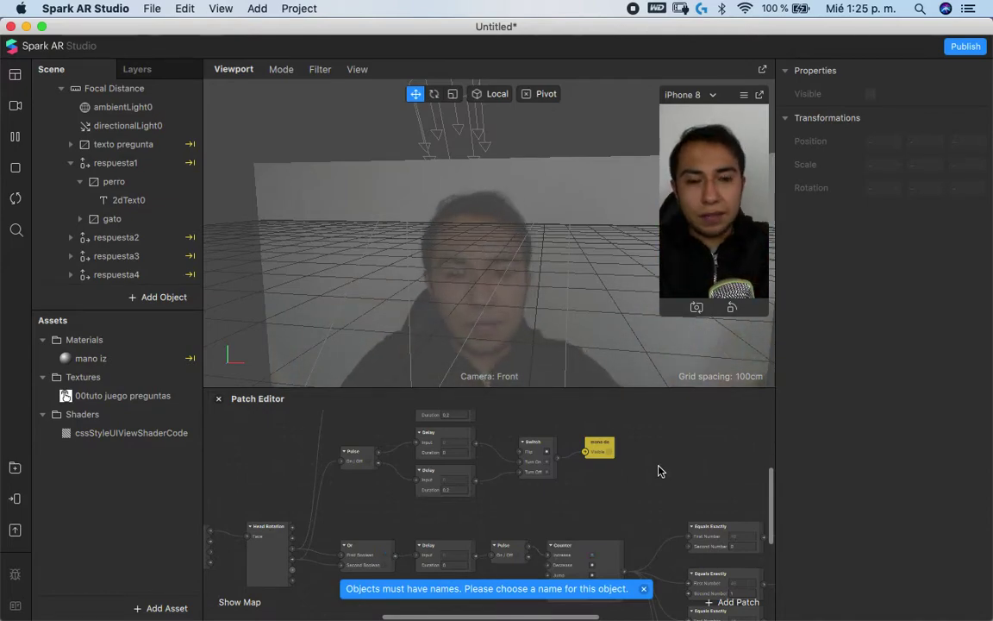
Enlarge the viewport and the phone preview to examine the finished question filter, and collapse the respuesta1 group
left_click_drag(487, 387, 483, 449)
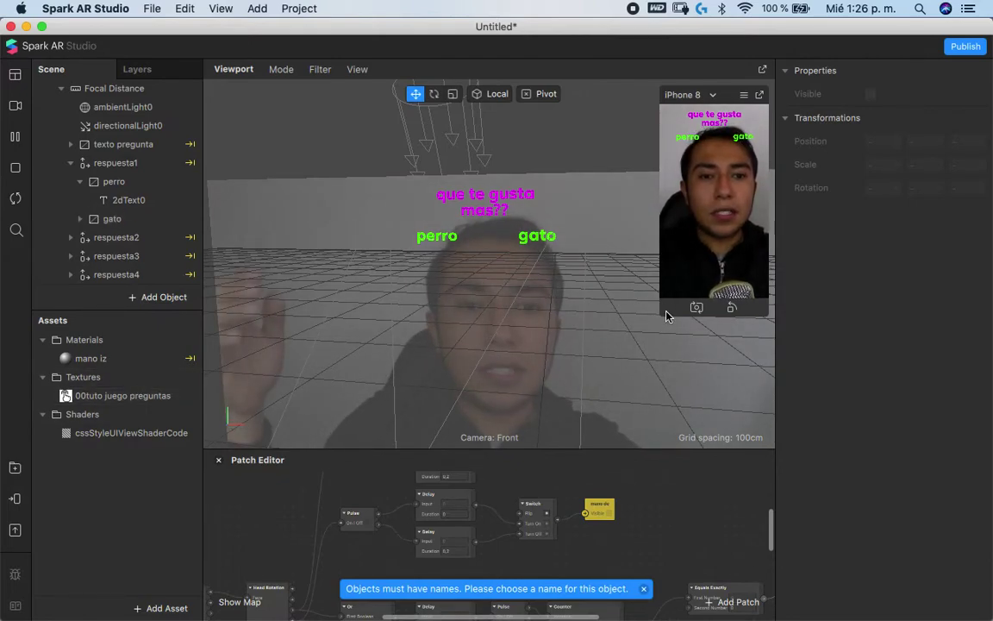
left_click_drag(658, 312, 589, 441)
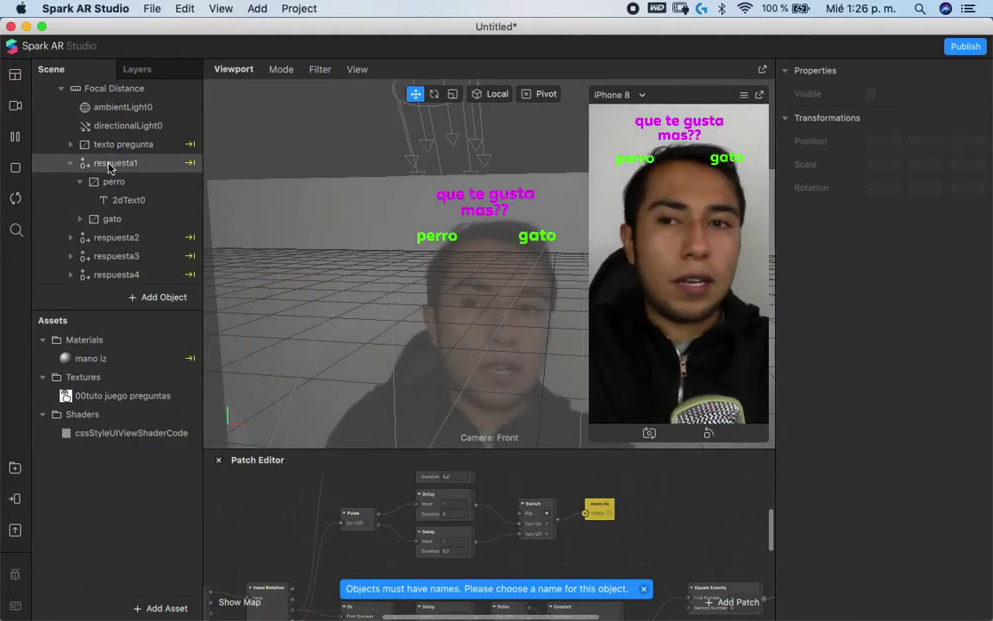
left_click(71, 164)
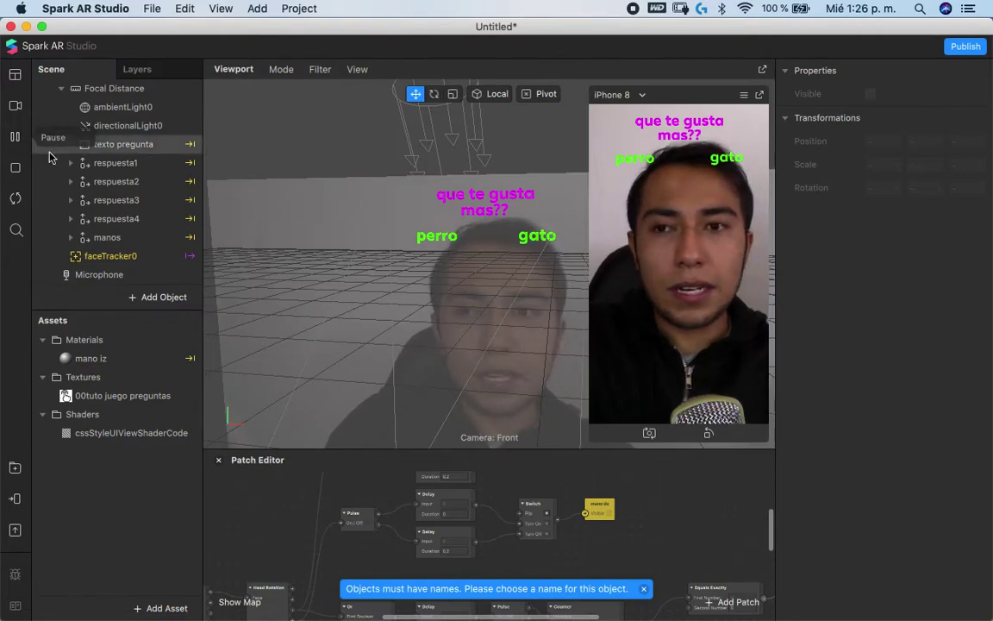
Create a new blank project and maximise its window
left_click(151, 9)
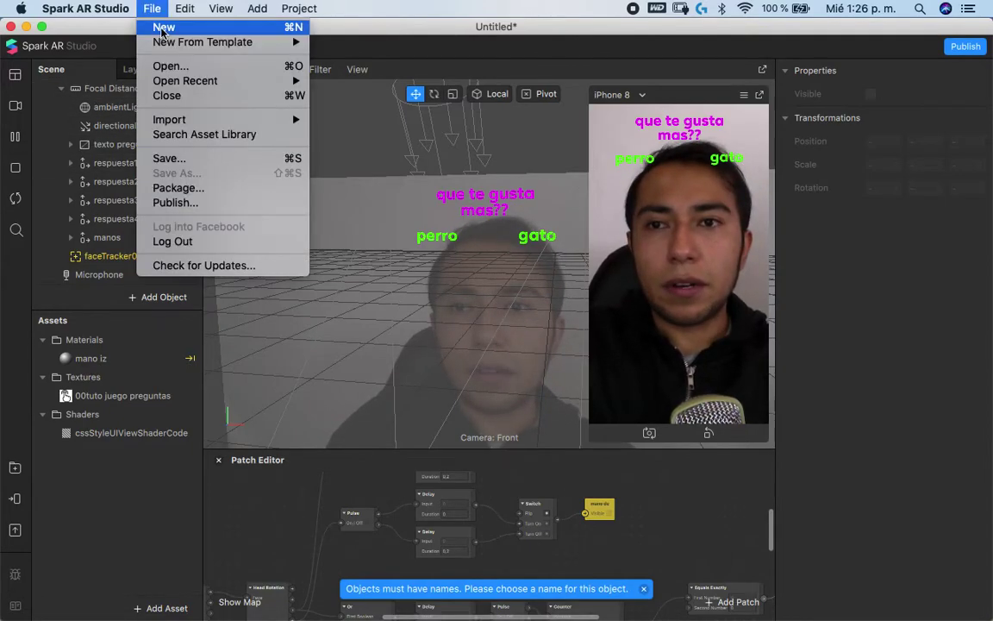
left_click(169, 30)
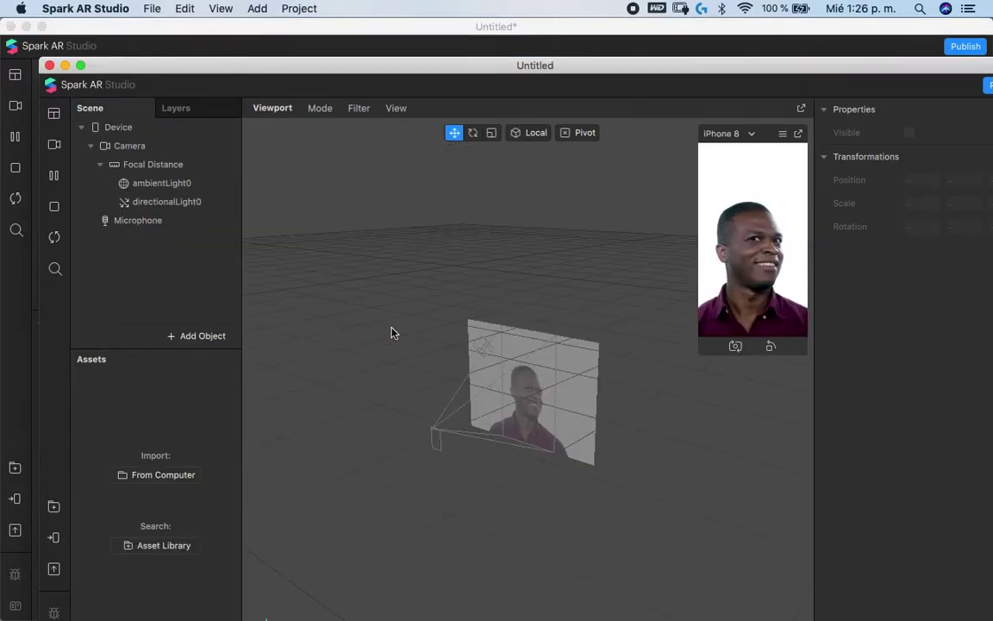
double_click(464, 69)
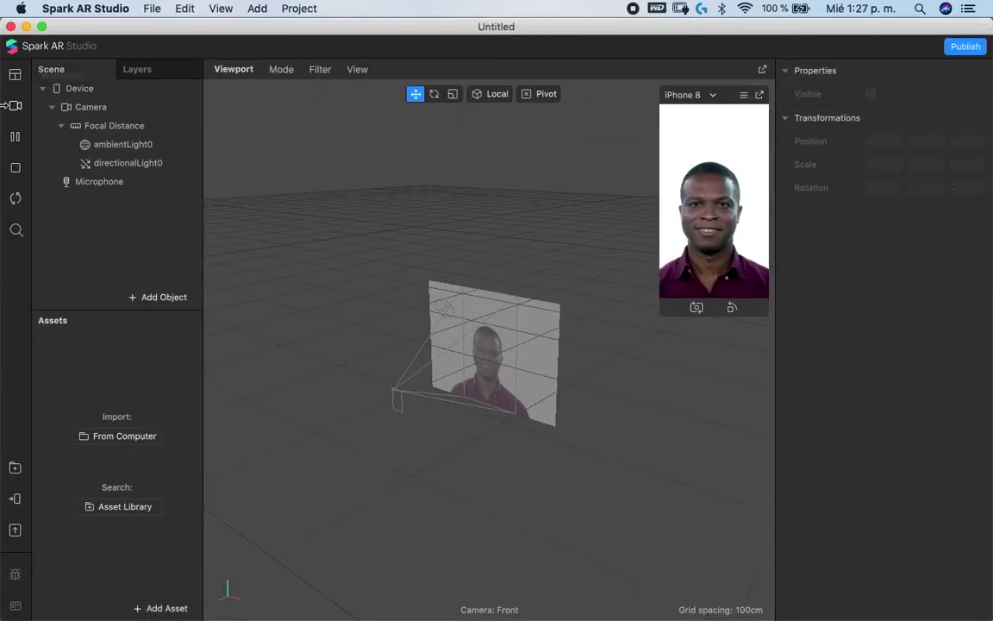
Switch the preview video source to the Cámara FaceTime HD (integrada) live camera
left_click(16, 107)
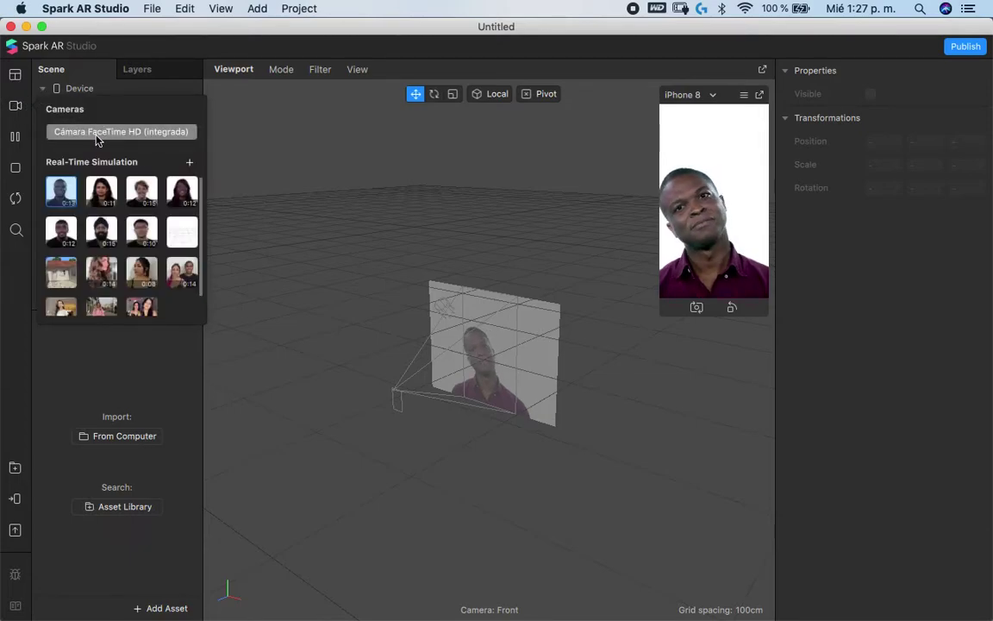
left_click(95, 134)
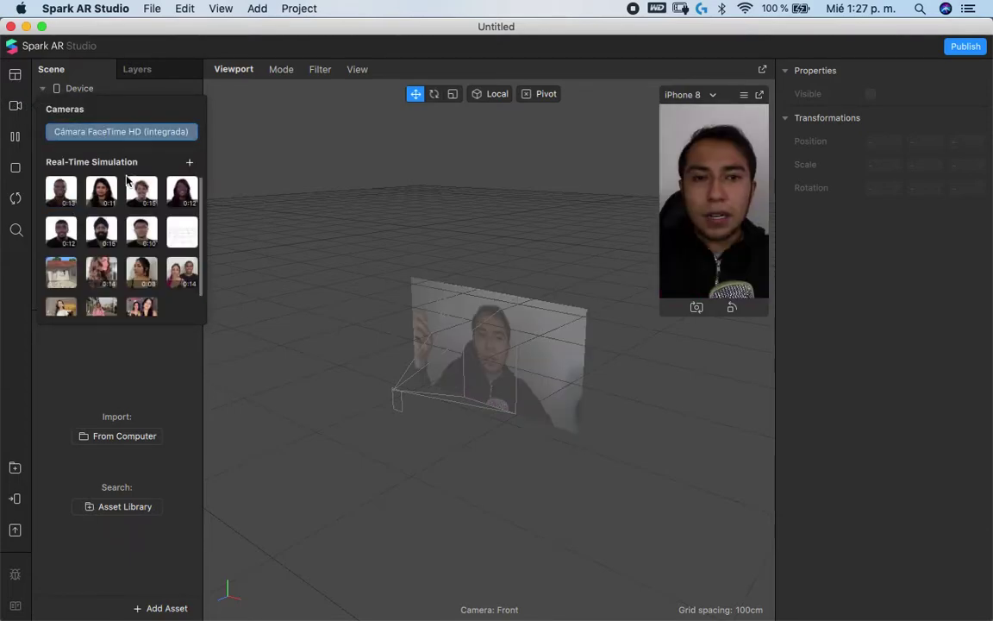
left_click(76, 372)
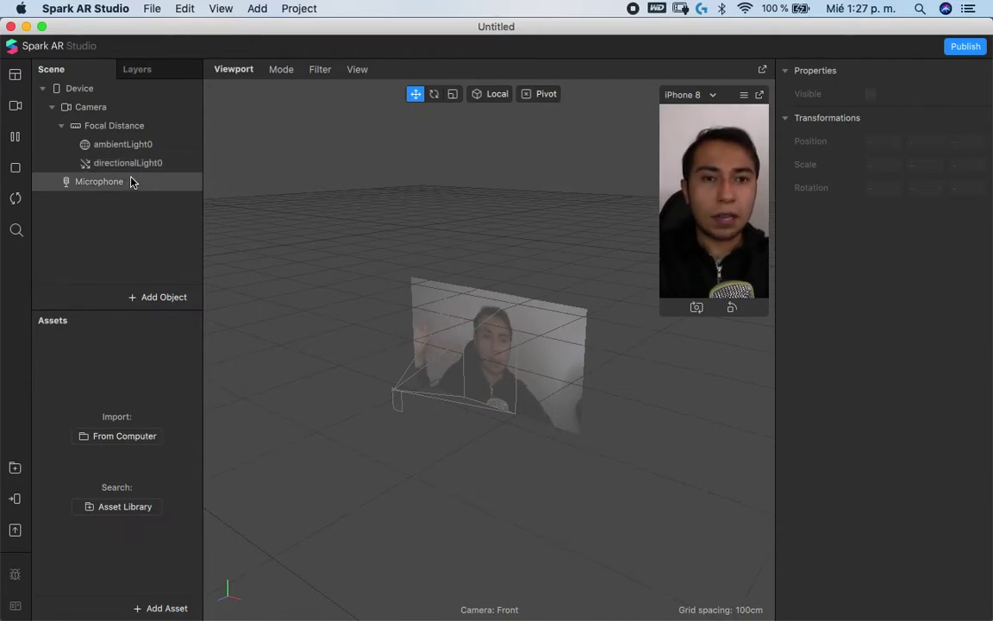
Add a Face Tracker under Focal Distance and a Face Mesh inside that tracker
right_click(123, 129)
mouse_move(159, 139)
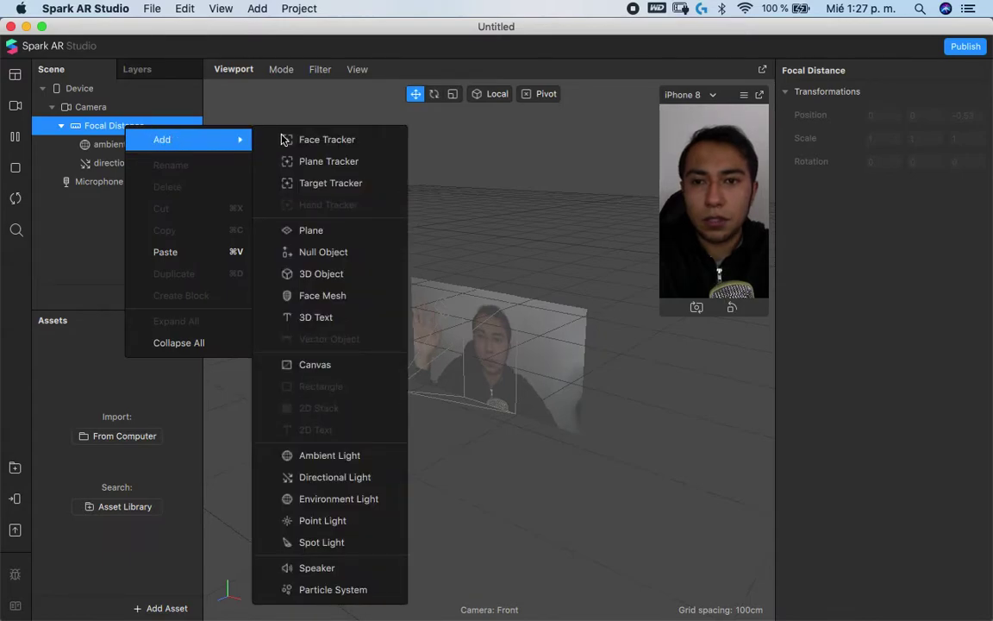
left_click(330, 140)
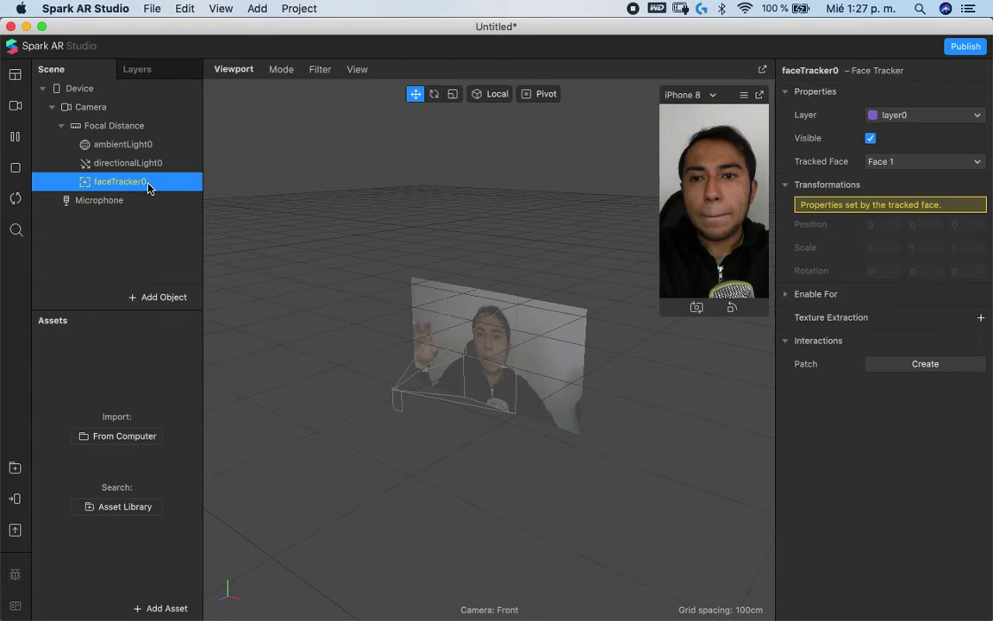
right_click(164, 185)
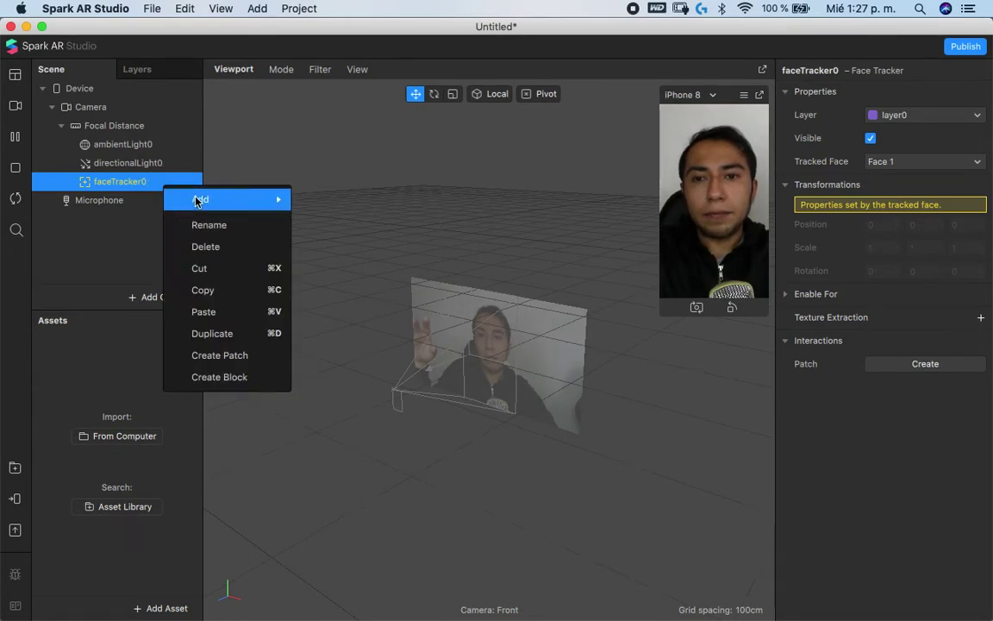
mouse_move(202, 199)
left_click(349, 311)
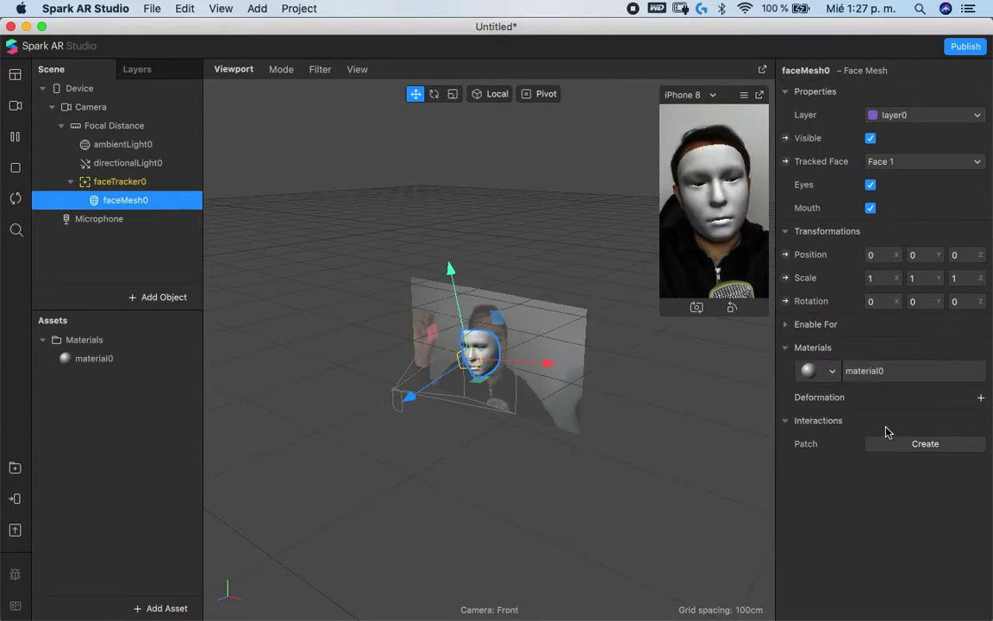
Set the shader type of the face mesh's material to Retouching
left_click(111, 357)
left_click(884, 96)
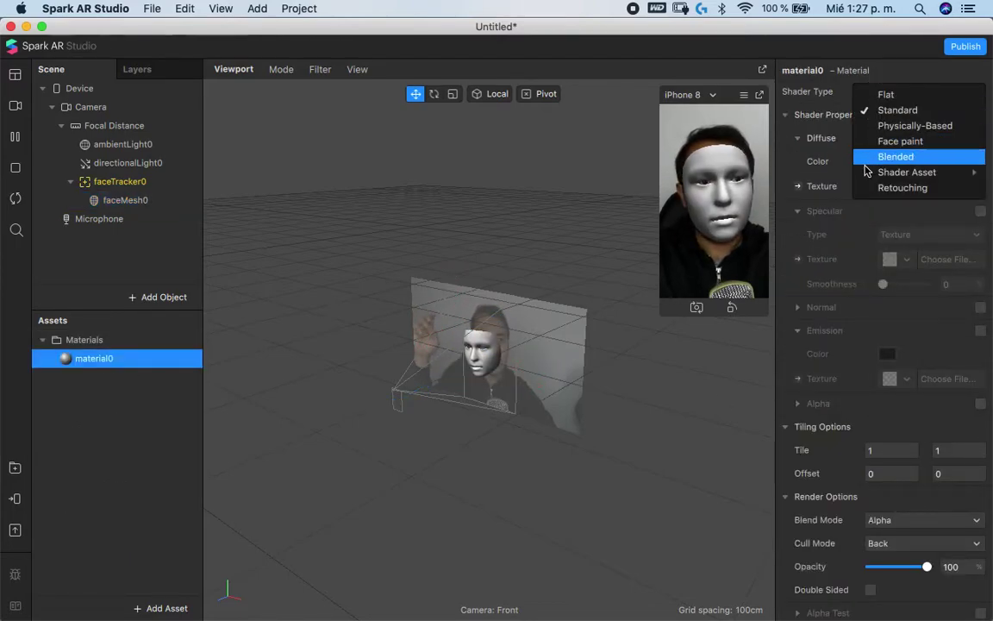
left_click(886, 186)
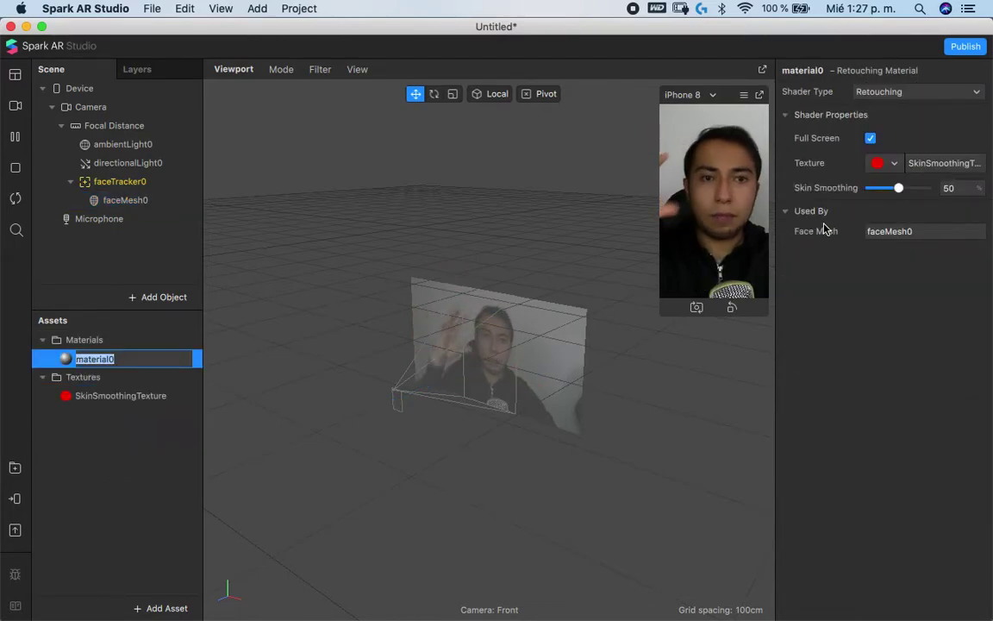
key("Return")
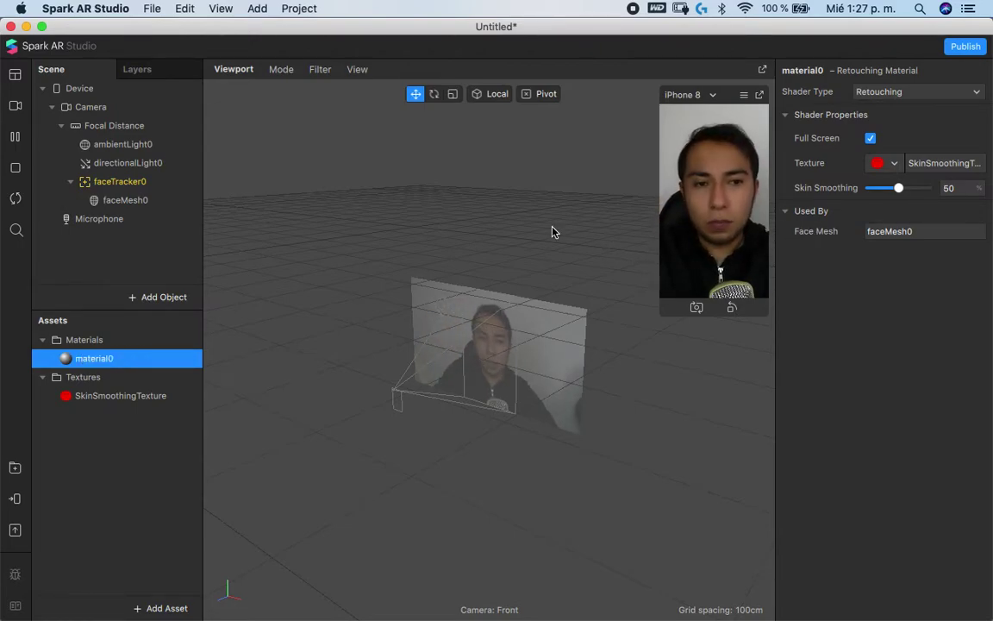
Add a Canvas under the face tracker and give it a 2D Text reading "¿QUE TE GUSTA MAS?"
right_click(134, 190)
mouse_move(172, 201)
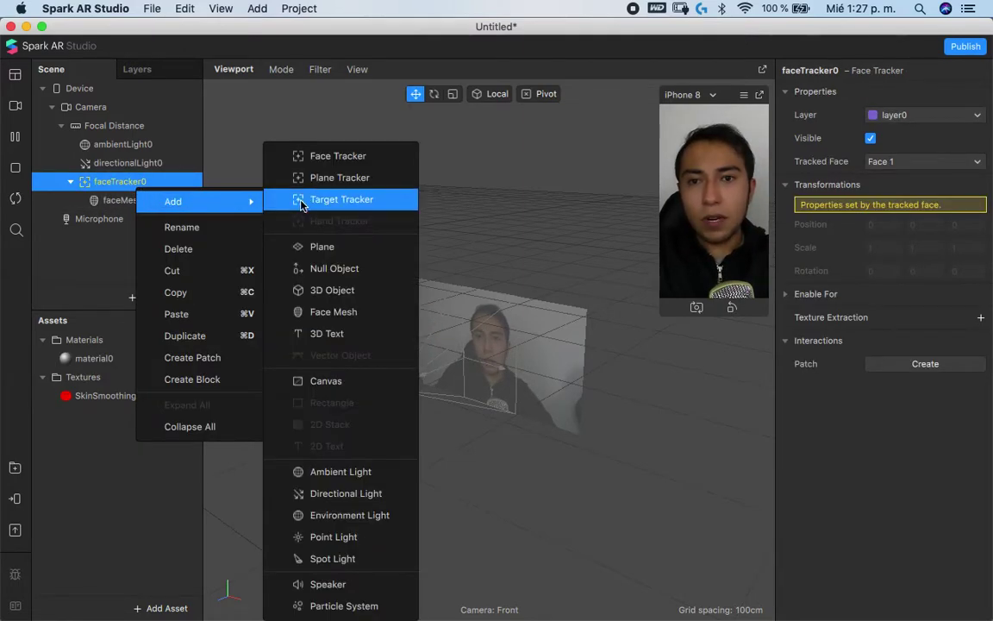
left_click(355, 386)
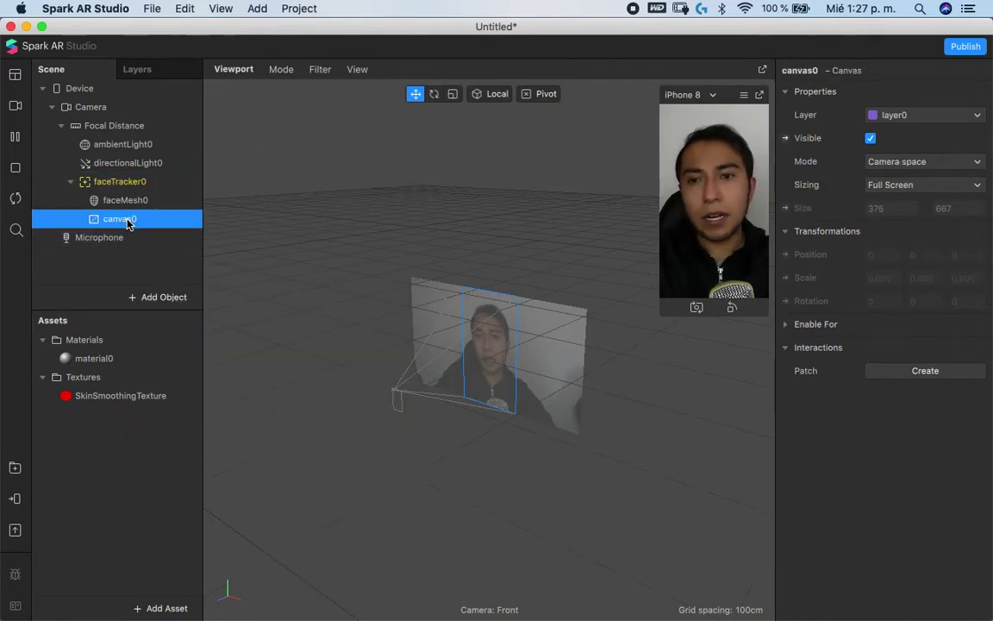
right_click(127, 222)
mouse_move(178, 230)
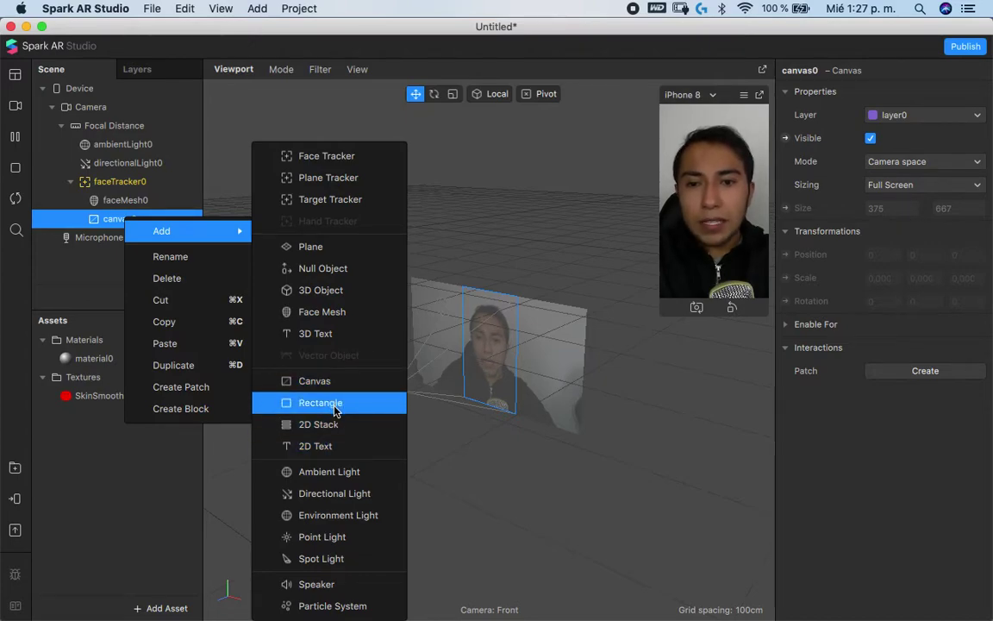
left_click(343, 441)
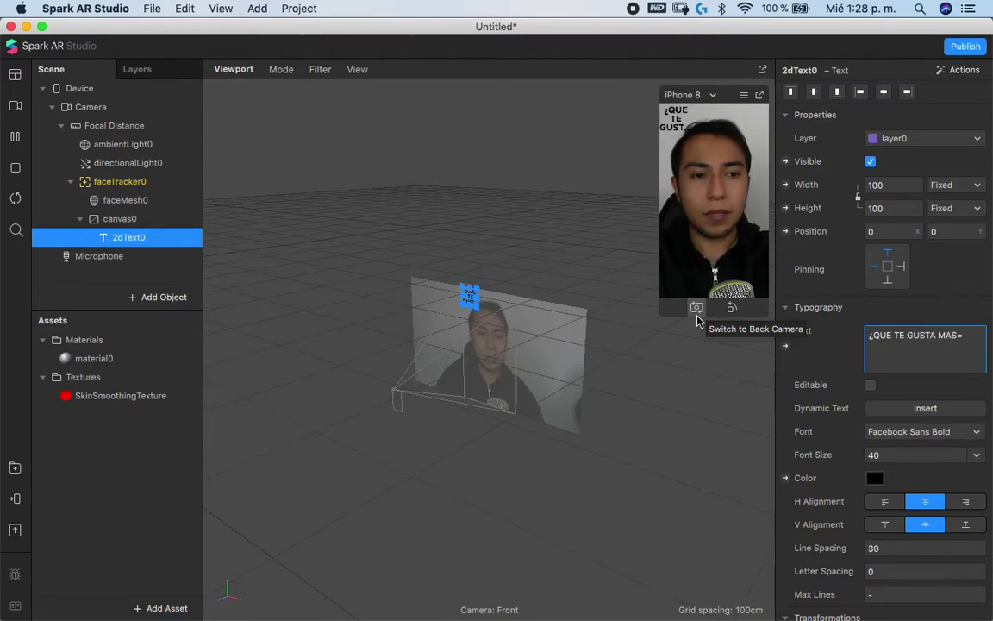
left_click(627, 266)
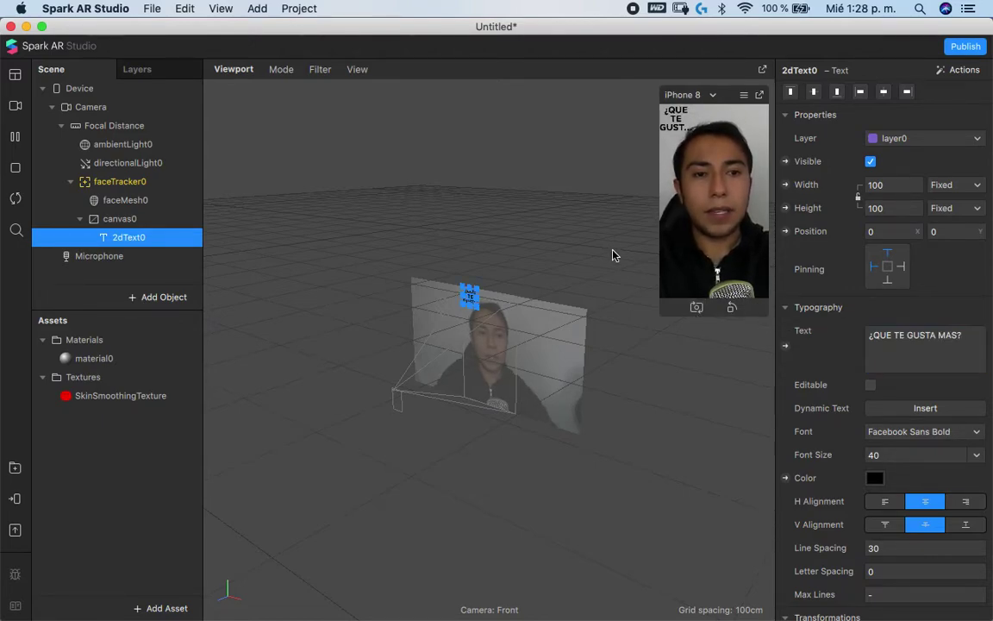
Widen the question text box to about 218 and centre it above the head at about X 78.5, Y 5
scroll(433, 322, "up", 10)
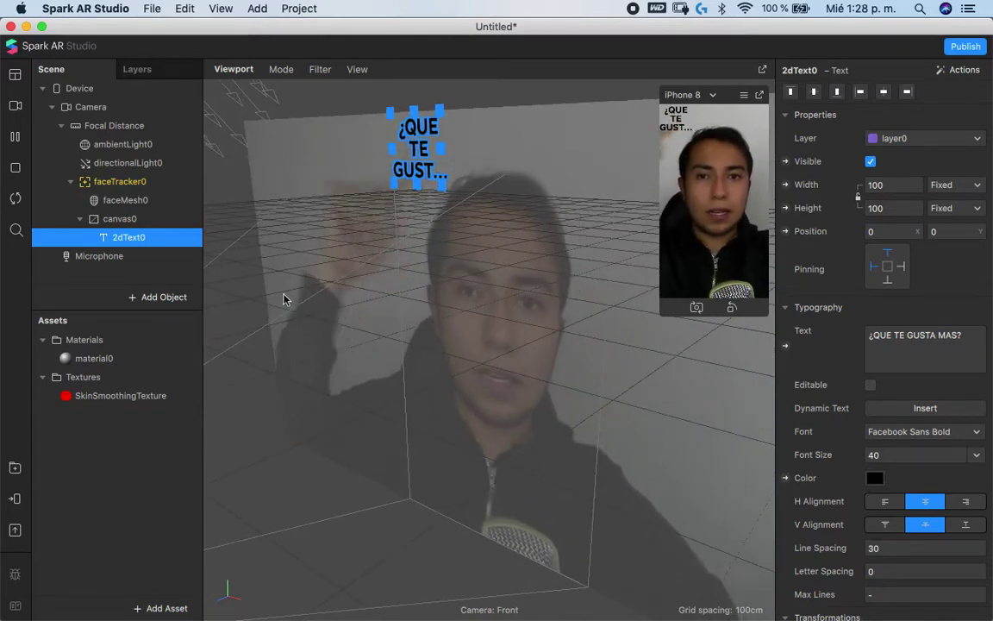
left_click_drag(427, 150, 611, 148)
left_click_drag(536, 153, 502, 155)
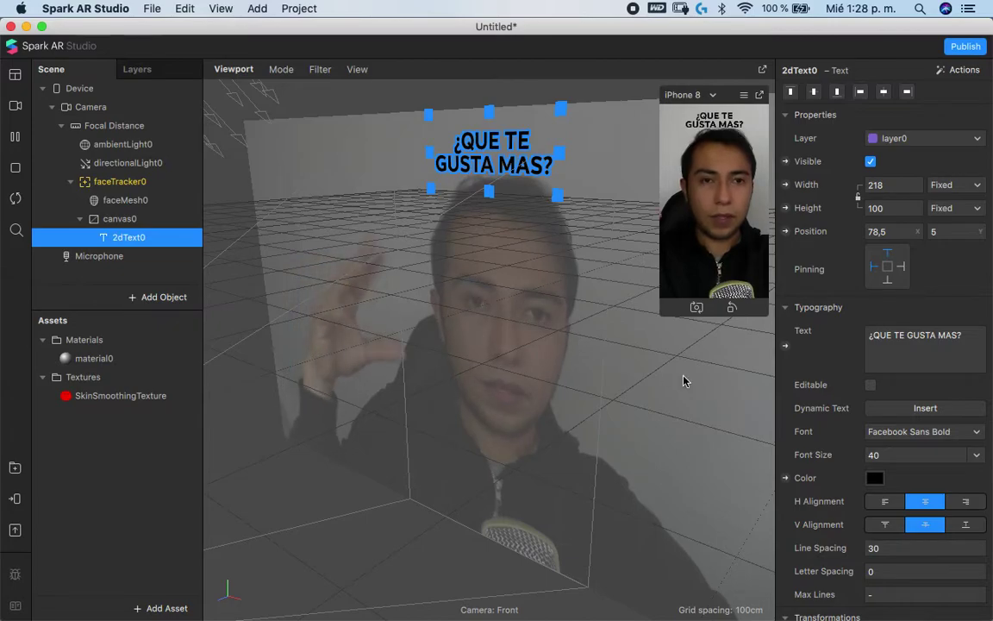
Set the question text's color to Magenta
left_click(874, 478)
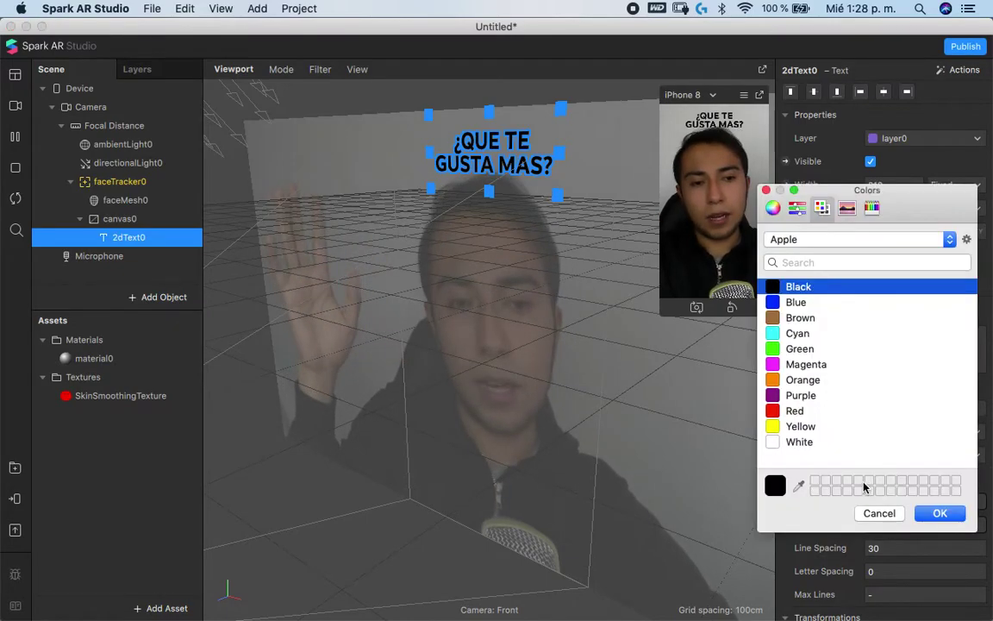
left_click(807, 364)
left_click(940, 512)
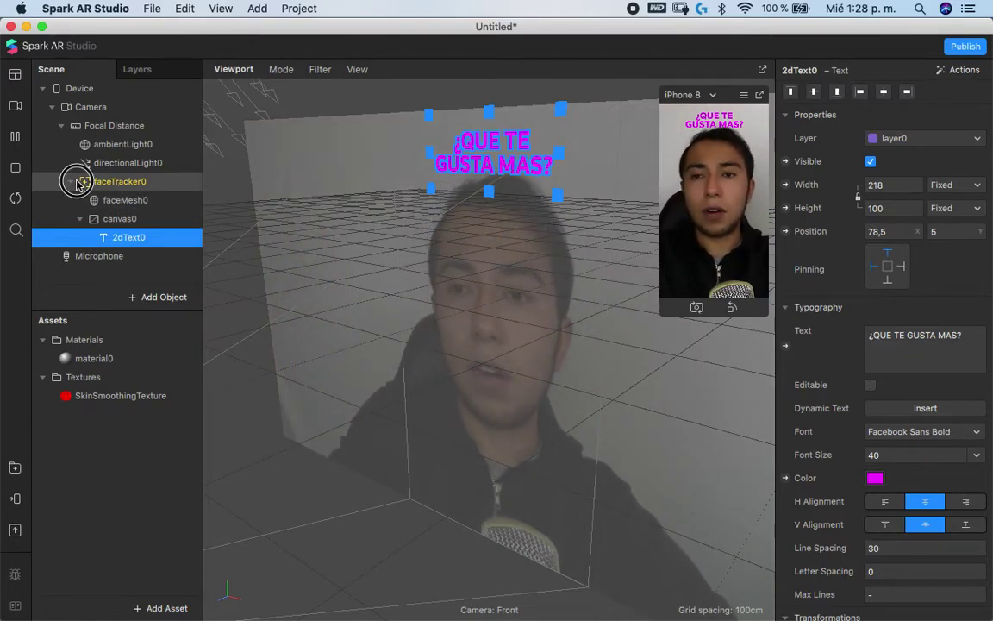
Try the canvas in World space mode and lower it so the question sits just above the head
left_click(77, 183)
left_click(72, 182)
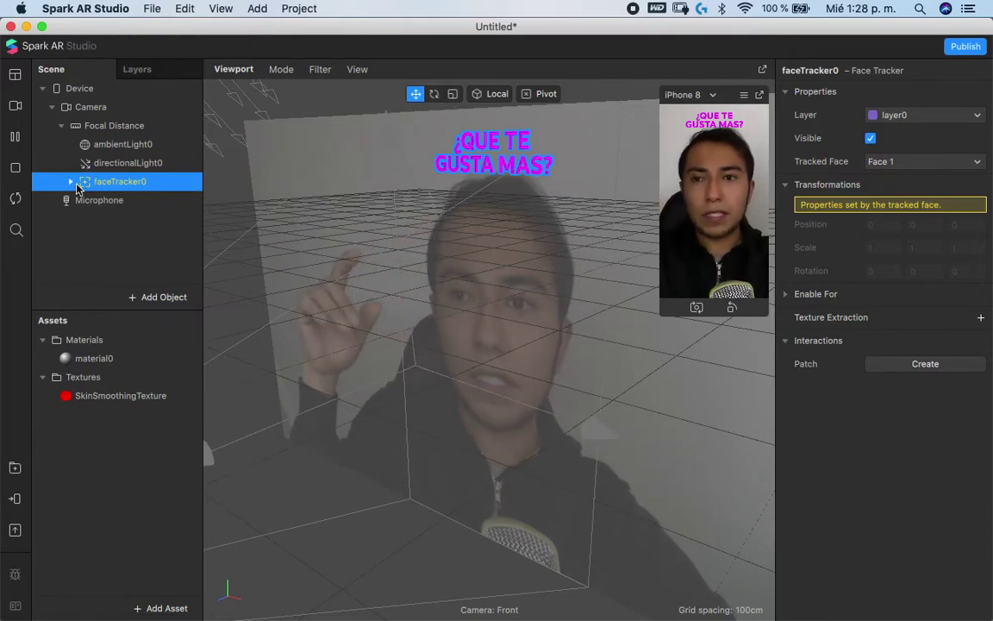
left_click(71, 182)
left_click(129, 221)
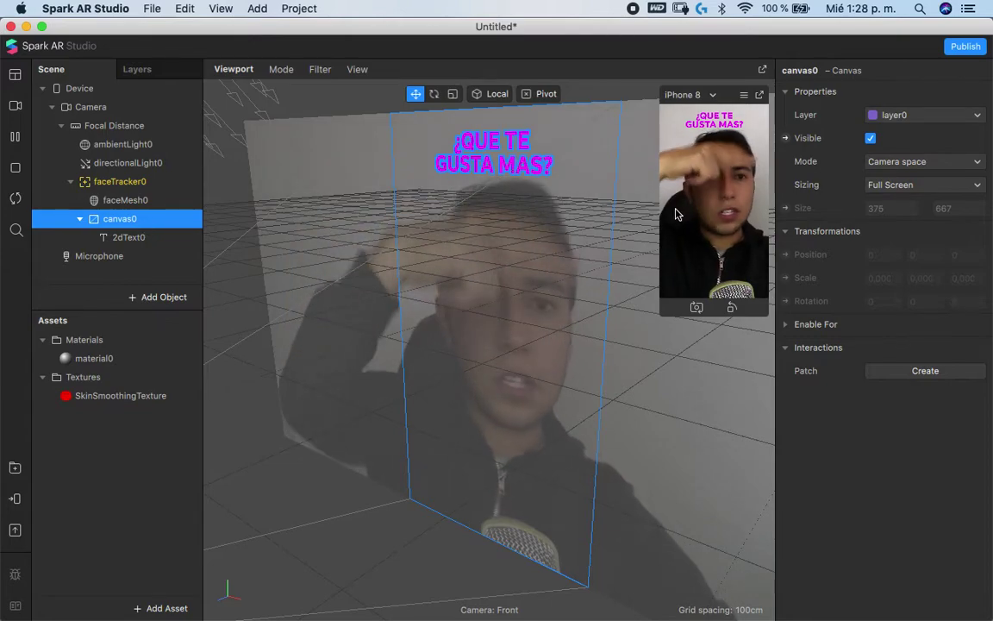
left_click(888, 163)
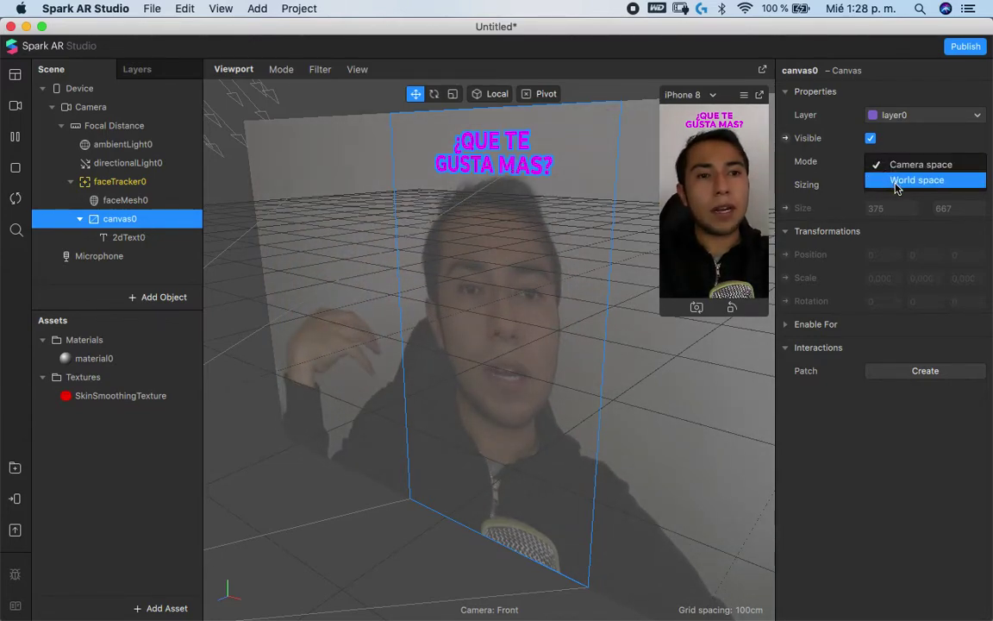
left_click(897, 181)
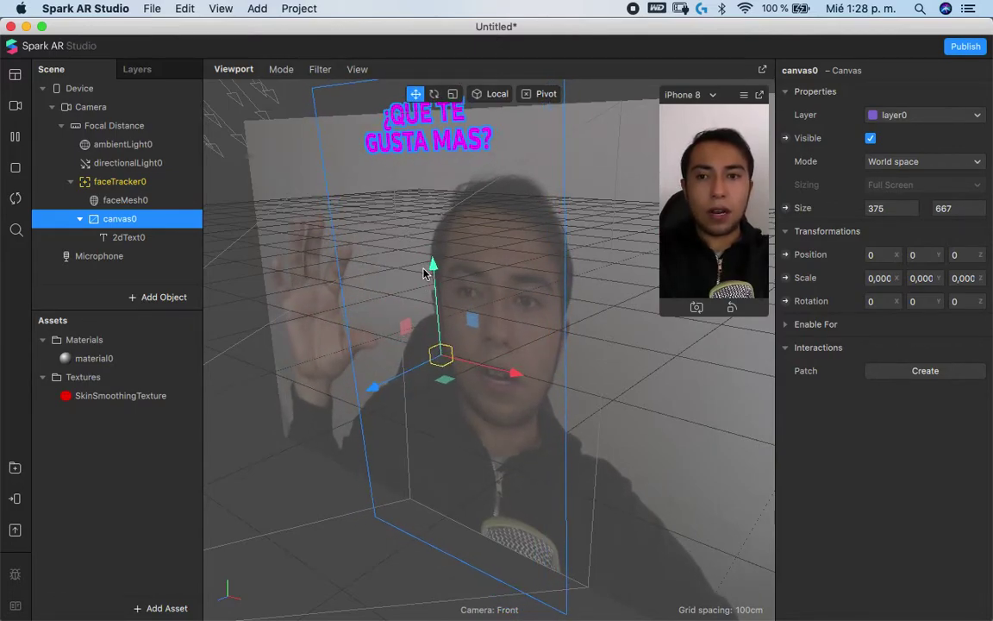
left_click_drag(436, 274, 448, 361)
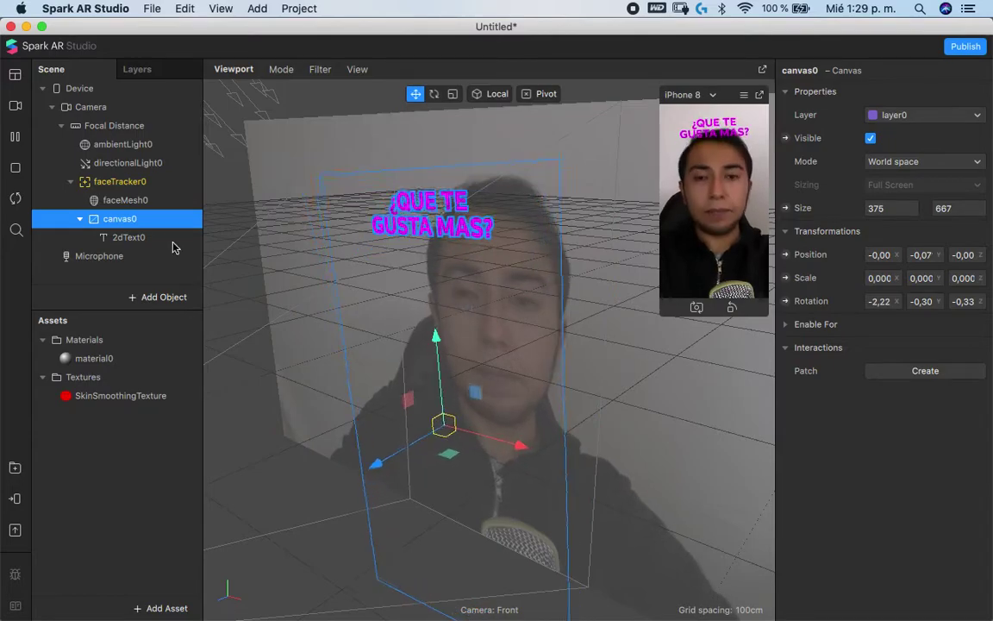
Rename the canvas holding the question text as PREGUNTA
left_click(80, 219)
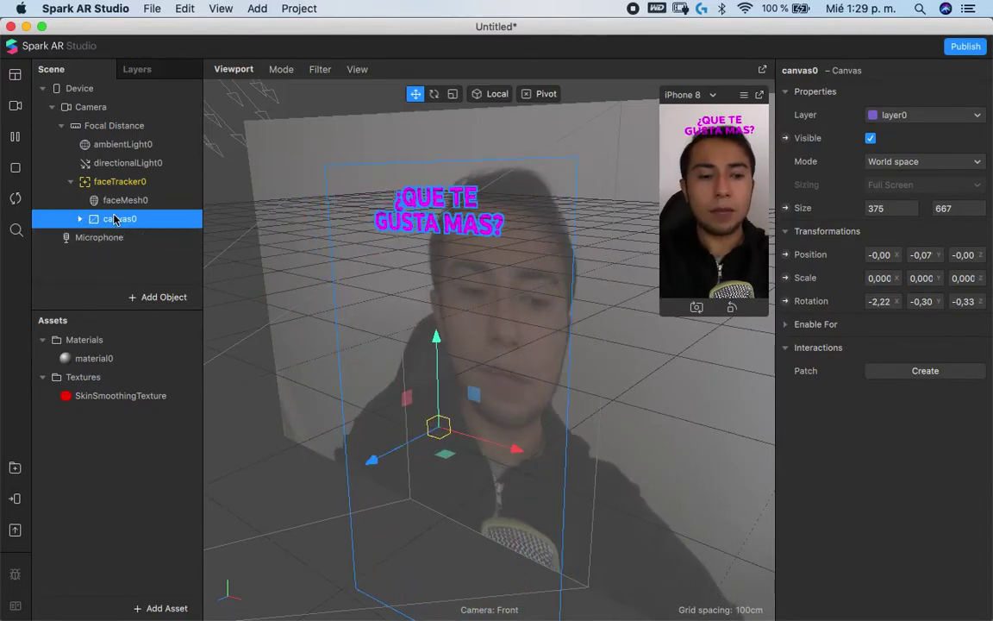
double_click(115, 219)
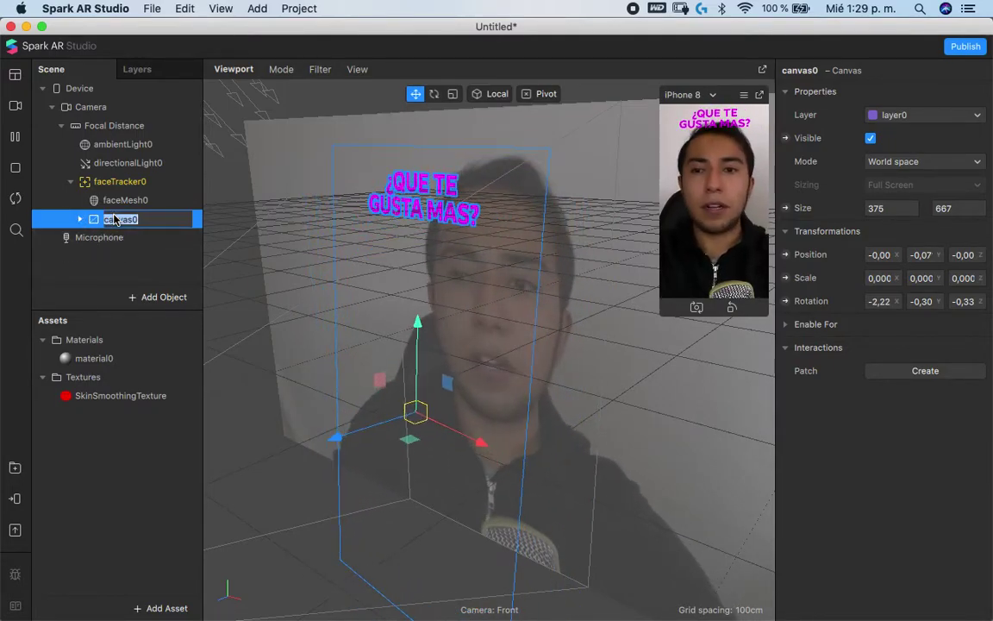
type("PREGUN")
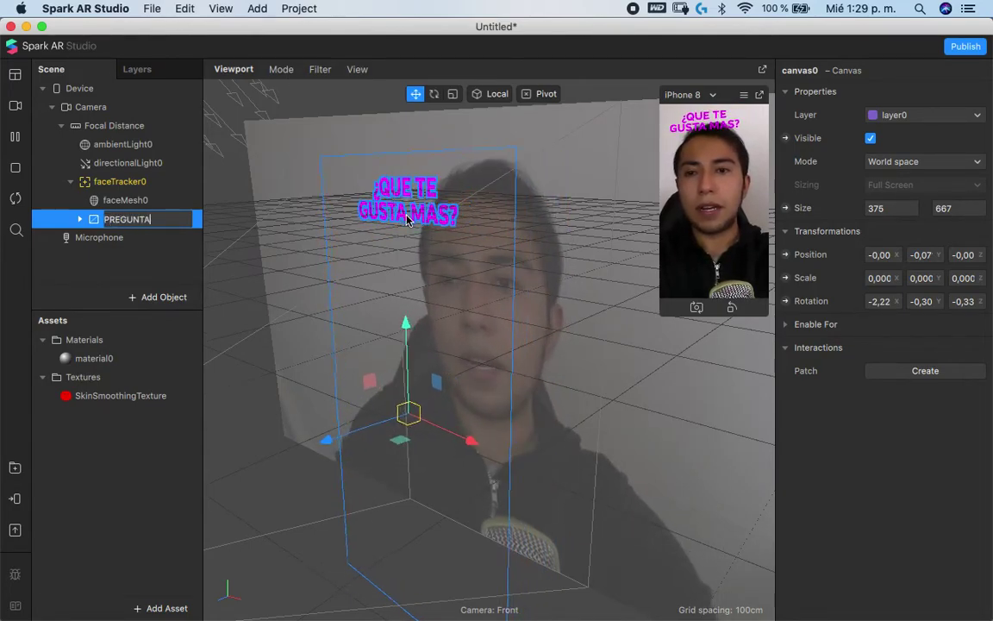
type("TA")
key("Return")
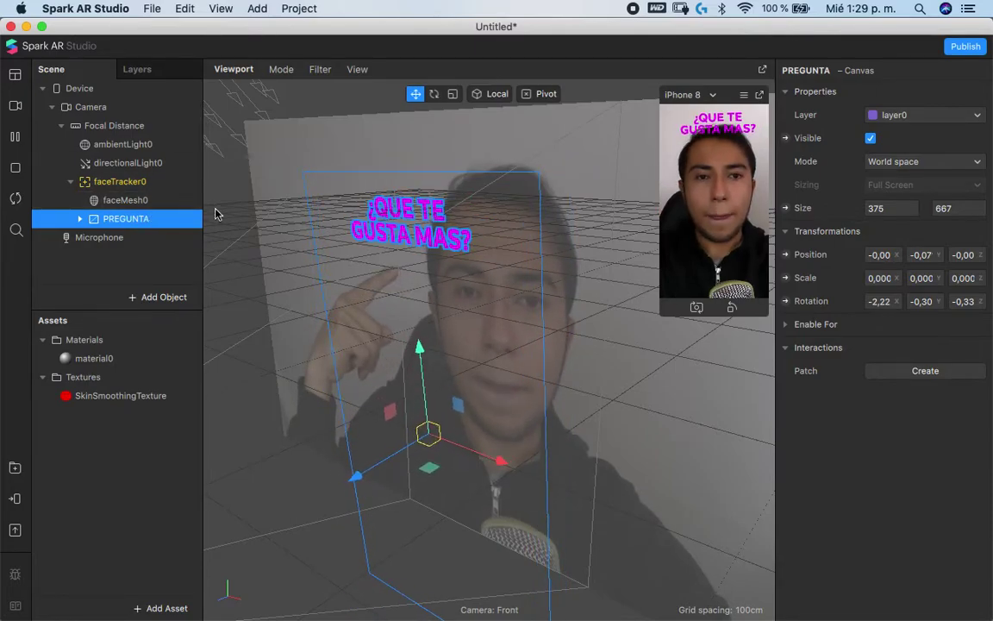
Set the PREGUNTA canvas mode back to Camera space
left_click(945, 165)
left_click(929, 164)
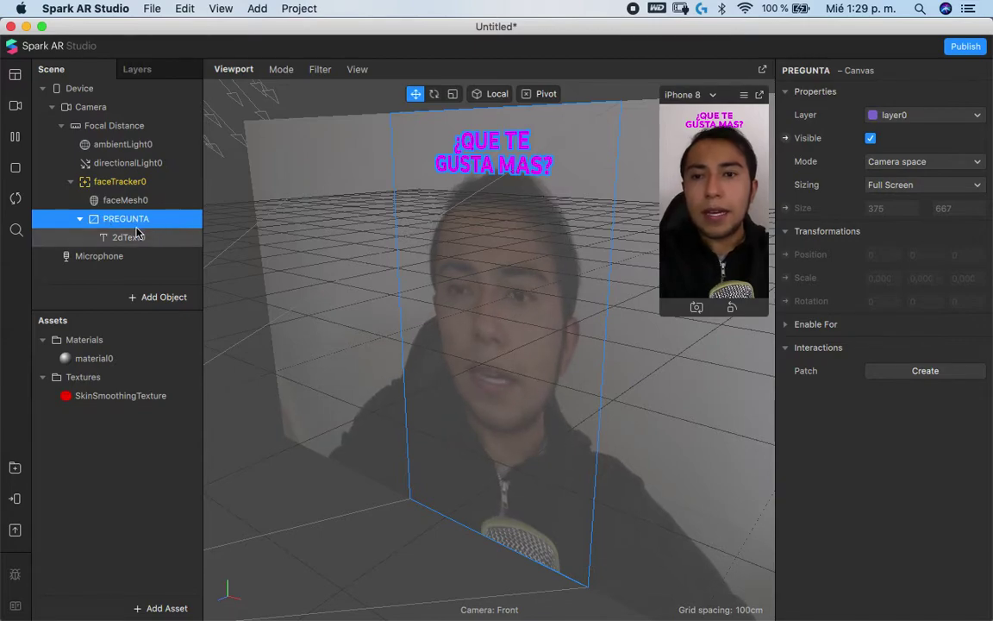
Rename the question's 2D text as PREGUNTA and duplicate the PREGUNTA canvas
left_click(138, 236)
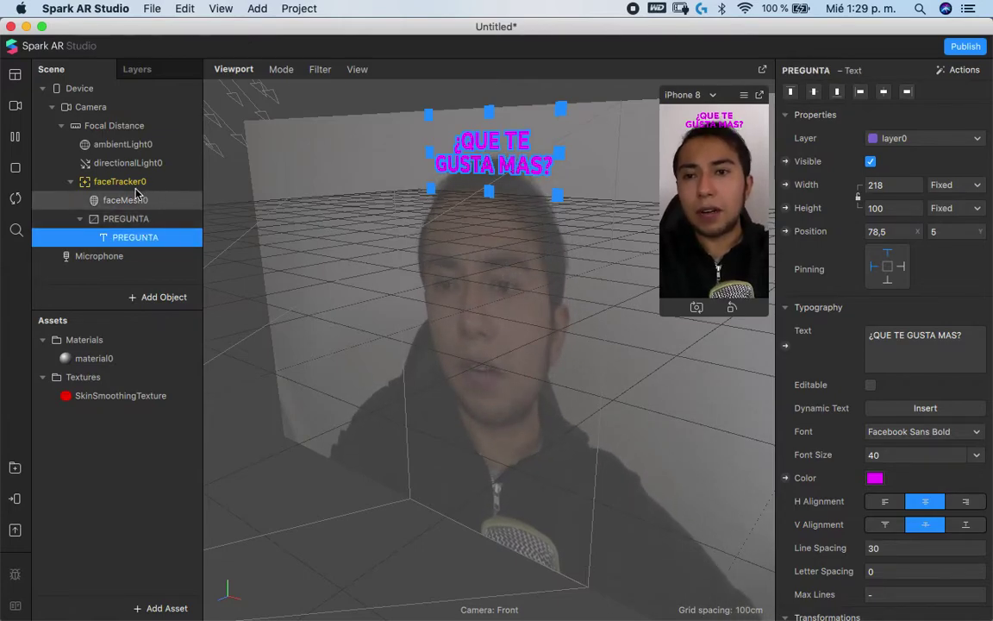
left_click(84, 220)
left_click(123, 220)
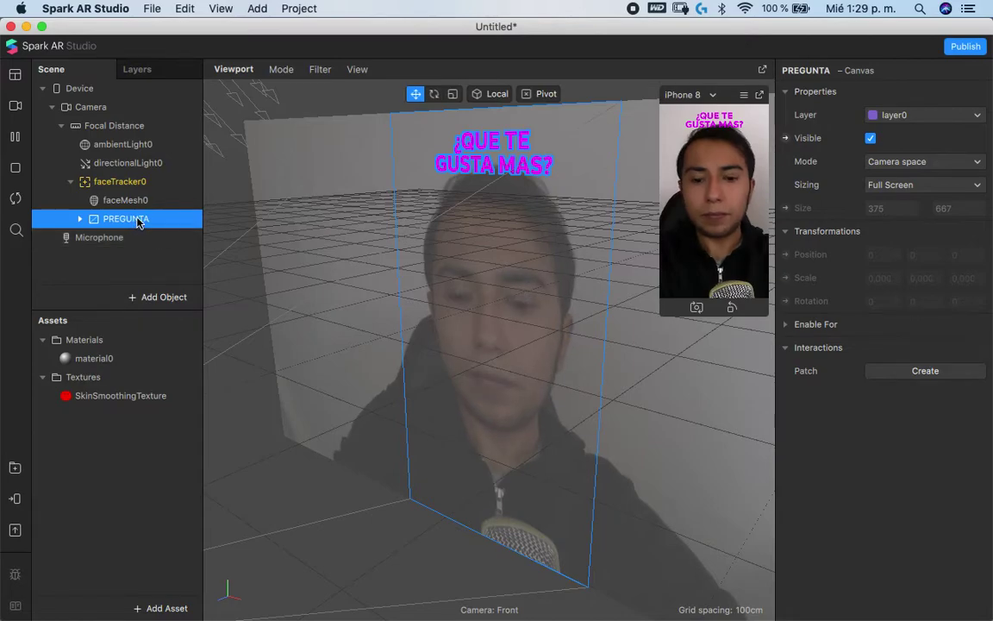
key("super+d")
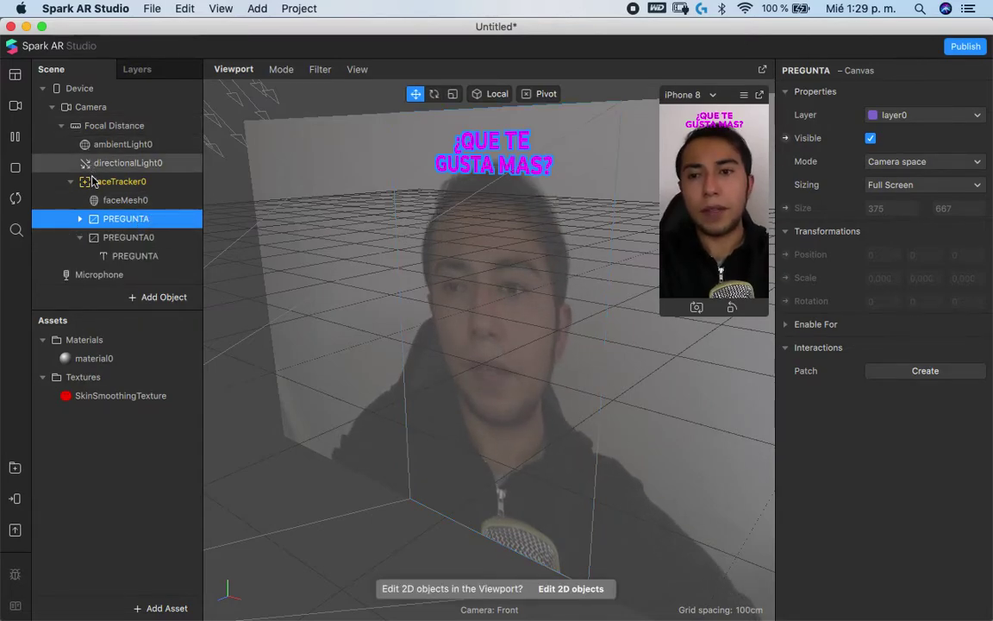
Delete the text inside the duplicated canvas and rename that canvas as RESPUESTAS1
left_click(131, 255)
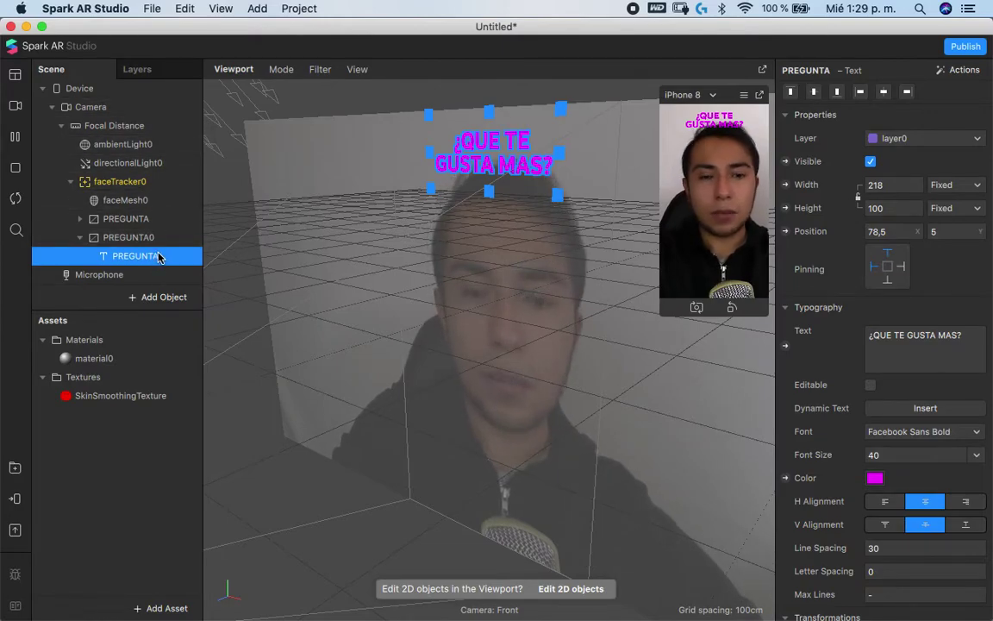
key("BackSpace")
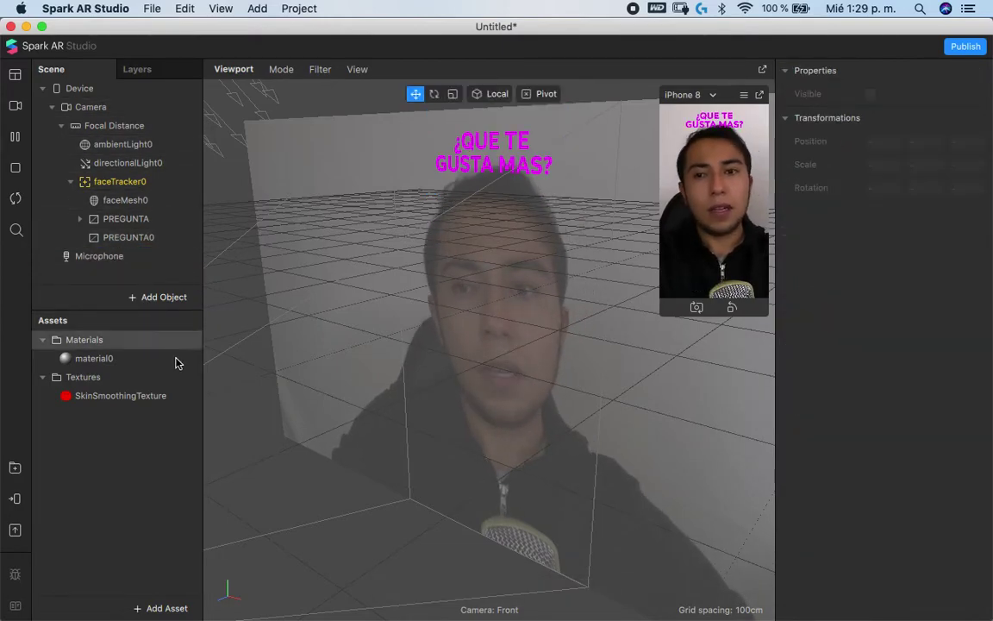
left_click(129, 238)
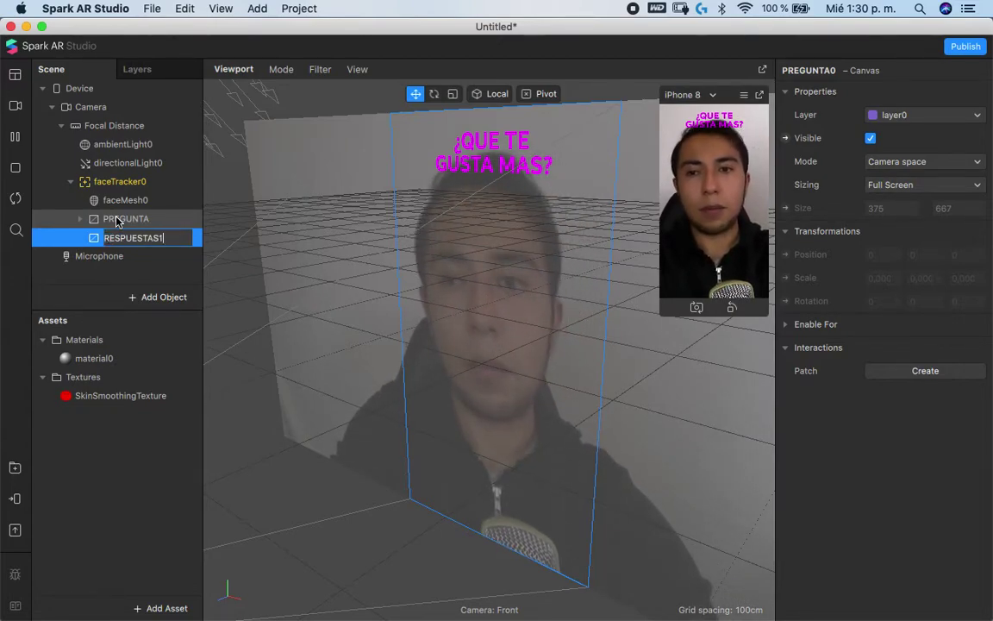
key("Return")
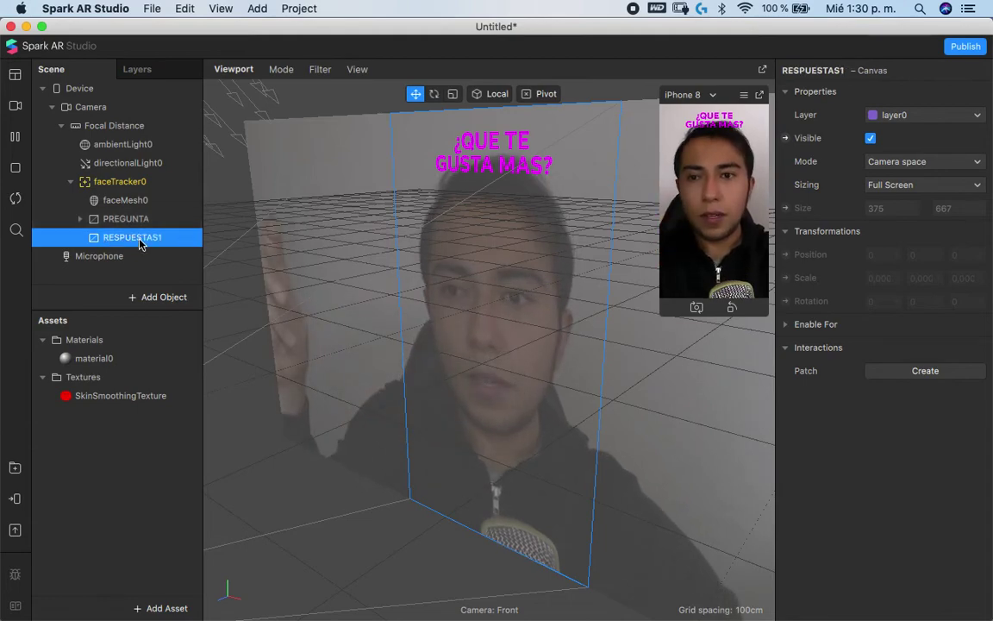
Add a plane inside RESPUESTAS1 and move it beside the forehead, to about X -110, Y 141
right_click(143, 245)
mouse_move(241, 256)
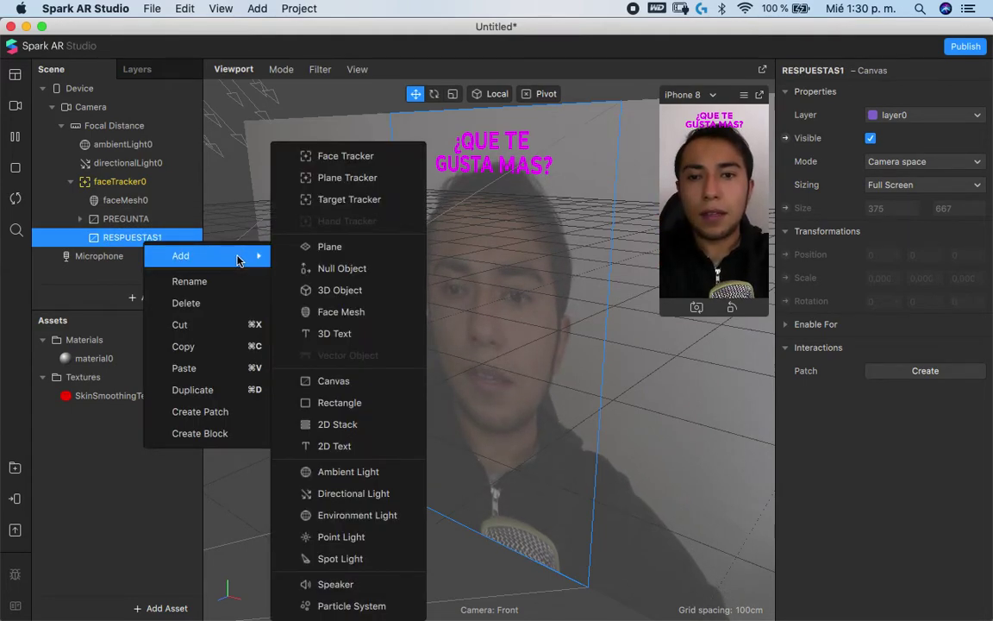
left_click(331, 247)
left_click_drag(565, 369, 500, 343)
left_click_drag(433, 265, 436, 170)
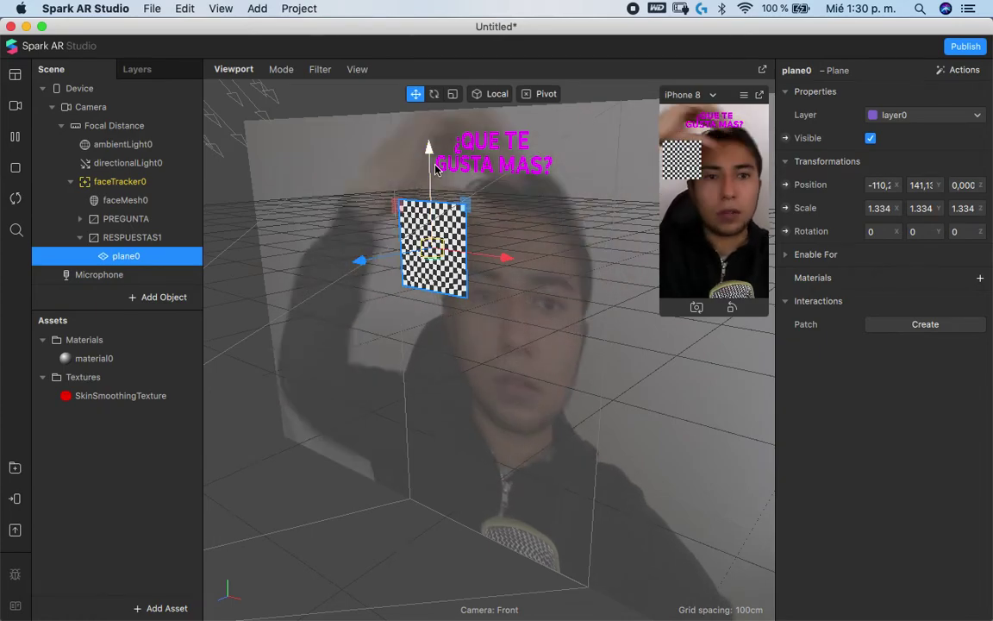
Give the plane a new material and rename the face mesh's retouching material as RETOQUE
left_click(980, 278)
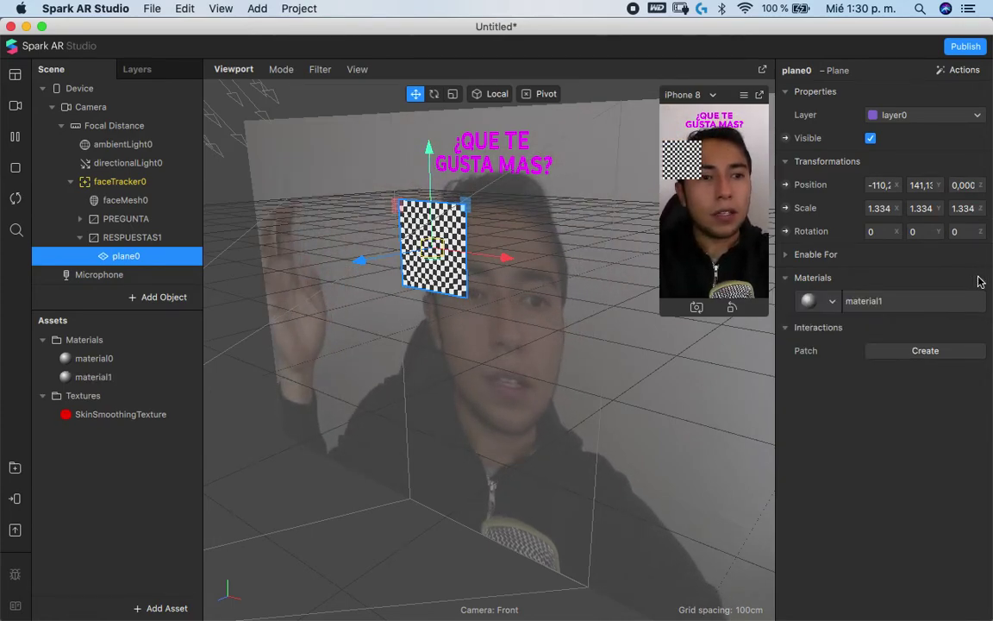
left_click(128, 360)
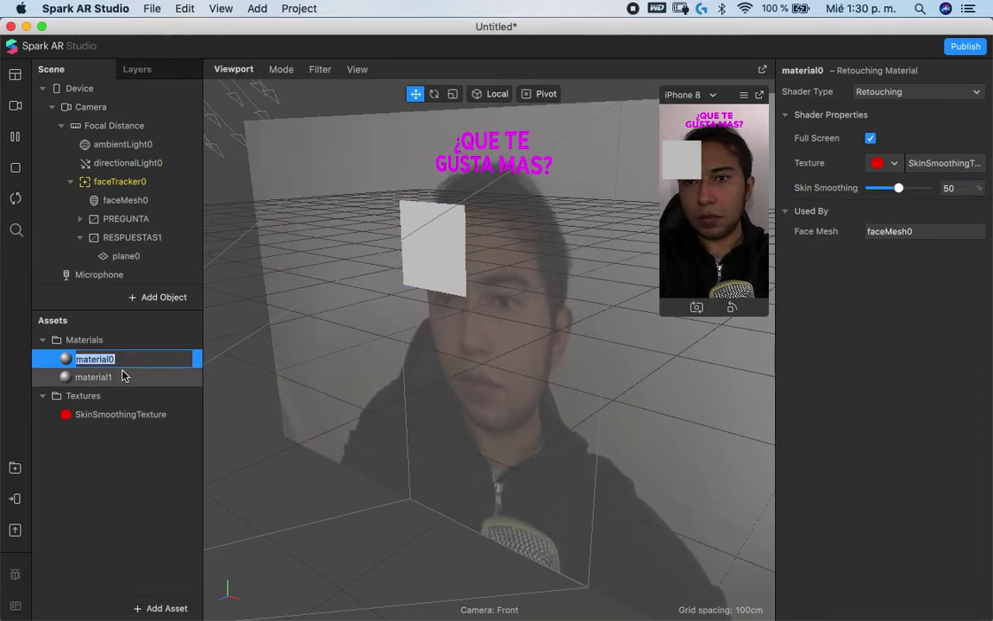
left_click(123, 376)
double_click(125, 360)
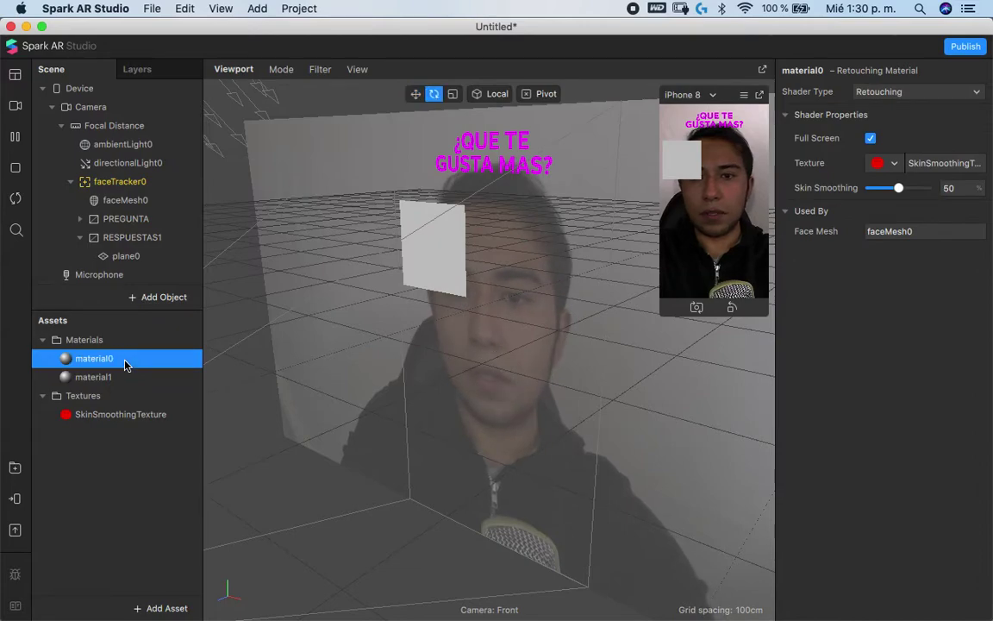
type("RETO")
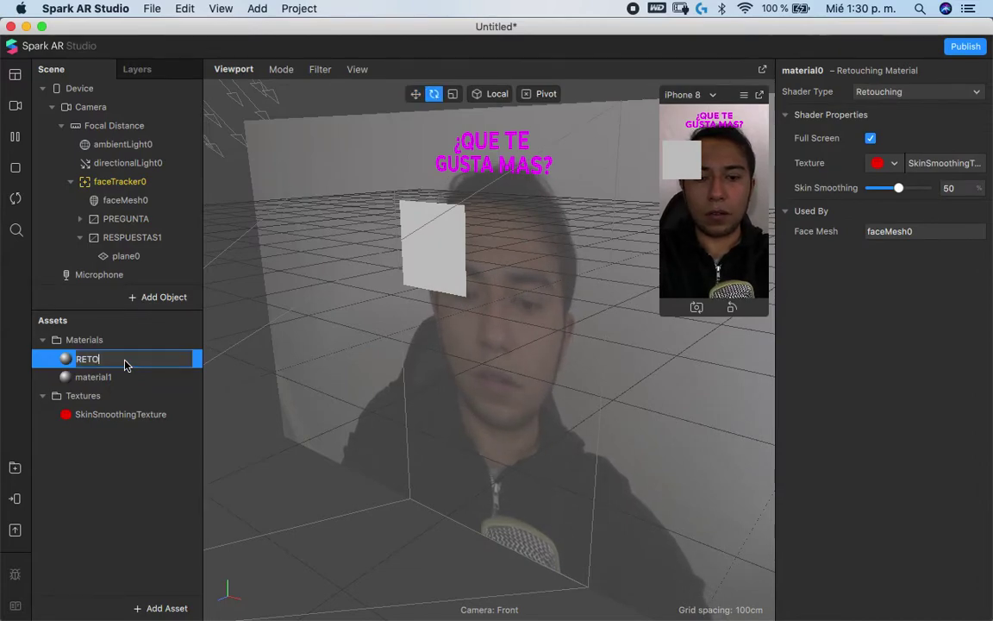
type("QUE")
key("Return")
Rename the plane's material as GATO
double_click(127, 377)
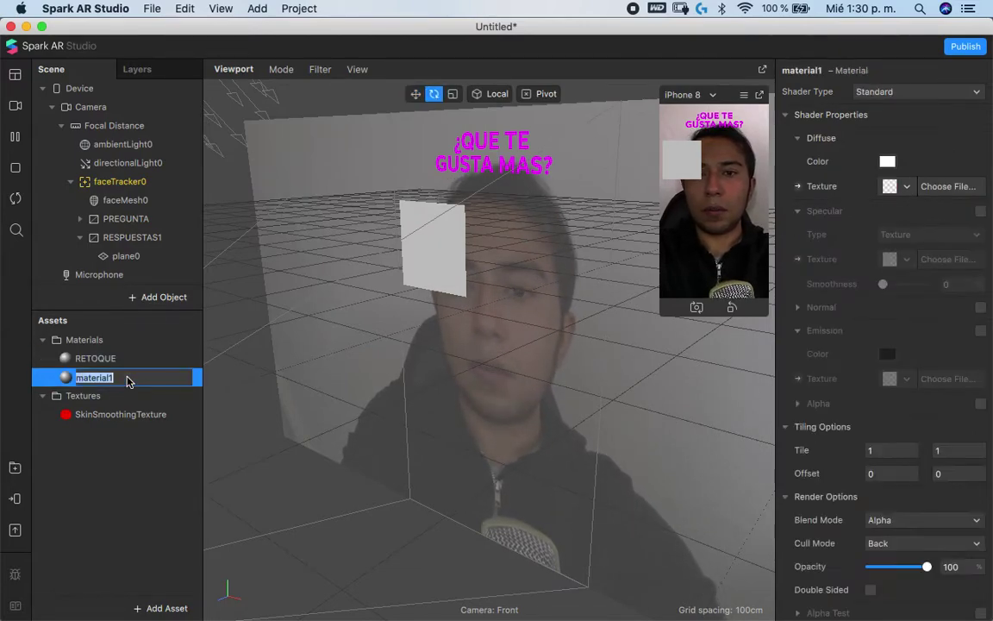
type("GATO")
key("Return")
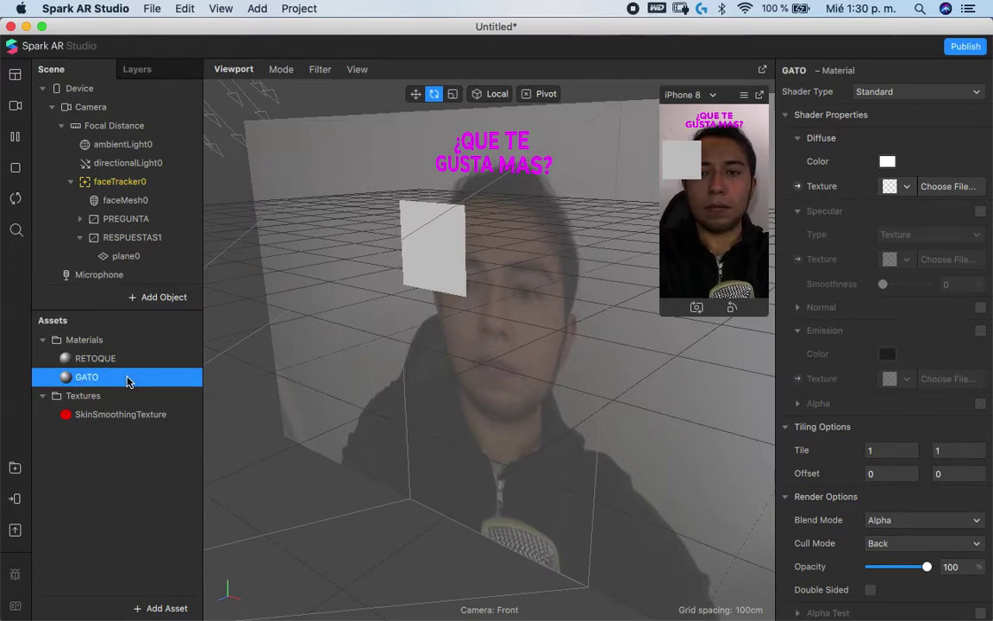
Set the GATO material's shader type to Flat and use gato.jpeg from the 00 juego de preguntas folder as its texture
left_click(939, 97)
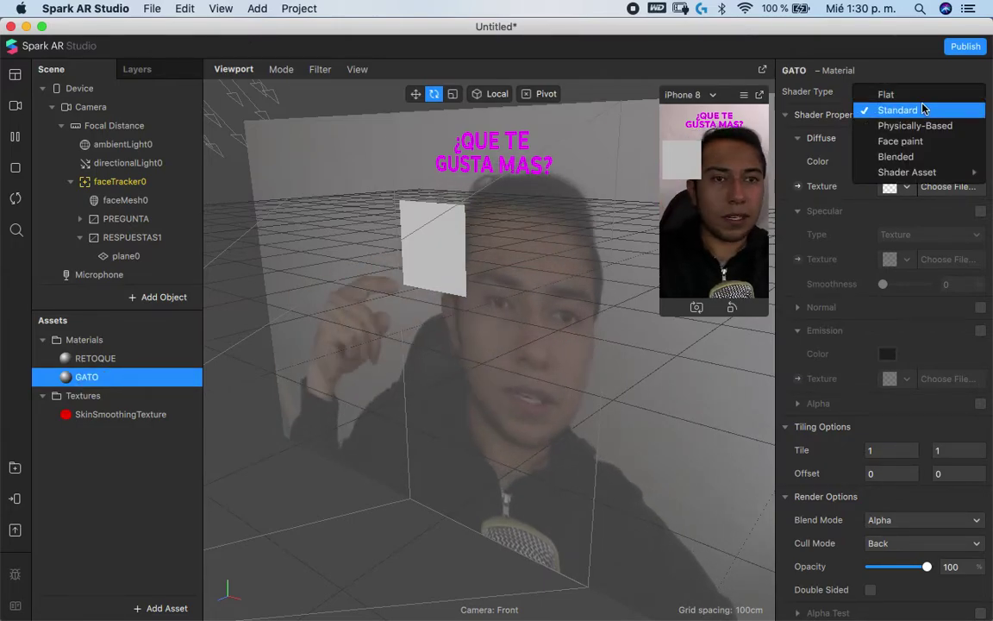
left_click(942, 95)
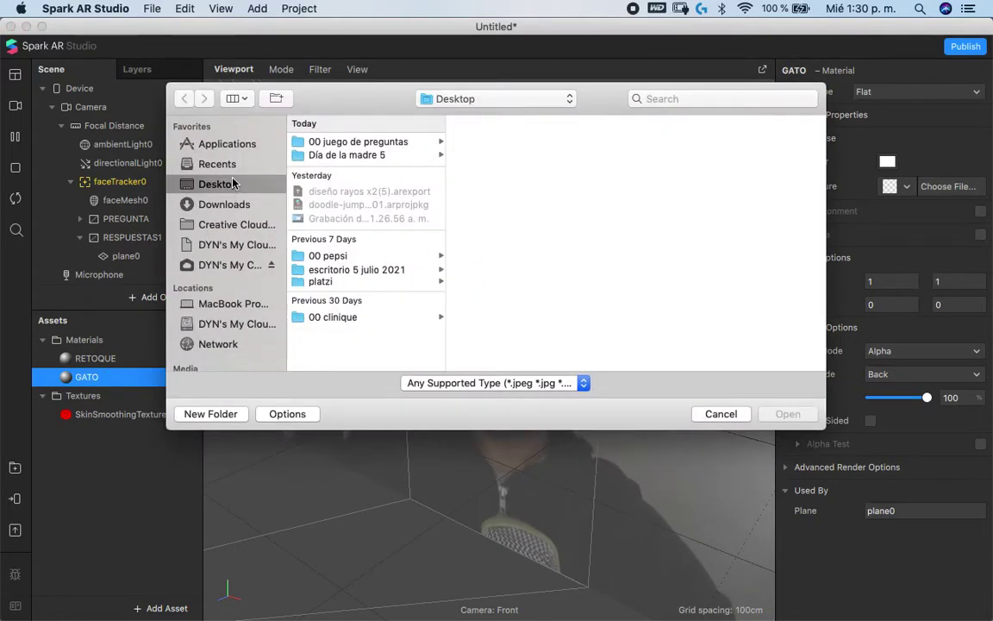
left_click(392, 141)
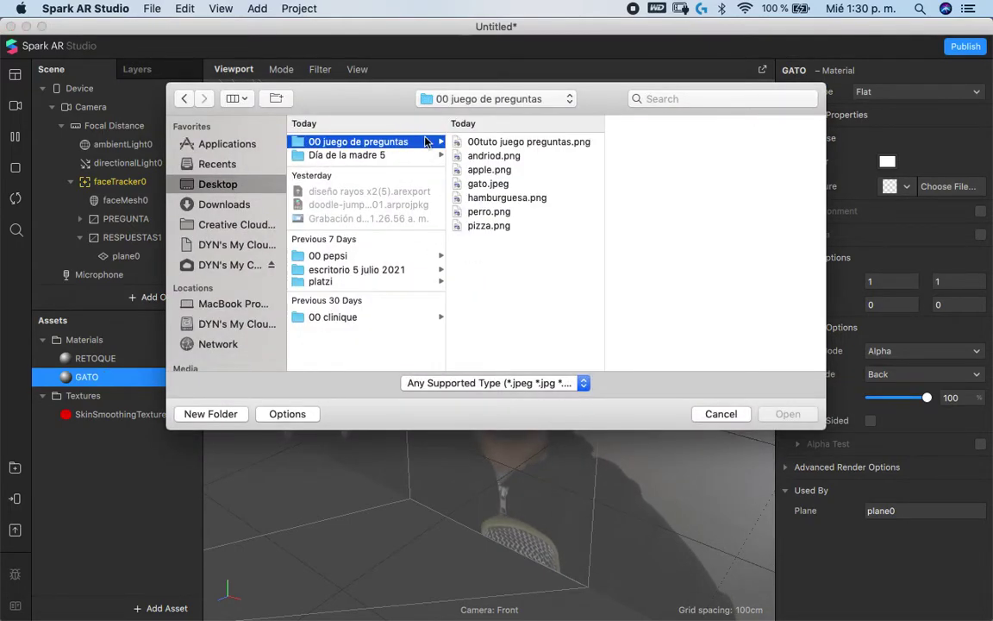
double_click(506, 184)
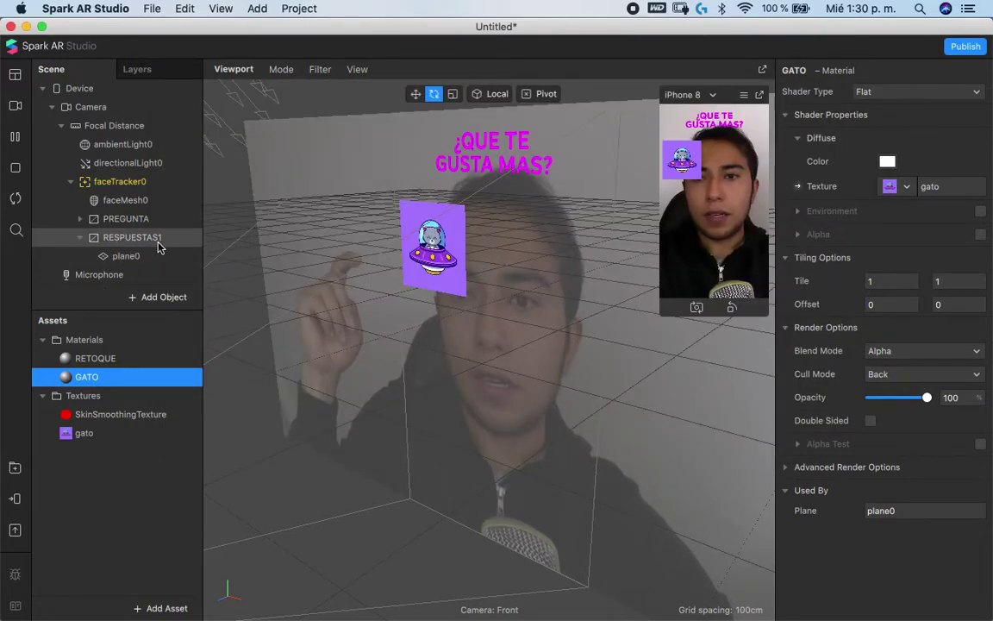
Add a second plane inside RESPUESTAS1 and give it a new material named PERRO
right_click(137, 246)
mouse_move(172, 256)
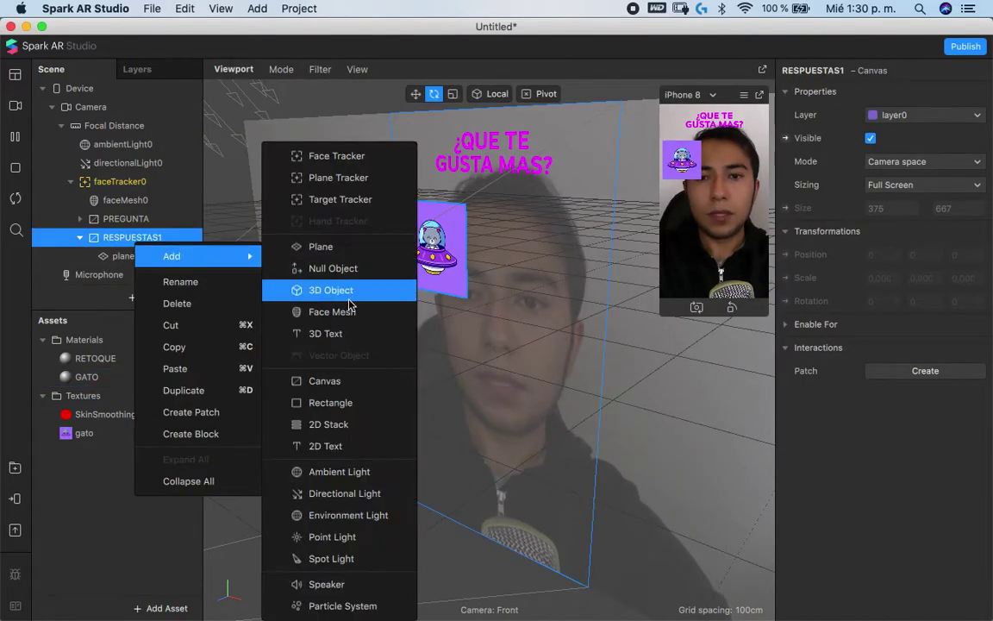
left_click(343, 248)
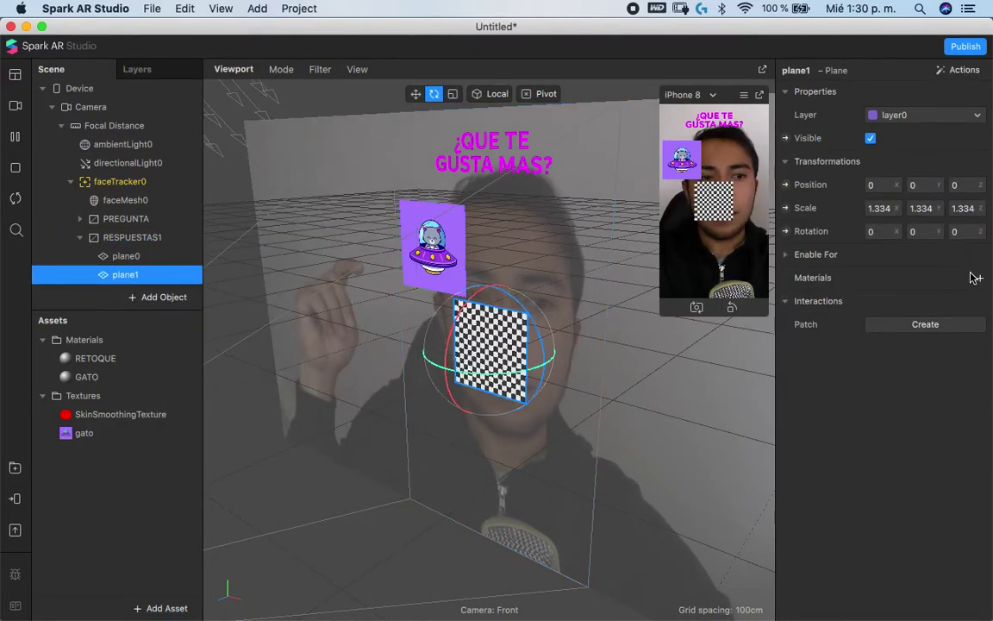
left_click(979, 278)
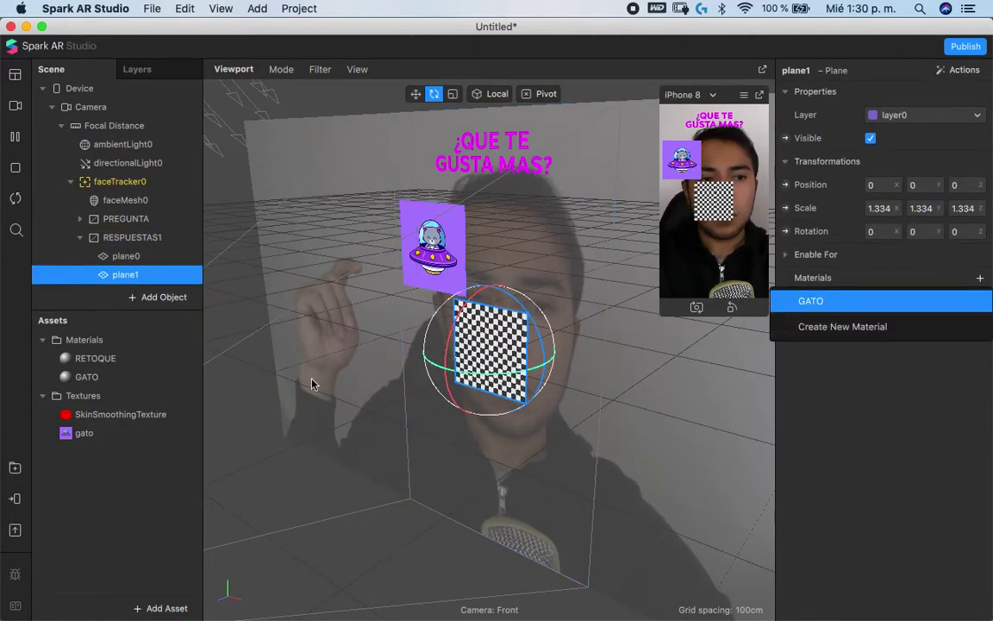
left_click(830, 326)
double_click(120, 397)
type("PERRO")
key("Return")
Set the PERRO material's shader type to Flat and use perro.png as its texture
left_click(876, 92)
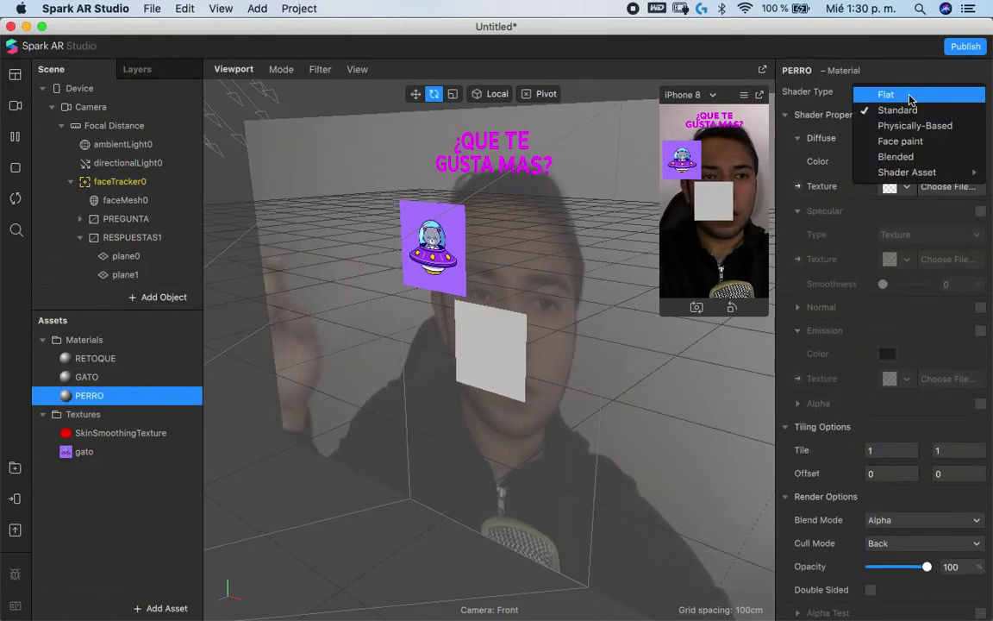
left_click(908, 97)
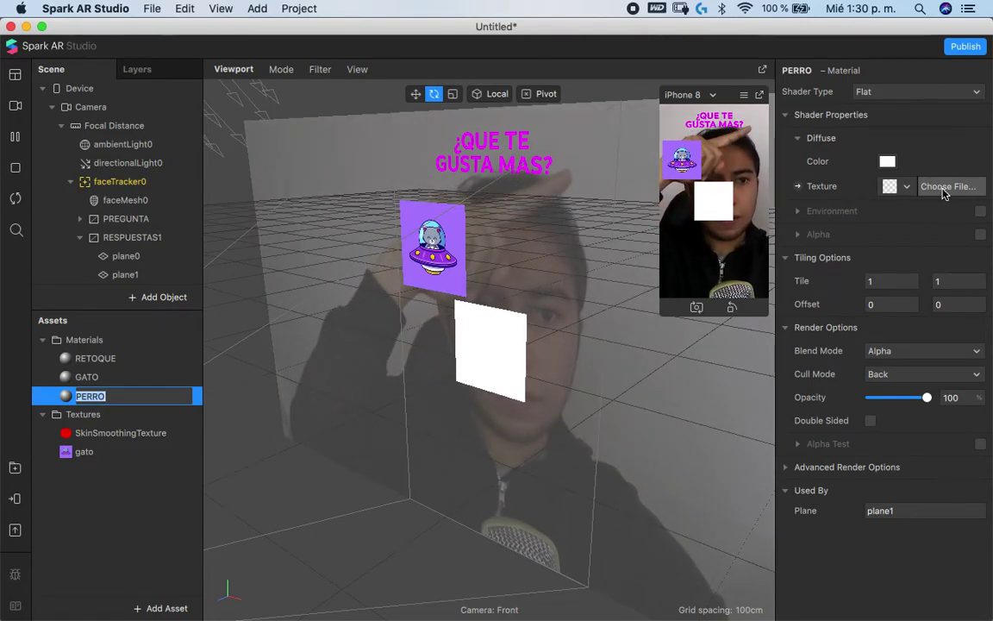
left_click(944, 191)
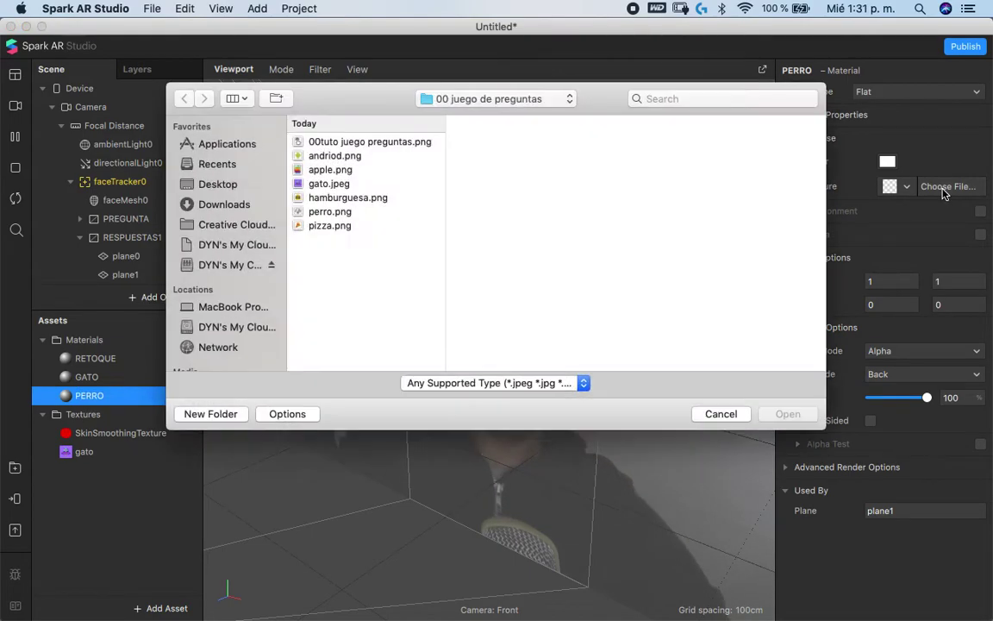
left_click(336, 212)
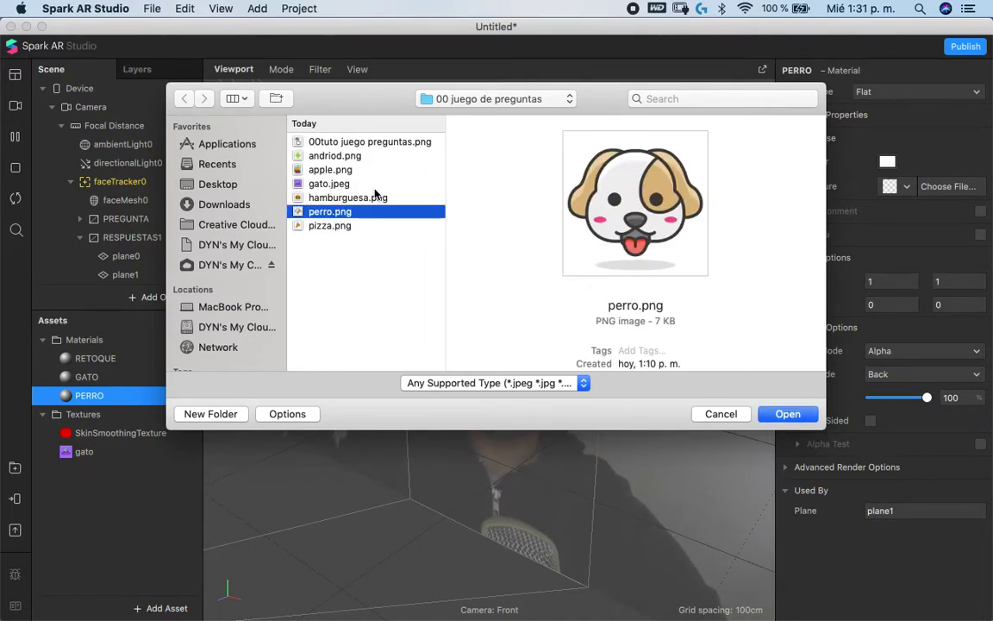
key("Return")
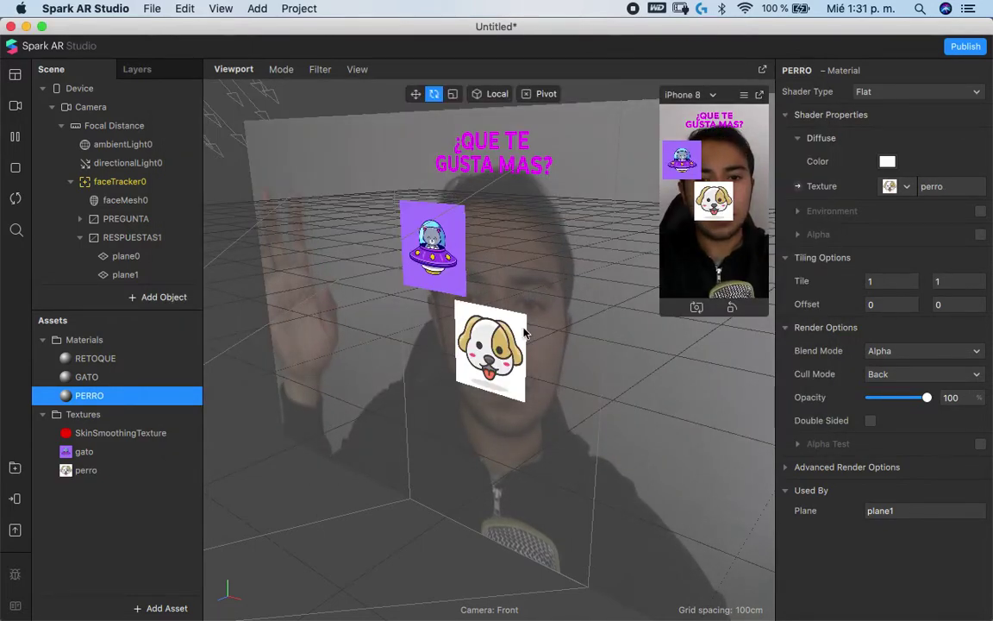
Raise the cat plane to about Y 174.5 and shrink it evenly to a scale of about 920
left_click(475, 340)
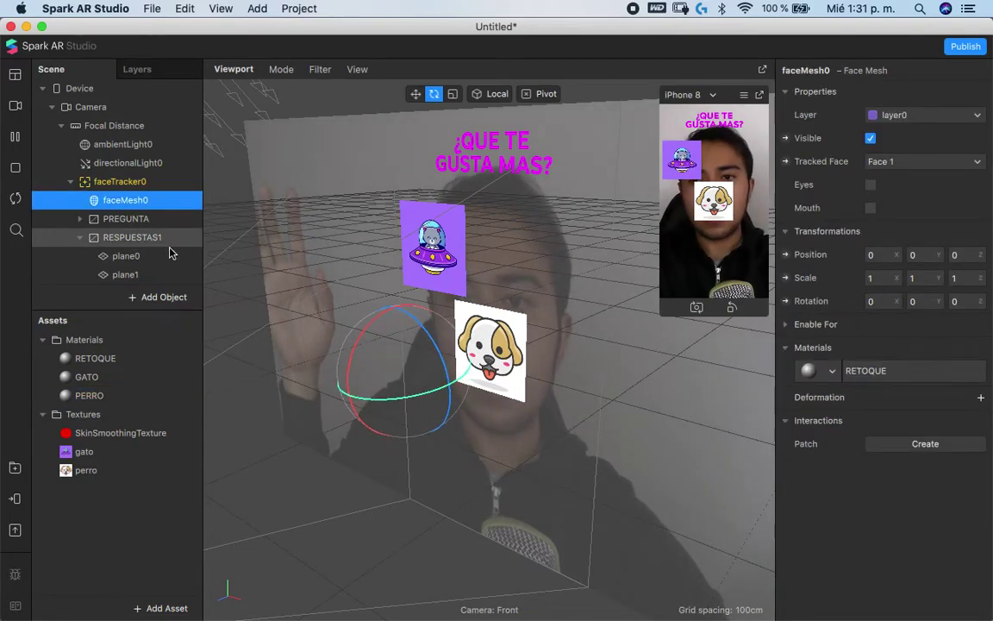
left_click(433, 237)
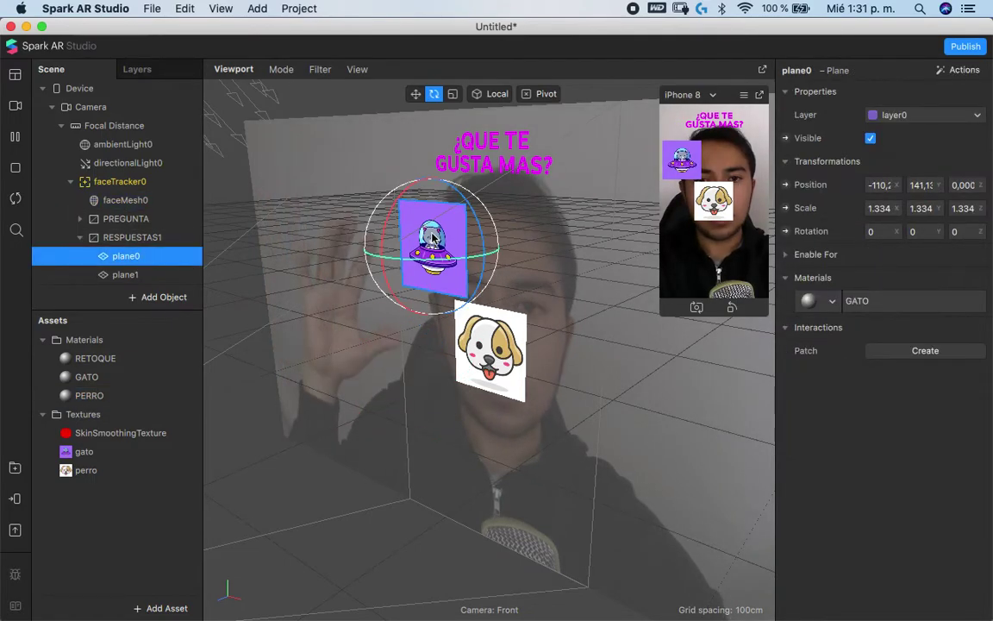
left_click(412, 95)
left_click_drag(433, 186, 437, 161)
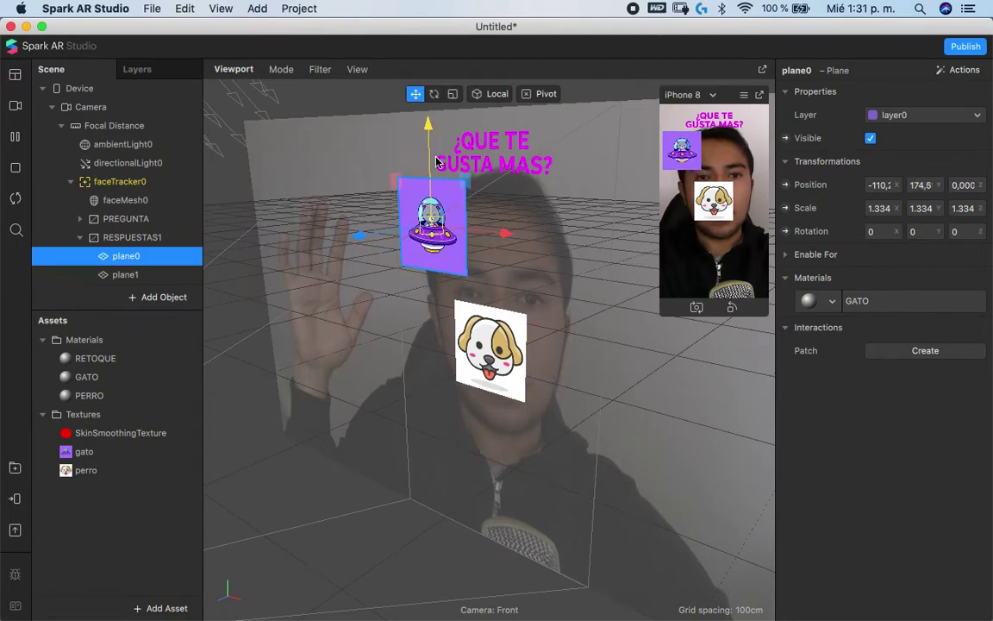
key("r")
left_click_drag(429, 220, 381, 244)
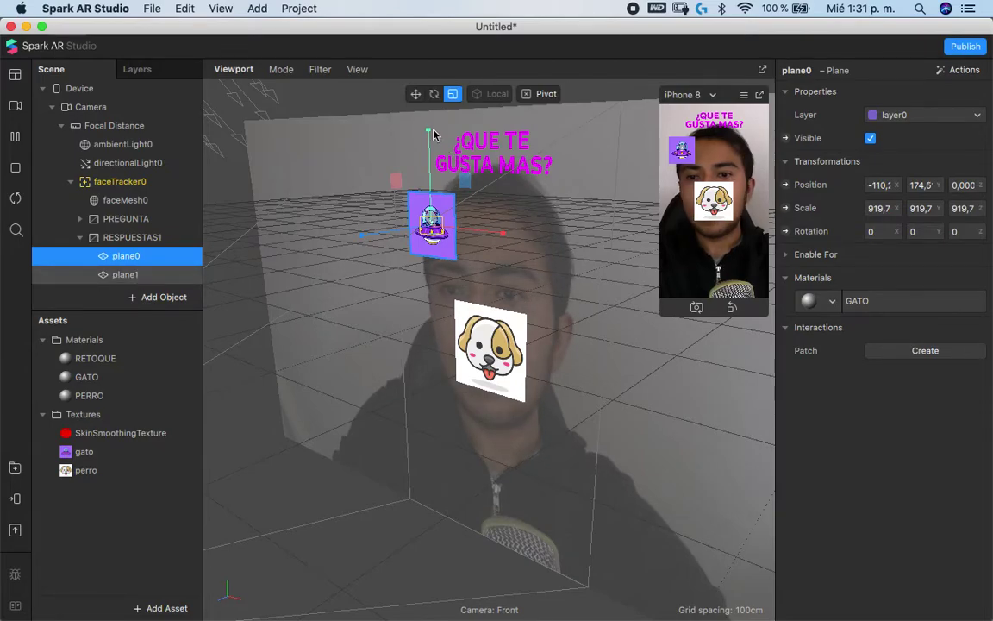
Move the dog plane up and to the opposite side of the head from the cat, to about X 130, Y 180
left_click(125, 274)
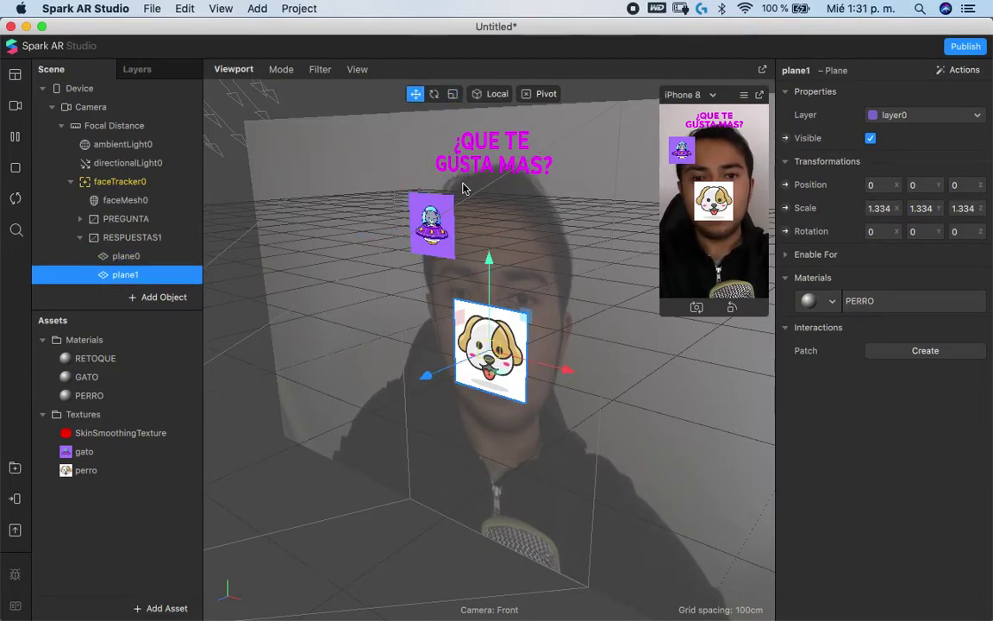
left_click_drag(490, 272, 525, 161)
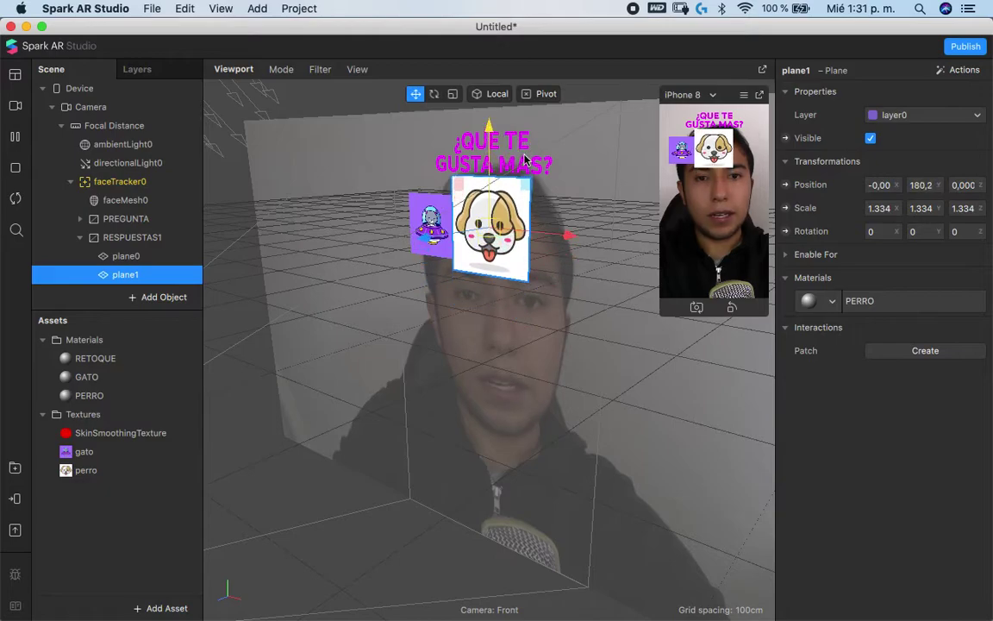
left_click_drag(559, 247, 659, 244)
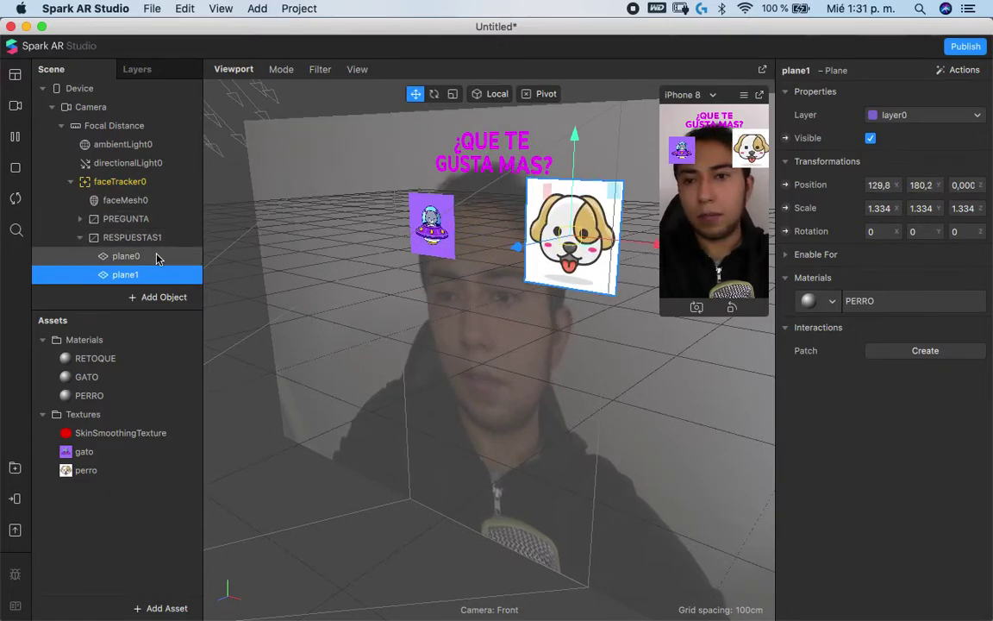
key("Up")
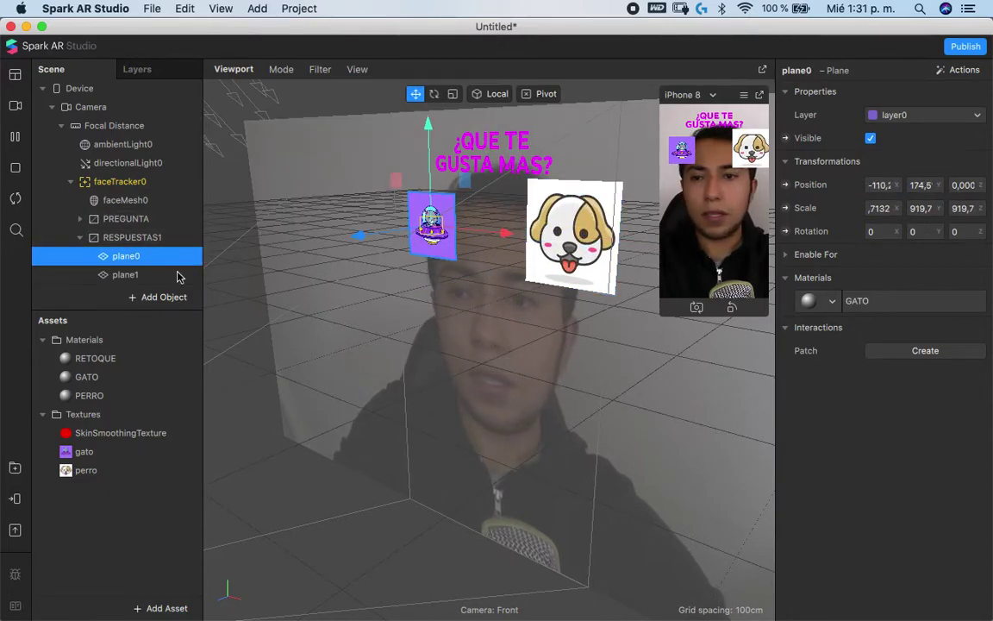
key("Down")
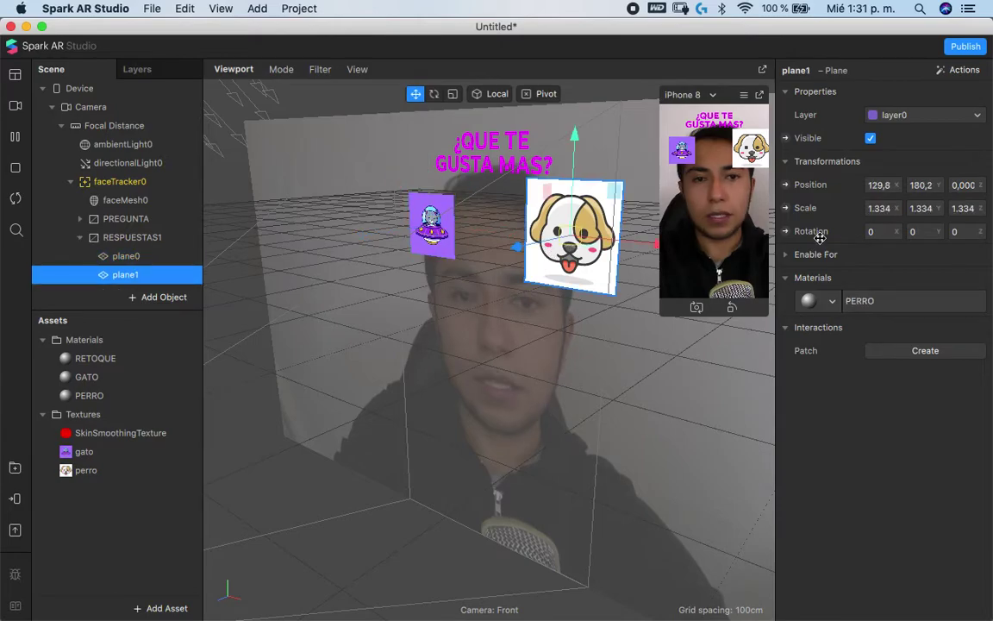
left_click(913, 207)
type("1.918")
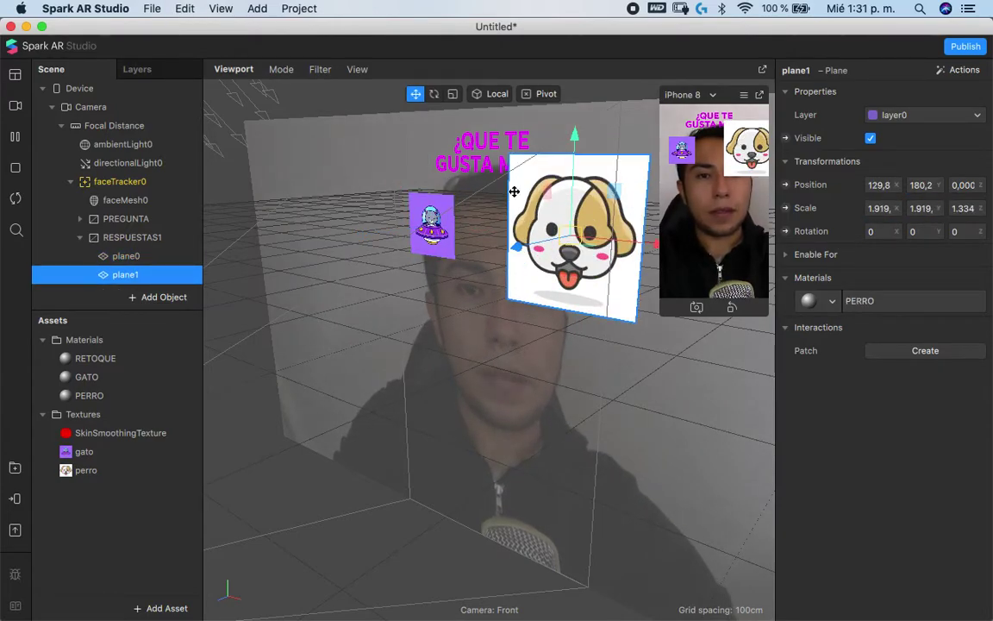
Set the dog plane's X and Y scale to the cat plane's value of 919,7132
key("Up")
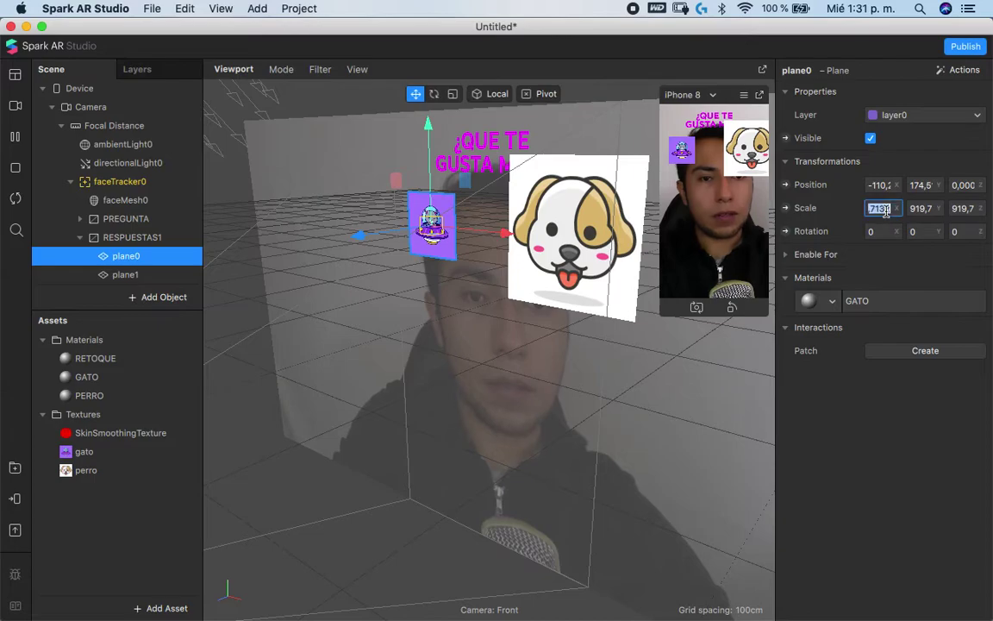
key("Down")
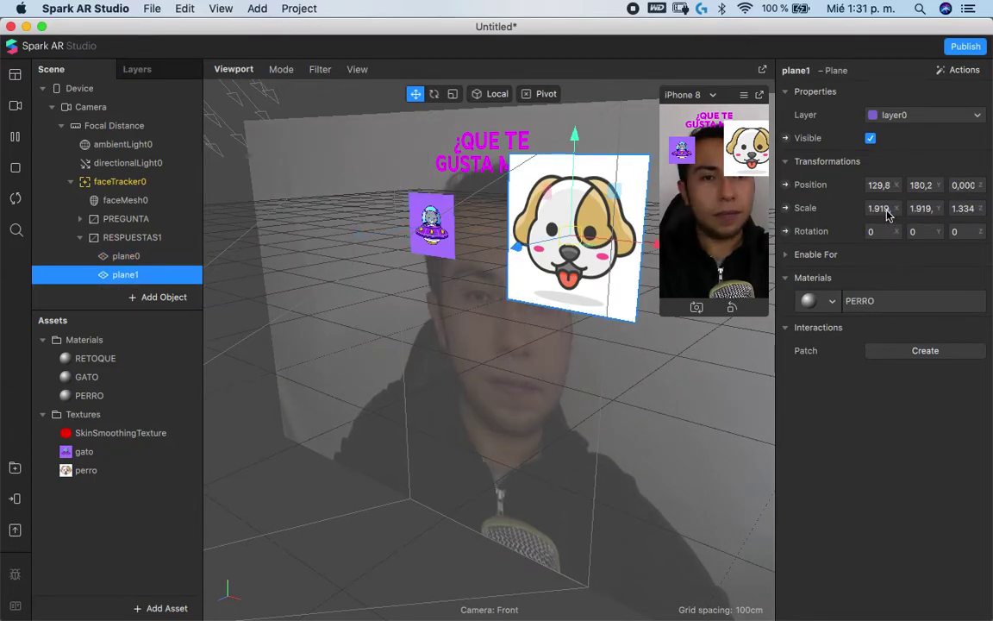
left_click(920, 208)
type("0,7132")
key("Return")
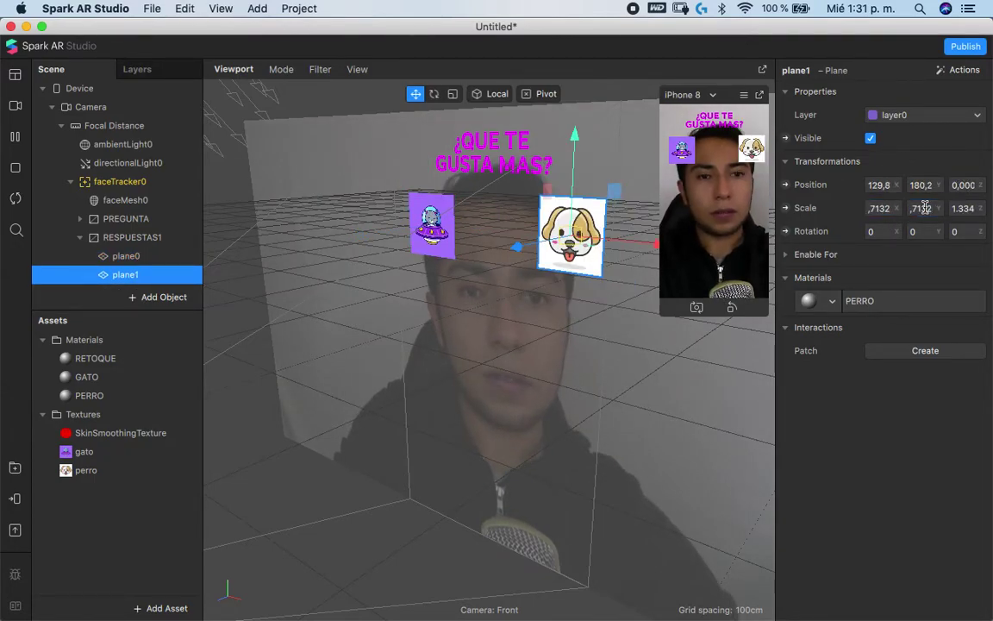
Move the dog plane inward to about X 85 and the cat plane to about X -76, both at about Y 176.4
left_click_drag(656, 245, 617, 246)
left_click_drag(541, 209, 543, 215)
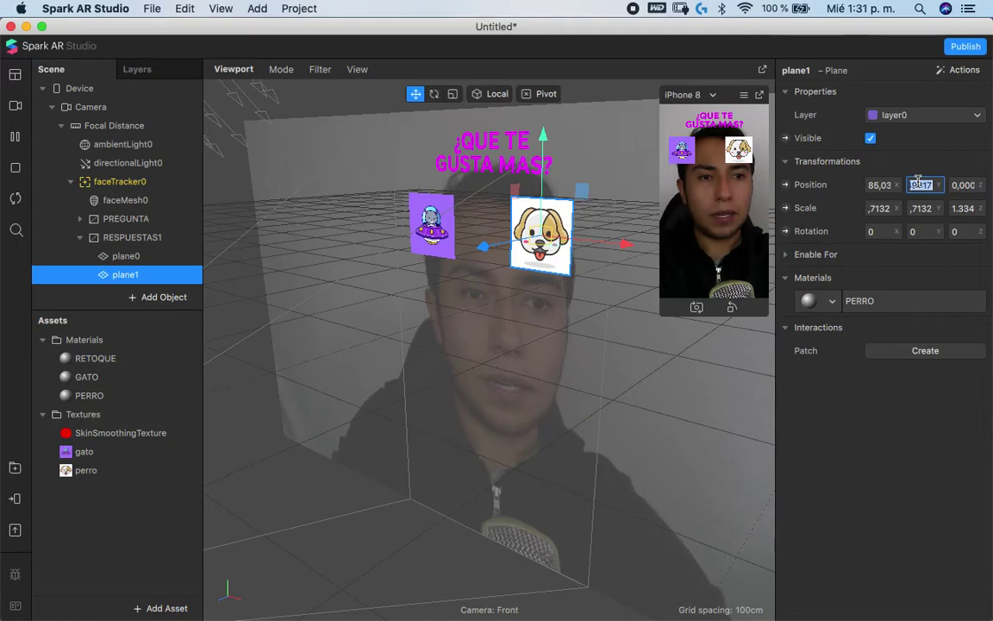
left_click(126, 256)
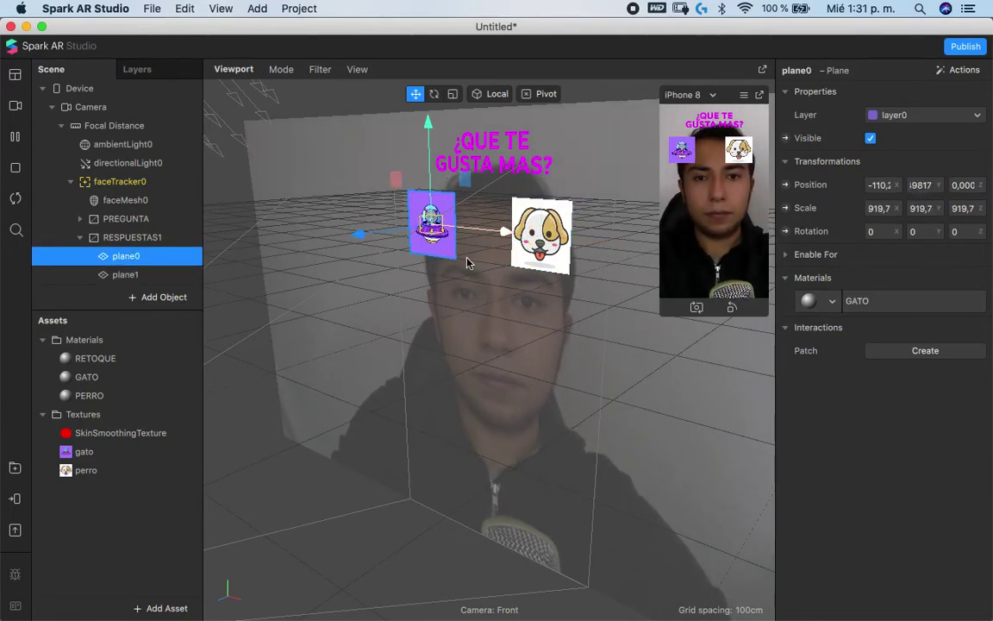
left_click_drag(471, 237, 489, 241)
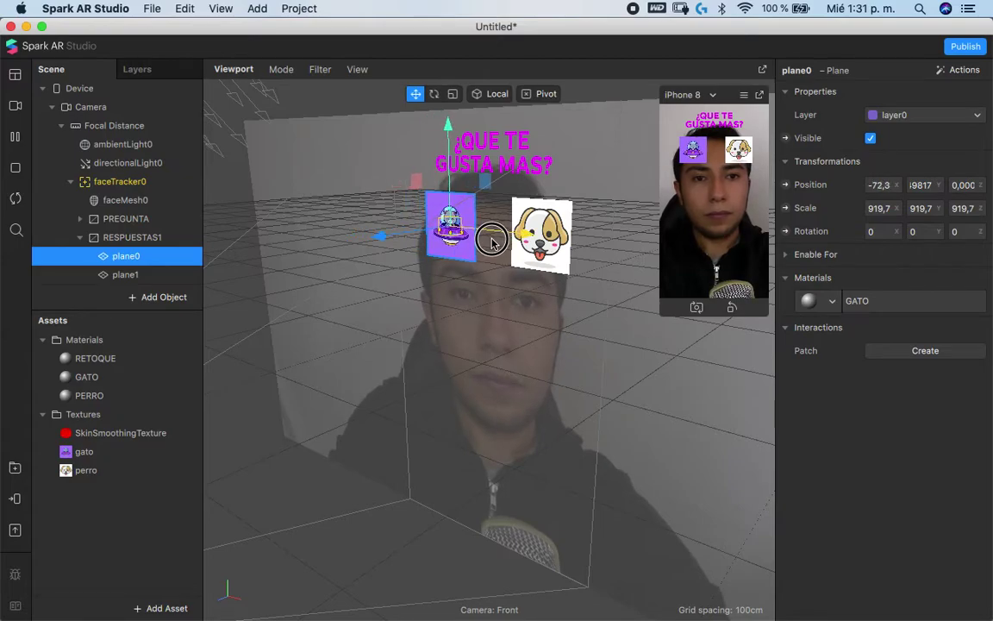
Rename the cat plane as GATO and the dog plane as PERRO
double_click(145, 264)
type("GATO")
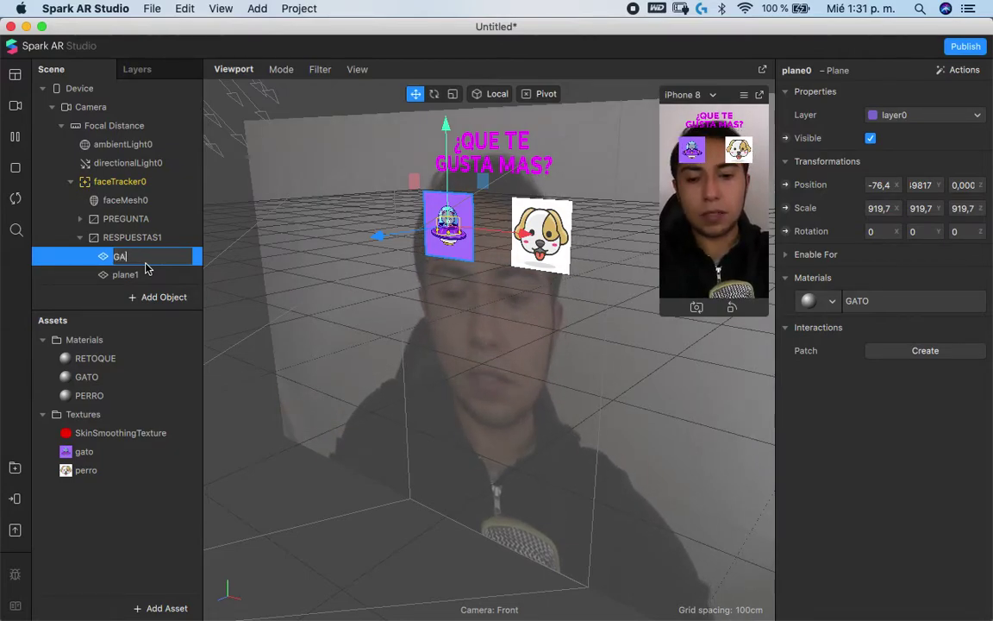
key("Return")
left_click(142, 276)
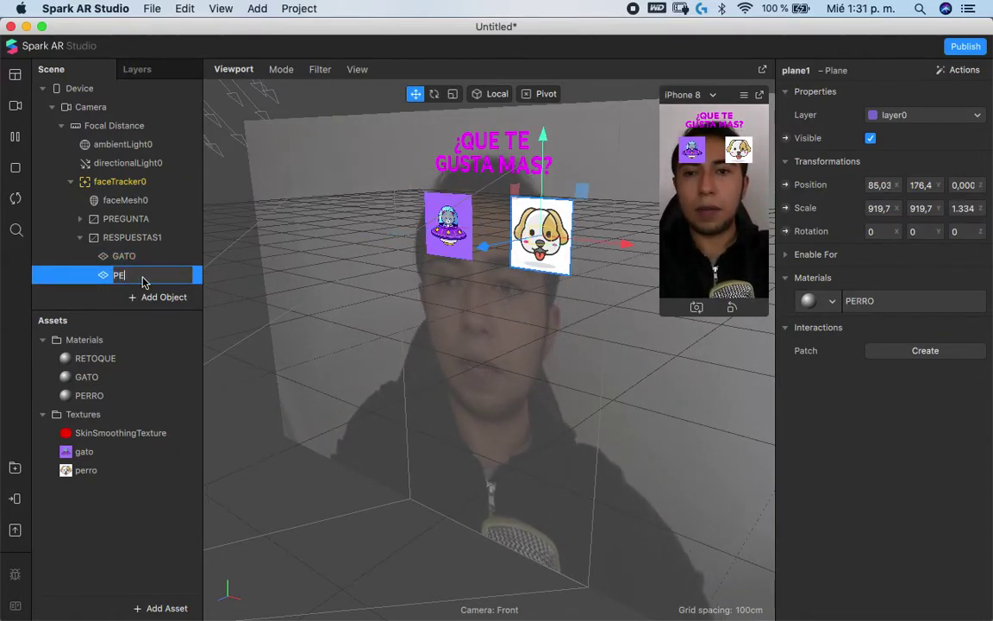
Duplicate the RESPUESTAS1 canvas three times, up to RESPUESTAS4, and collapse all the answer canvases in the scene tree
left_click(80, 238)
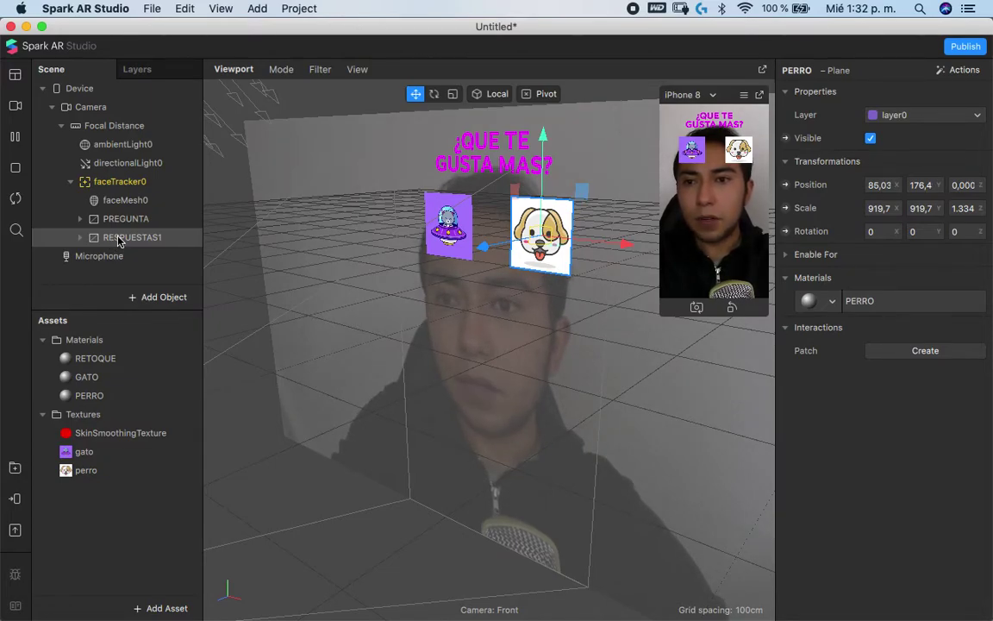
left_click(119, 241)
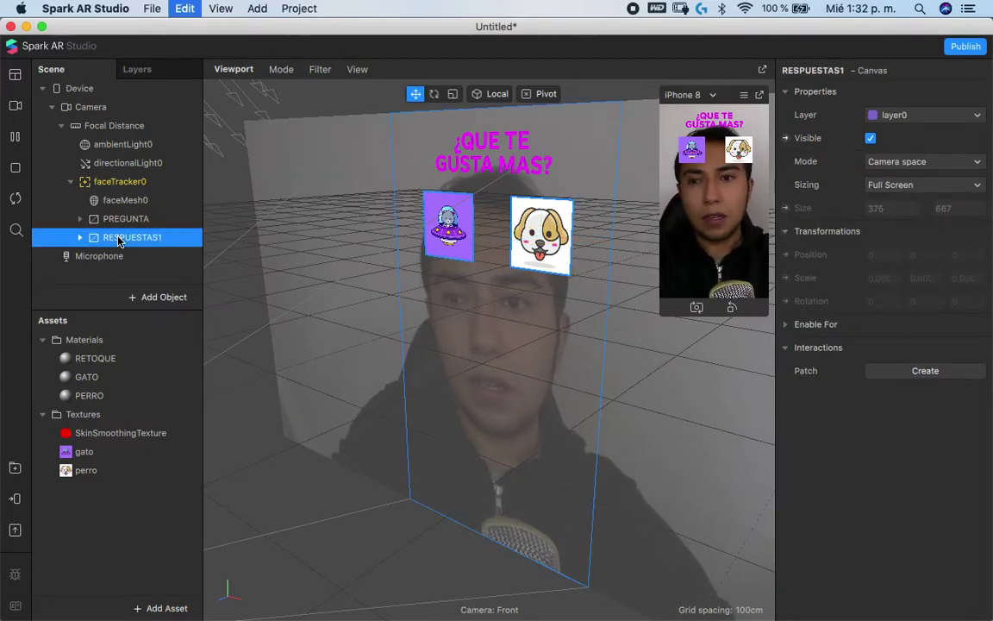
key("super+d")
scroll(86, 207, "down", 3)
left_click(80, 200)
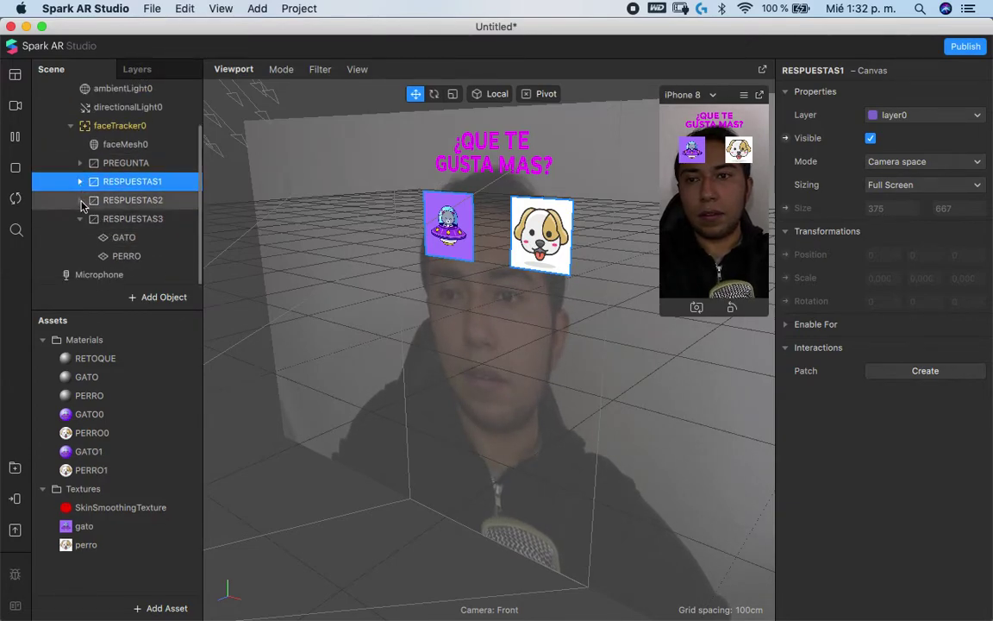
left_click(80, 219)
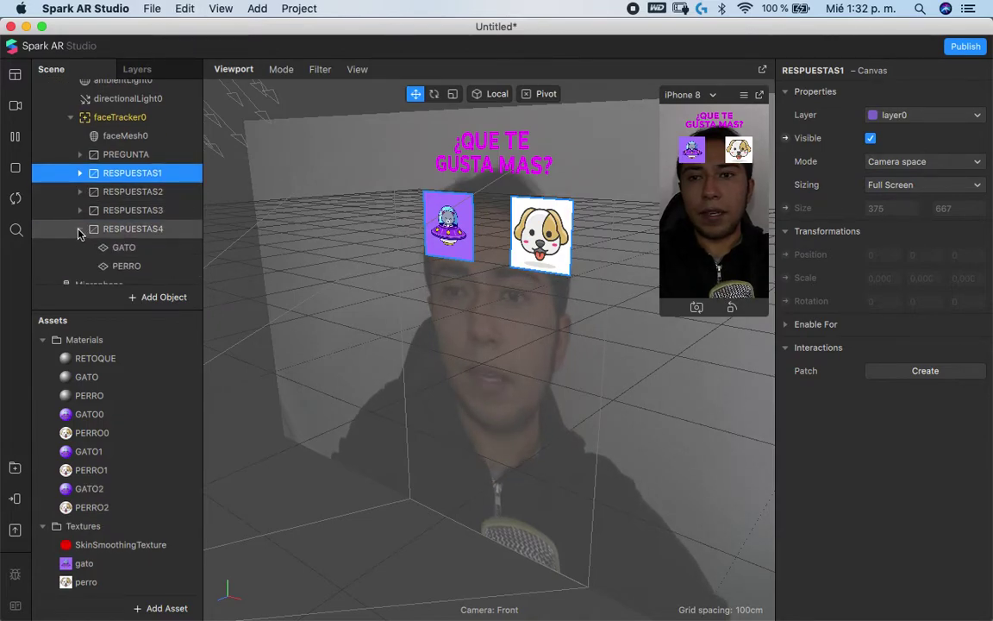
left_click(80, 230)
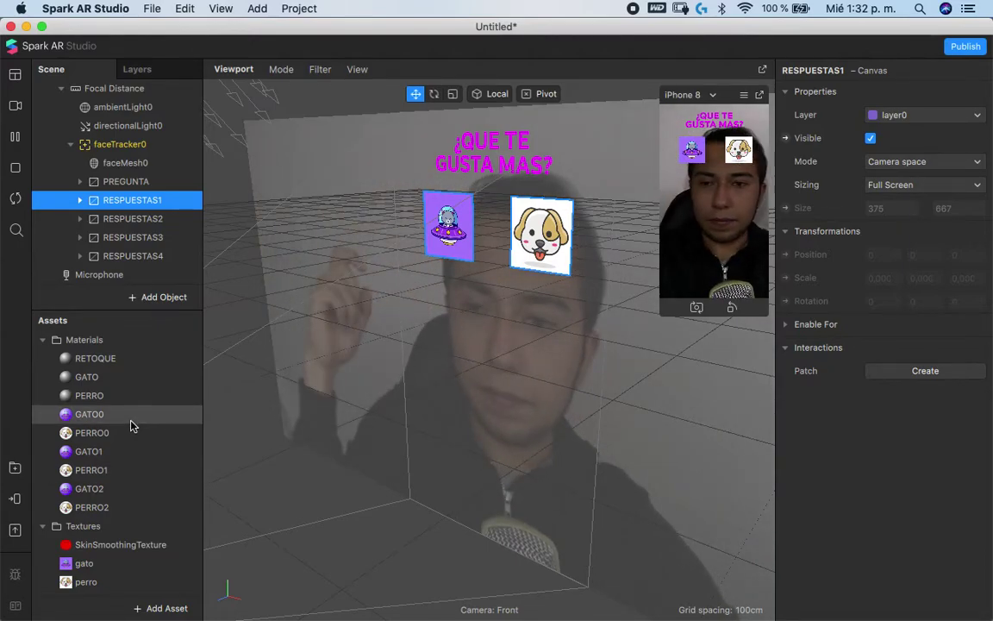
Rename the duplicated GATO0 material as PIZZA
double_click(116, 385)
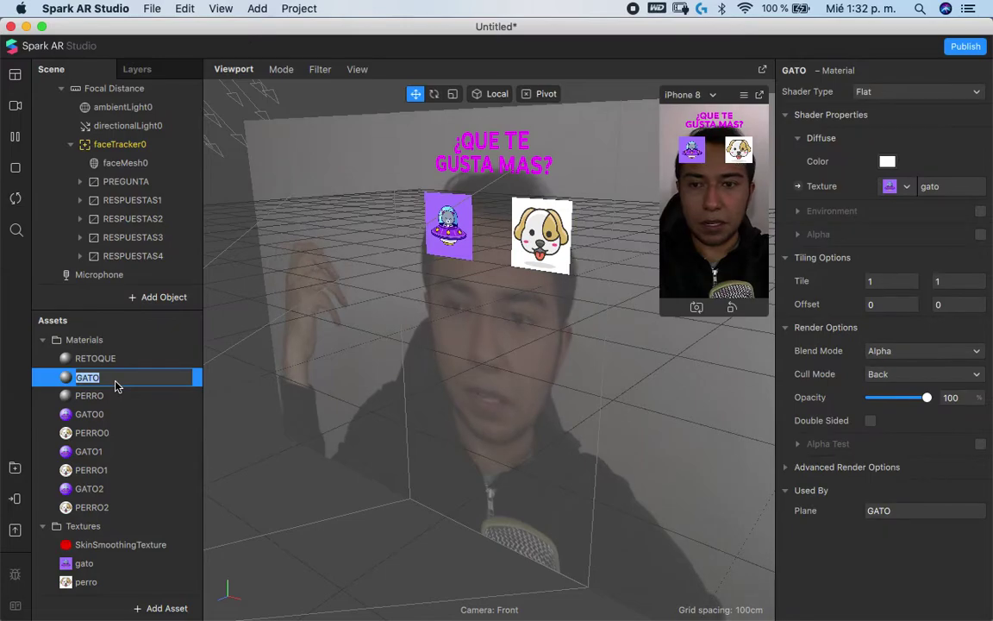
key("Tab")
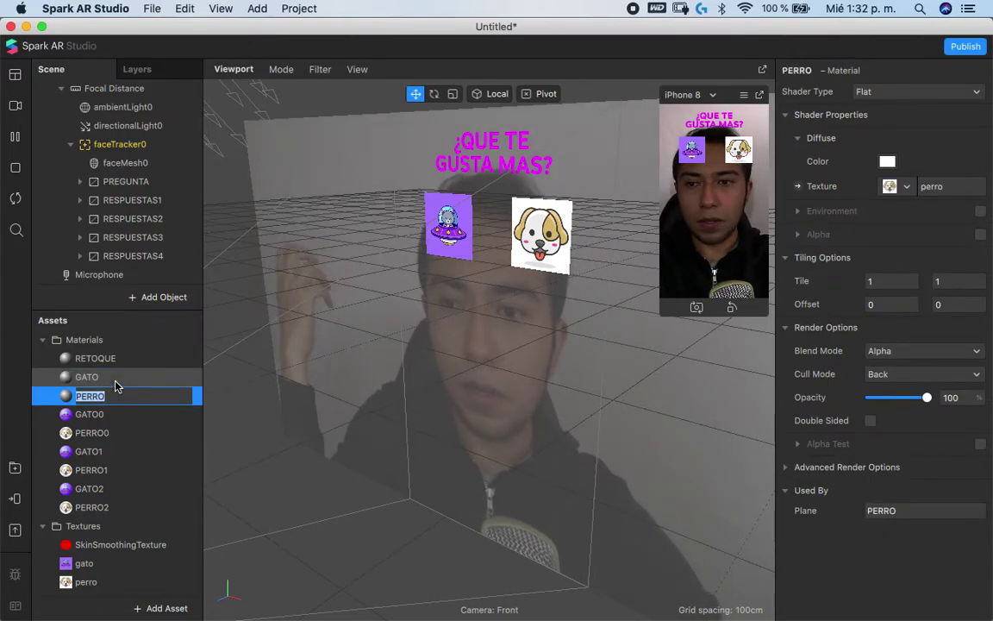
key("Tab")
type("Pl")
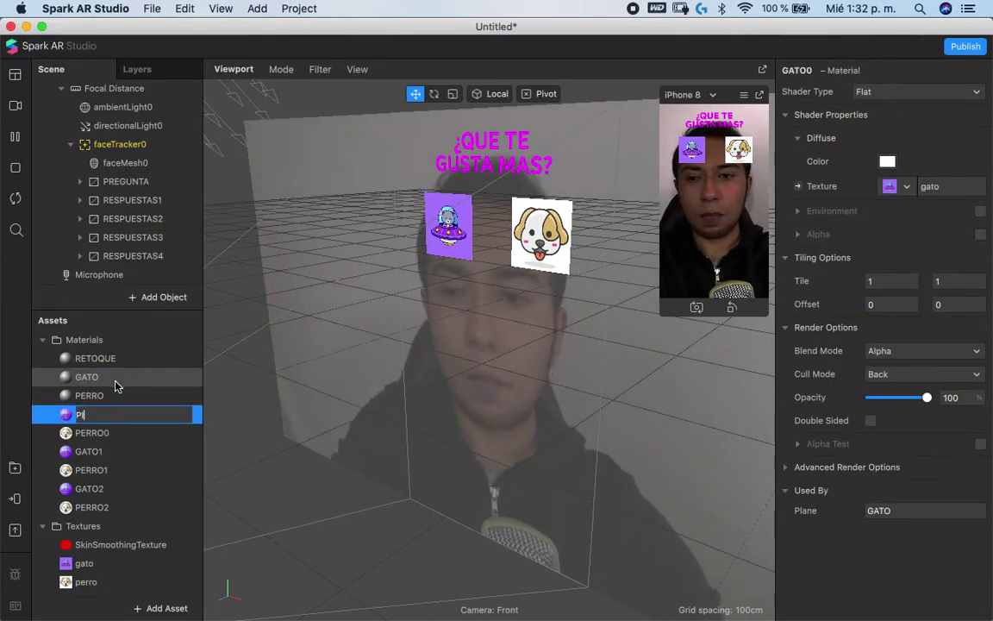
type("ZZA")
key("Return")
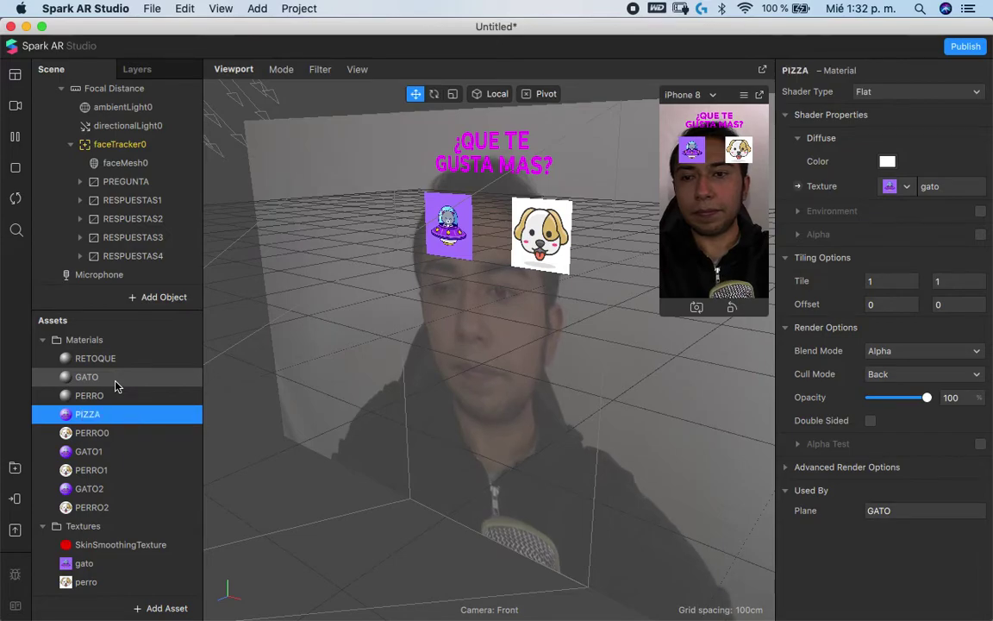
Rename the duplicated PERRO0 material as HAMBURGUESA
double_click(115, 431)
type("HAMBUR")
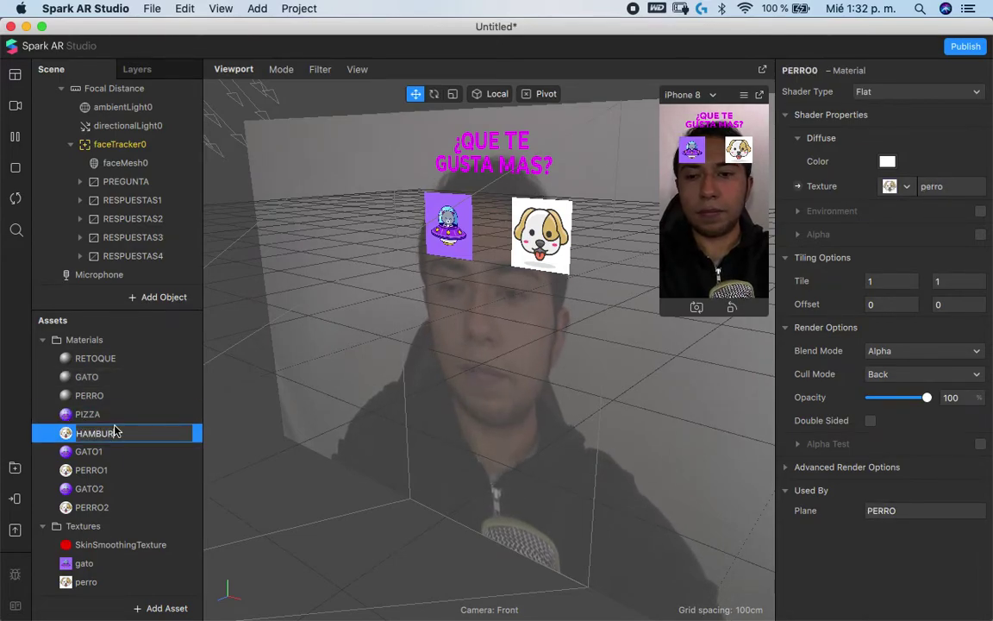
type("G")
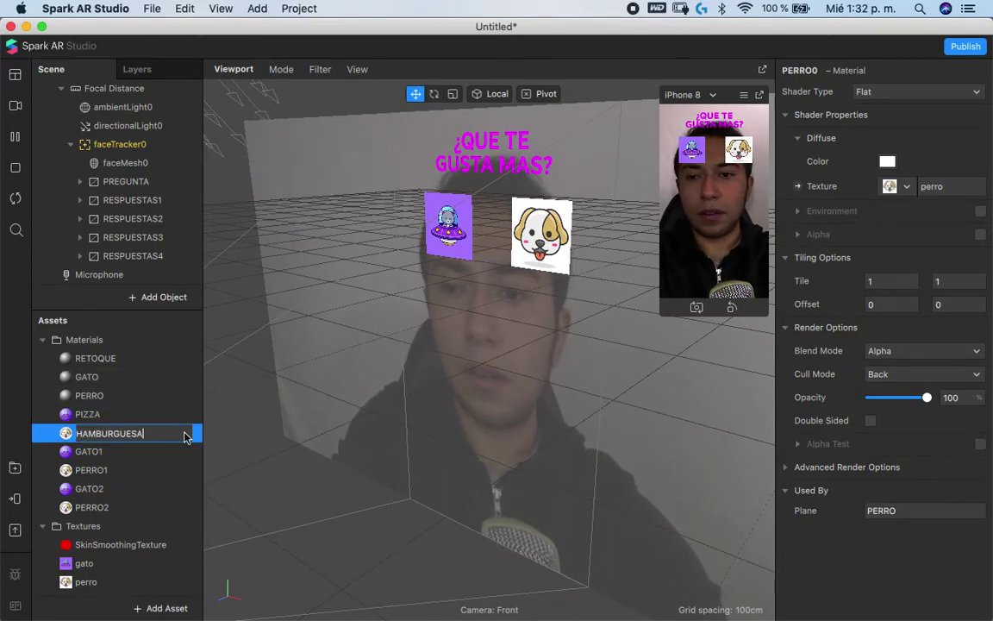
type("UESA")
key("Return")
Replace the PIZZA material's texture with a new one from pizza.png
left_click(129, 414)
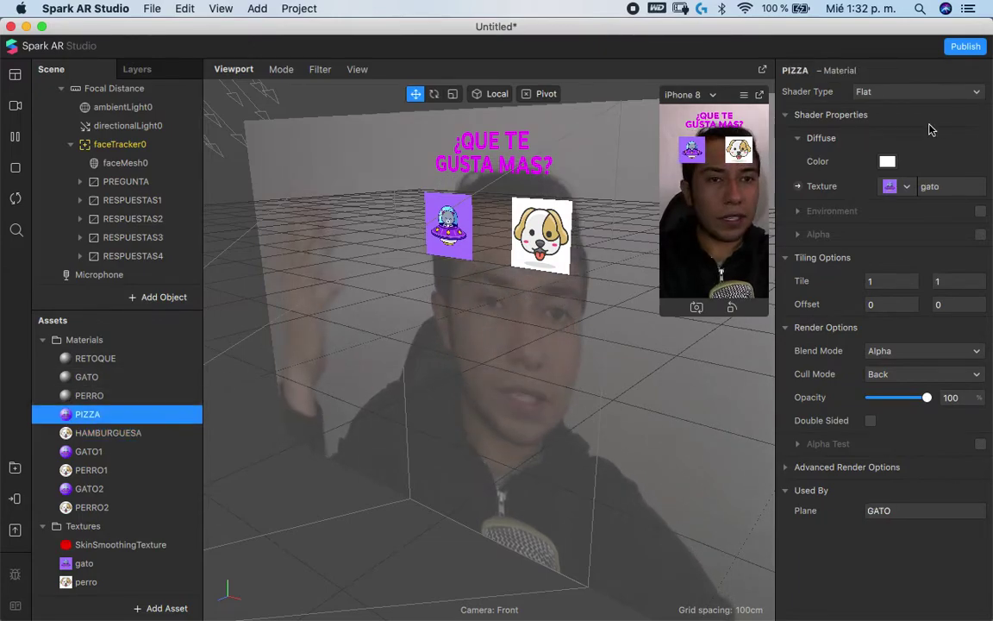
left_click(905, 187)
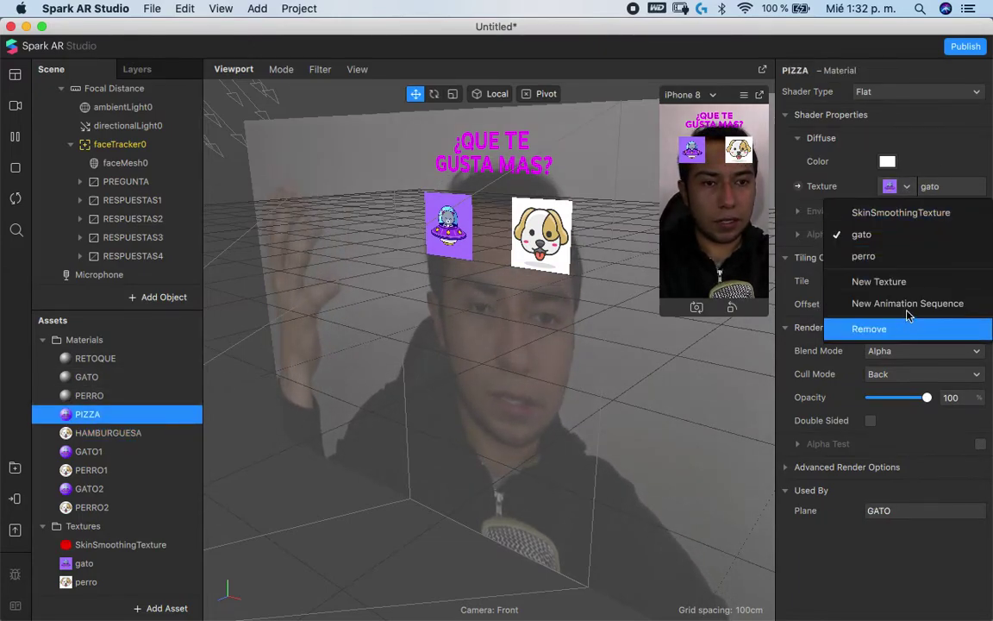
left_click(841, 281)
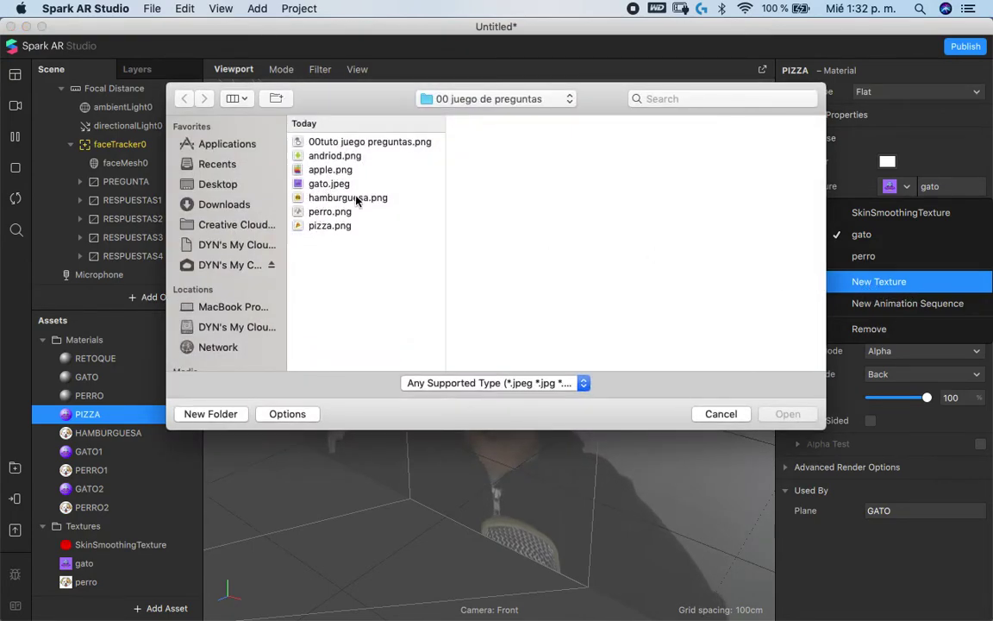
left_click(342, 225)
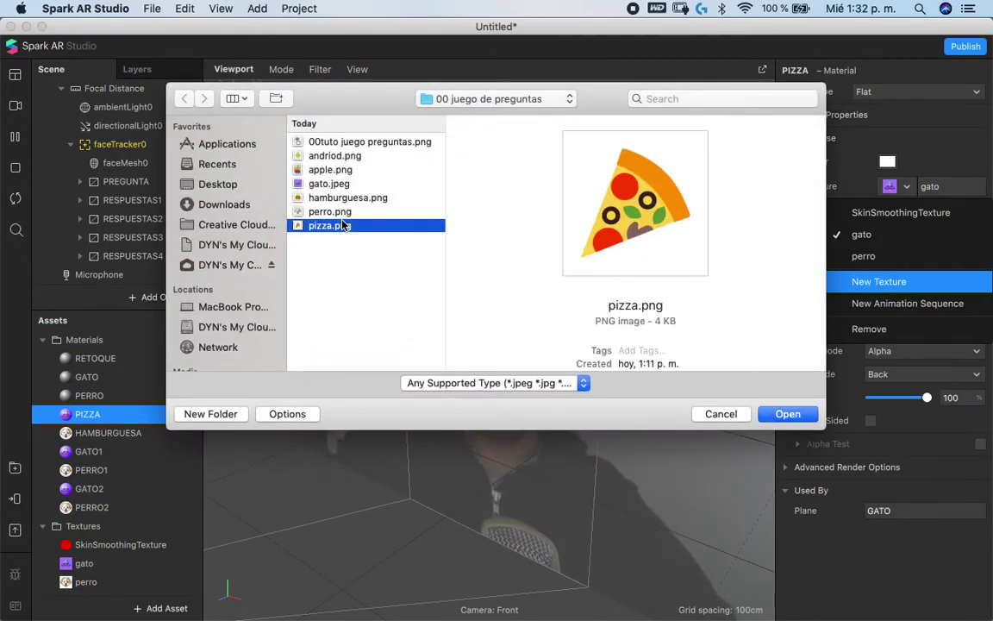
key("Return")
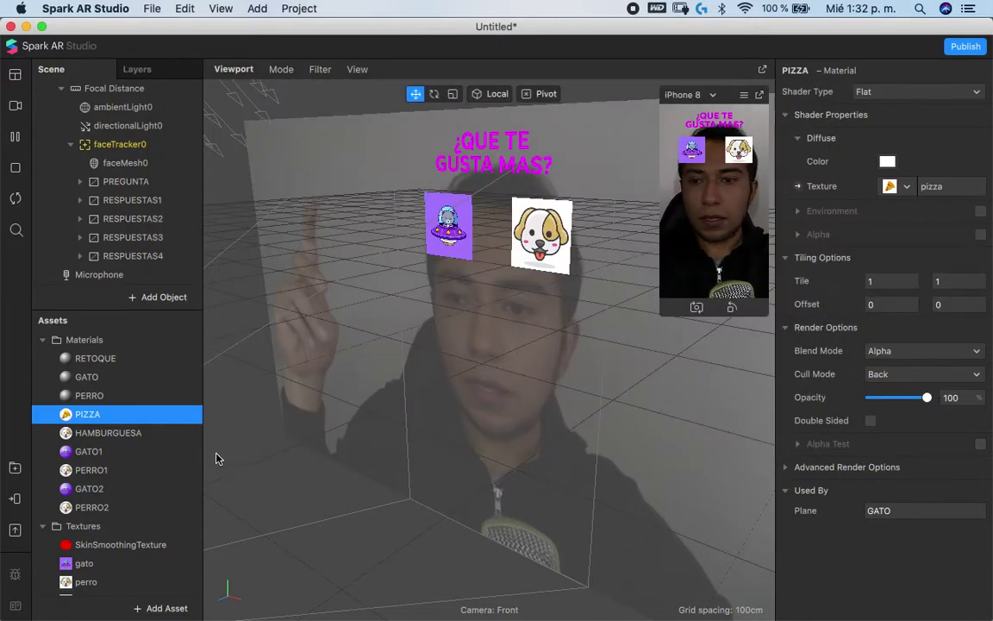
Replace the HAMBURGUESA material's texture with a new one from hamburguesa.png
key("Down")
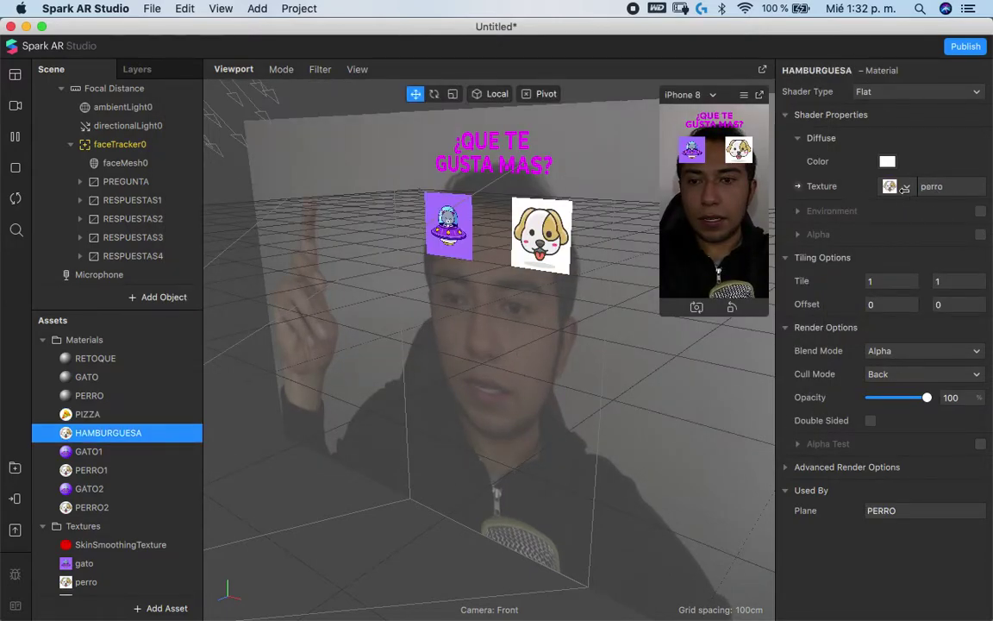
left_click(907, 187)
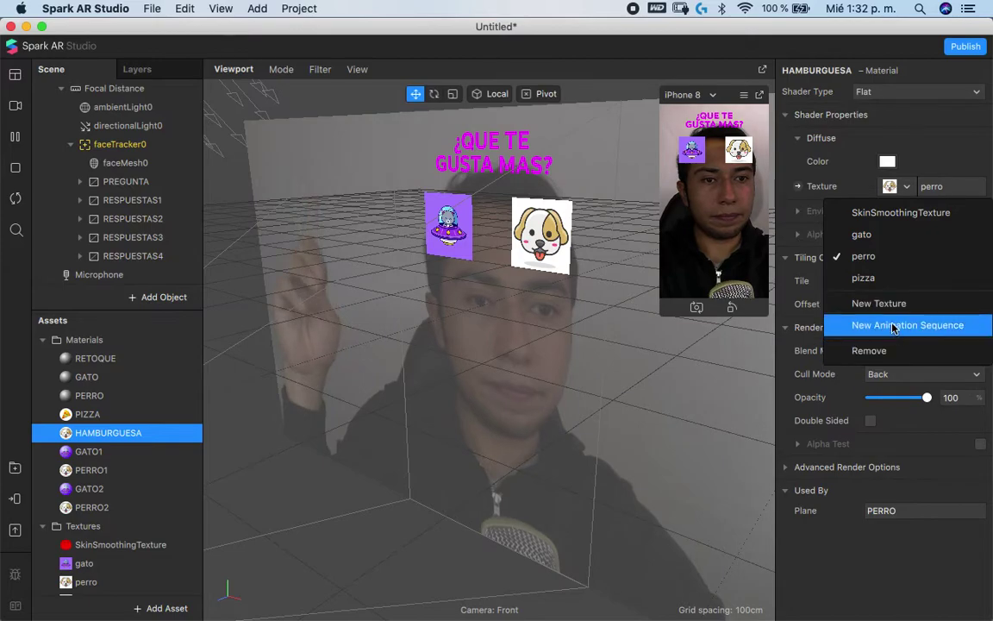
key("Return")
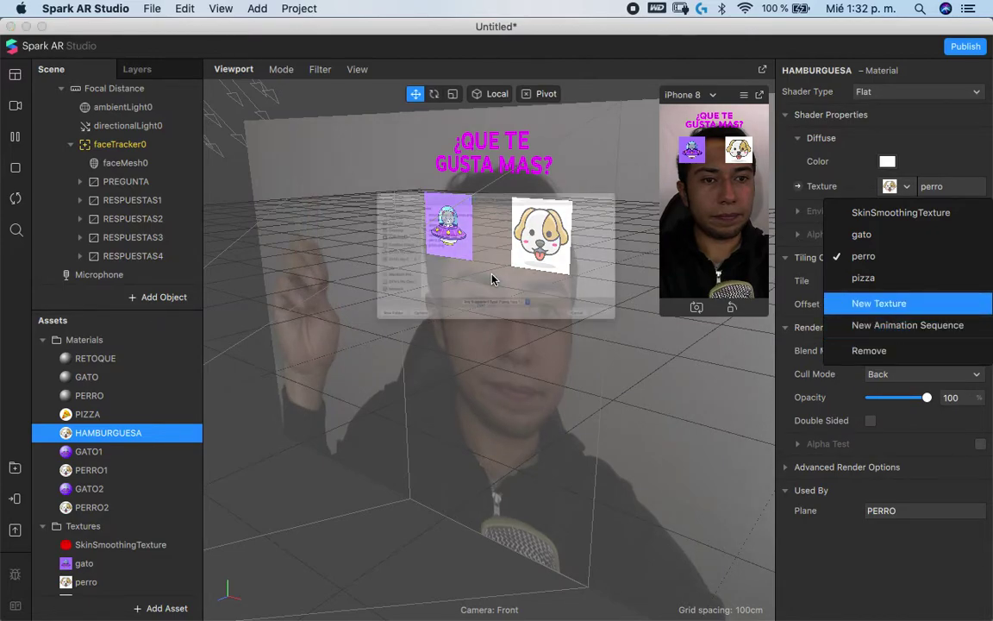
left_click(346, 199)
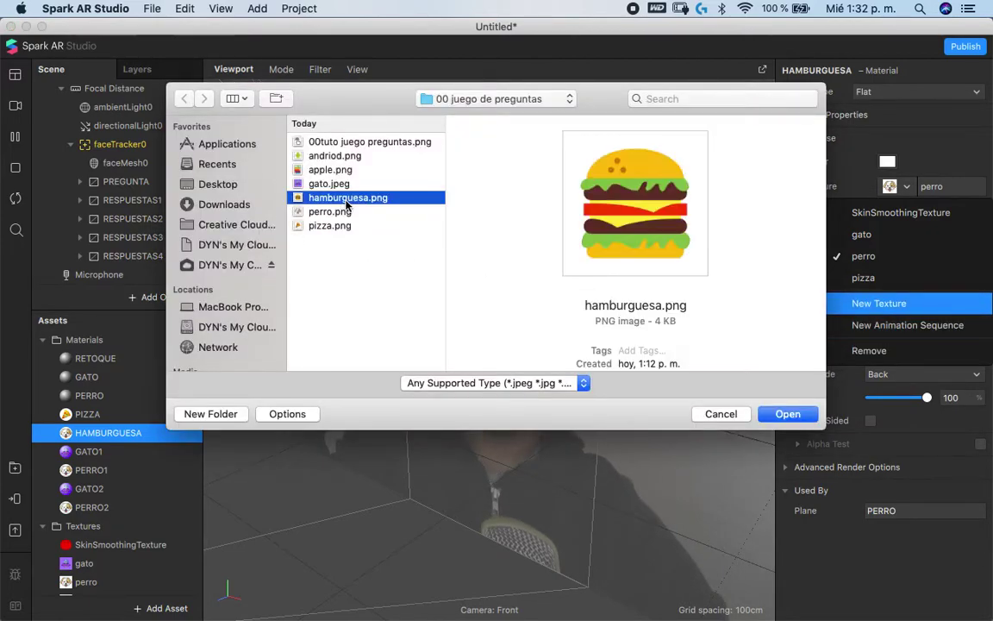
double_click(346, 203)
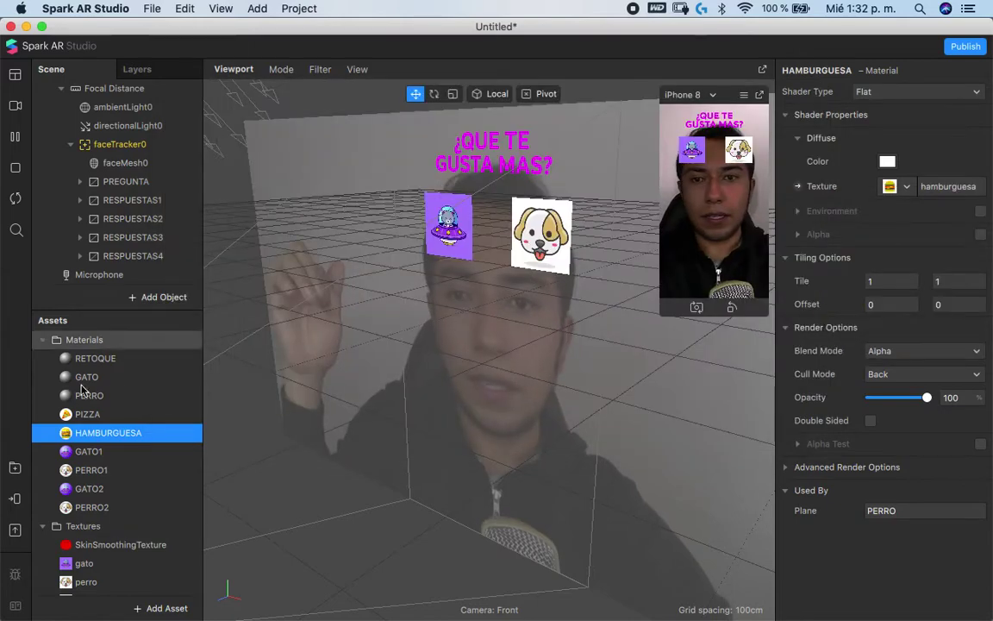
Replace the GATO1 material's texture with a new one from andriod.png
left_click(102, 452)
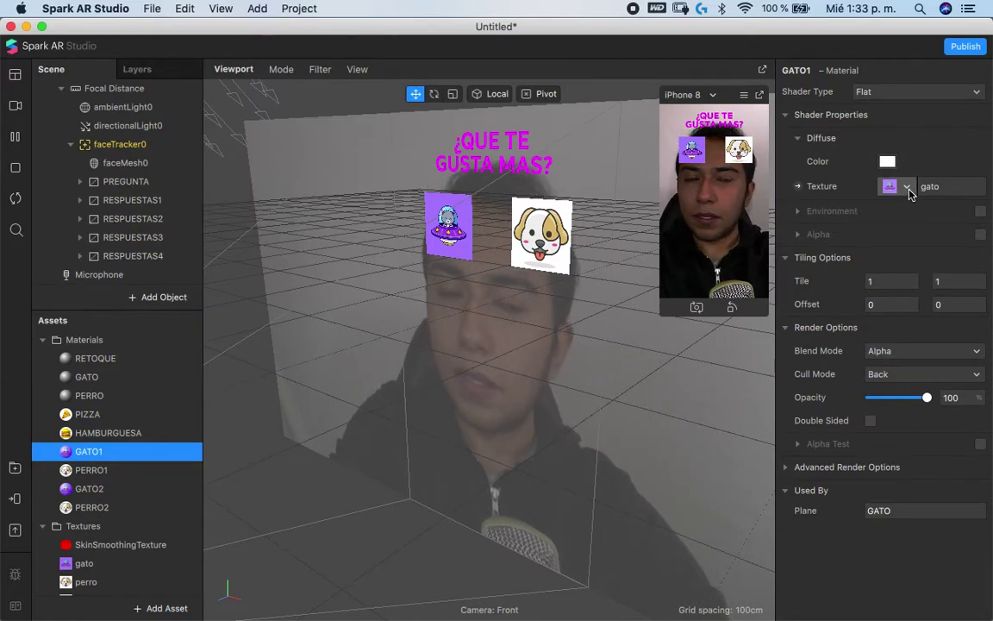
key("ctrl+Up")
left_click(645, 354)
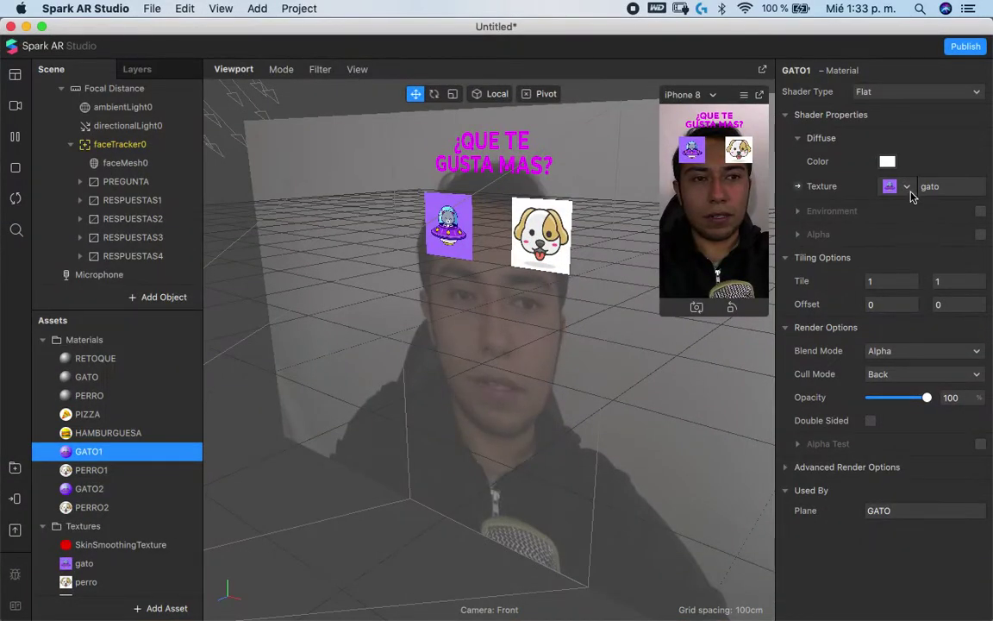
left_click(910, 192)
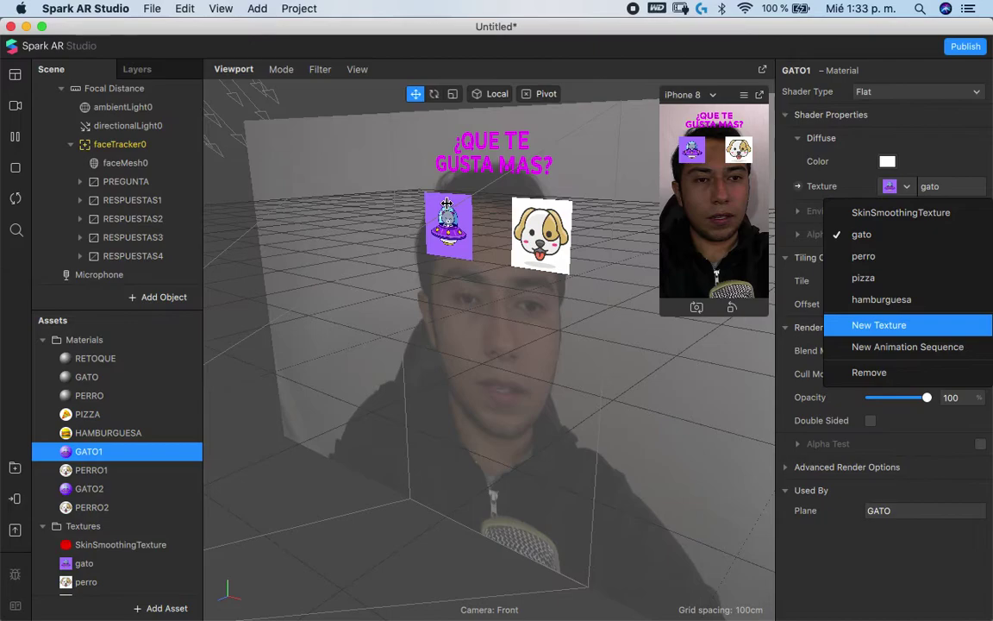
key("Return")
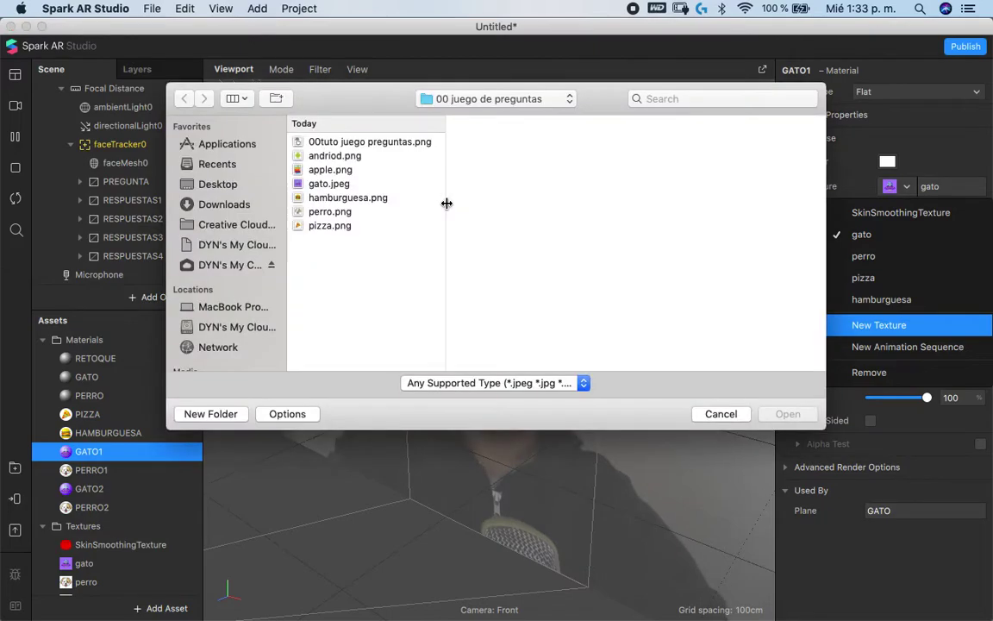
left_click(347, 157)
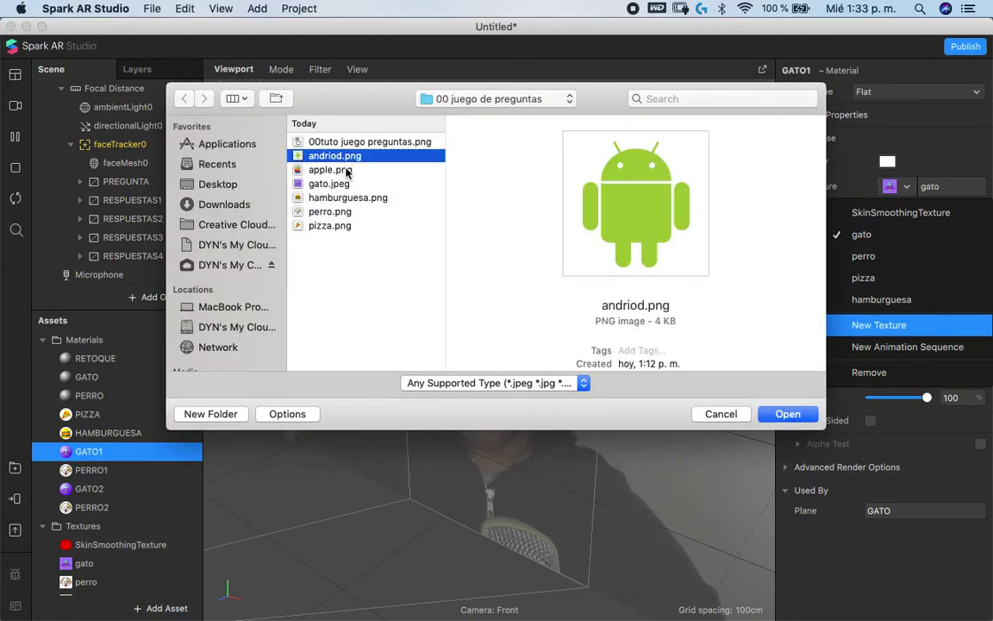
left_click(348, 171)
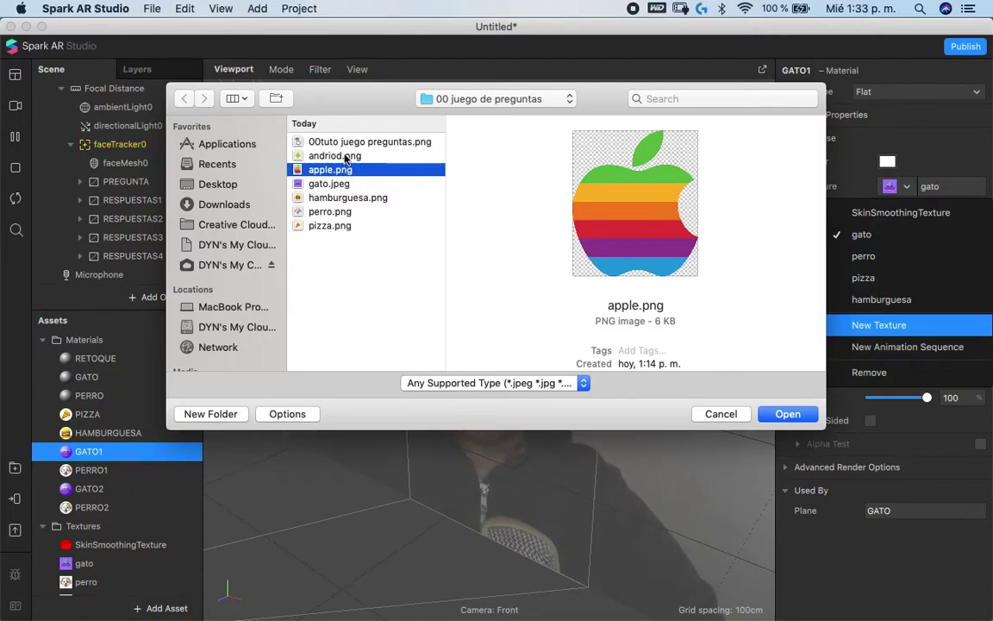
left_click(347, 157)
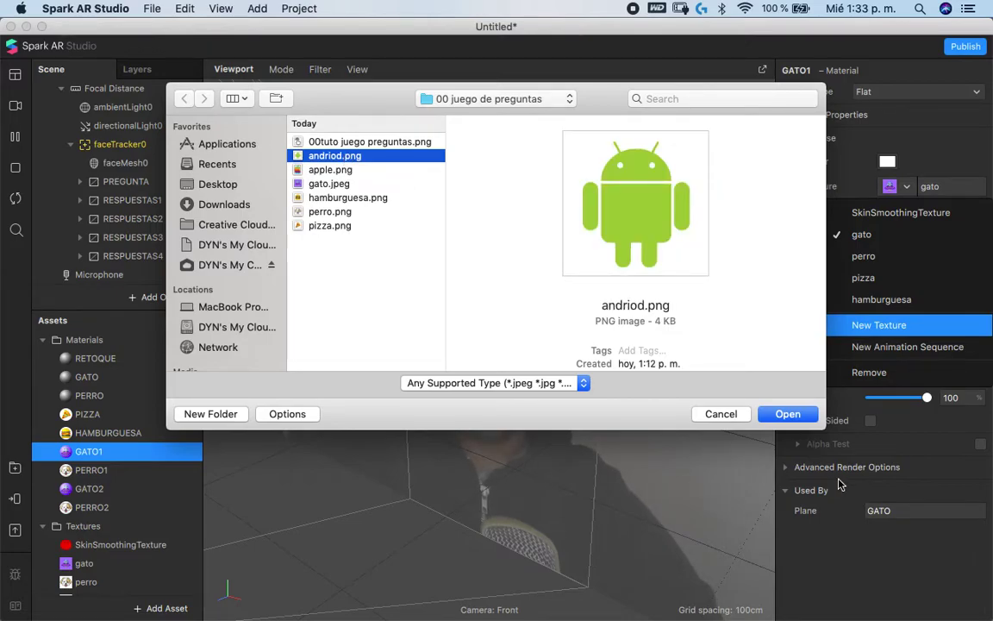
key("Return")
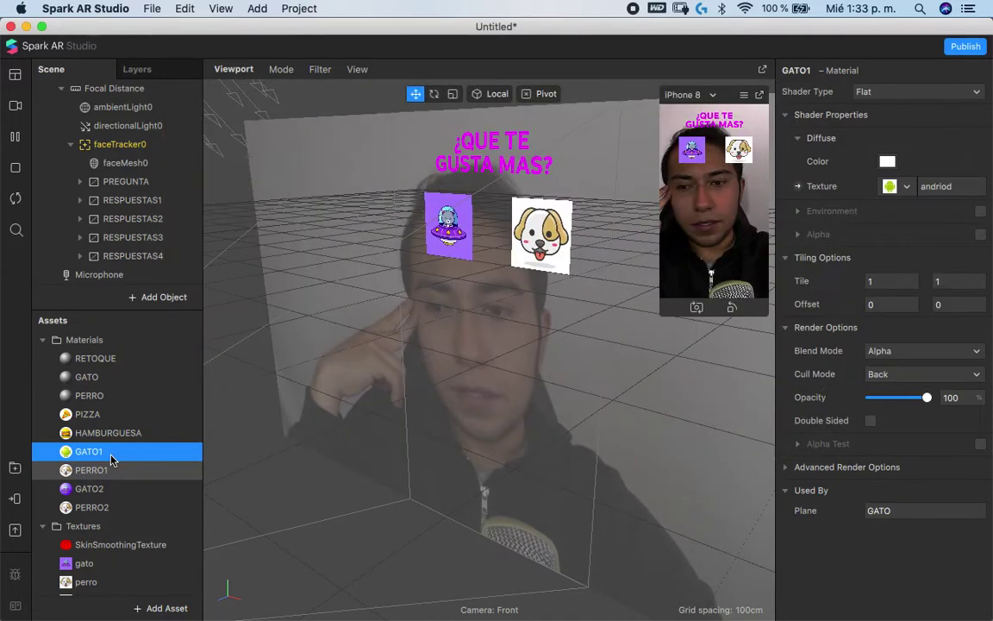
Rename the GATO1 material as ANDROID and the PERRO1 material as APPLE
double_click(110, 452)
type("ANDROID")
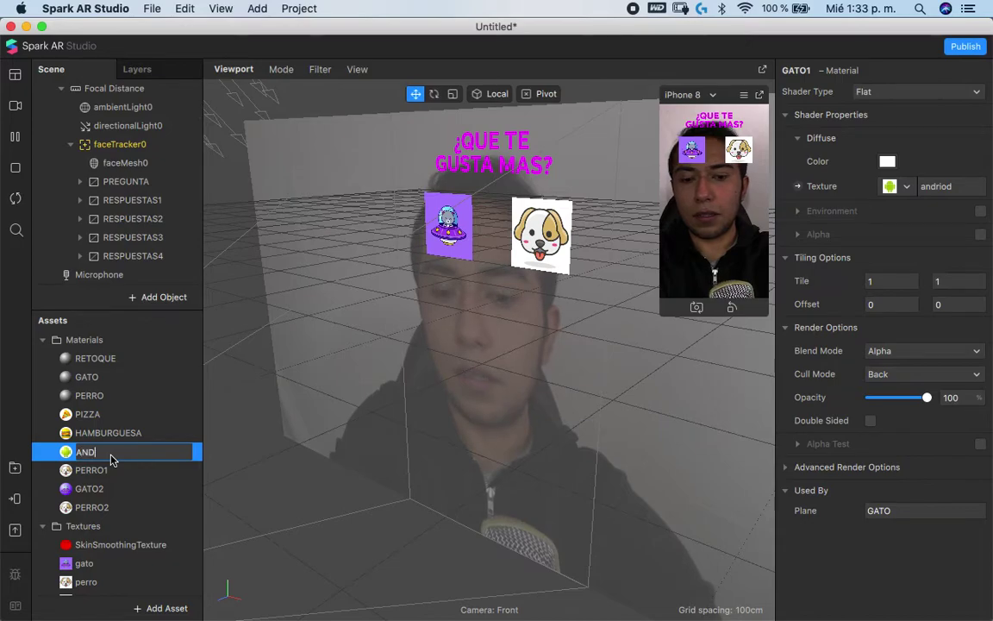
key("Return")
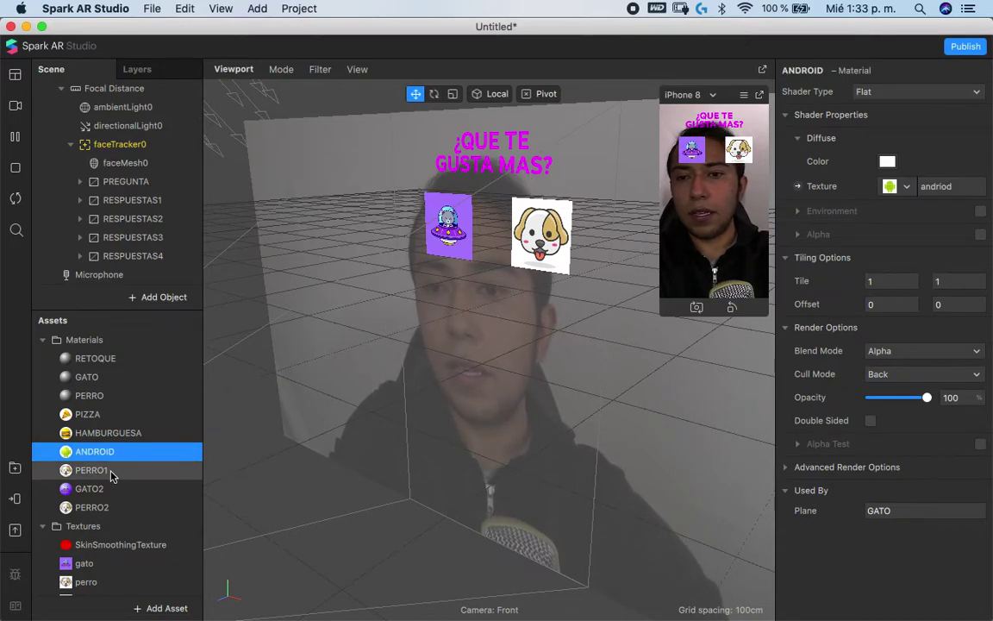
double_click(110, 472)
type("APPLE")
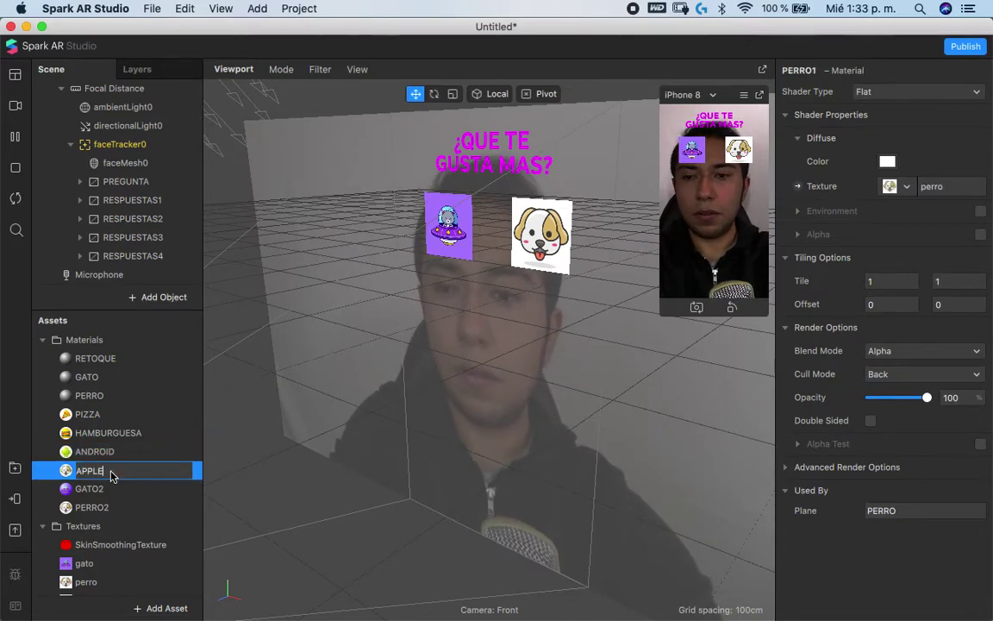
key("Return")
Replace the APPLE material's texture with a new one from apple.png
left_click(906, 187)
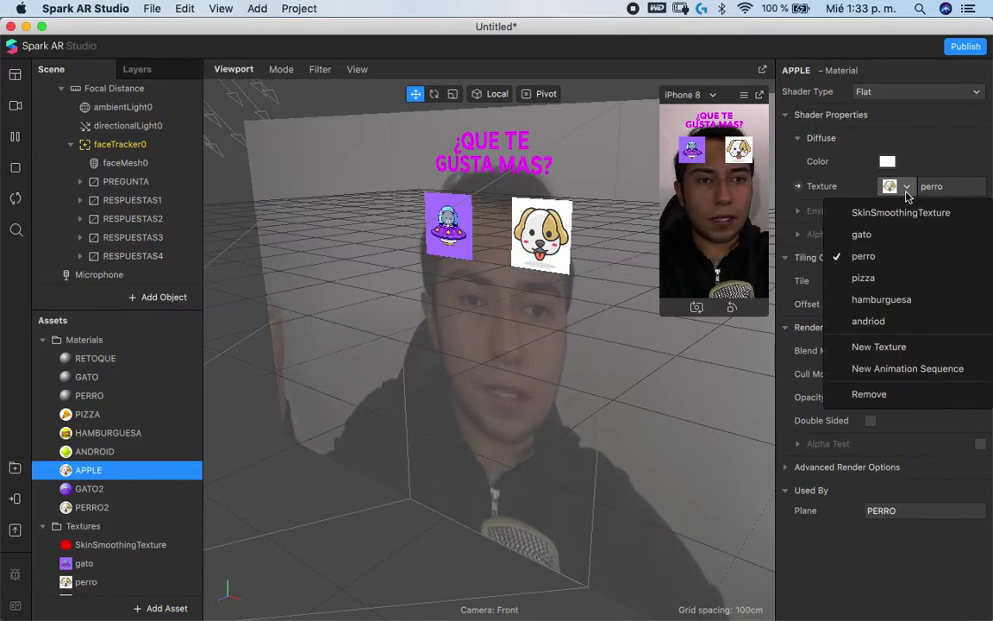
left_click(888, 348)
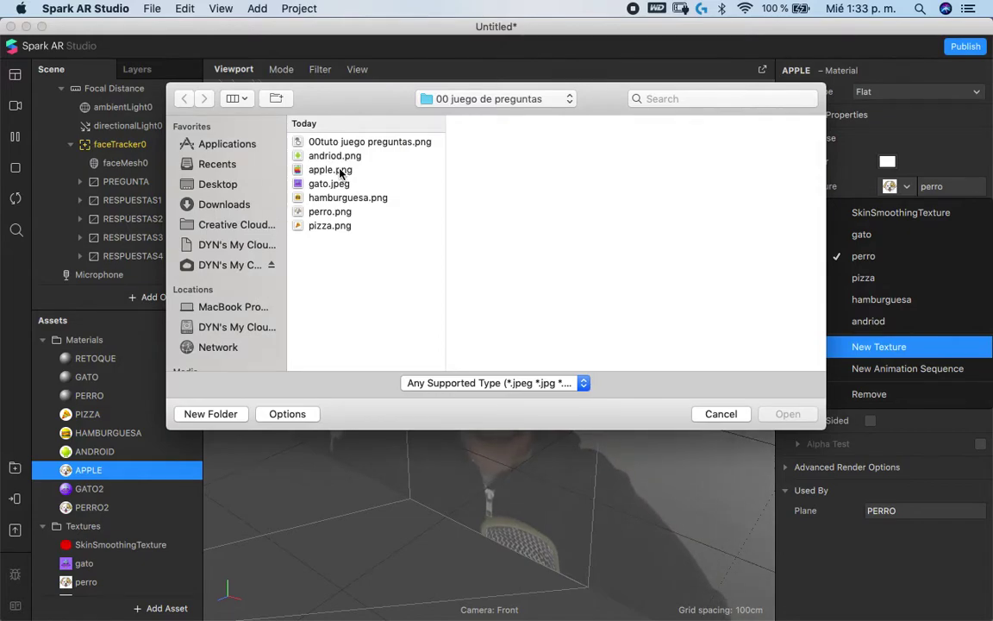
left_click(332, 170)
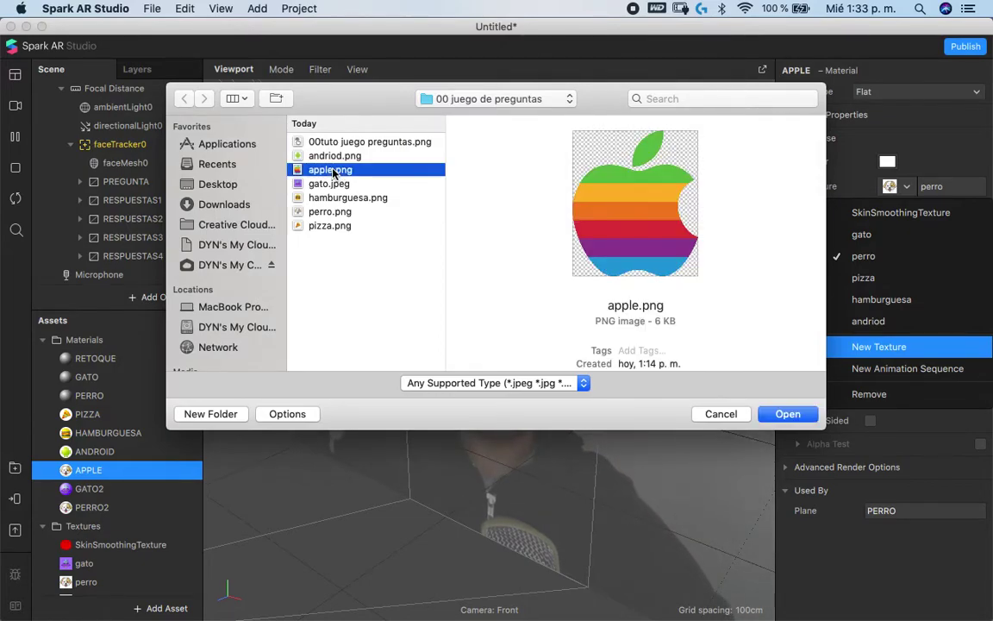
key("Return")
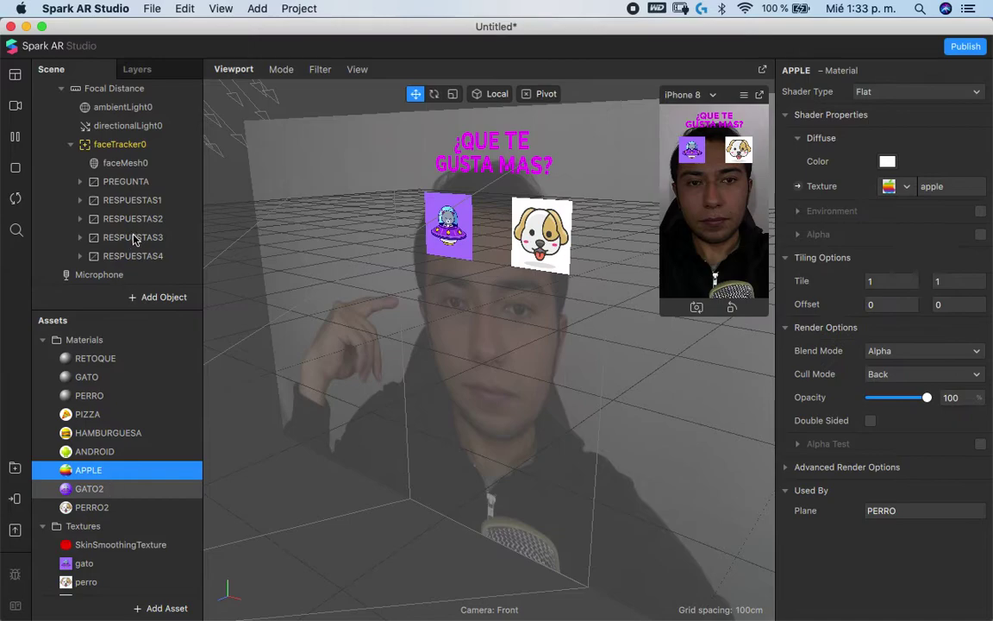
Delete the RESPUESTAS4 canvas and its leftover GATO2 and PERRO2 materials
key("Down")
left_click(144, 256)
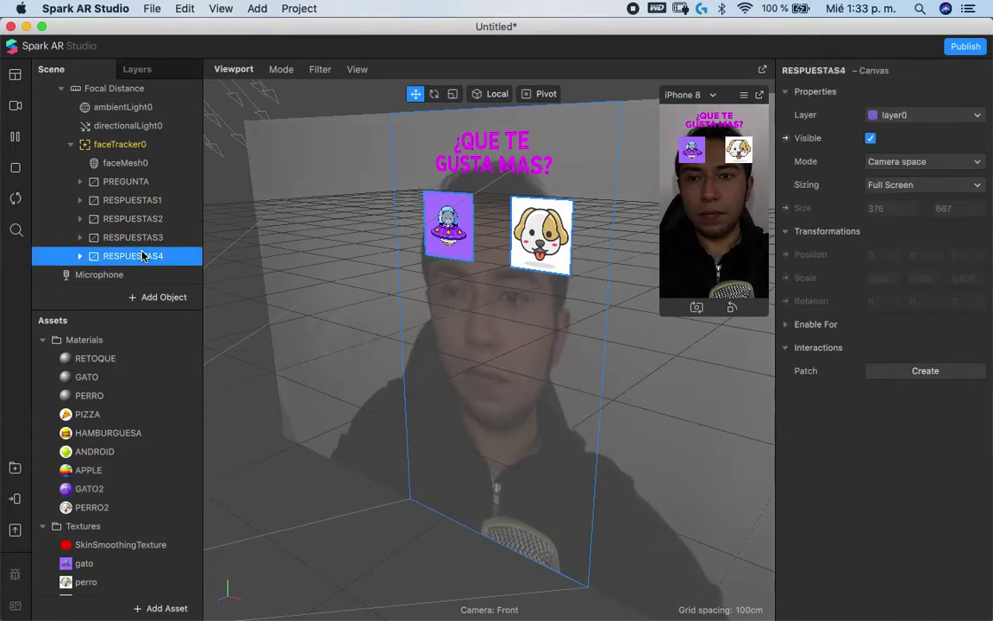
key("Delete")
left_click(91, 491)
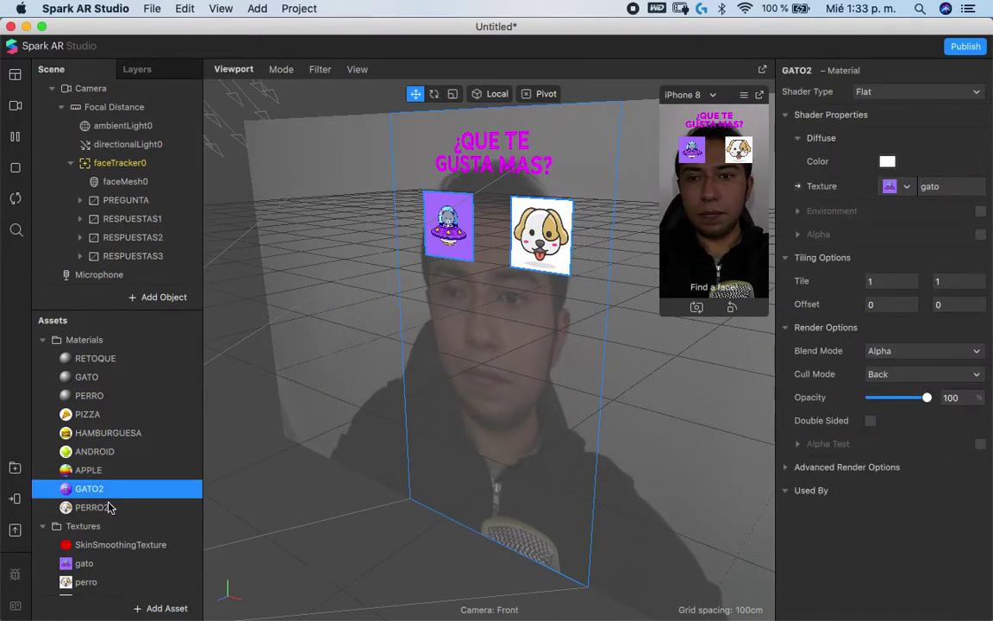
left_click(110, 508, "shift")
key("Delete")
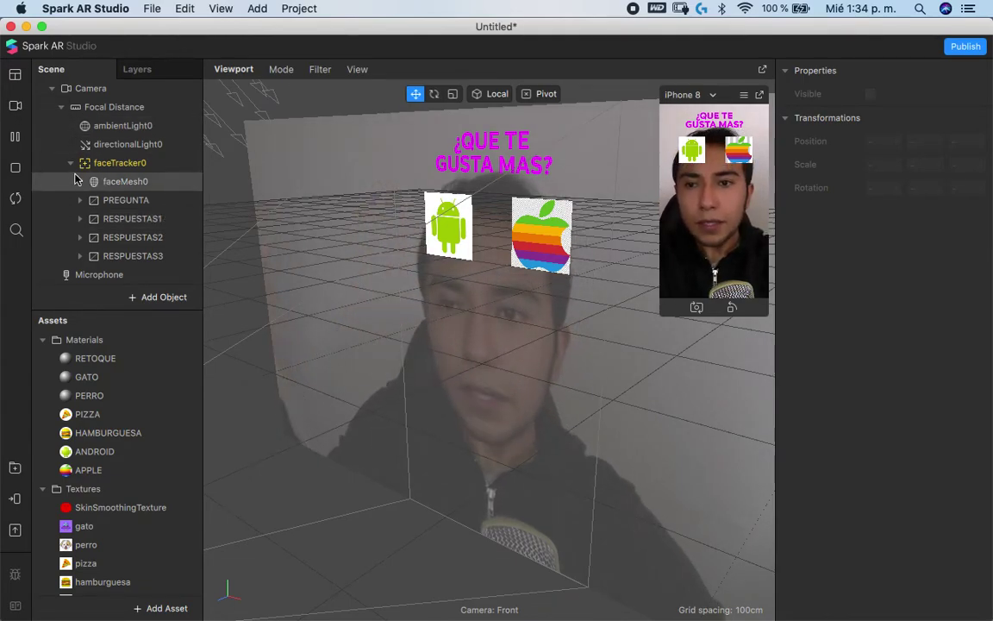
right_click(124, 166)
mouse_move(125, 169)
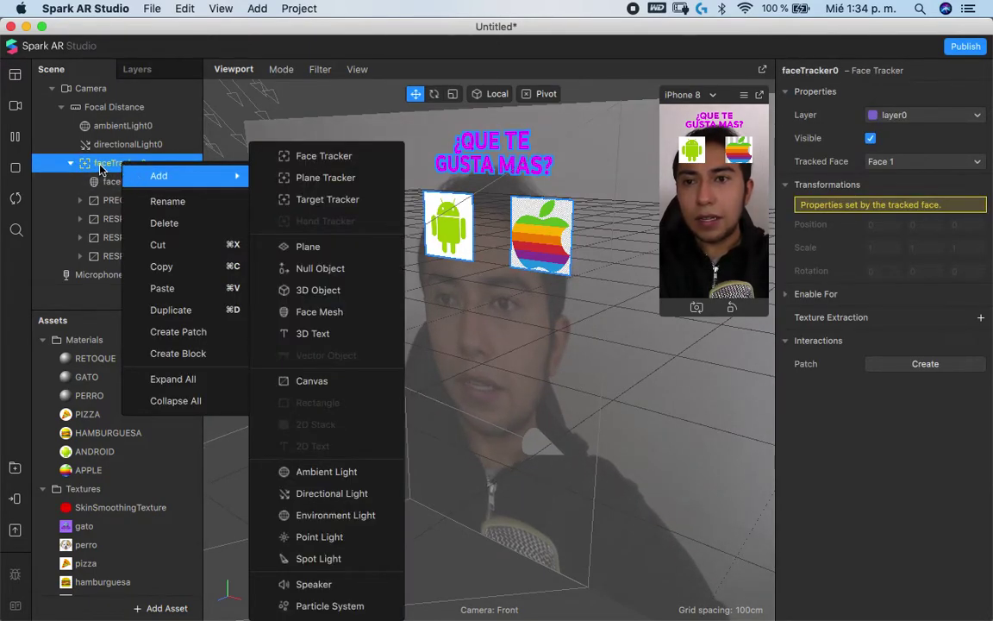
left_click(121, 248)
Duplicate the RESPUESTAS3 canvas and rename the copy as MANO IZ
left_click(132, 256)
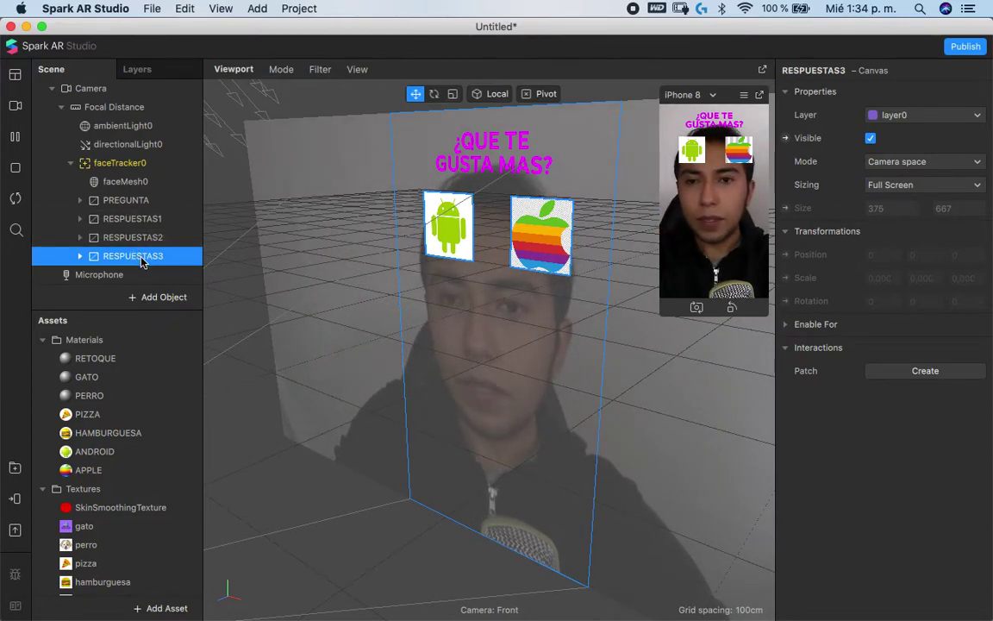
key("super+d")
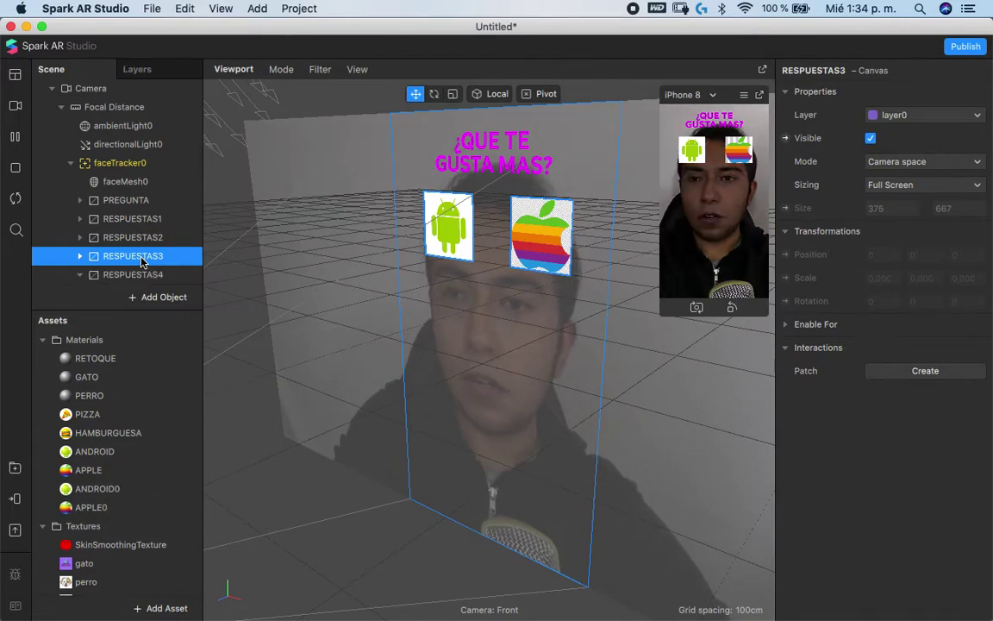
left_click(125, 259)
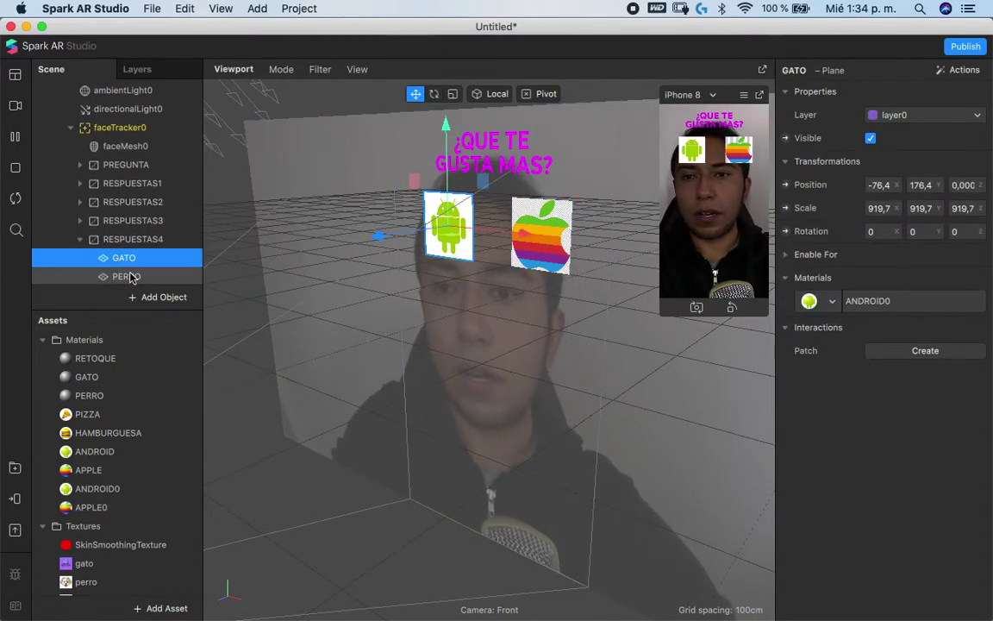
double_click(128, 239)
type("MANO")
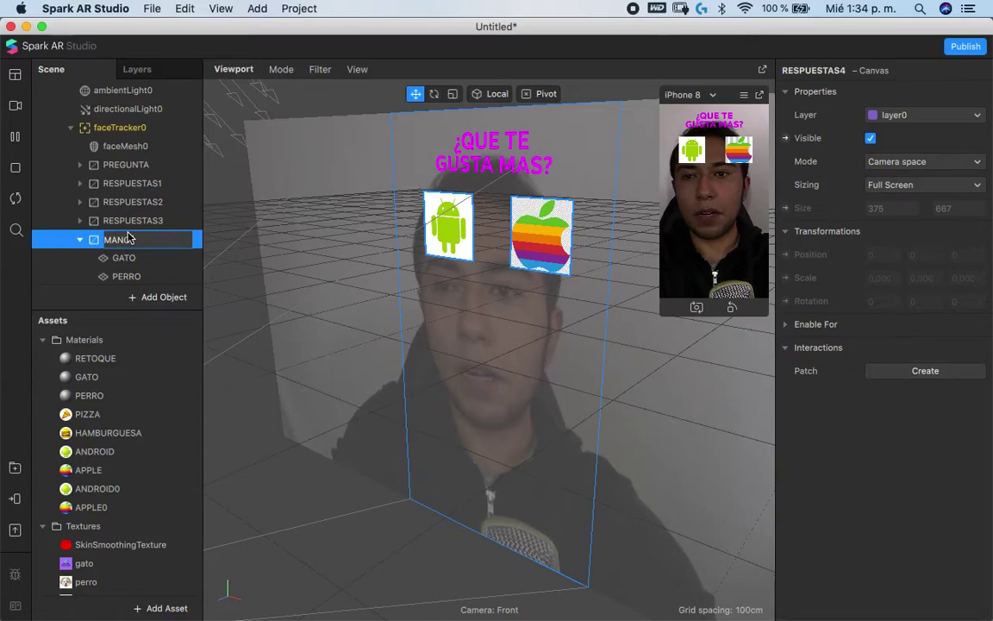
type(" IZ")
key("Return")
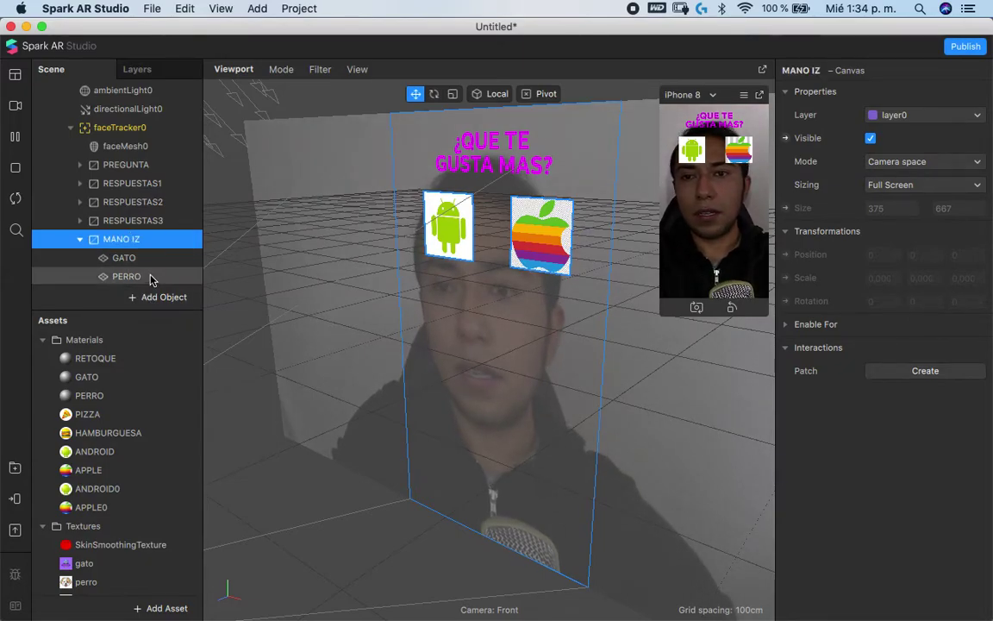
Delete the PERRO plane from the MANO IZ canvas and rename its GATO plane as MANOIZ
left_click(150, 276)
key("Delete")
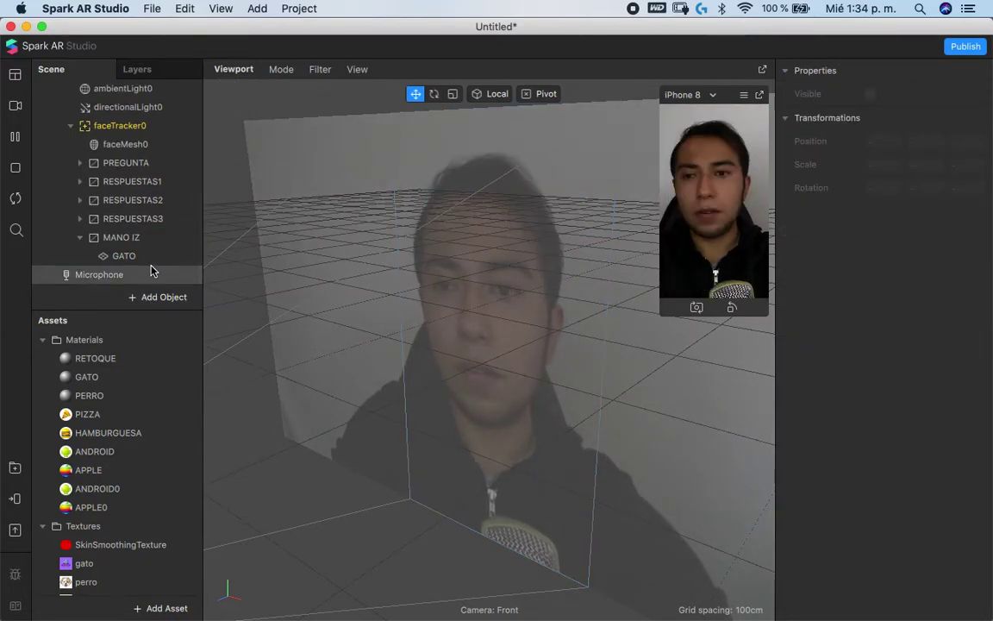
left_click(150, 272)
left_click(152, 256)
left_click(152, 257)
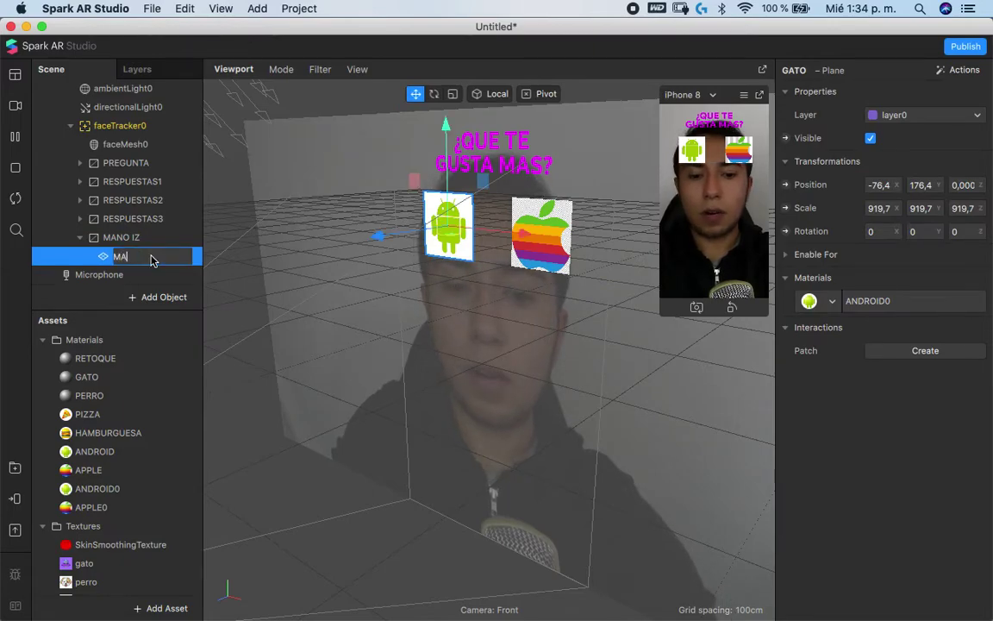
key("Return")
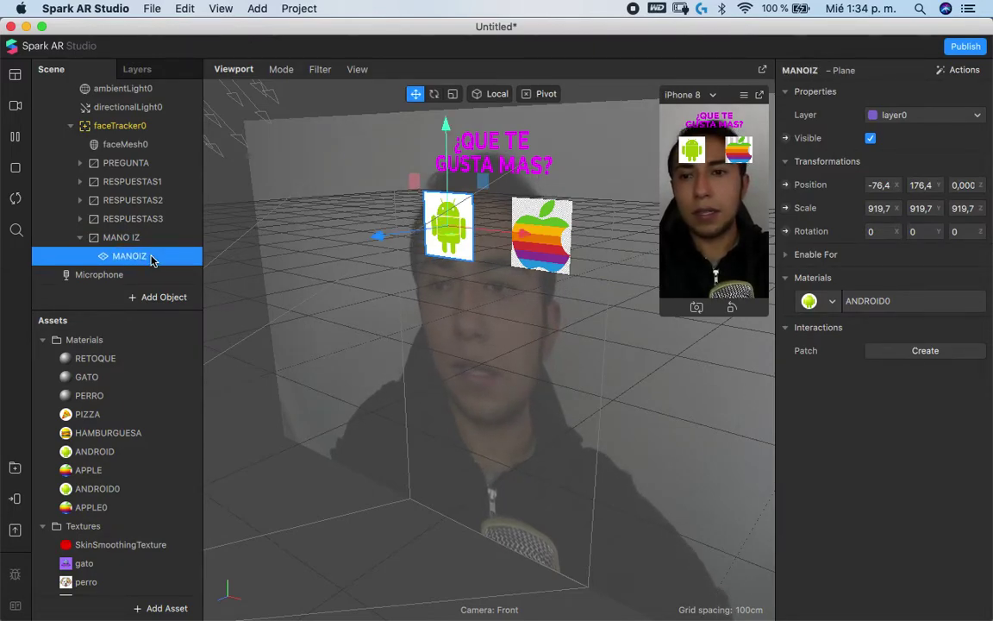
Assign a newly created material to the MANOIZ plane and name that material MANO
left_click(85, 241)
left_click(81, 238)
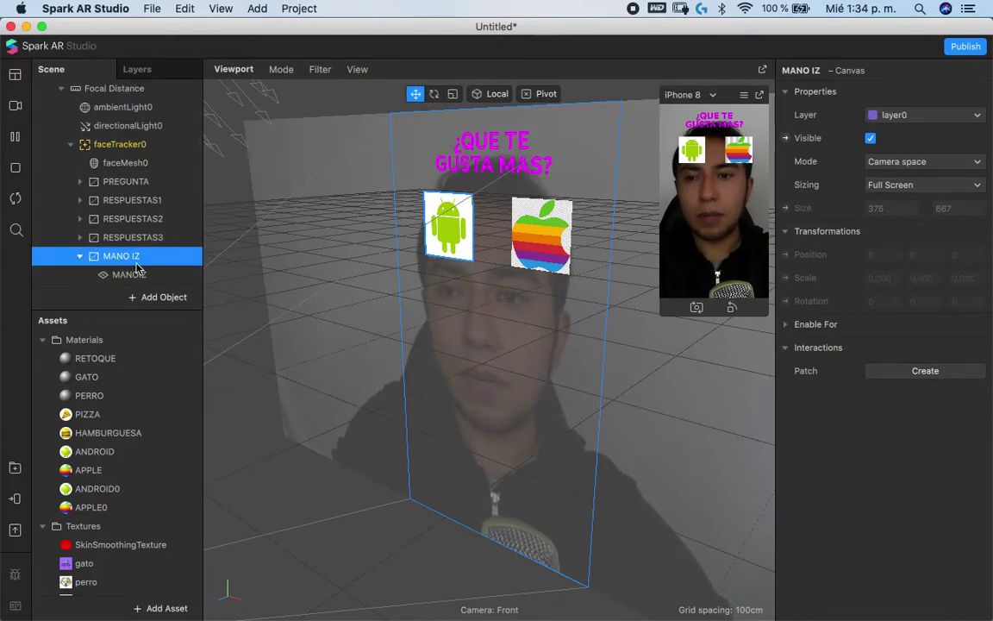
left_click(128, 275)
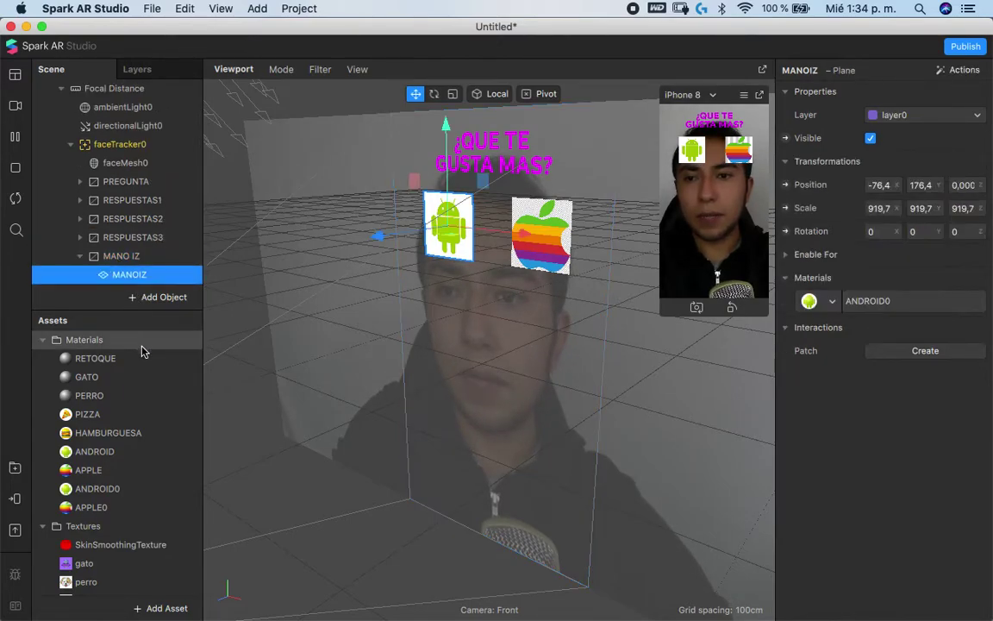
left_click(835, 300)
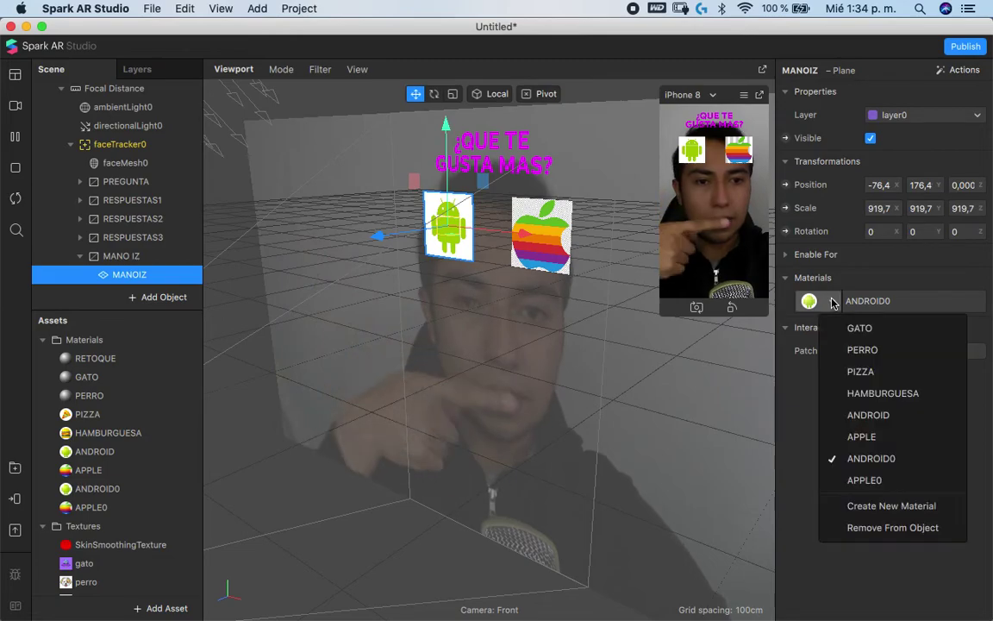
left_click(888, 505)
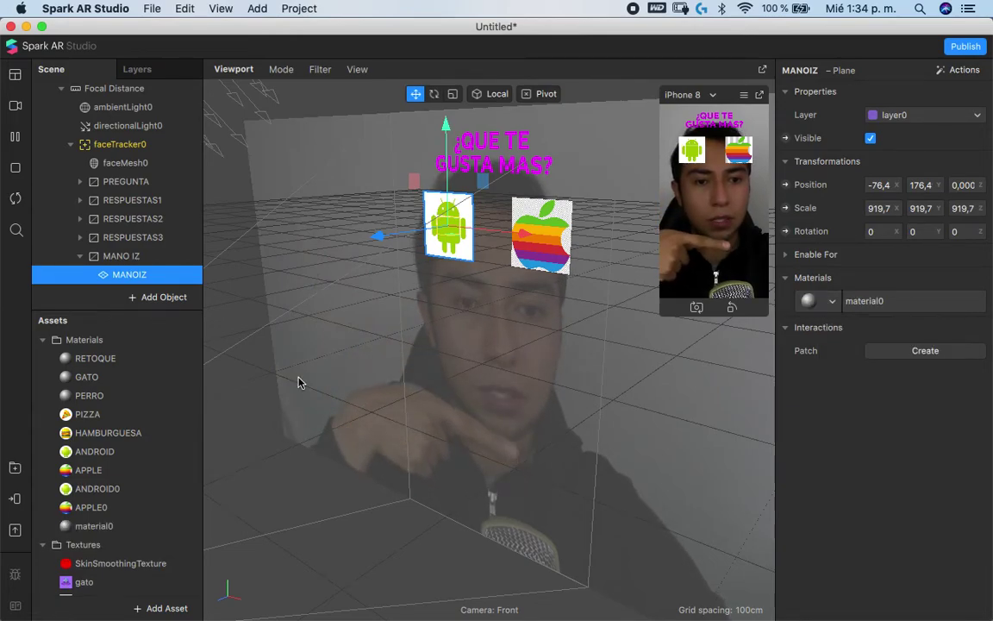
double_click(103, 526)
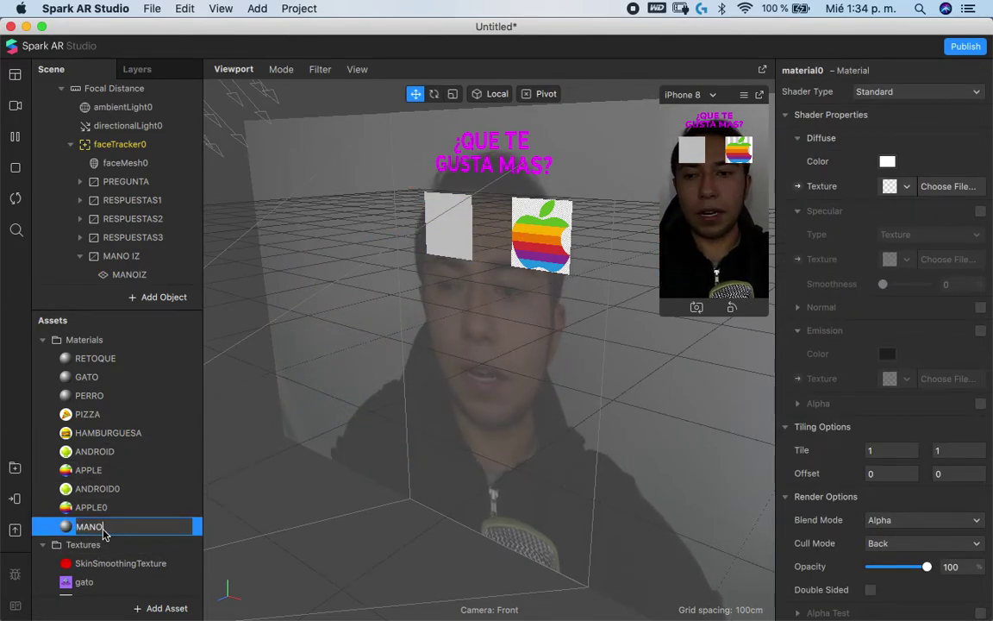
type("MANO")
key("Return")
Set the MANO material's shader to Flat and load 00tuto juego preguntas.png as its texture
left_click(918, 93)
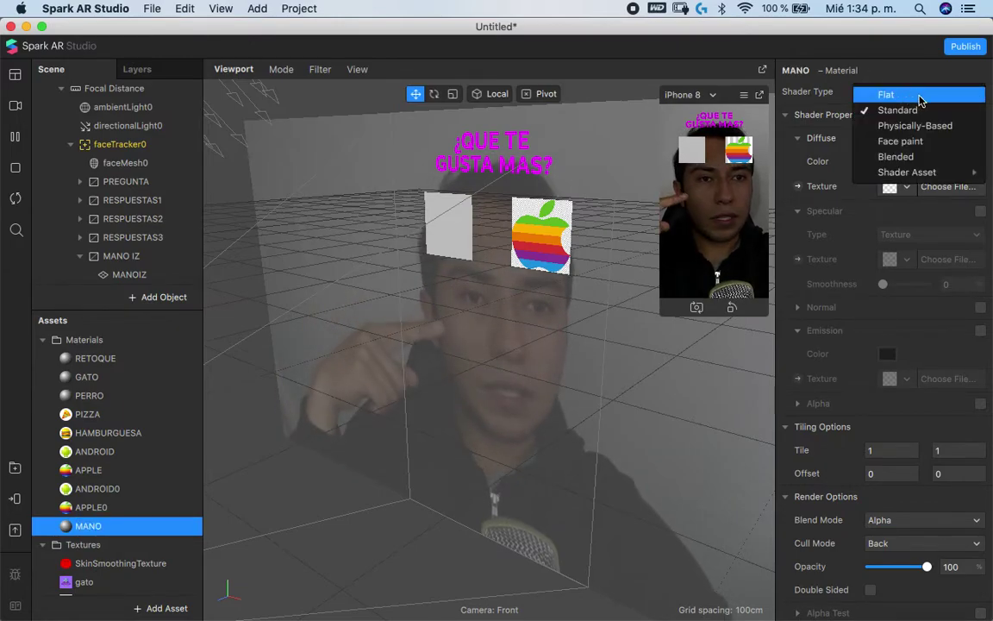
left_click(916, 95)
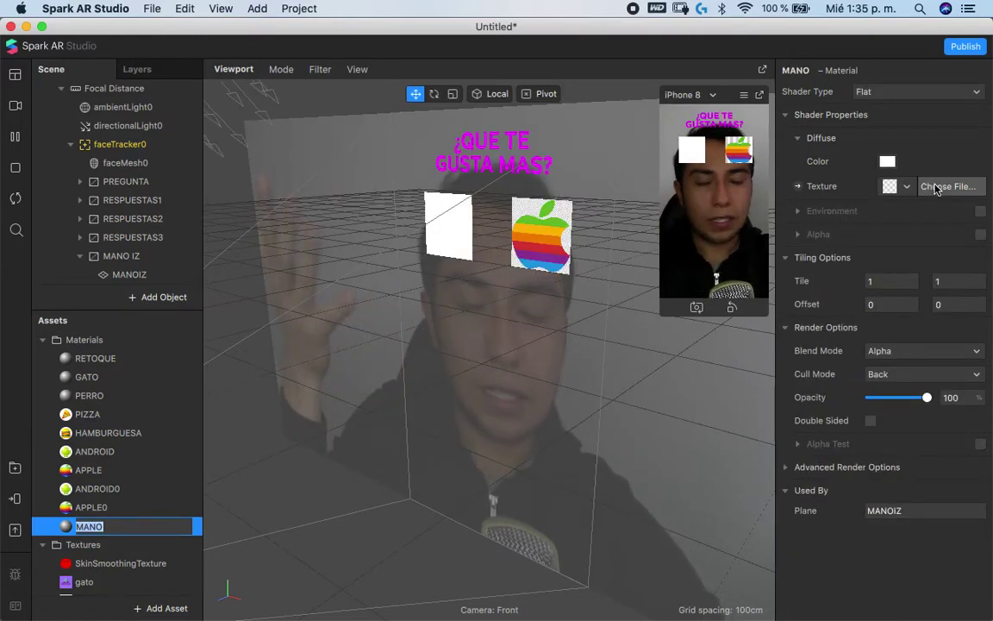
left_click(937, 188)
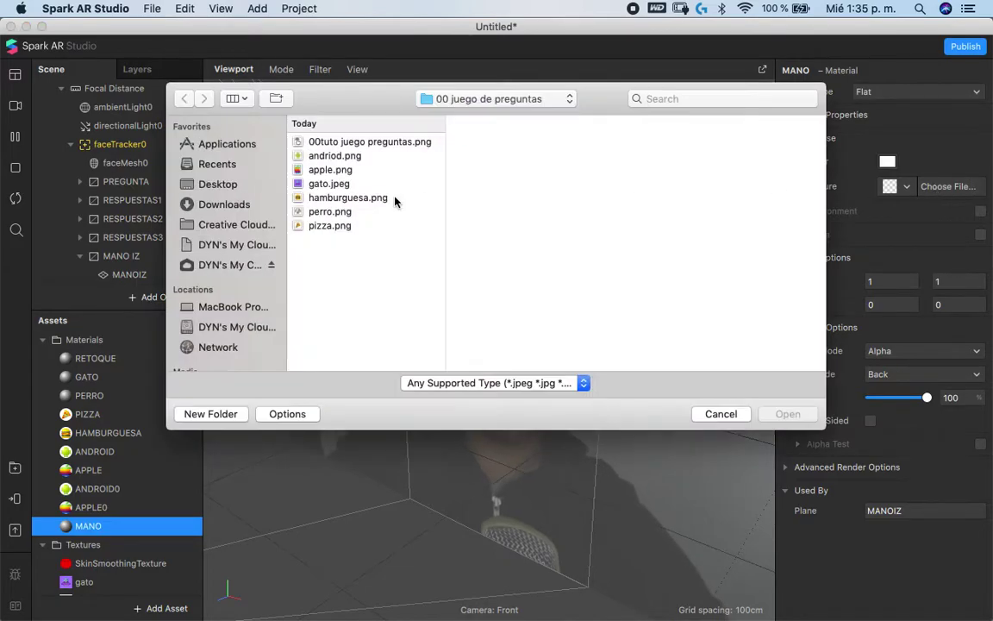
left_click(358, 143)
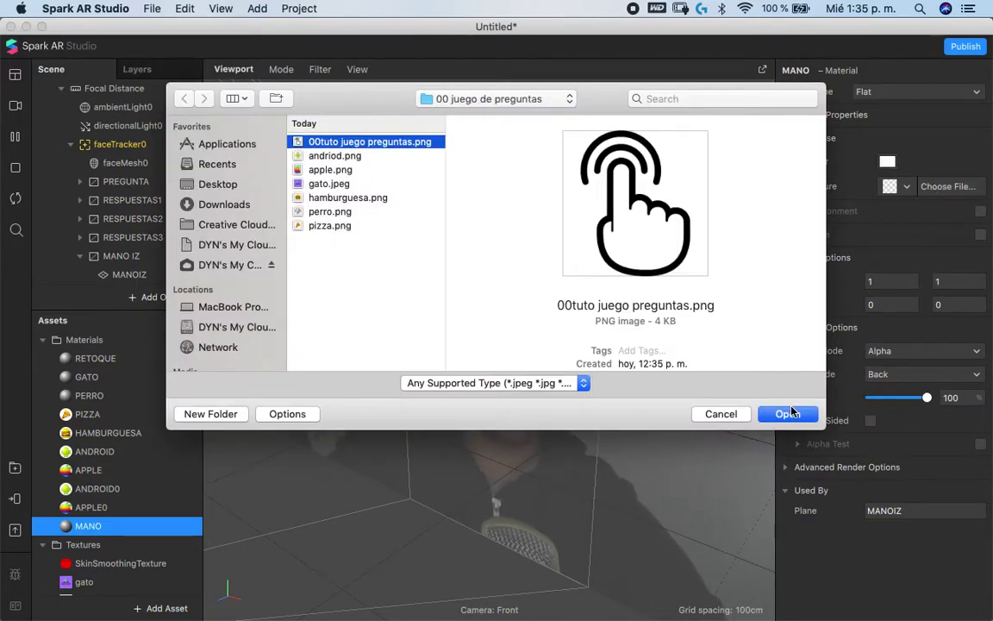
left_click(788, 414)
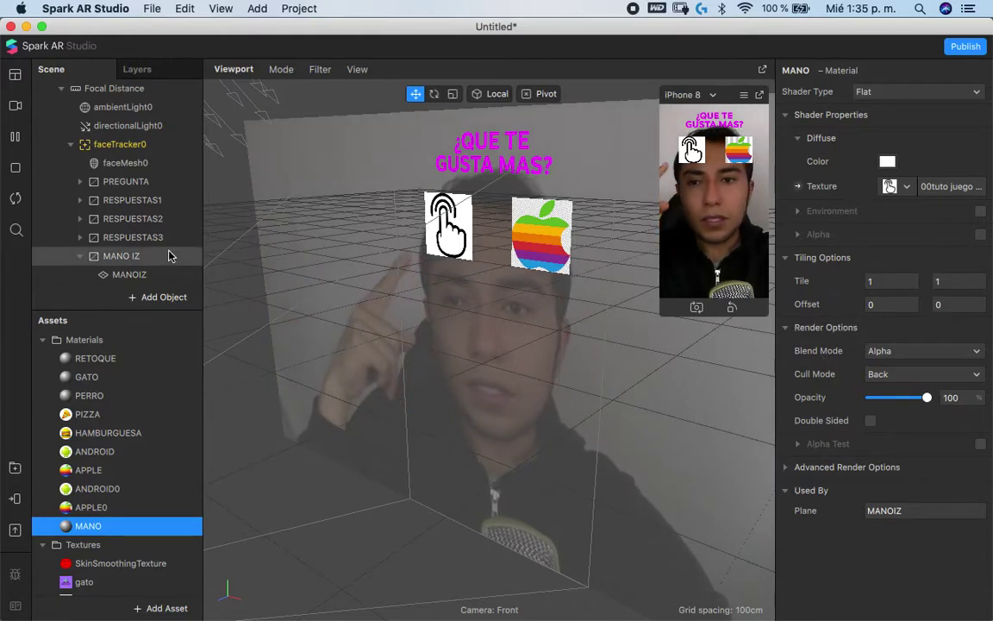
Move the MANOIZ plane down to the Android image's lower edge and scale it uniformly to about 507
left_click(138, 275)
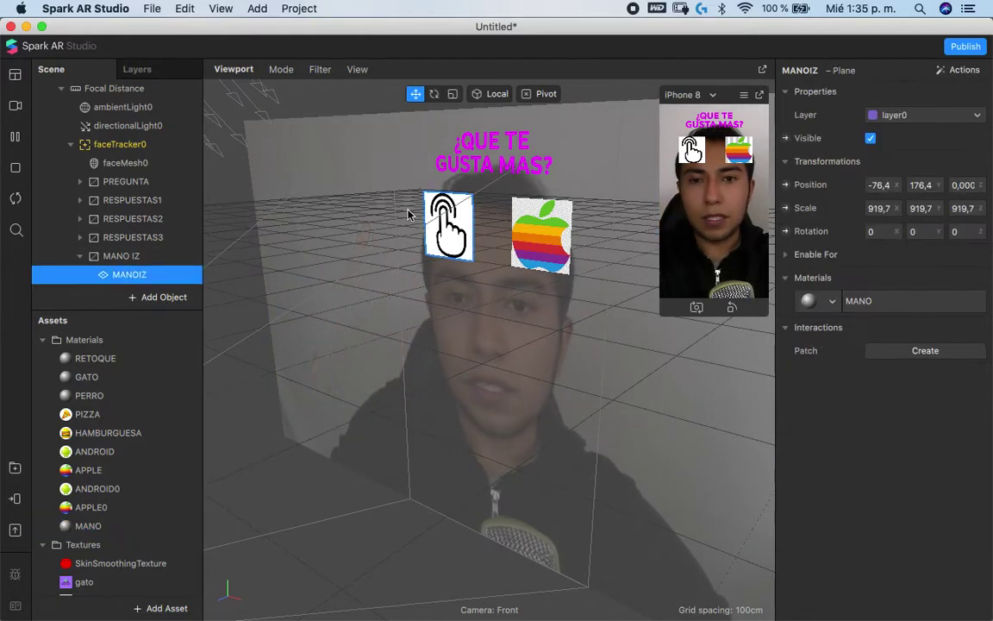
left_click_drag(445, 149, 442, 207)
key("r")
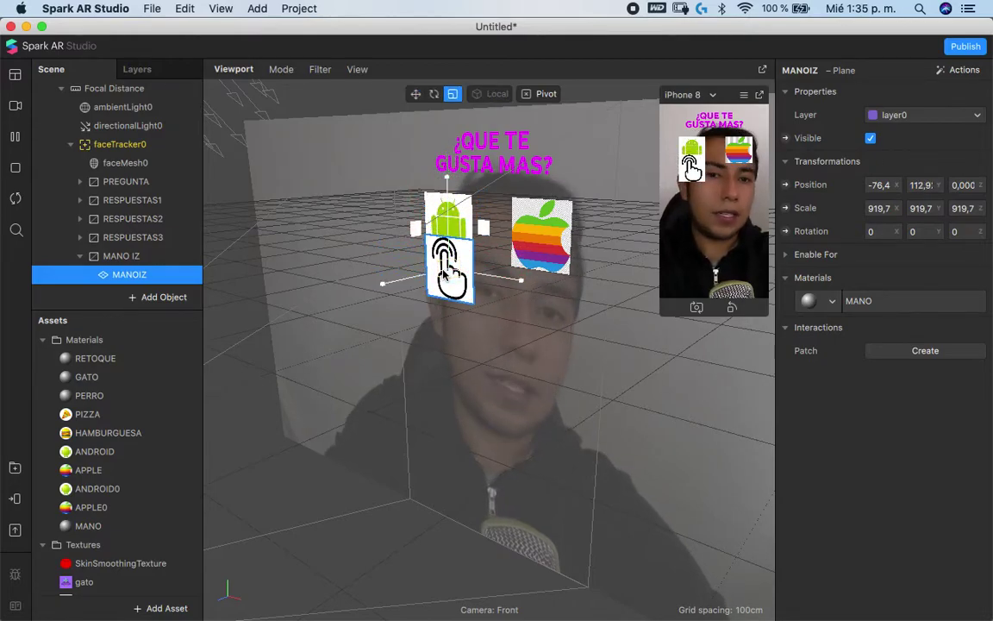
left_click_drag(440, 274, 419, 273)
Raise the MANOIZ plane slightly, to a Y position of about 118.3
scroll(443, 266, "up", 5)
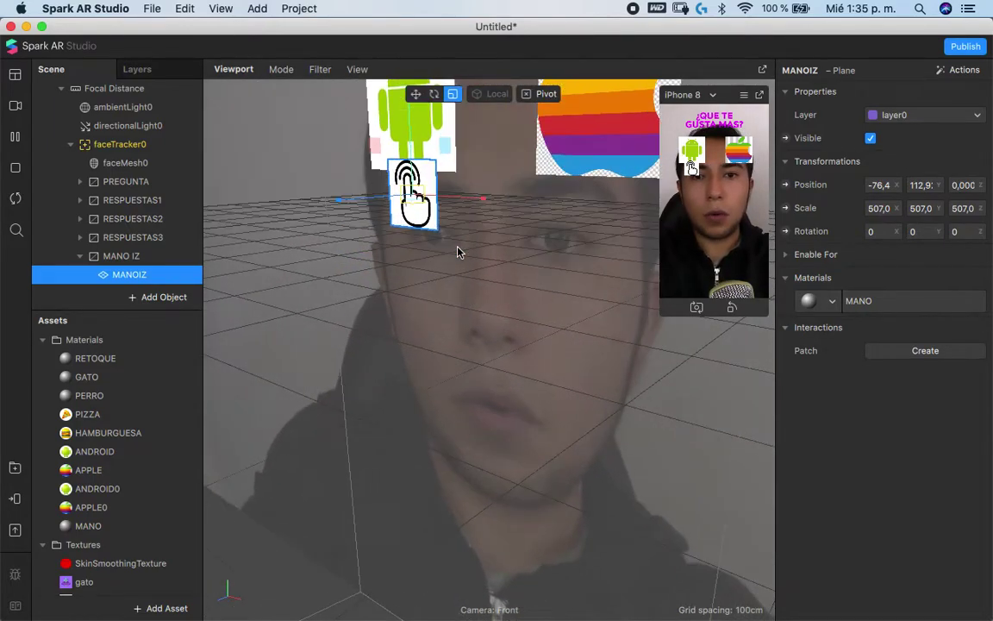
scroll(432, 470, "down", 5)
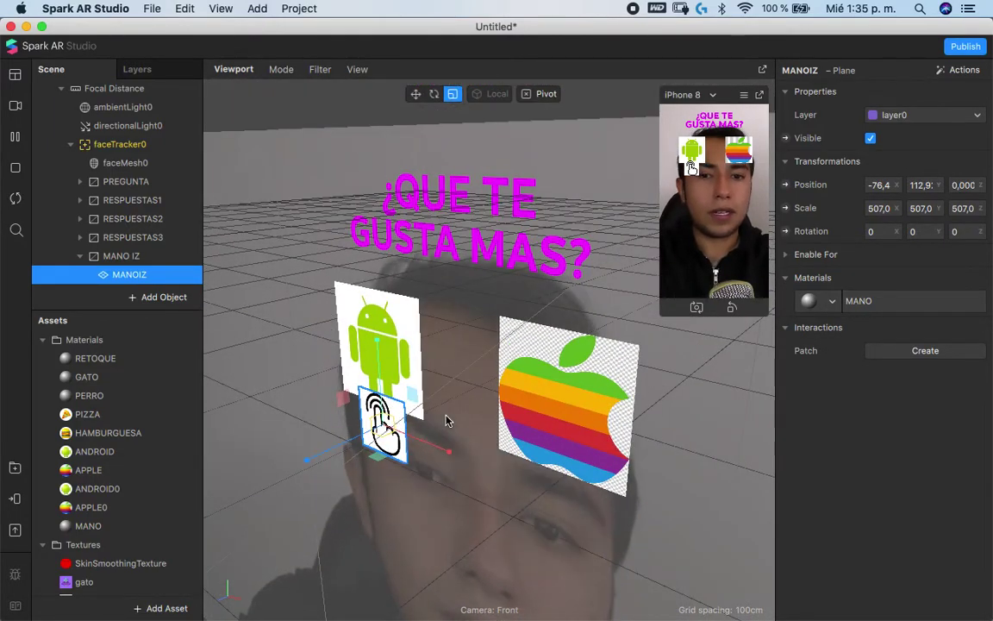
left_click_drag(472, 390, 492, 355)
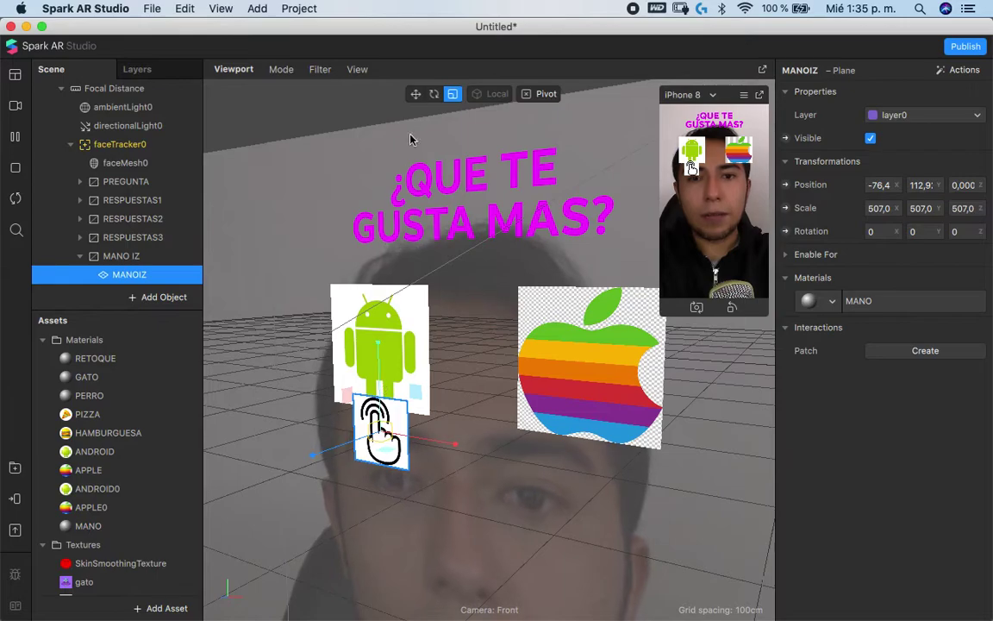
left_click(415, 95)
left_click_drag(383, 362, 381, 353)
Duplicate the MANO IZ canvas and move the copy's hand plane under the Apple image, to an X position of about 89
left_click(120, 256)
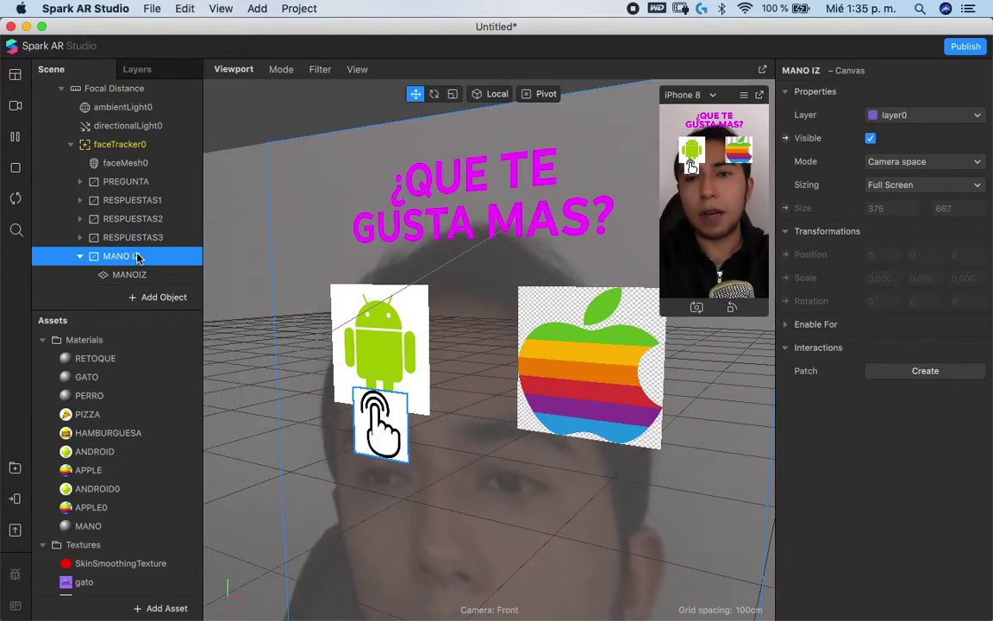
key("super+d")
scroll(112, 250, "up", 1)
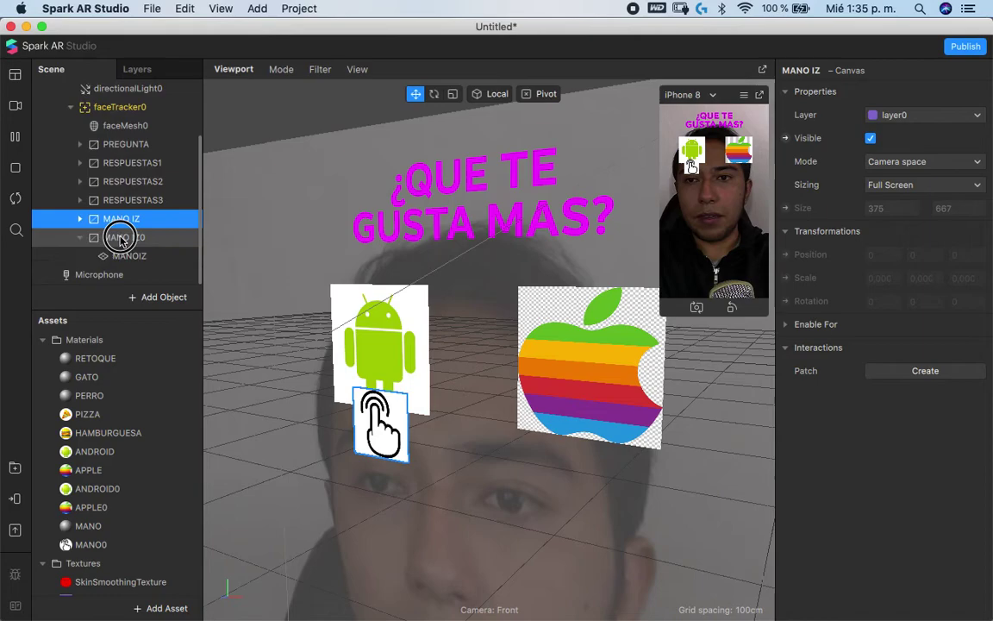
left_click(121, 239)
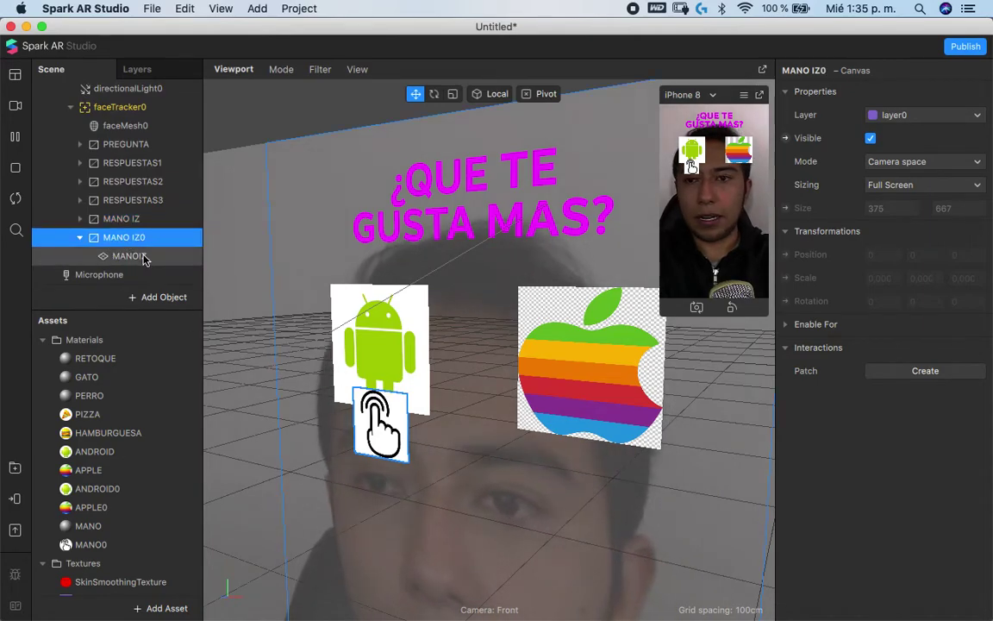
left_click(421, 436)
left_click_drag(458, 437, 657, 466)
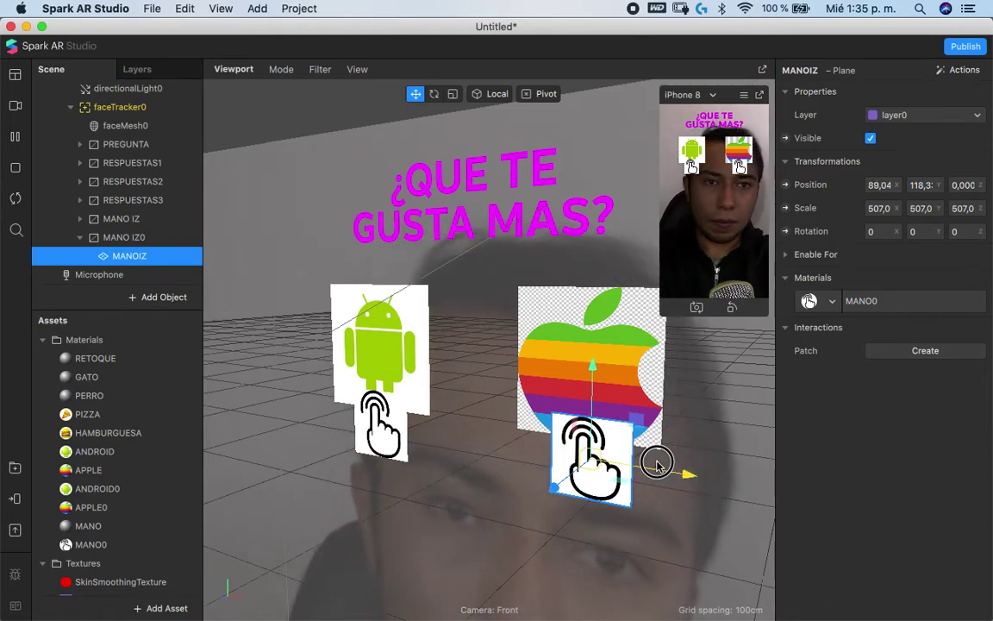
Rename the duplicated hand canvas as MANO DE and its plane as MANODE
double_click(154, 245)
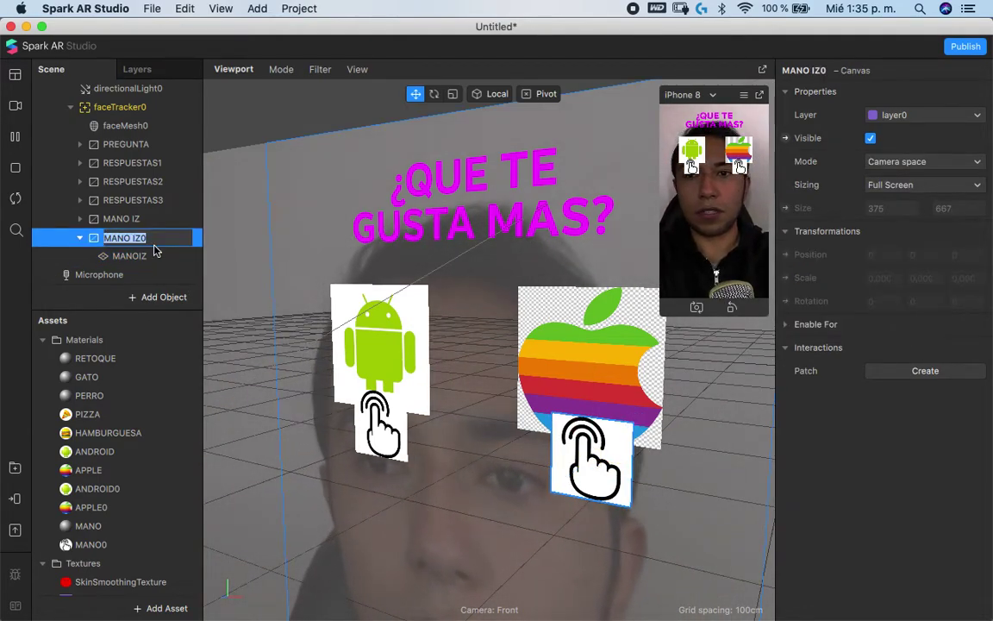
key("BackSpace")
type("DE")
key("Return")
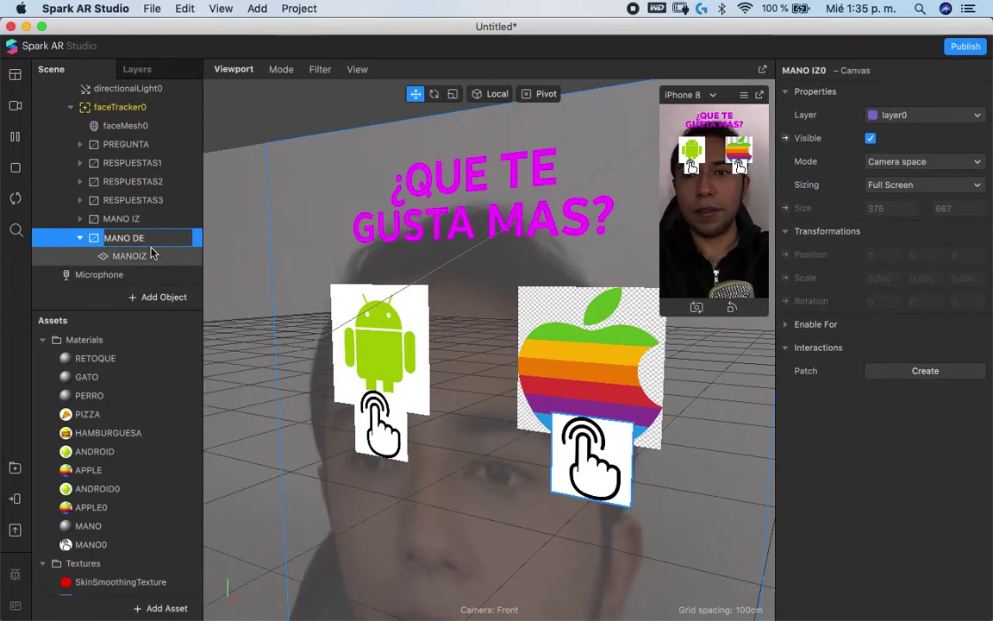
double_click(151, 254)
type("MANO")
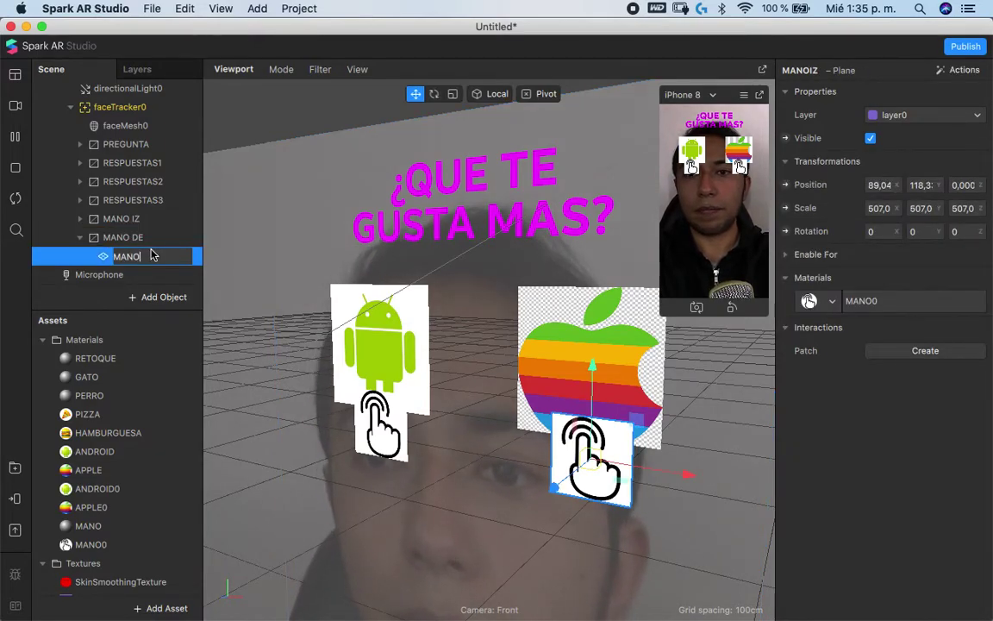
key("Return")
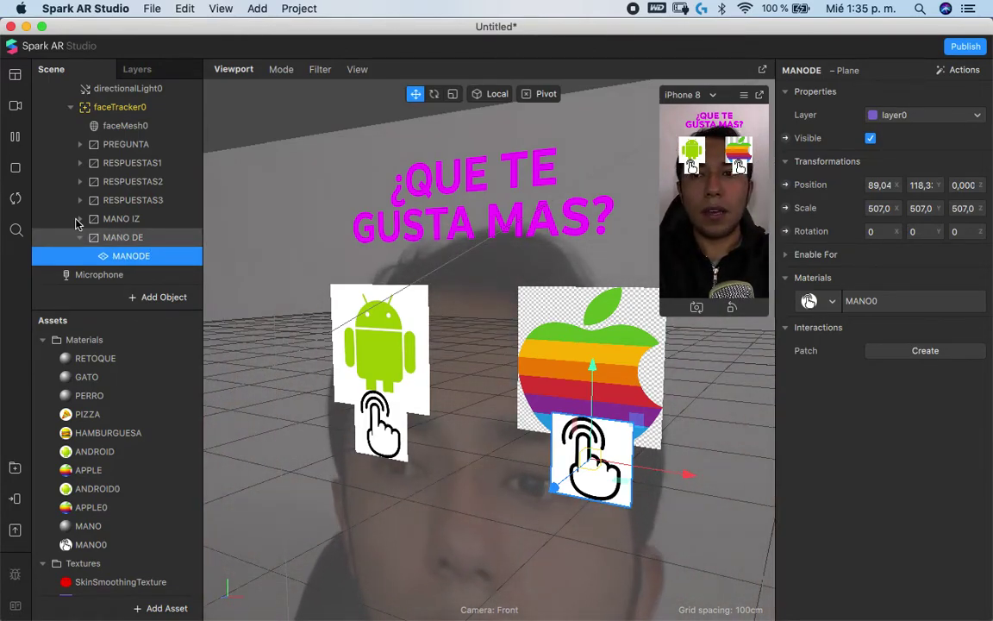
Show the Patch Editor below the viewport
left_click(15, 200)
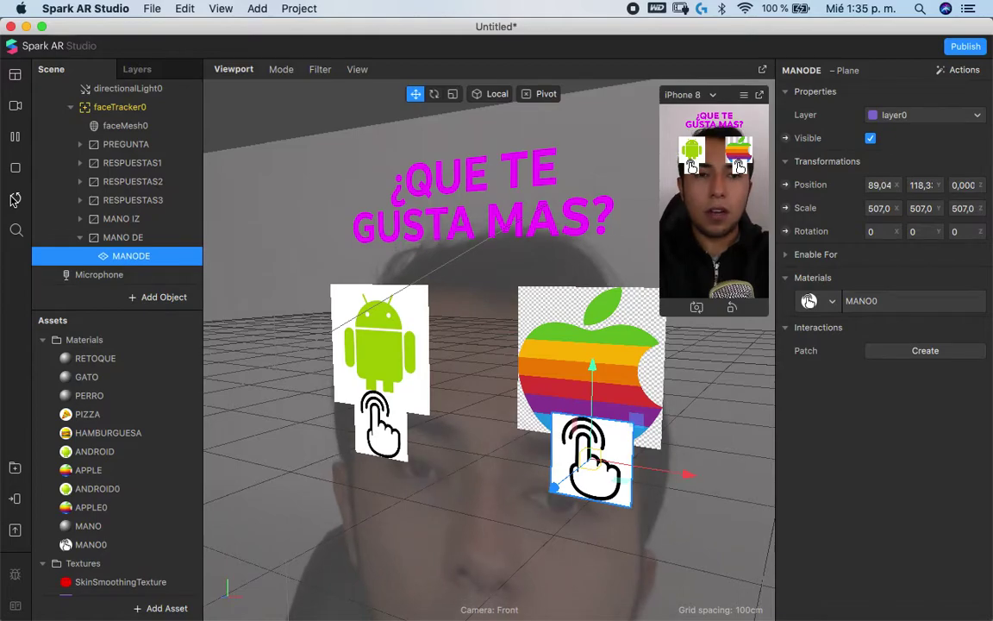
key("super+shift+p")
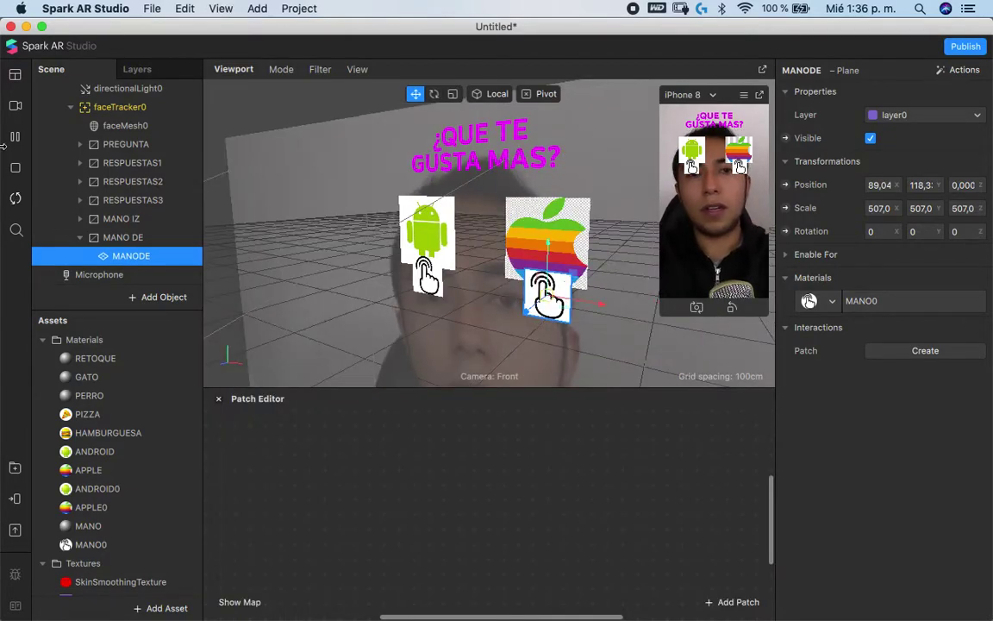
left_click(19, 79)
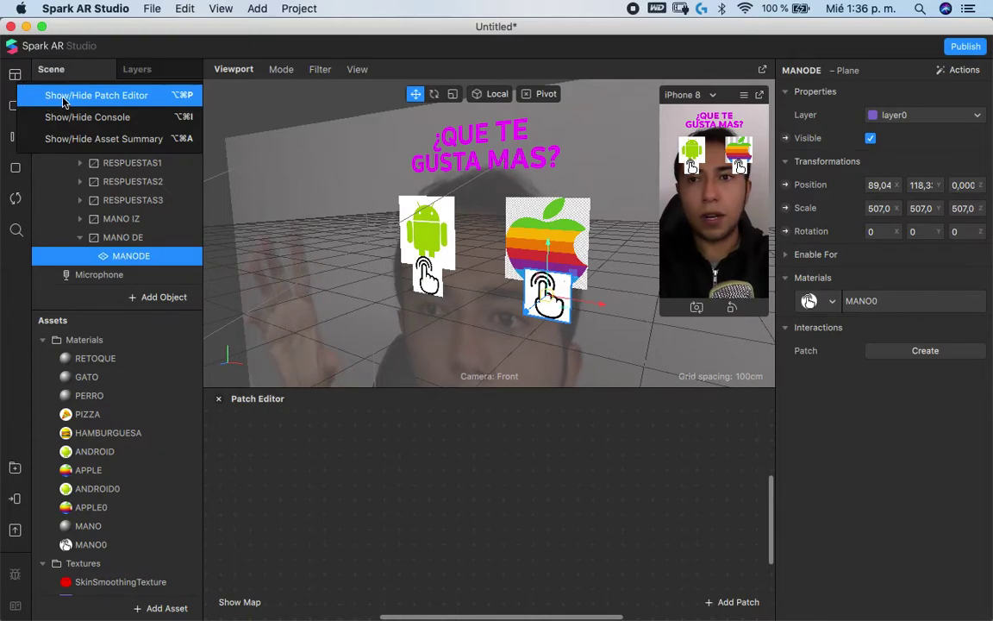
left_click(501, 490)
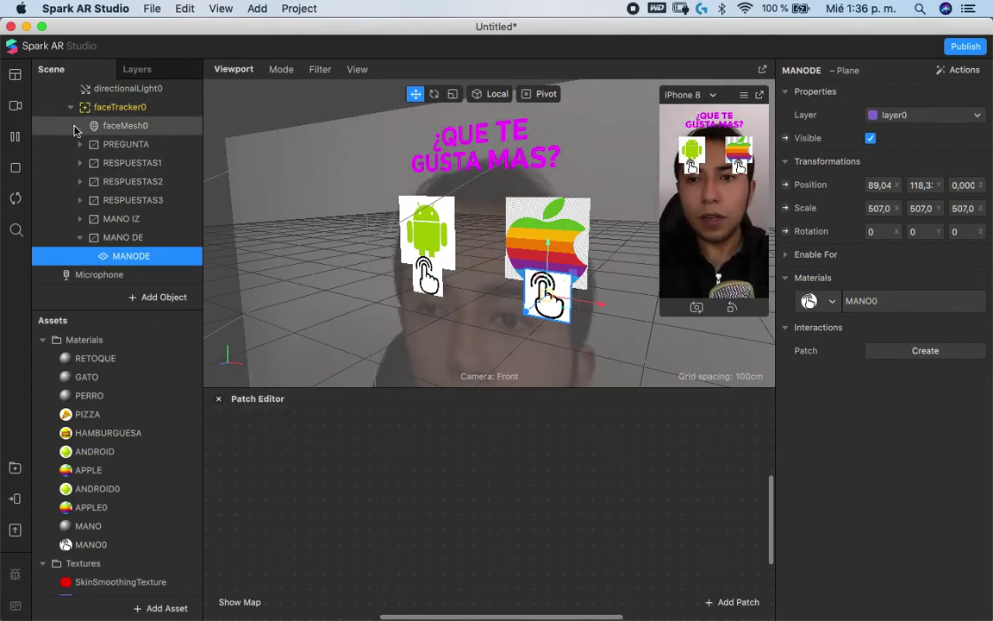
Set the mode of all six canvases, from PREGUNTA to MANO DE, to World space
left_click(80, 237)
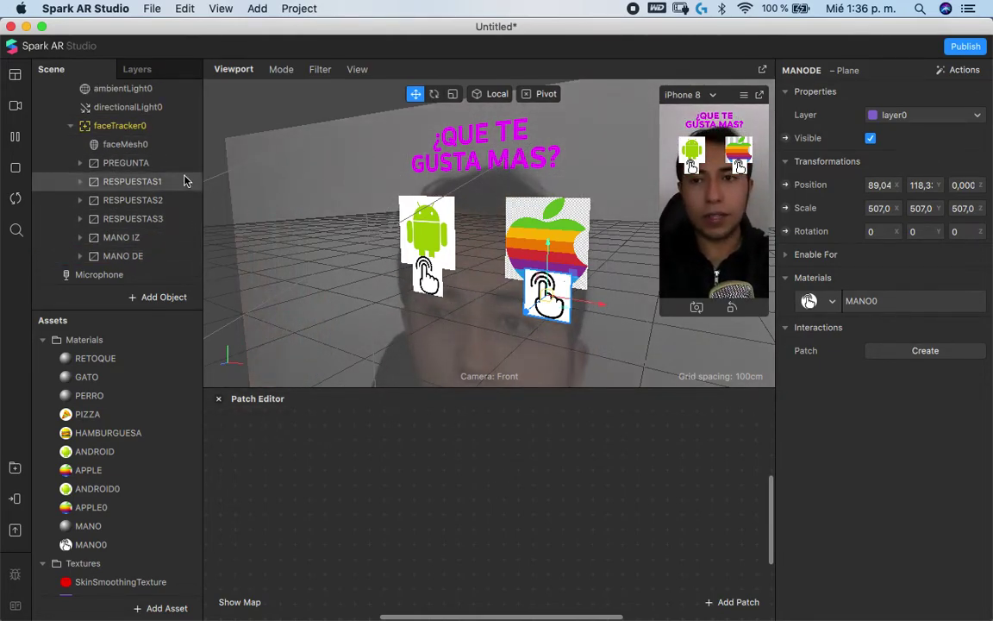
left_click(151, 164)
left_click(137, 255, "shift")
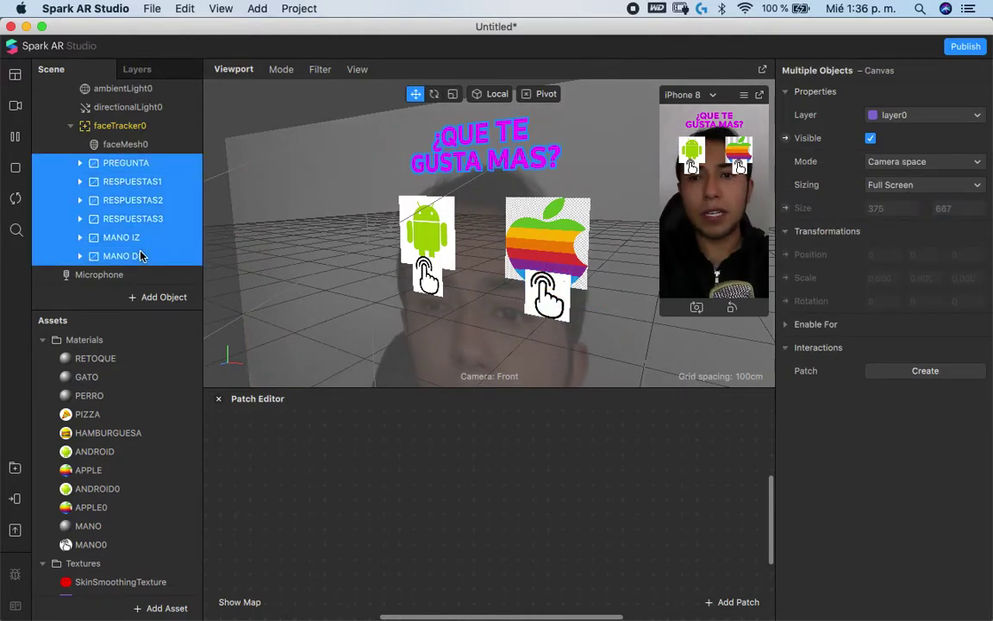
left_click(901, 163)
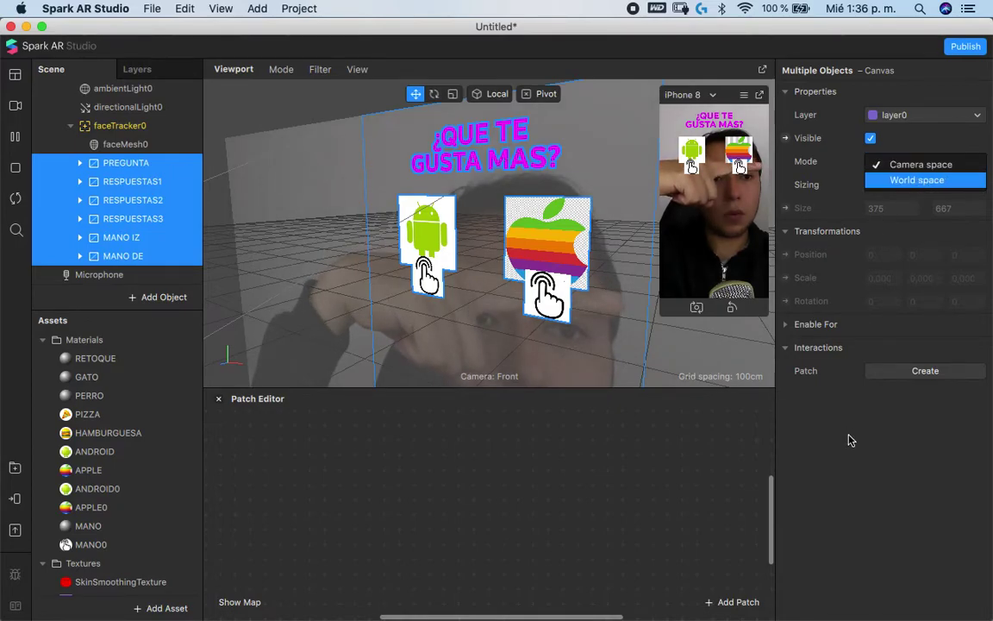
key("Return")
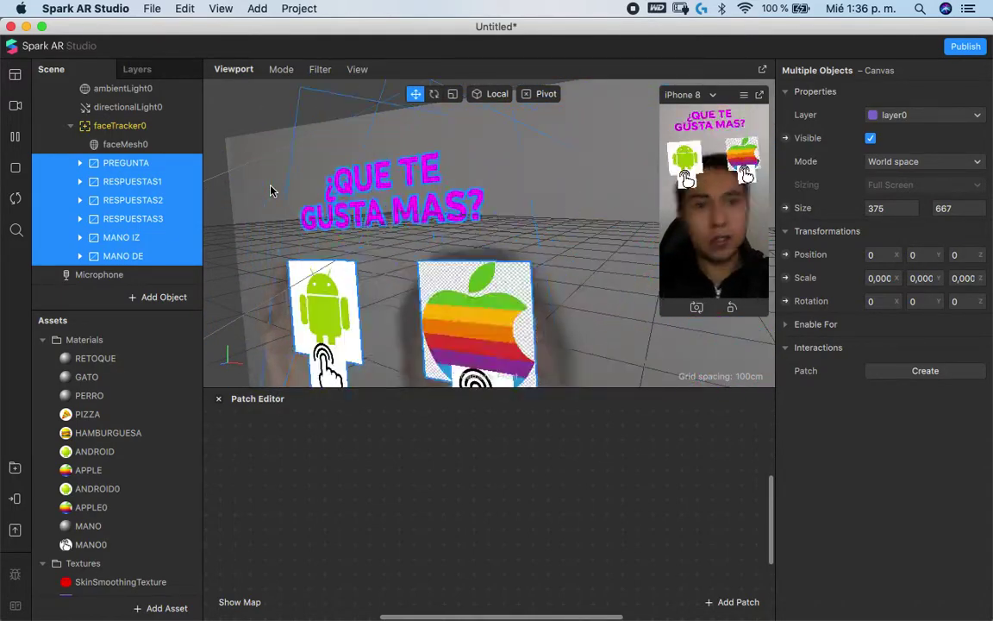
Add faceTracker0 to the Patch Editor as a patch, leaving free space beside its outputs
left_click(117, 127)
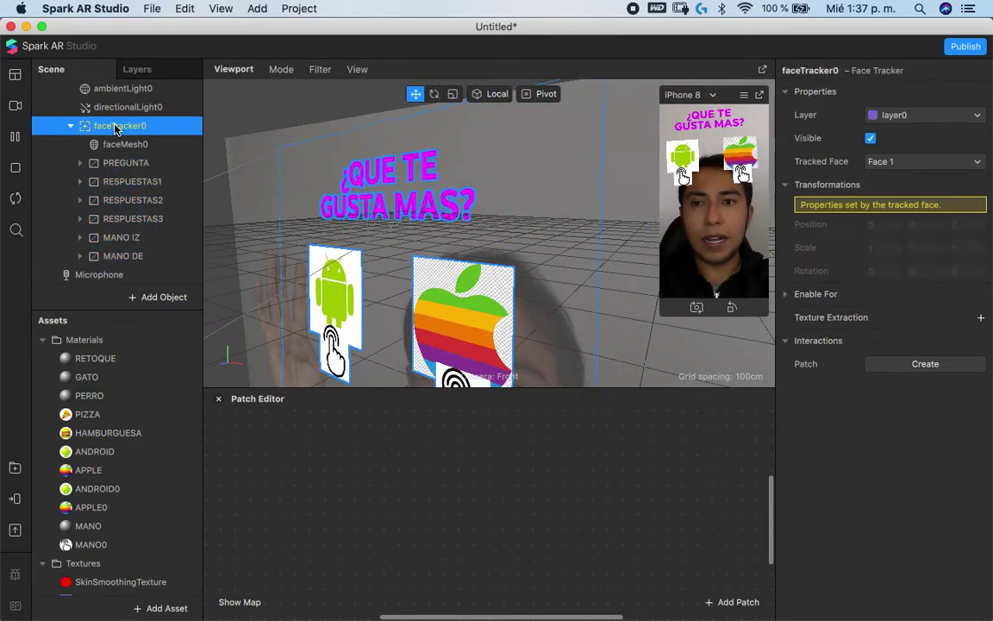
left_click_drag(117, 126, 303, 494)
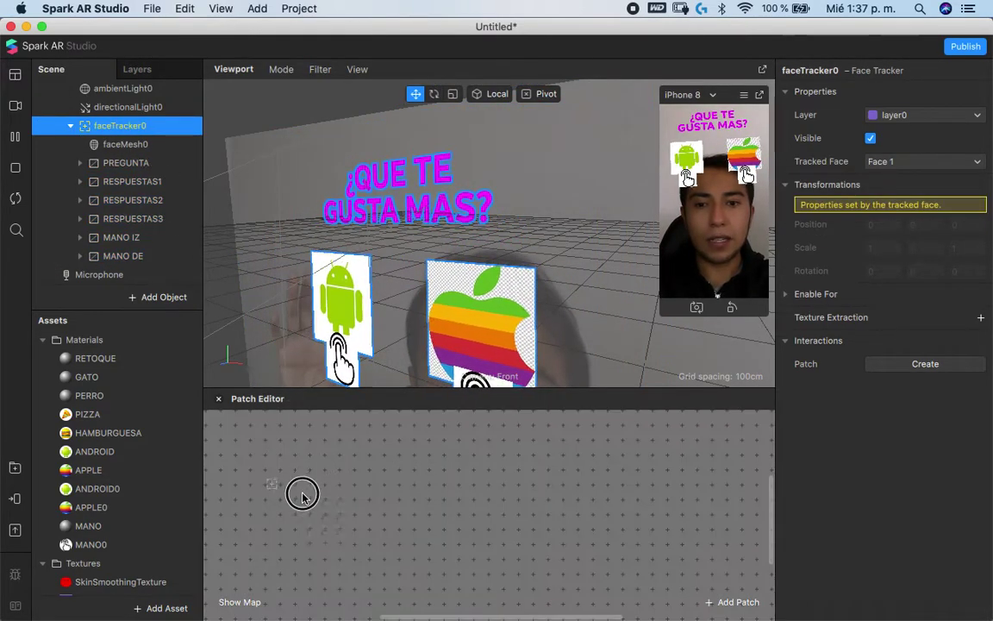
left_click_drag(424, 515, 431, 517)
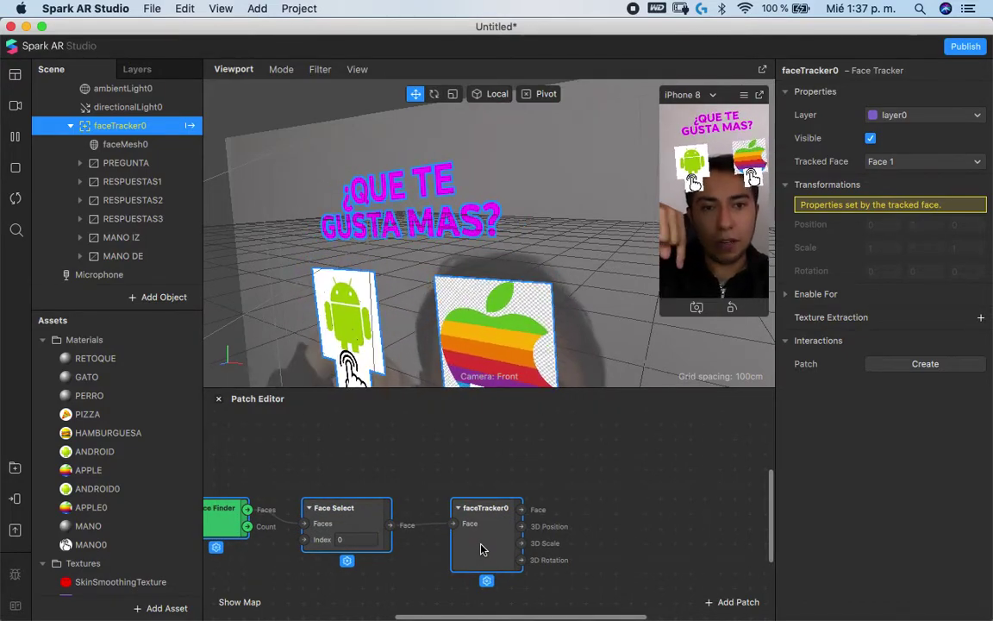
scroll(560, 548, "right", 3)
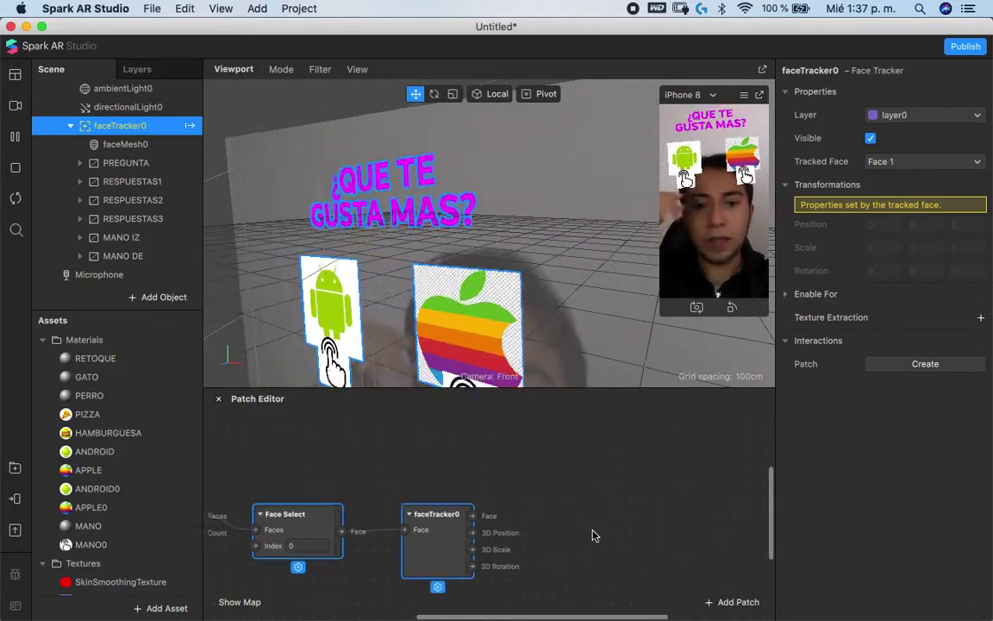
Add a Head Rotation patch to the free space beside faceTracker0 in the Patch Editor
double_click(556, 543)
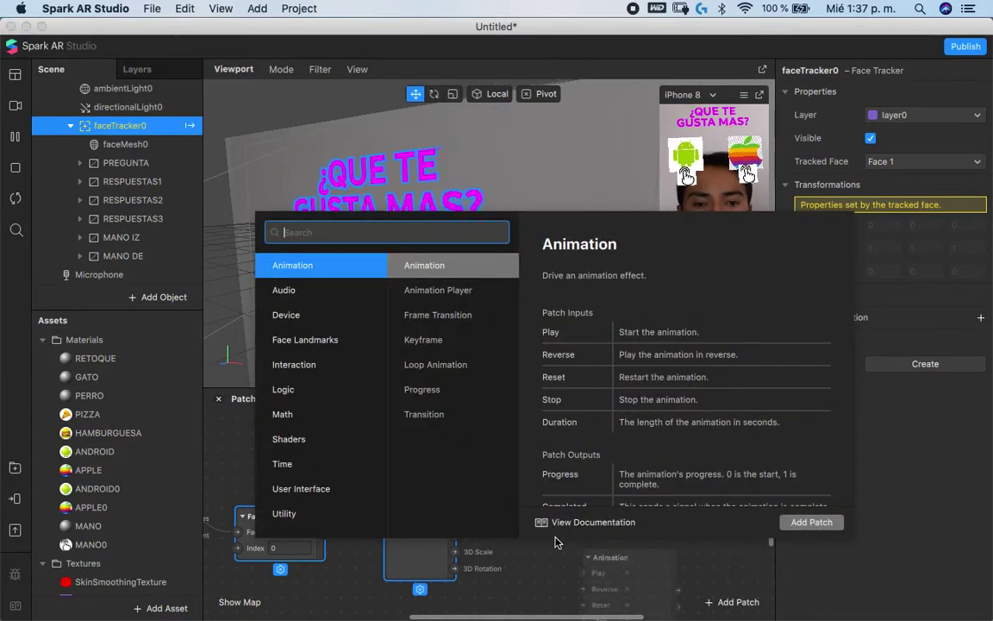
type("HEAD")
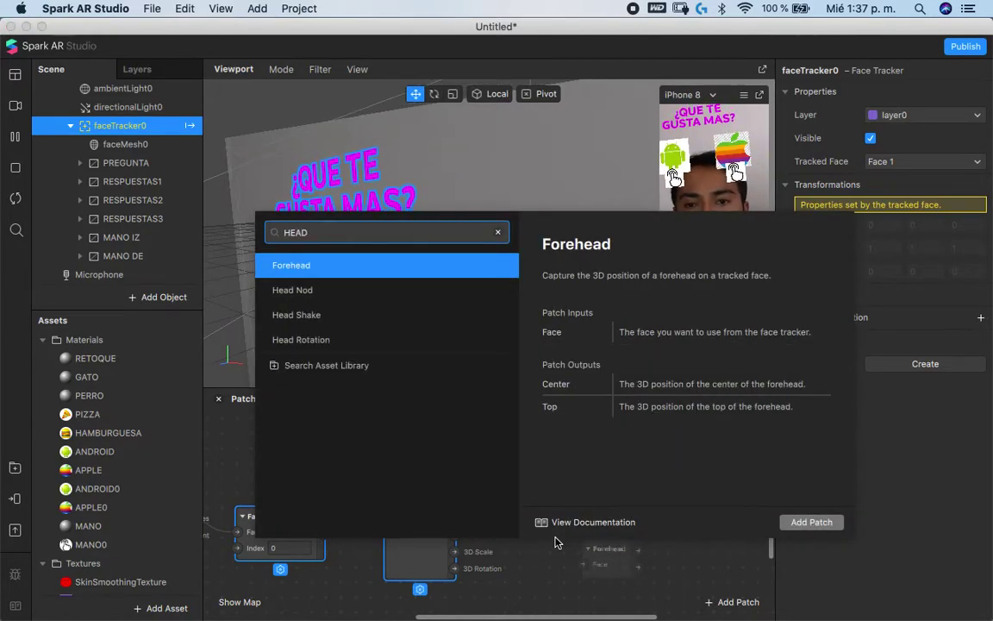
key("BackSpace")
key("BackSpace")
key("BackSpace")
key("BackSpace")
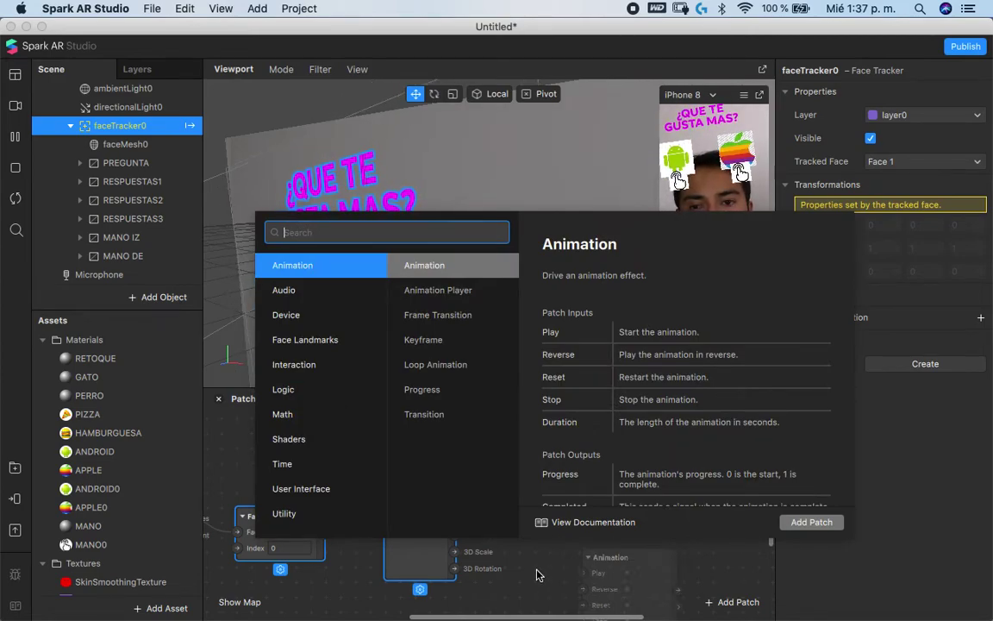
type("head")
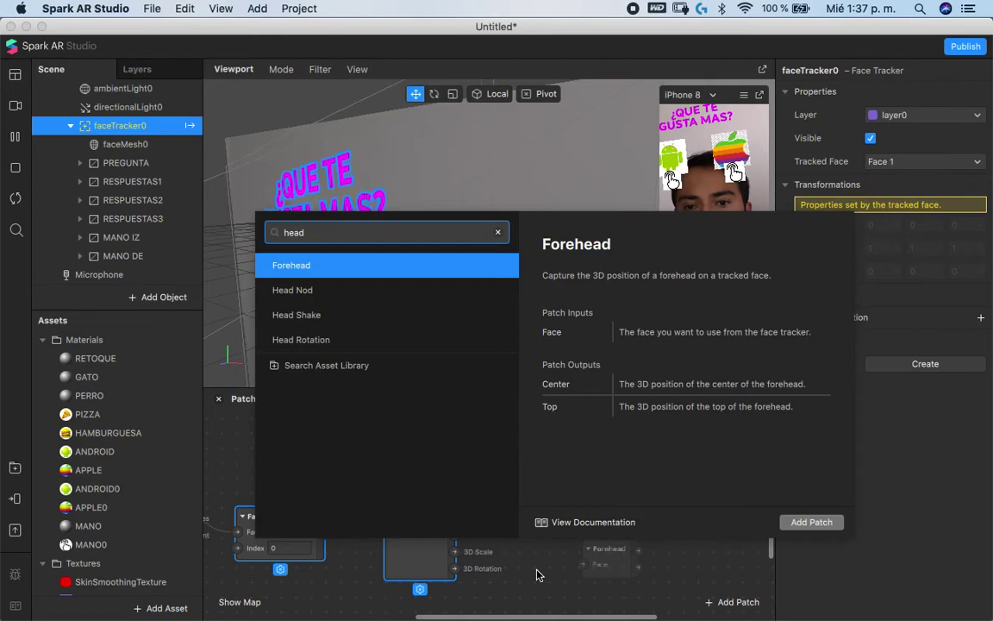
key("Down")
key("Down")
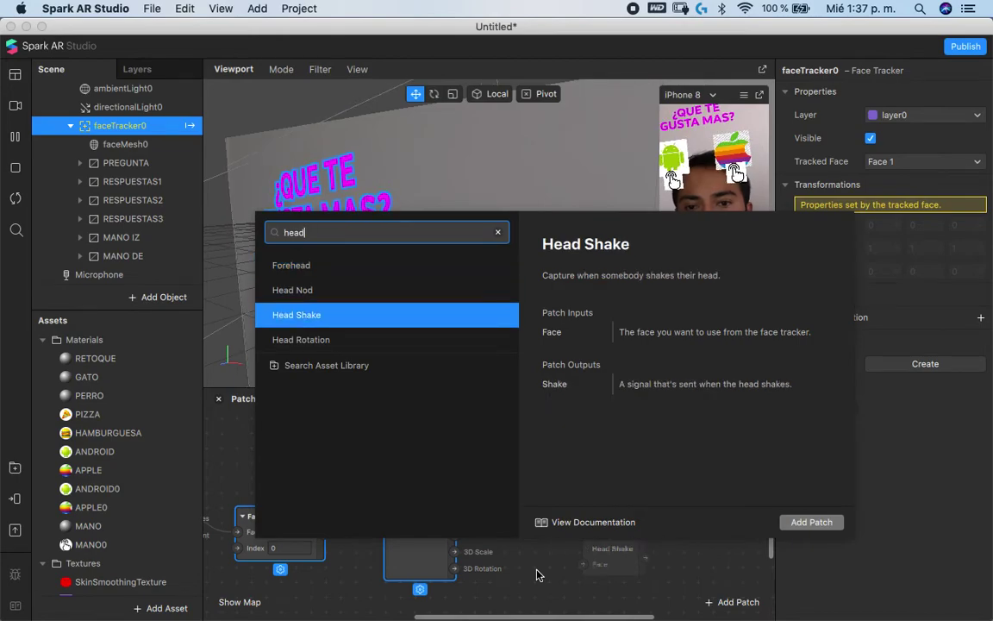
key("Down")
key("Return")
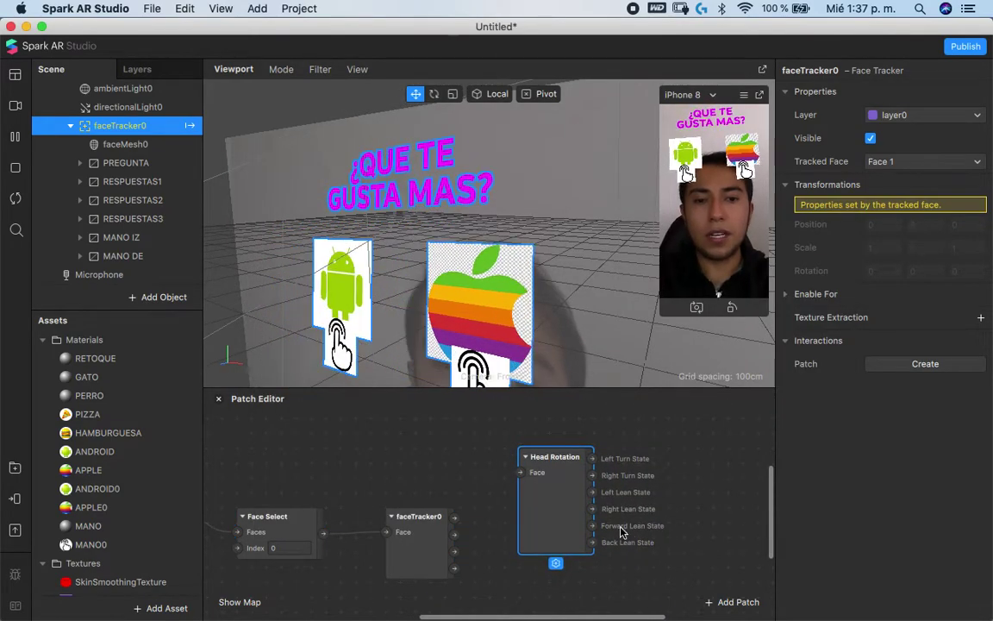
Connect the Face output of faceTracker0 to the Head Rotation patch and line the patch up beside it
scroll(677, 552, "right", 2)
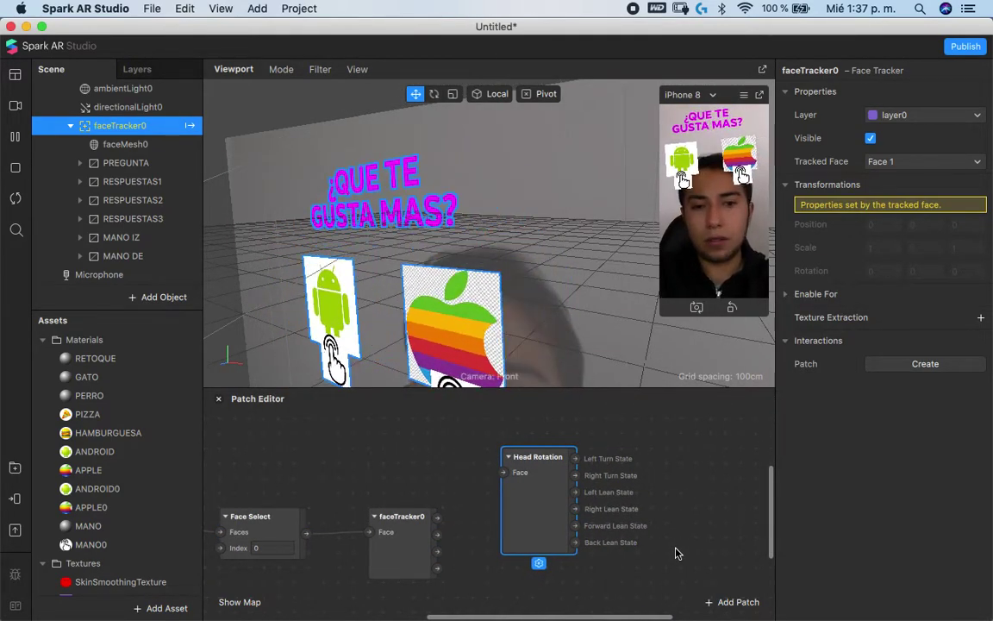
left_click_drag(437, 517, 507, 472)
left_click_drag(510, 474, 516, 518)
Add an Or patch and connect Head Rotation's Left Lean State and Right Lean State to its First and Second Boolean inputs
scroll(652, 515, "right", 4)
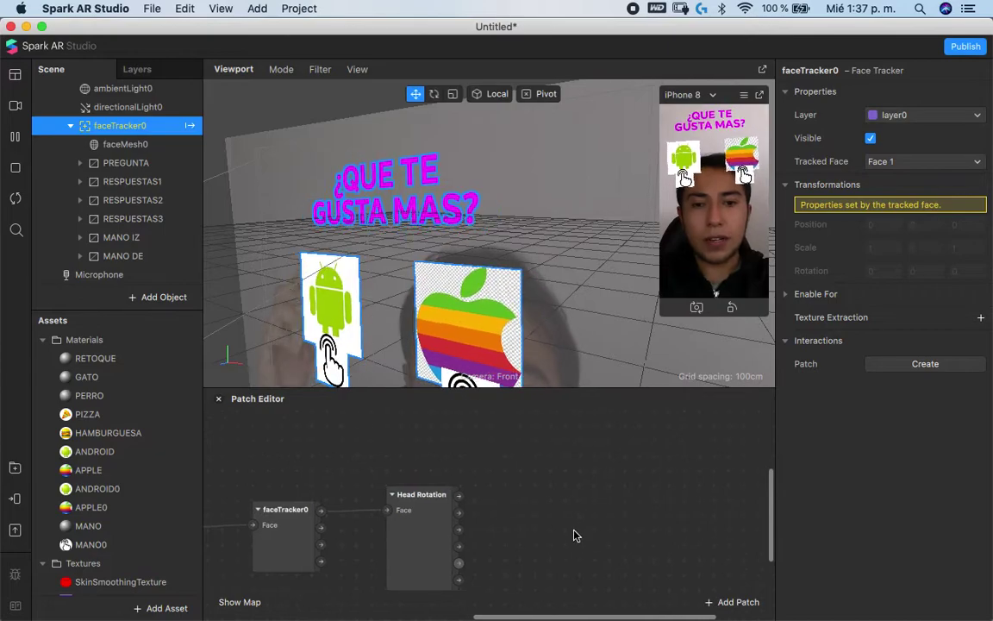
double_click(539, 535)
type("or")
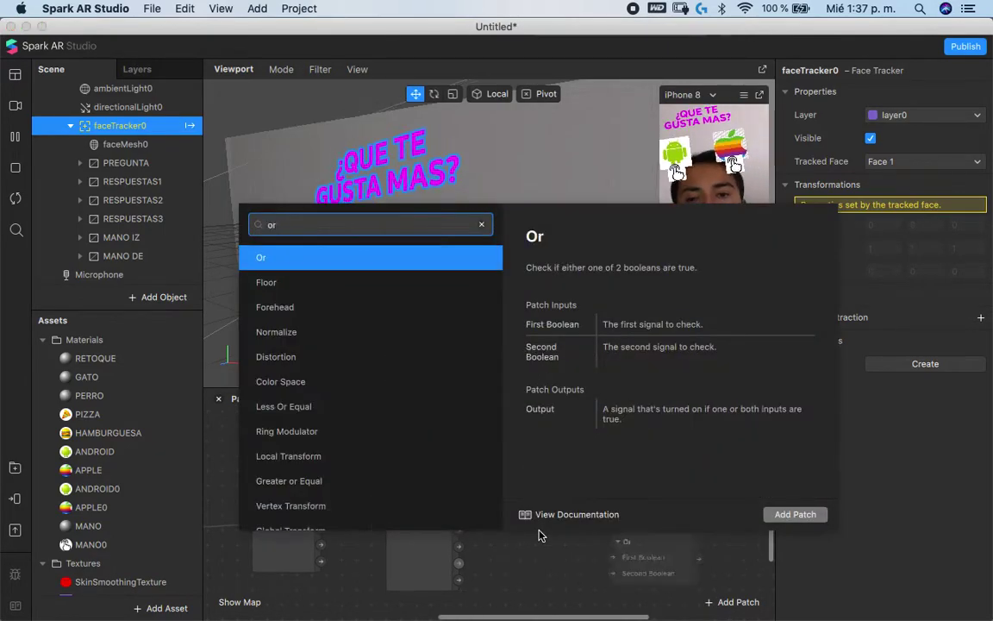
key("Return")
left_click_drag(622, 522, 545, 522)
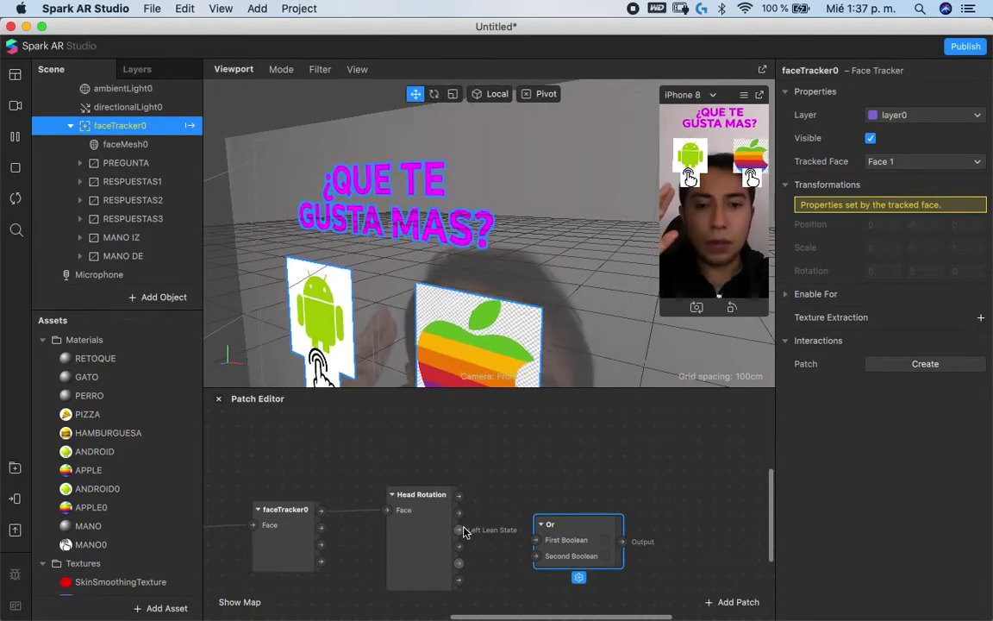
left_click_drag(460, 529, 569, 533)
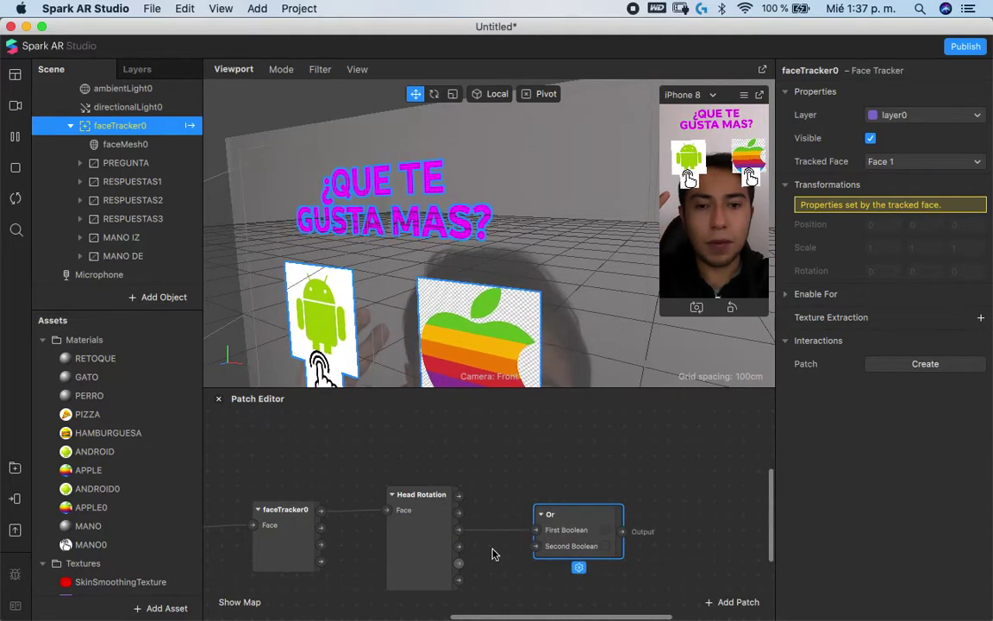
left_click_drag(460, 550, 537, 542)
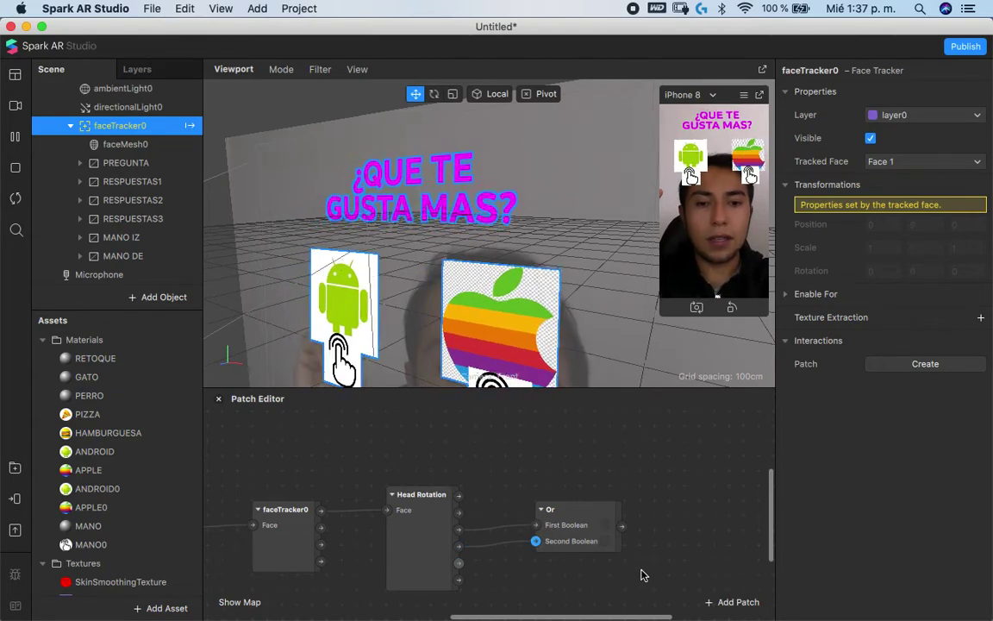
Enlarge the Patch Editor area at the expense of the viewport
scroll(642, 572, "right", 3)
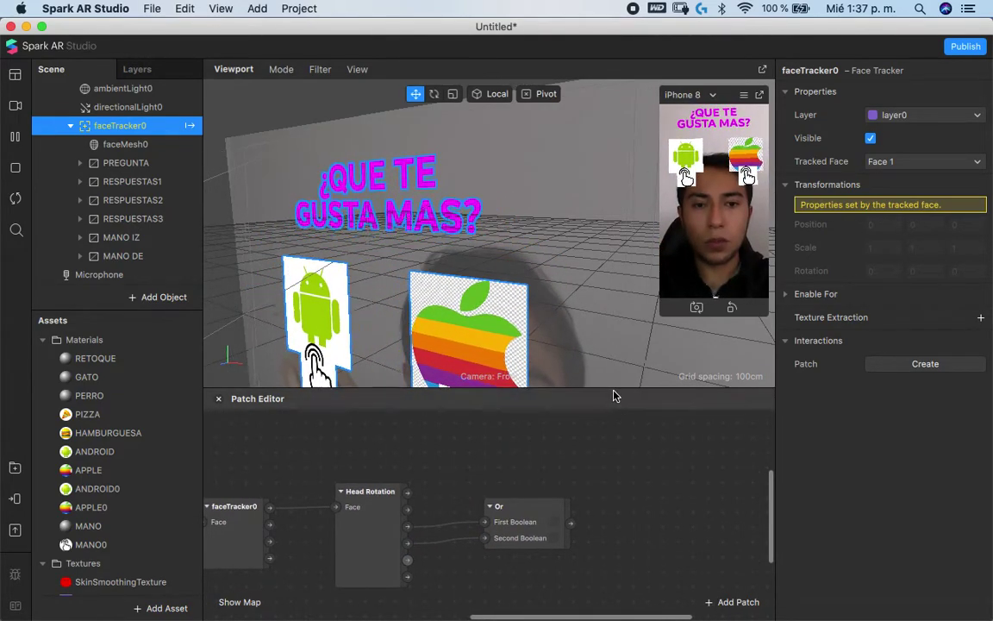
left_click_drag(618, 388, 621, 272)
scroll(592, 322, "left", 3)
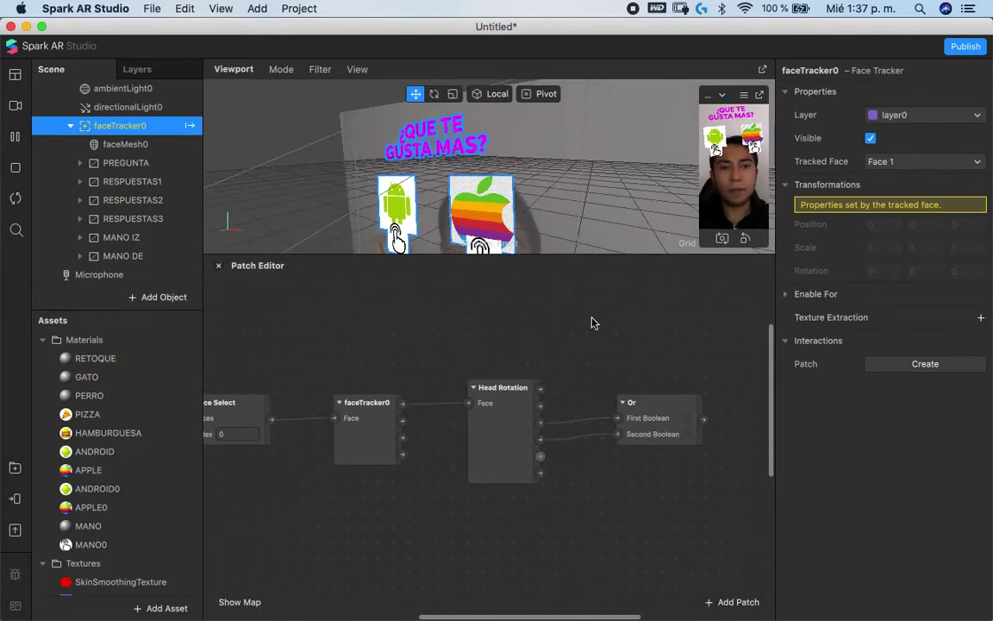
Add a Pulse patch beside the Or patch and connect Or's output to its On / Off input
scroll(592, 322, "up", 3)
scroll(592, 322, "right", 1)
scroll(593, 322, "right", 5)
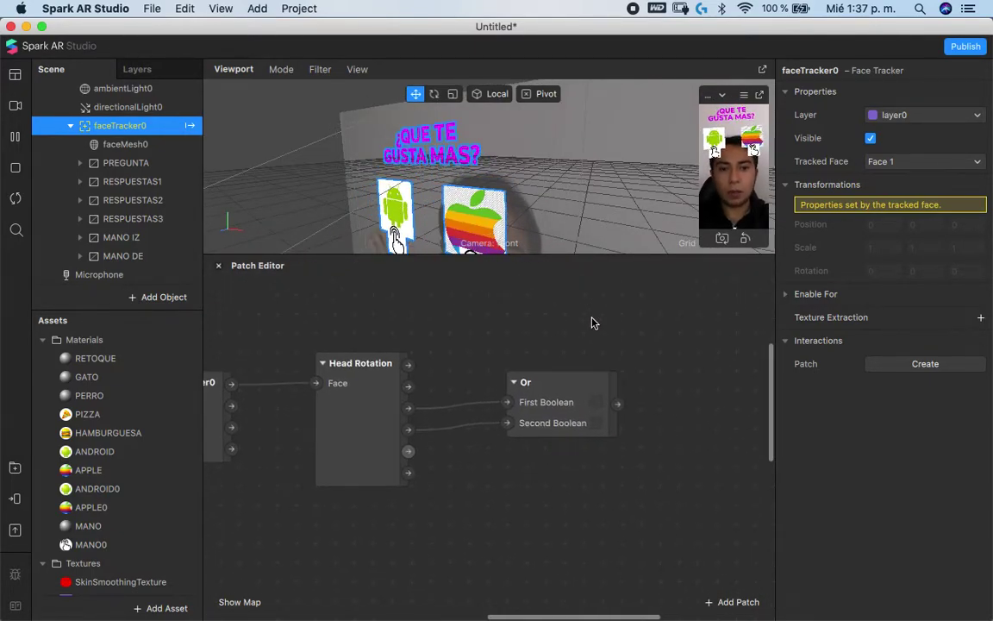
scroll(586, 344, "down", 3)
scroll(593, 402, "right", 2)
scroll(593, 403, "up", 1)
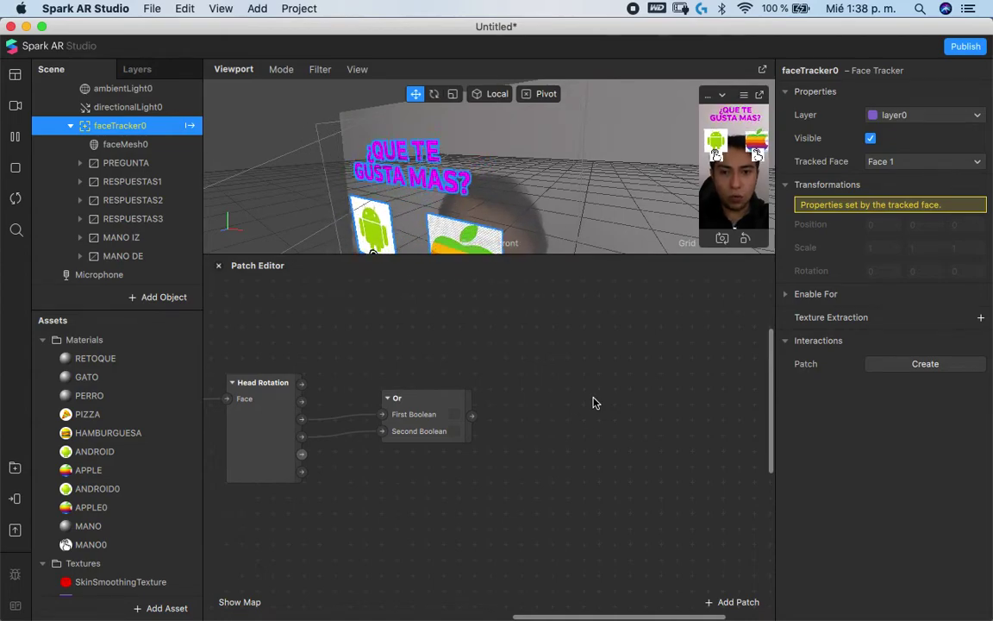
right_click(569, 414)
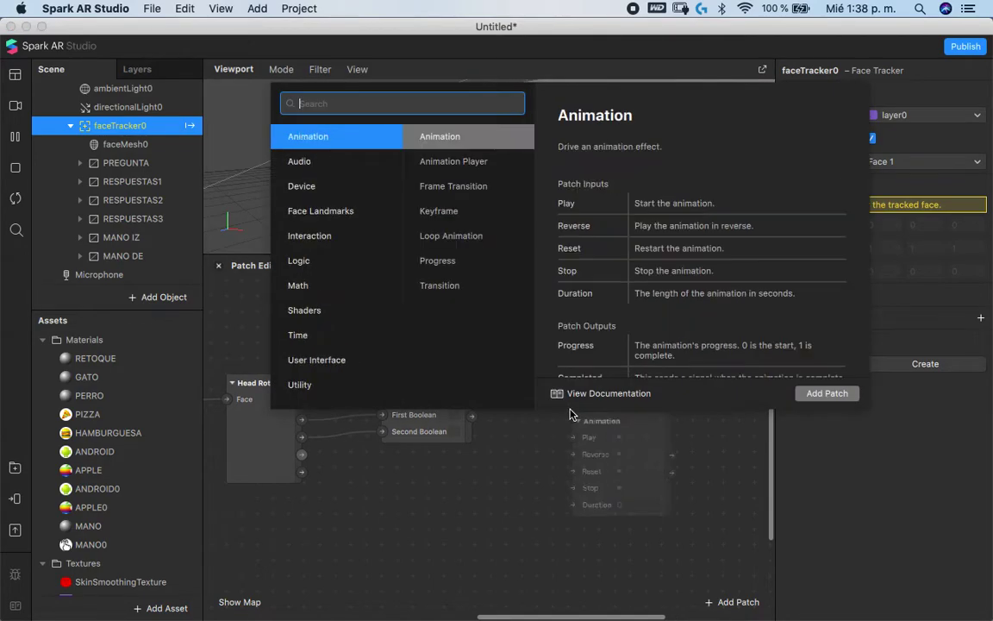
type("pulse")
key("Return")
left_click_drag(605, 424, 552, 417)
left_click_drag(471, 417, 522, 428)
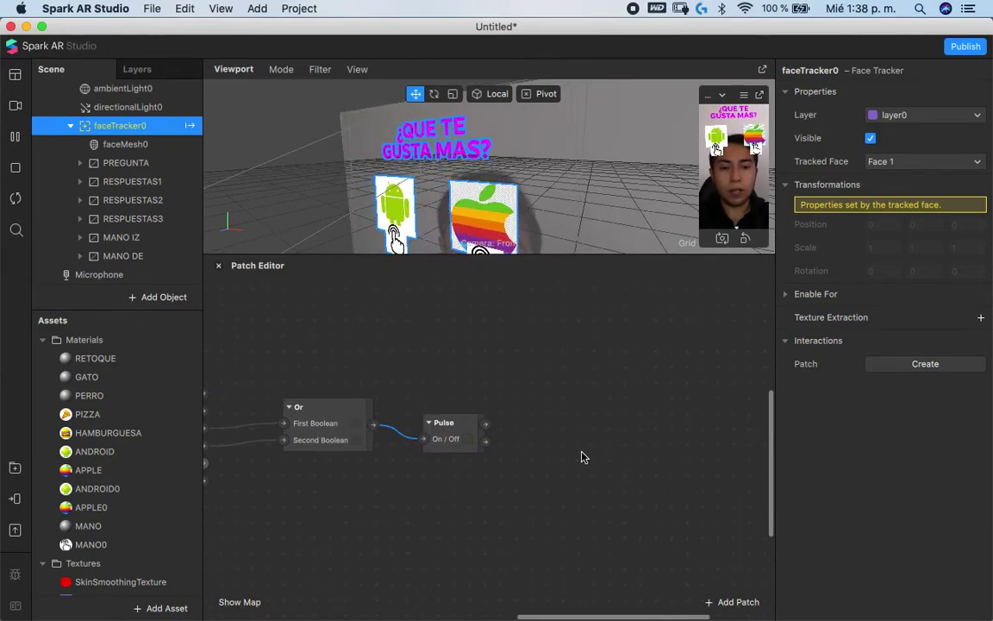
Add a Counter patch beside Pulse and connect Pulse's first output to the Counter's Increase input
right_click(583, 458)
type("cou")
key("Return")
left_click_drag(604, 501, 548, 386)
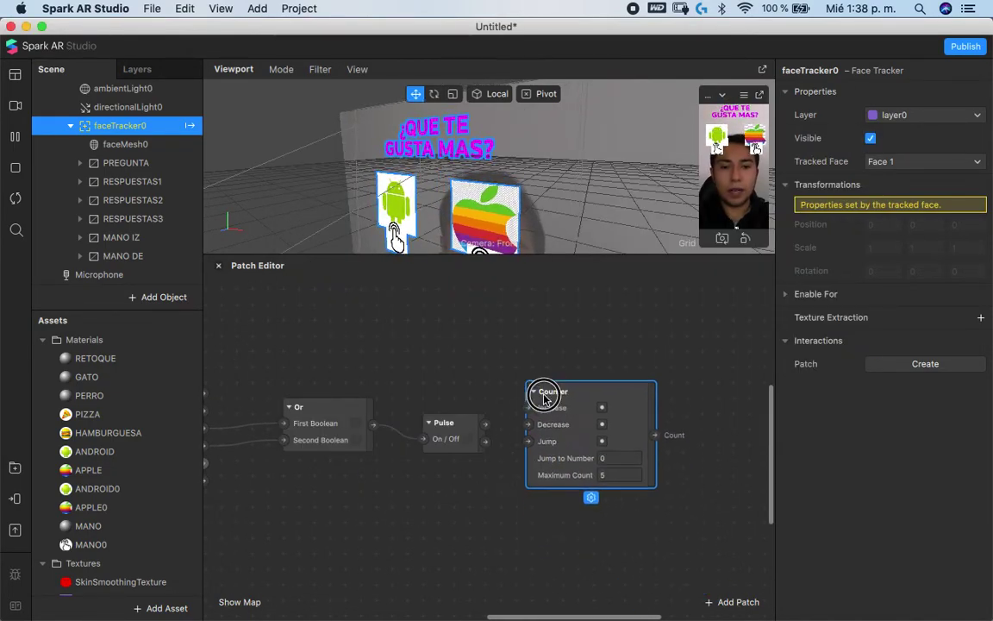
left_click_drag(486, 424, 530, 409)
left_click(625, 397)
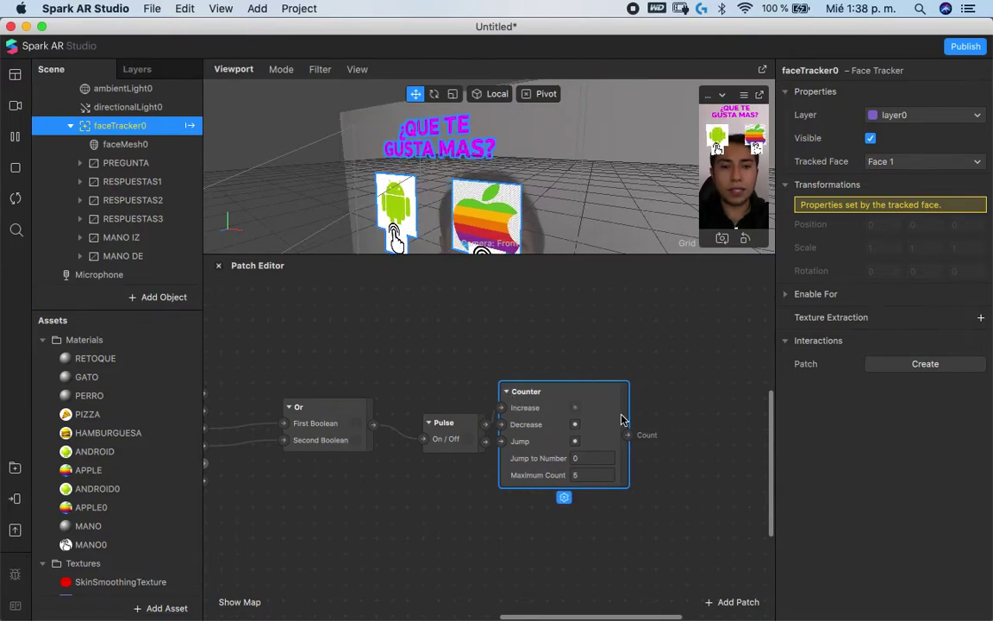
Add an Equals Exactly patch and place it beyond the Counter patch, leaving room between them
scroll(629, 425, "right", 3)
right_click(593, 431)
type("equal")
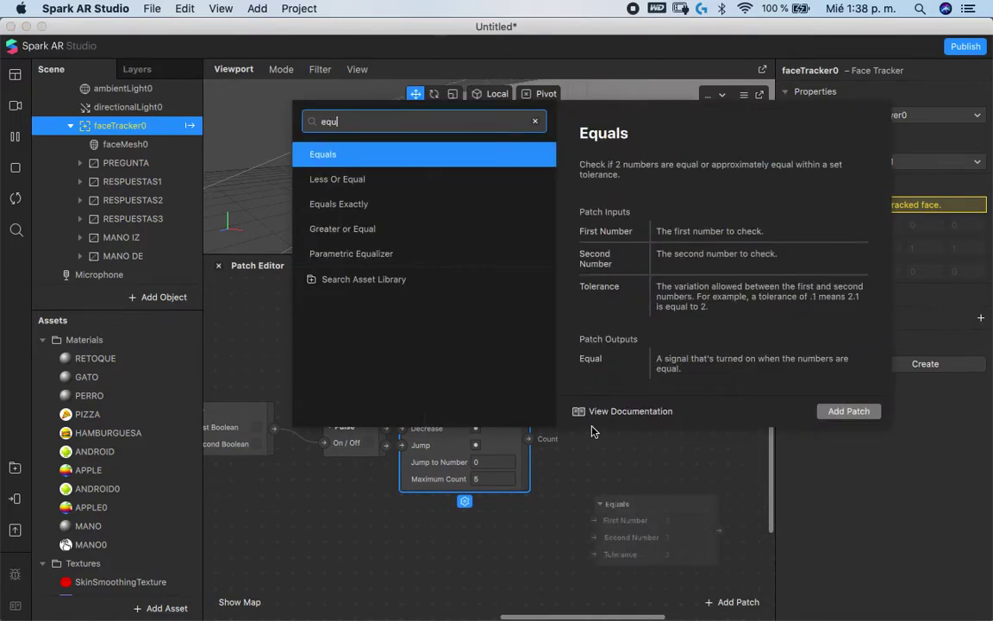
key("Down")
key("Down")
key("Return")
left_click_drag(627, 506, 652, 475)
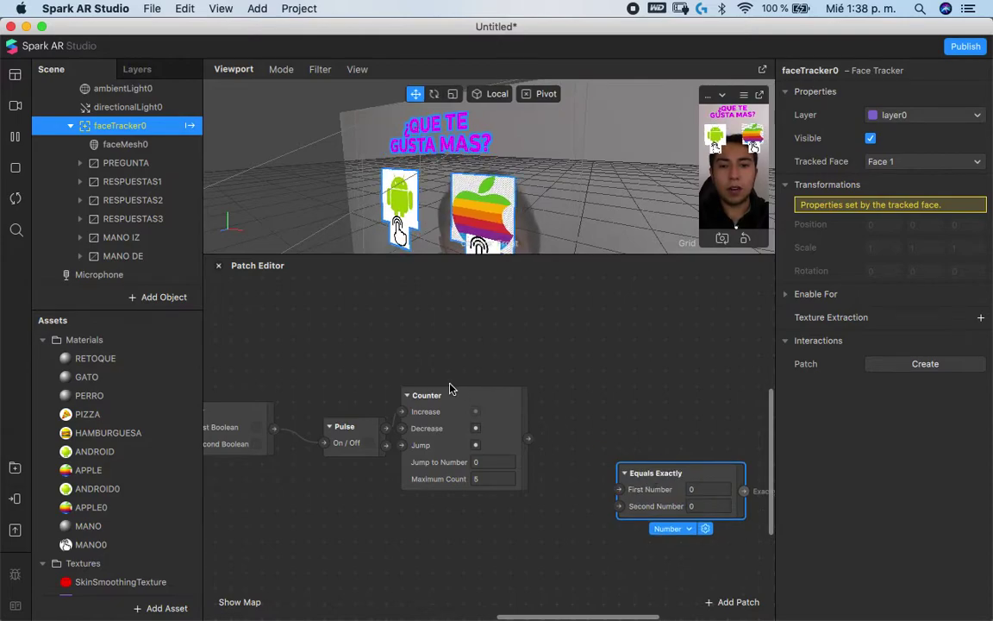
left_click_drag(477, 402, 508, 402)
left_click_drag(627, 472, 643, 364)
Duplicate the Equals Exactly patch twice and stack the three patches in a column
scroll(649, 409, "right", 3)
key("super+d")
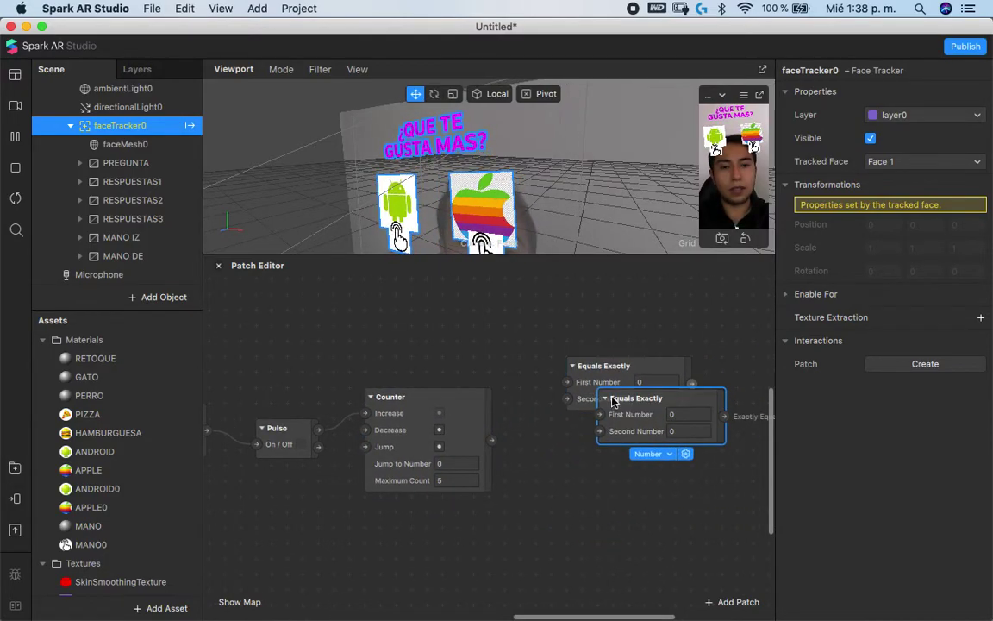
key("super+d")
left_click_drag(659, 447, 608, 538)
left_click(621, 399)
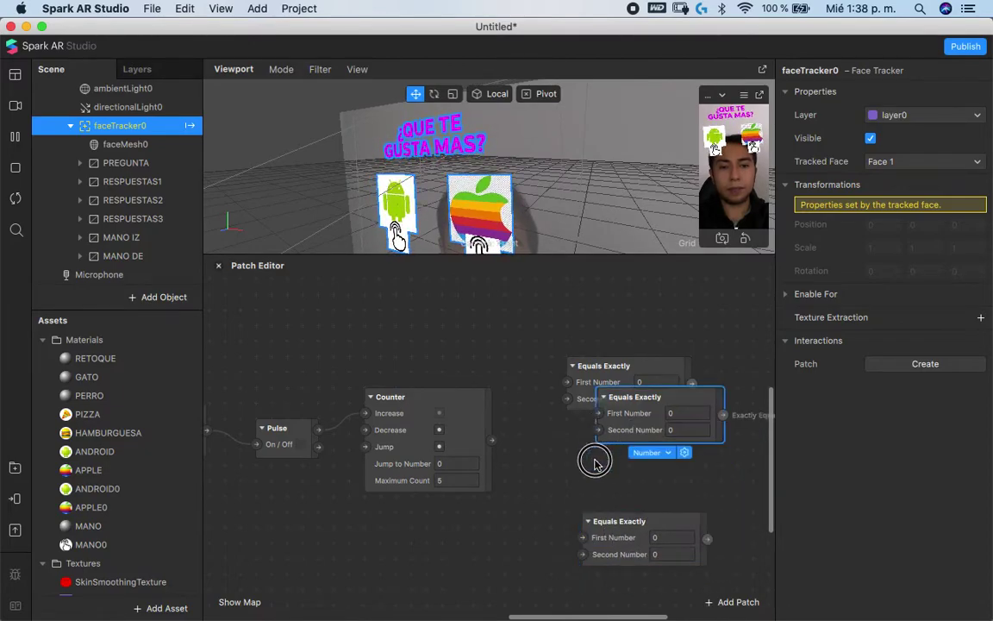
left_click_drag(620, 399, 604, 443)
left_click_drag(586, 400, 615, 384)
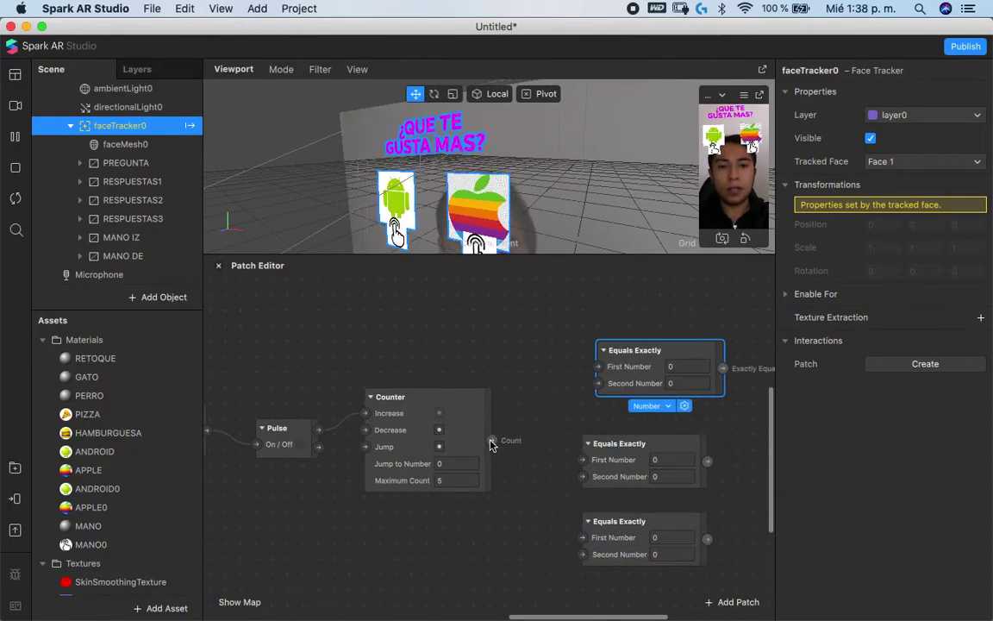
Connect the Counter's Count output to the First Number of all three Equals Exactly patches and align the uppermost patch with the others
left_click_drag(491, 443, 574, 379)
left_click_drag(497, 447, 576, 463)
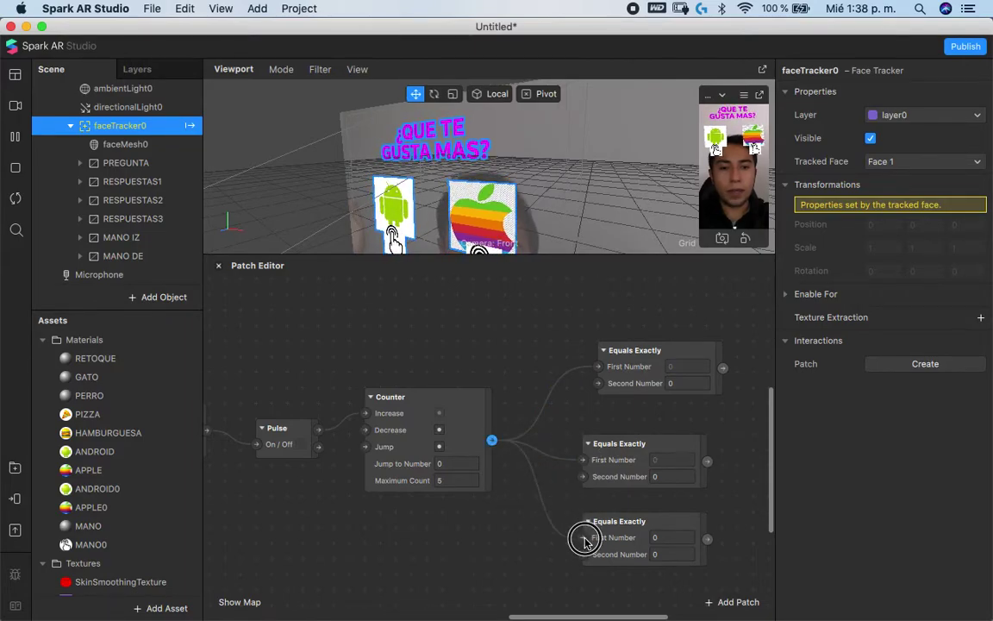
left_click_drag(614, 372, 598, 387)
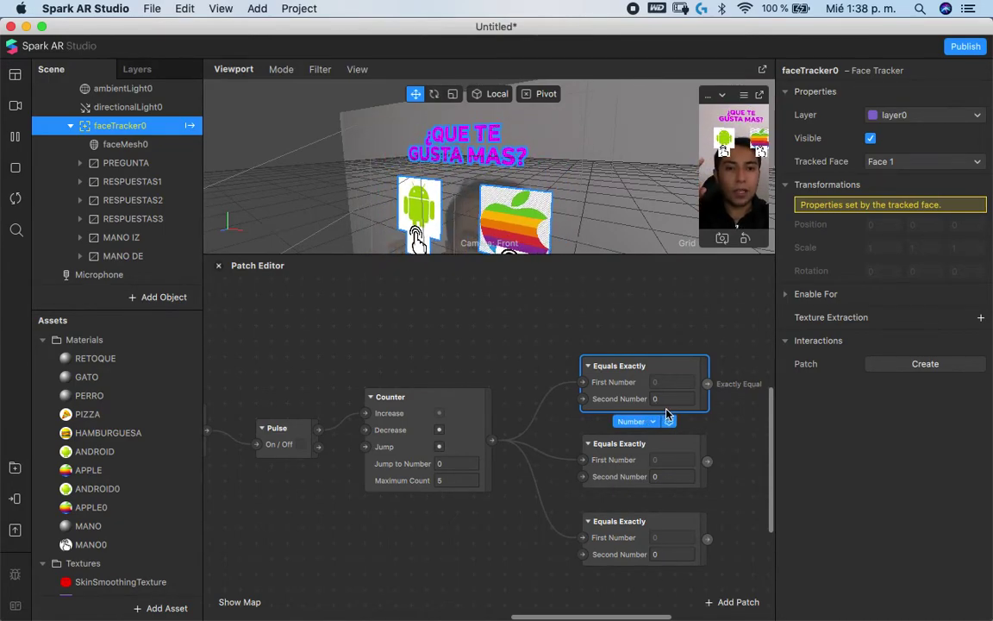
Set the Second Number of the middle Equals Exactly patch to 1 and of the lowest one to 2
scroll(663, 394, "up", 2)
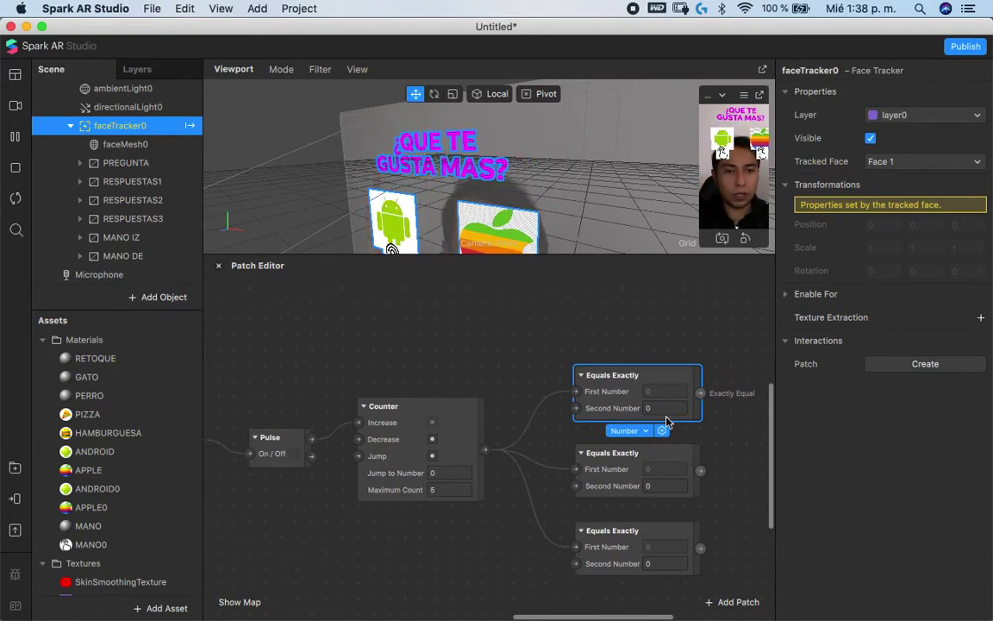
scroll(666, 422, "right", 3)
scroll(665, 423, "down", 2)
left_click(613, 458)
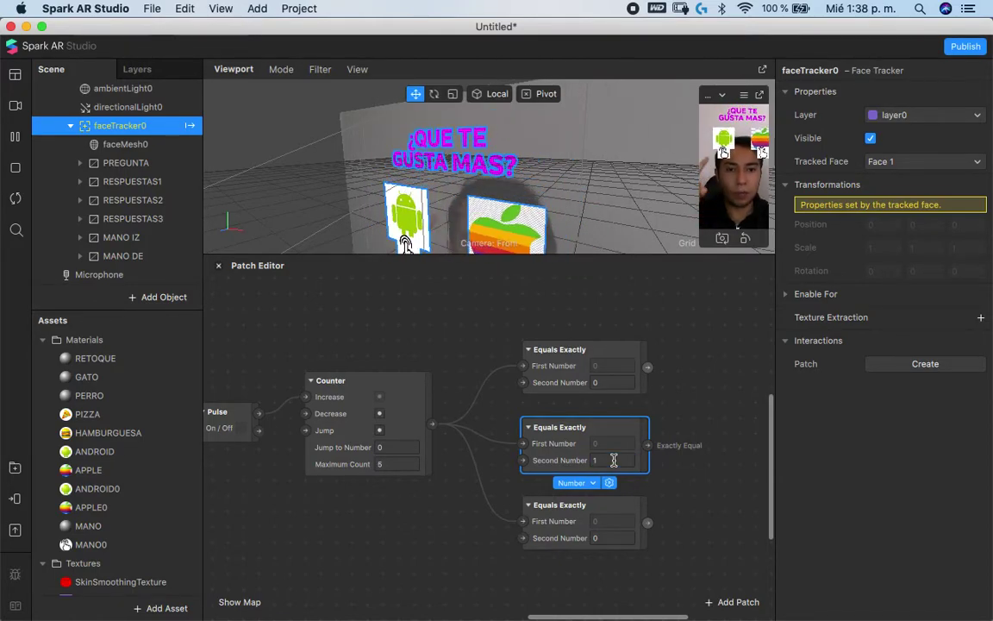
left_click(613, 537)
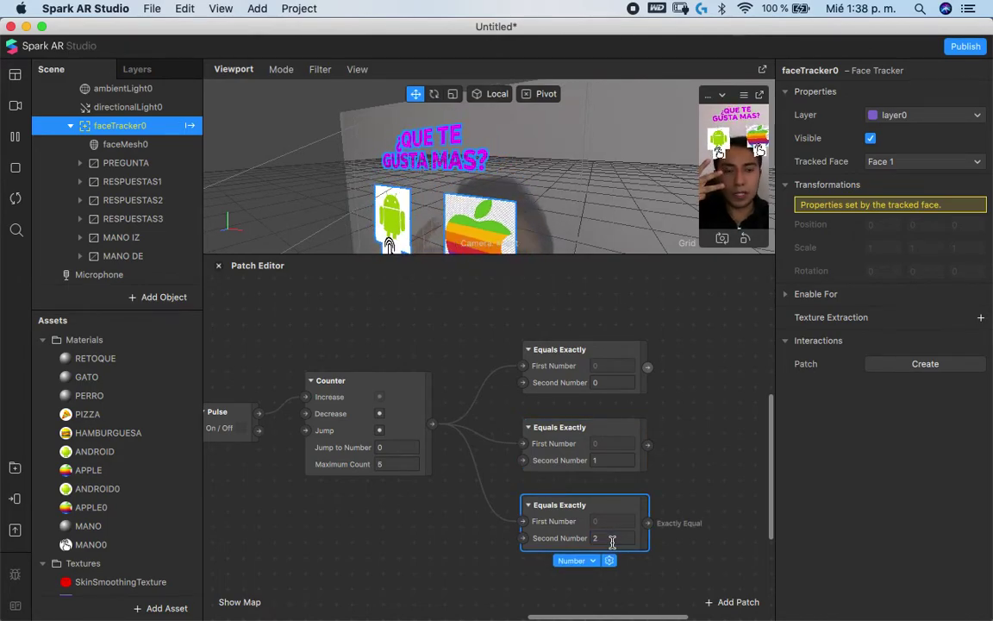
left_click(469, 517)
scroll(468, 516, "up", 1)
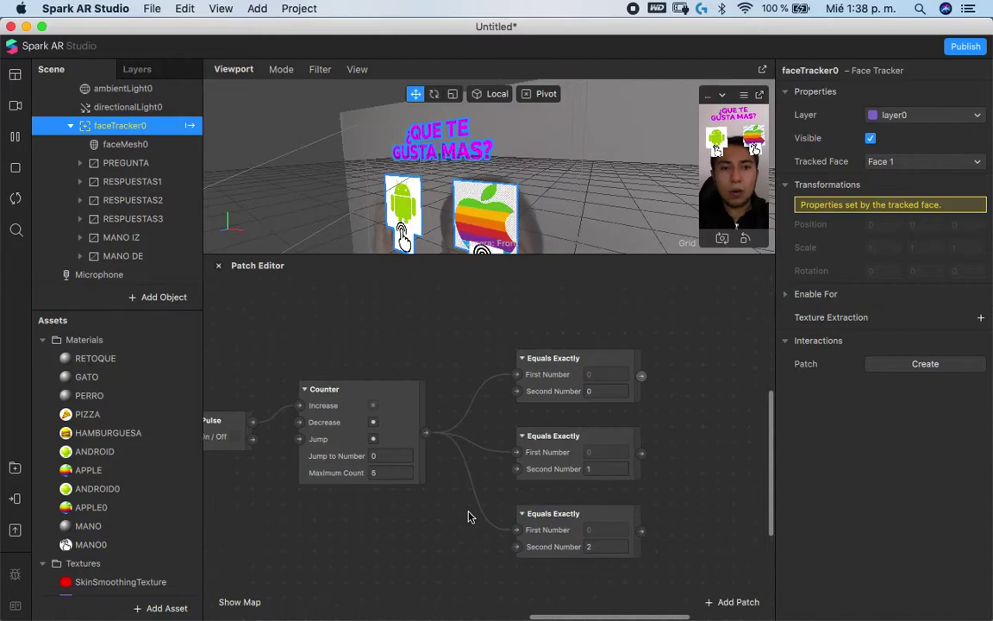
Drive the visibility of RESPUESTAS1 from the first Equals Exactly patch and of RESPUESTAS2 from the second
left_click(157, 181)
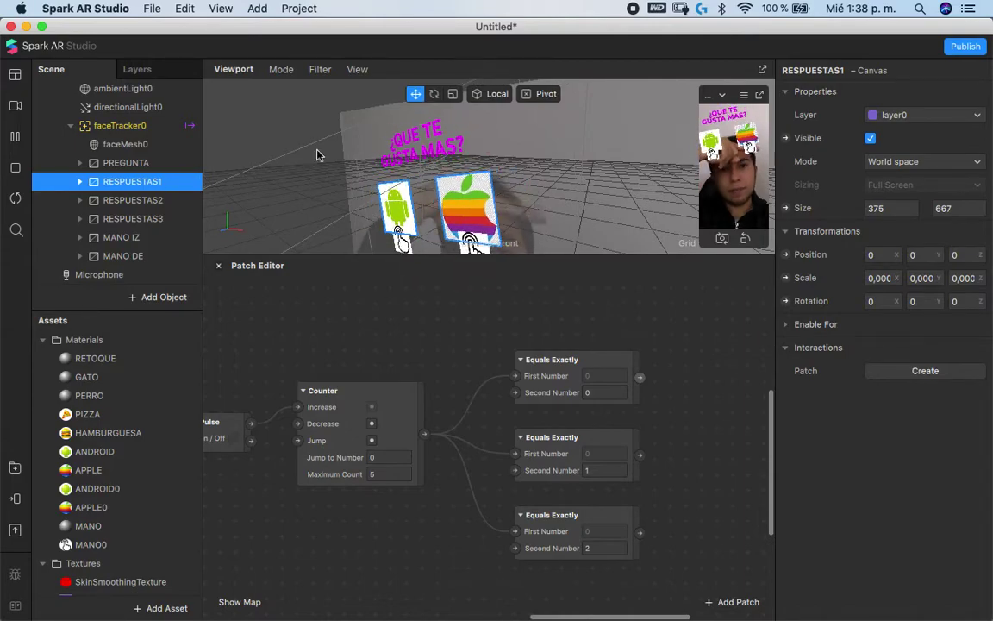
left_click(786, 139)
left_click_drag(506, 460, 670, 376)
left_click(138, 200)
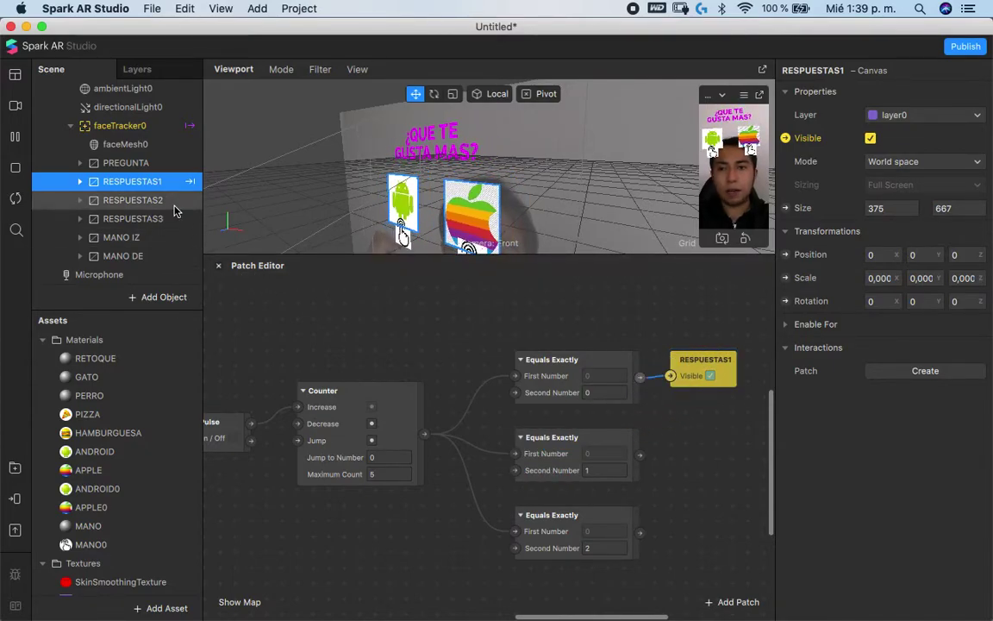
left_click(786, 138)
left_click_drag(594, 462, 671, 455)
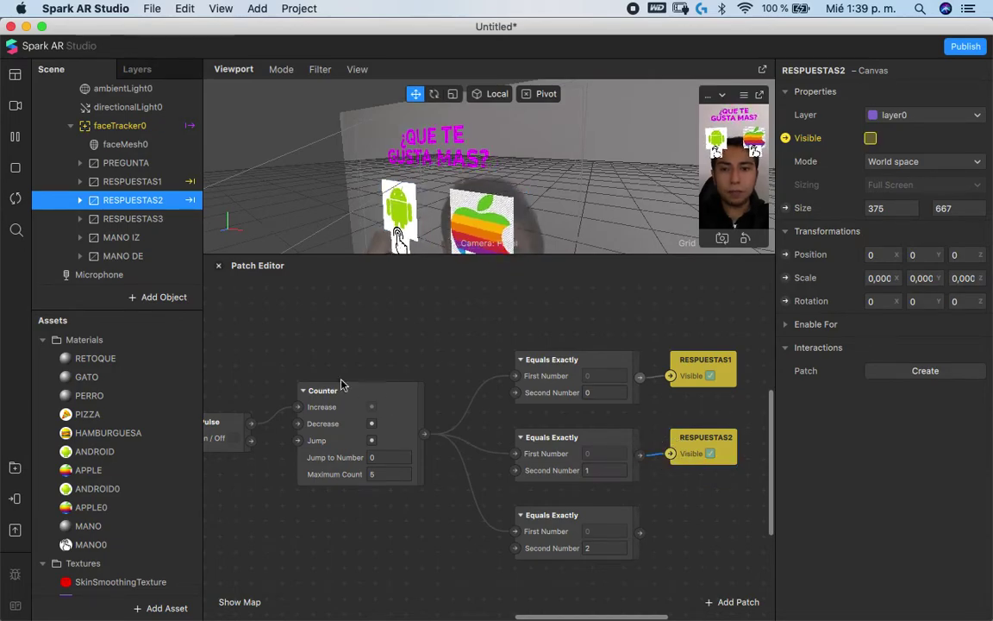
Drive the visibility of RESPUESTAS3 from the third Equals Exactly patch
key("Down")
left_click_drag(785, 138, 714, 525)
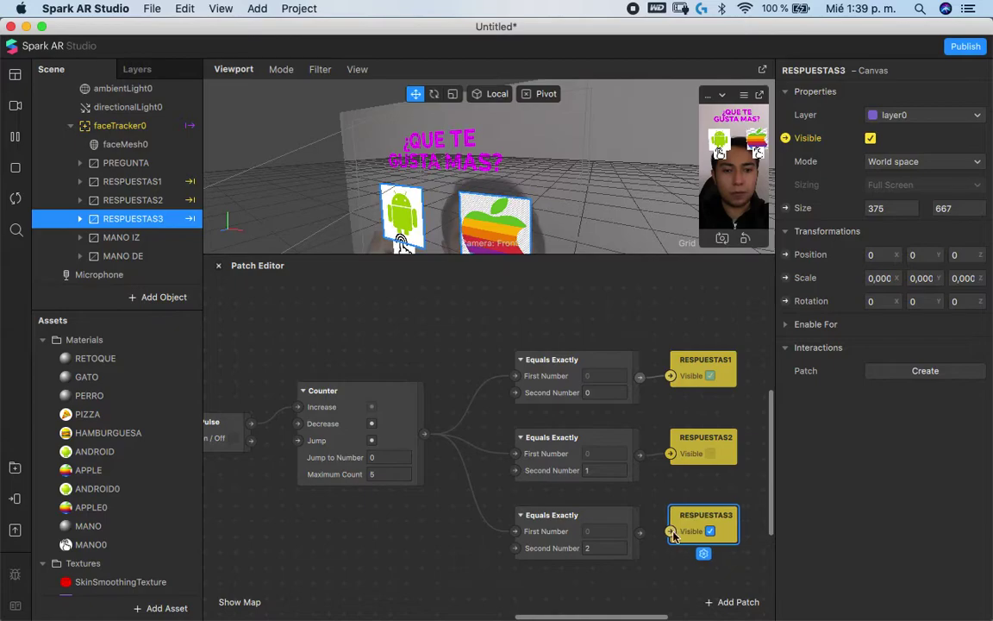
left_click_drag(643, 534, 670, 531)
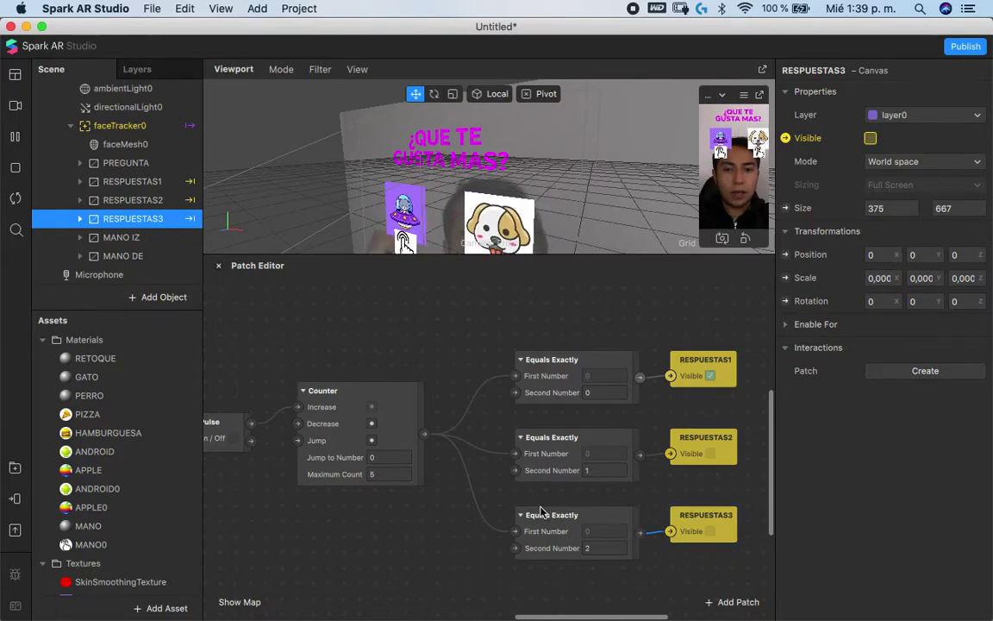
Set the Counter's Maximum Count to 3
left_click(397, 474)
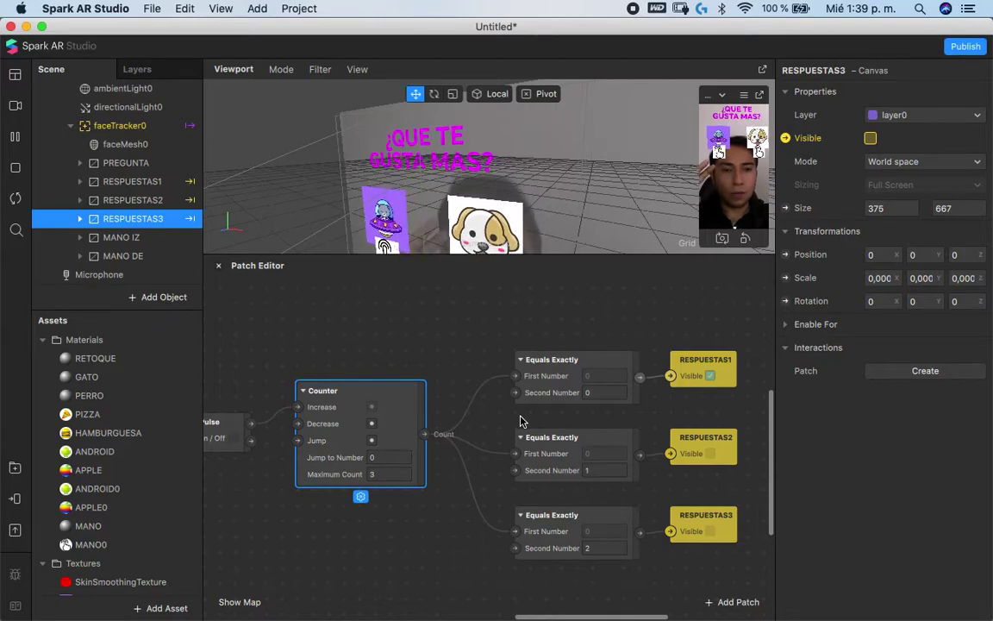
scroll(520, 421, "right", 5)
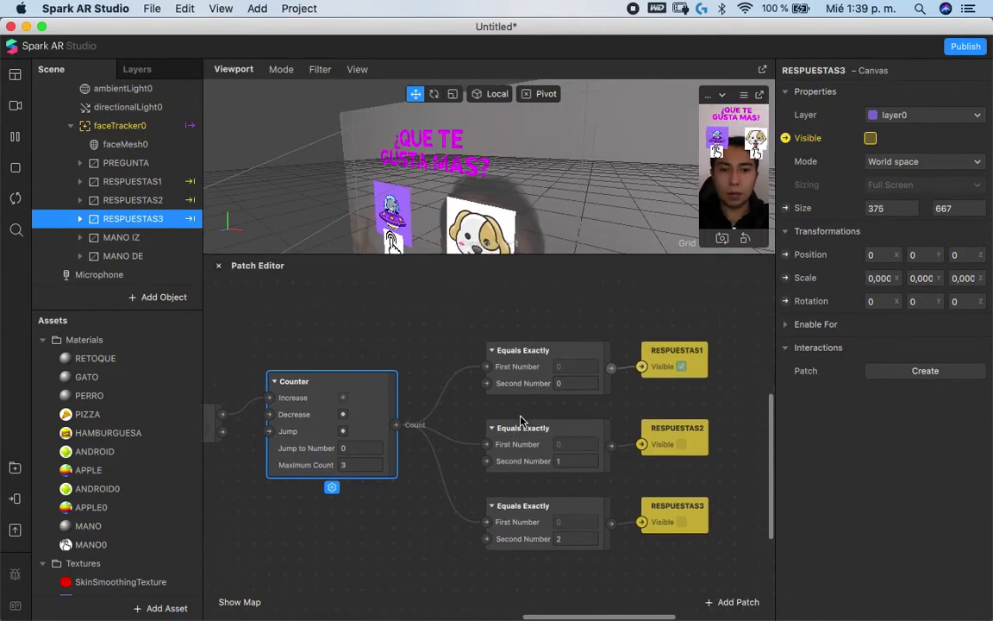
scroll(520, 420, "right", 2)
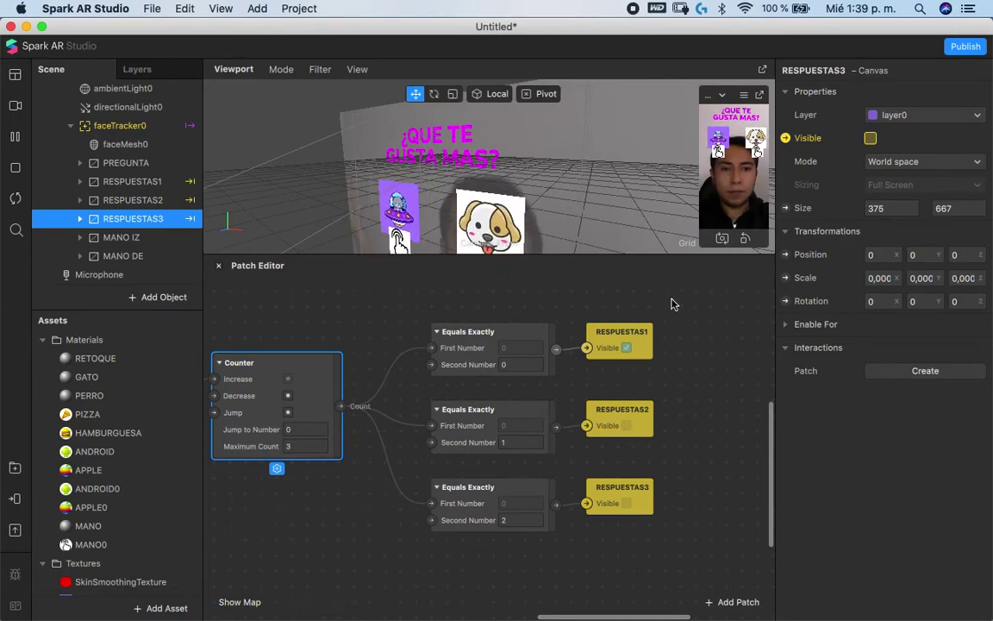
scroll(523, 462, "left", 9)
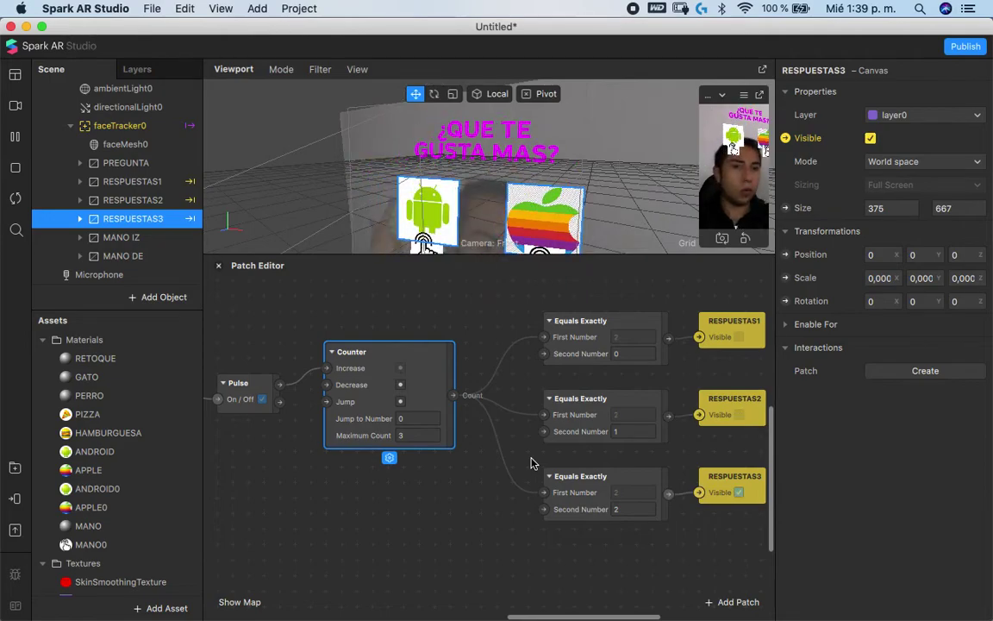
Add a Greater Than patch and place it beneath the three Equals Exactly patches
scroll(531, 463, "right", 1)
scroll(492, 511, "right", 2)
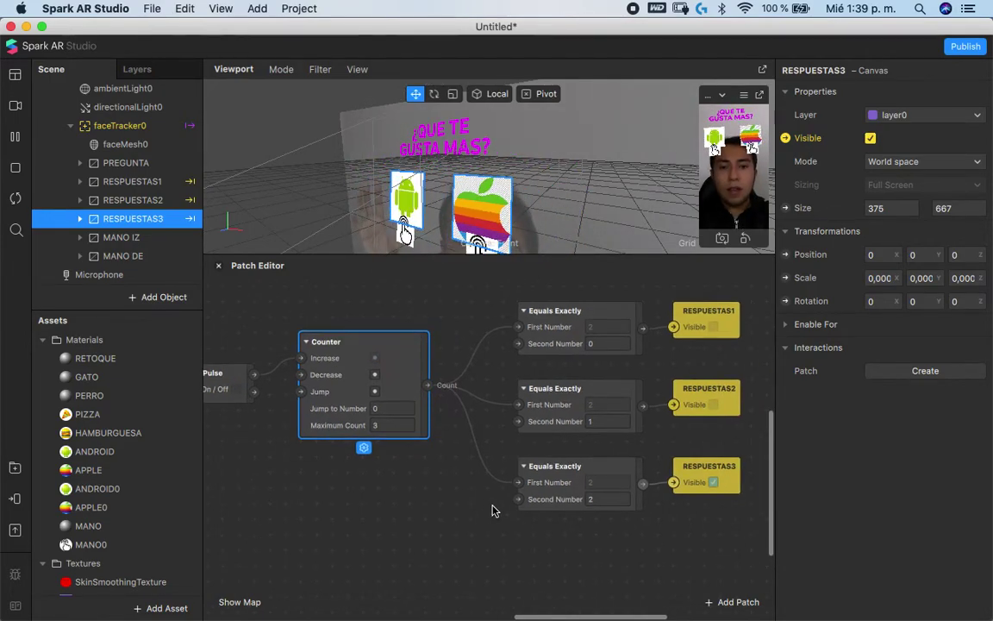
scroll(492, 511, "right", 2)
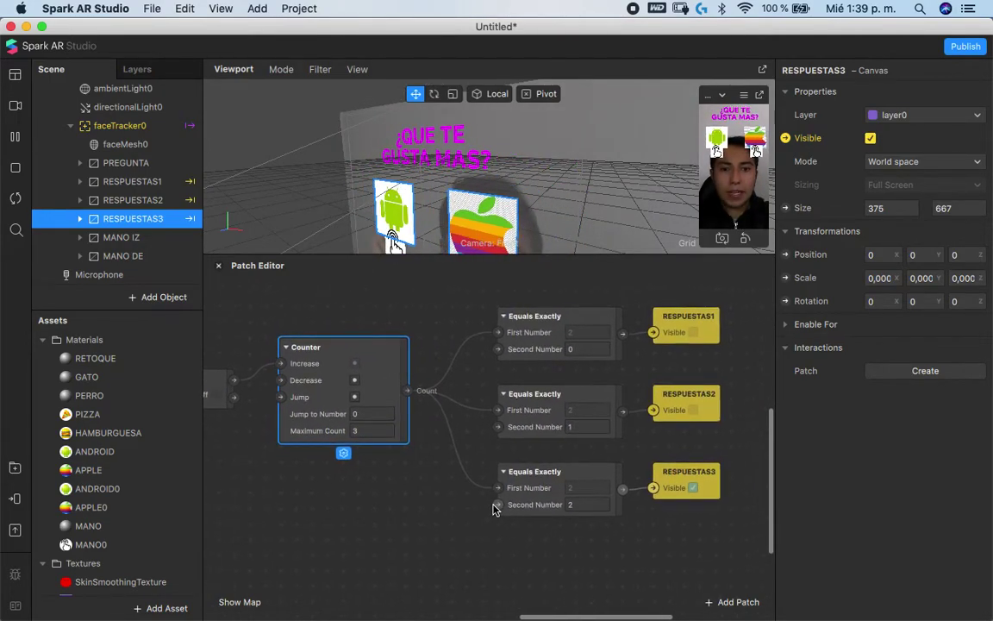
scroll(539, 559, "right", 2)
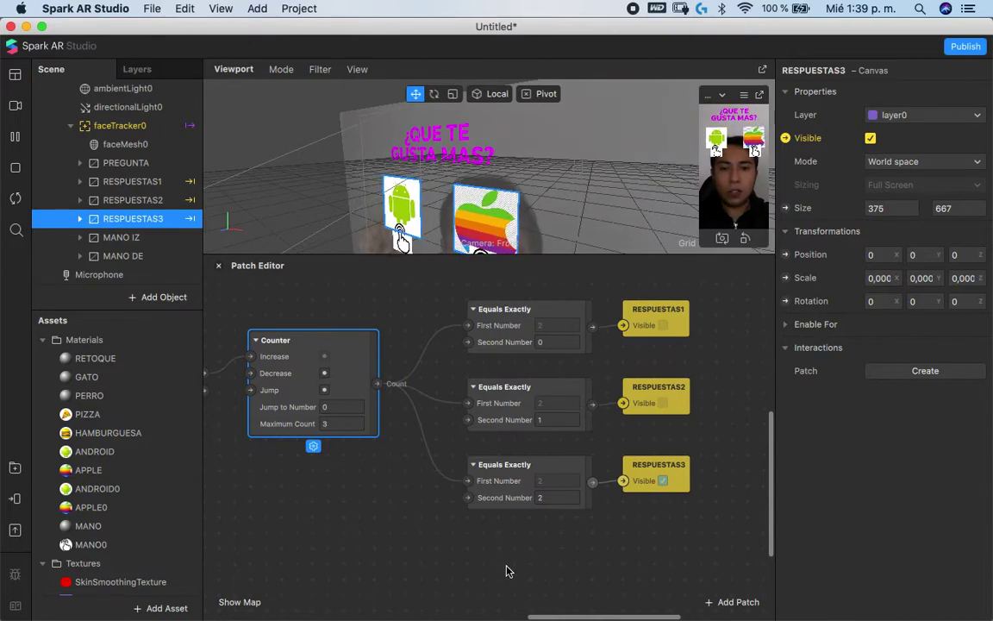
double_click(508, 570)
type("grea")
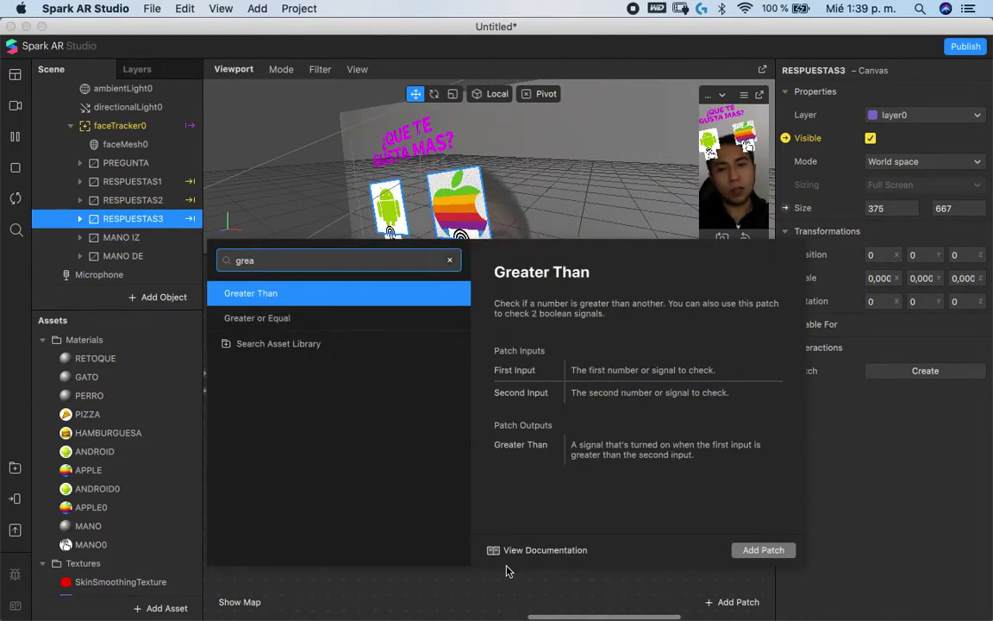
key("Escape")
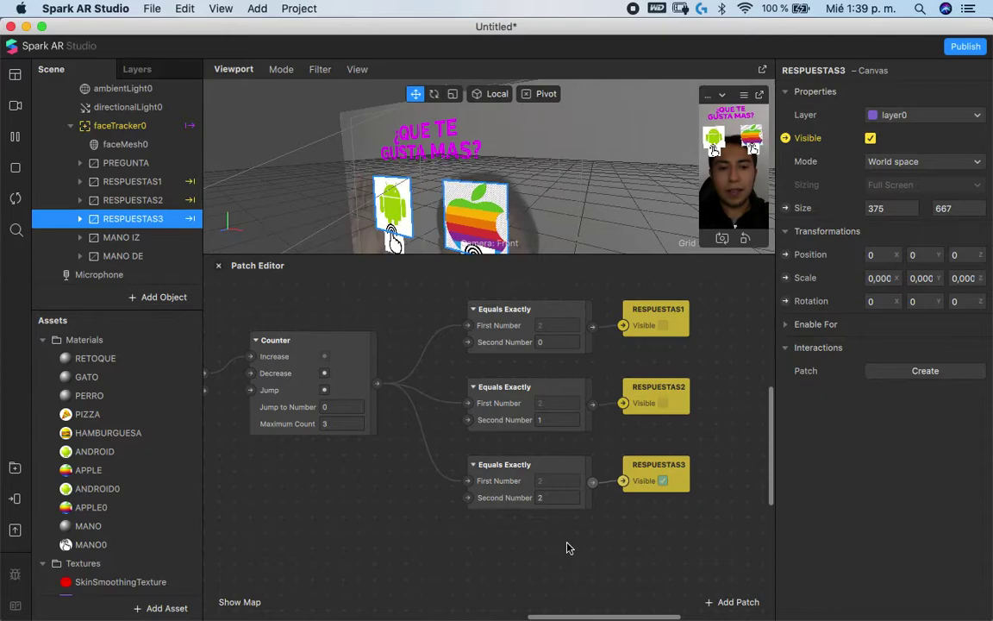
scroll(567, 548, "down", 3)
left_click_drag(543, 596, 520, 530)
scroll(511, 521, "up", 3)
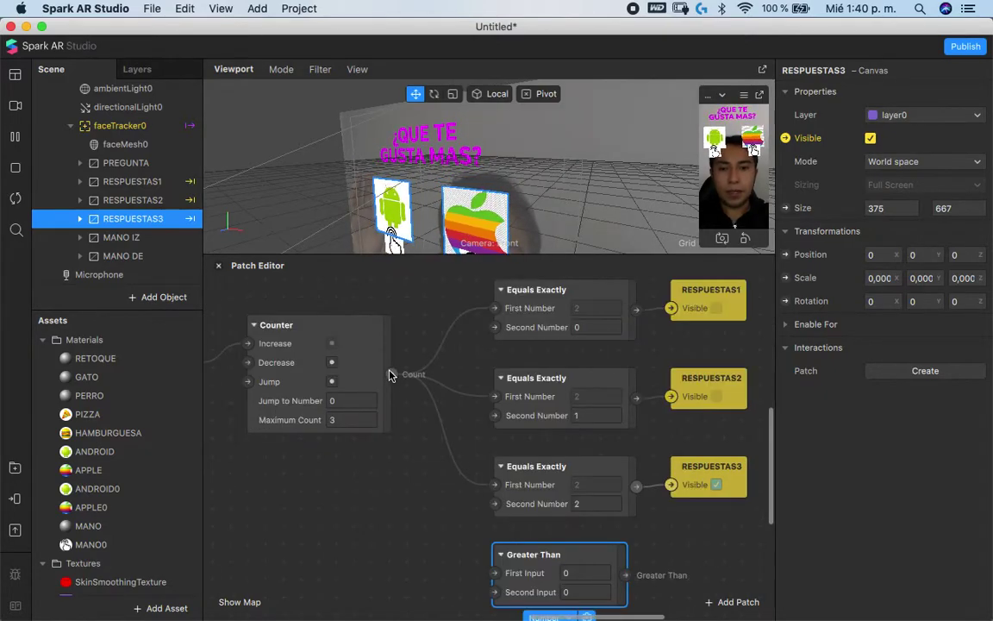
Connect the Counter's Count output to the First Input of Greater Than and set its Second Input to 2
left_click_drag(390, 375, 487, 573)
left_click(589, 592)
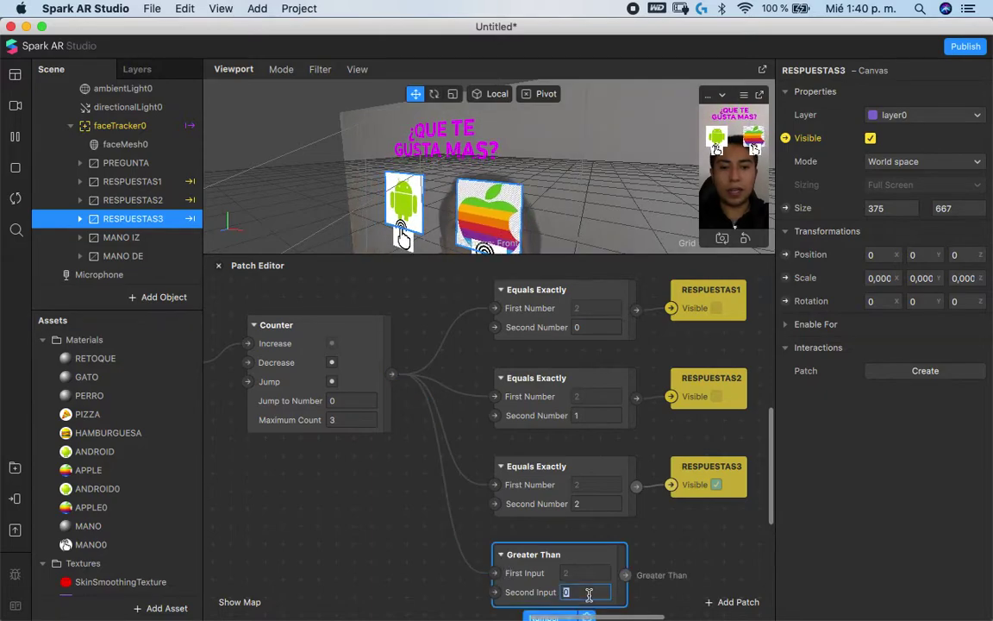
left_click(675, 550)
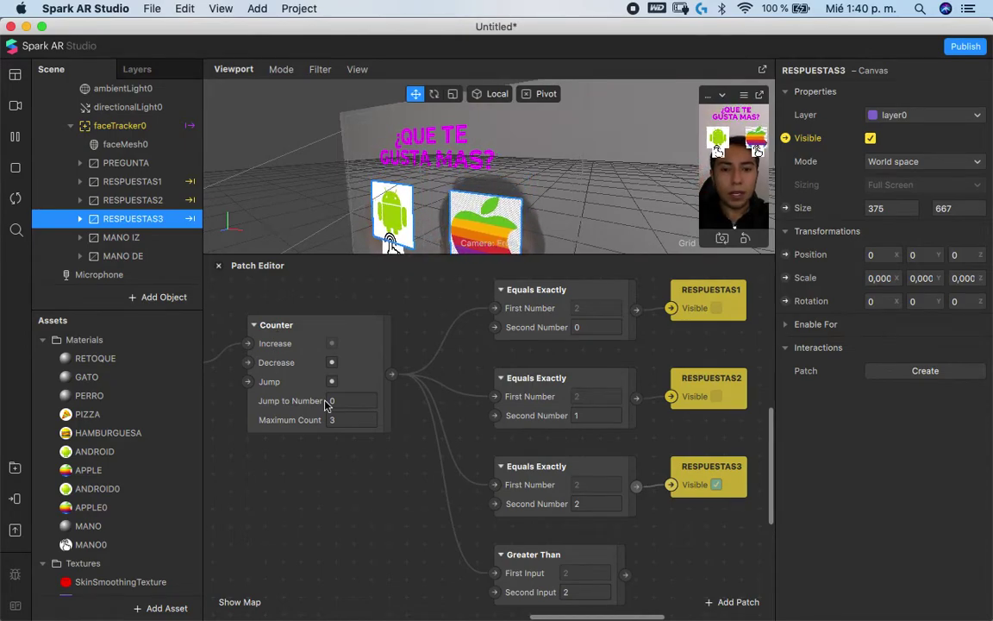
Set the Counter's Maximum Count to 20
left_click(153, 163)
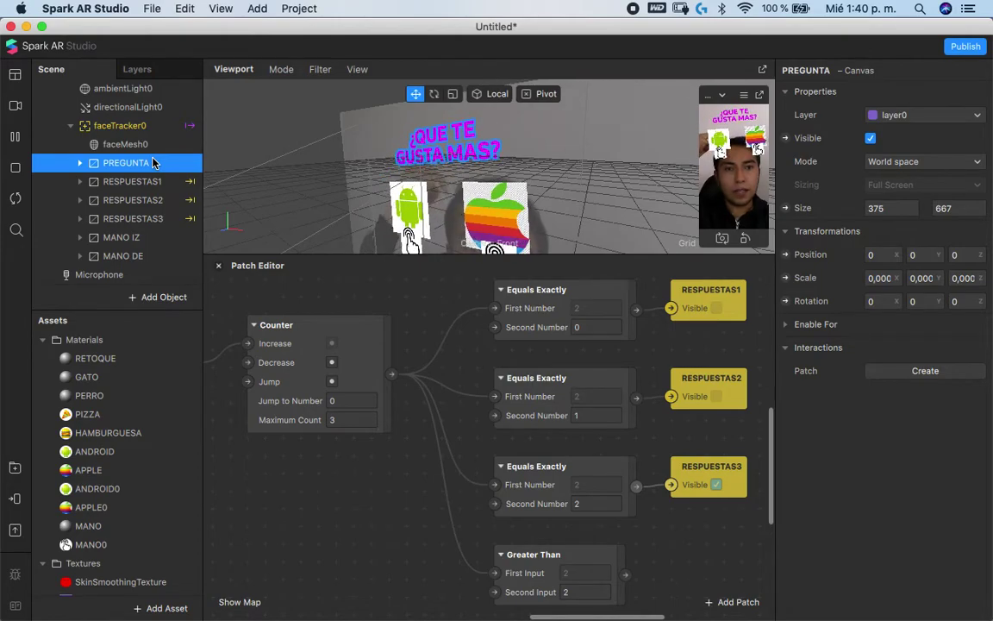
left_click(345, 419)
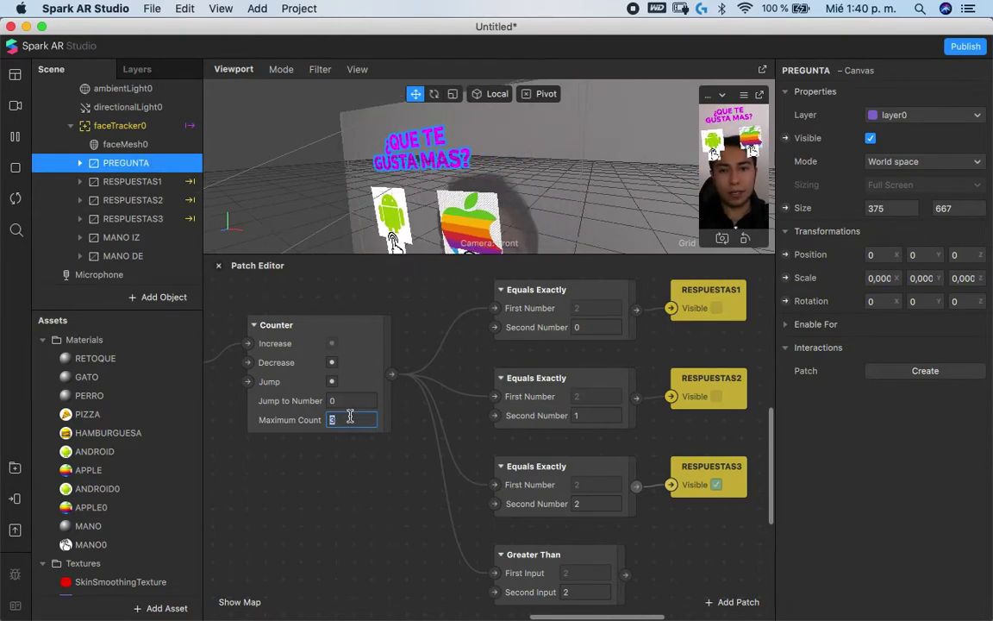
type("20")
key("Return")
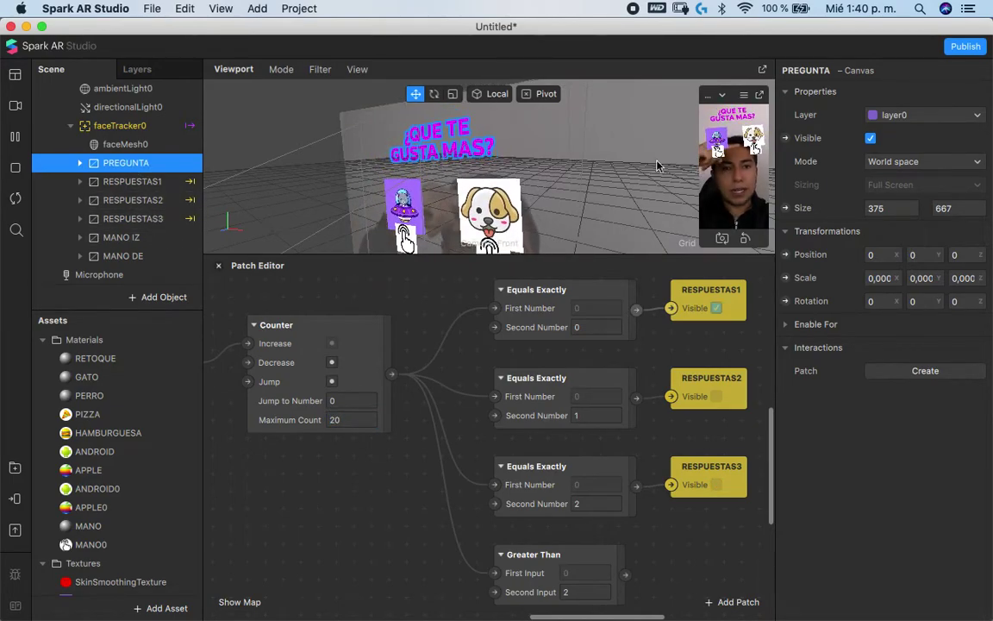
Create a visibility patch for the PREGUNTA canvas and place it beside Greater Than, leaving room between them
left_click(786, 138)
left_click_drag(441, 452, 640, 543)
left_click(640, 543)
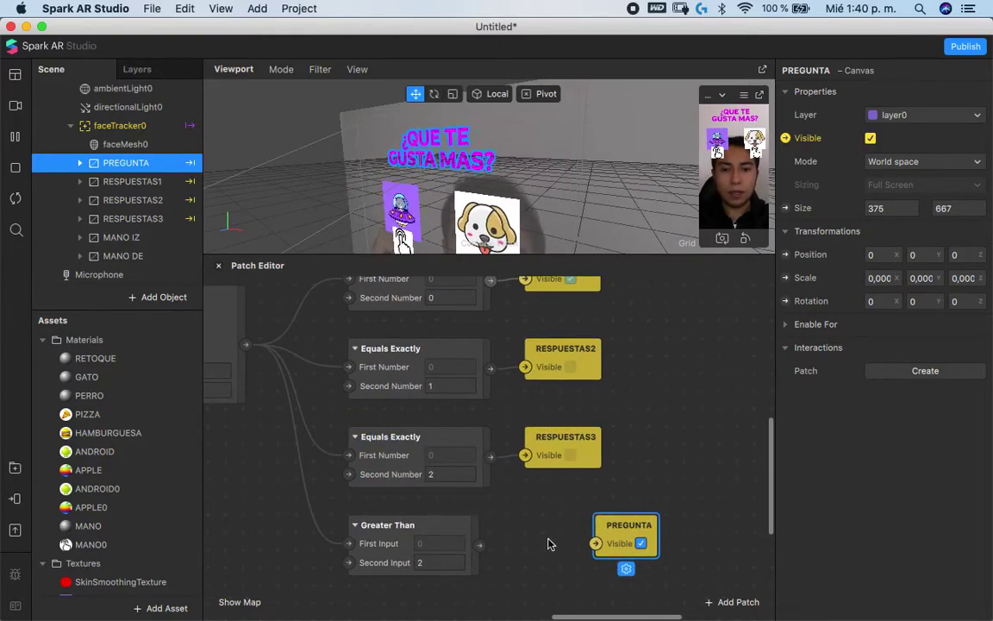
scroll(547, 544, "left", 1)
left_click_drag(643, 533, 660, 532)
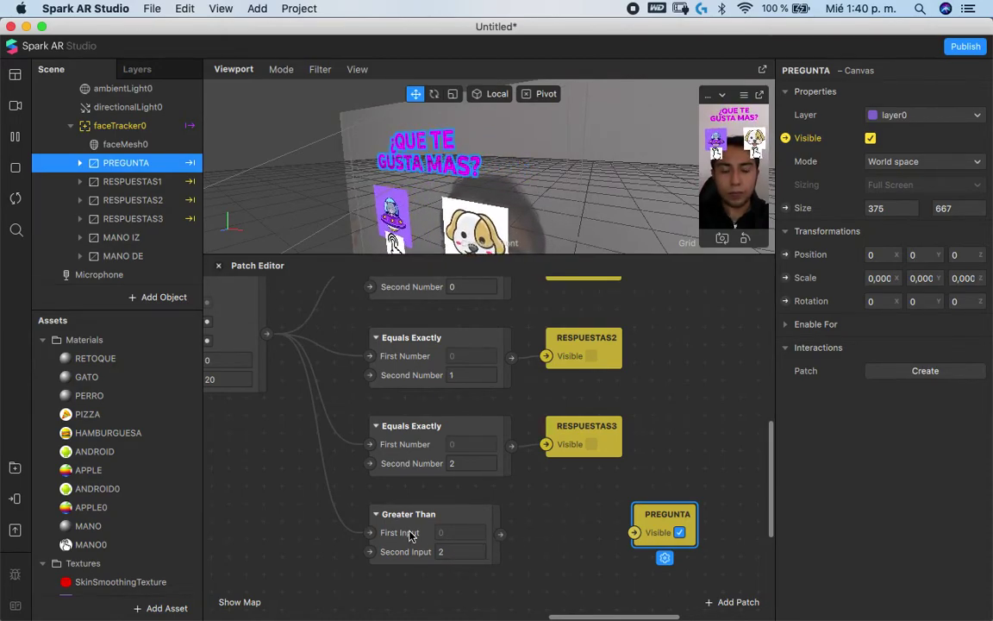
Add a Delay patch and connect it between the Greater Than output and PREGUNTA's visibility
right_click(553, 557)
type("del")
key("Return")
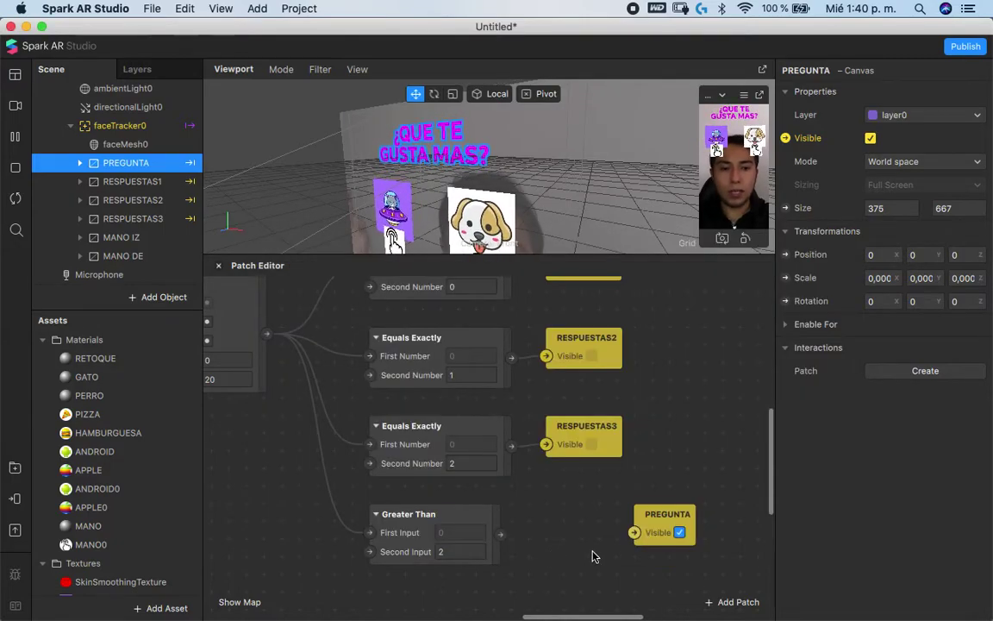
scroll(594, 554, "down", 2)
scroll(594, 554, "right", 2)
left_click_drag(707, 516, 508, 466)
left_click_drag(419, 447, 482, 481)
left_click_drag(561, 440, 635, 441)
left_click_drag(509, 462, 492, 443)
left_click_drag(577, 466, 622, 450)
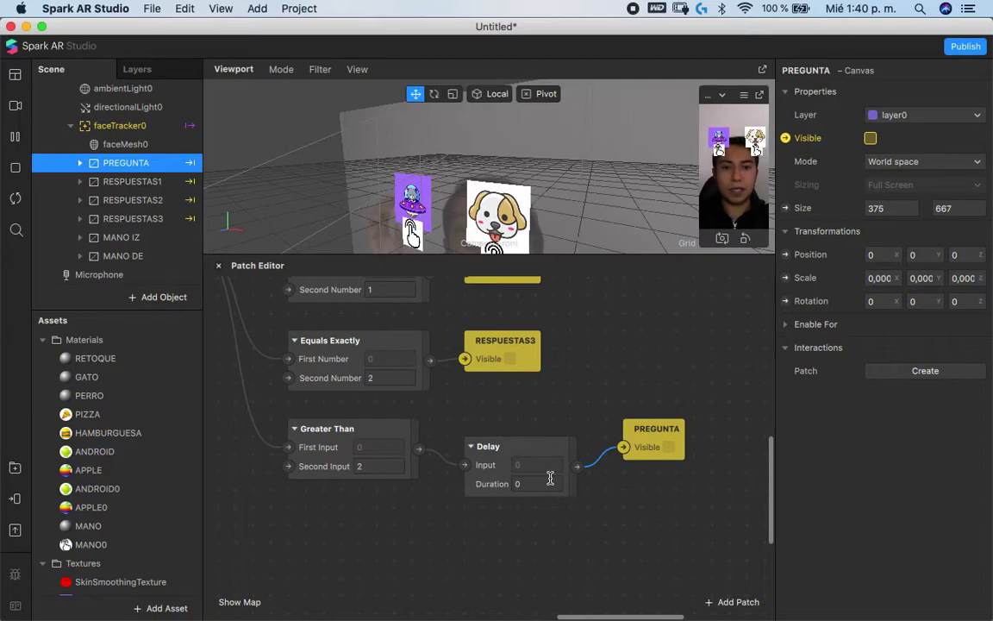
Insert a Not patch between the Delay output and PREGUNTA's visibility
left_click_drag(654, 429, 724, 430)
double_click(616, 482)
left_click_drag(576, 466, 641, 517)
left_click_drag(705, 510, 694, 446)
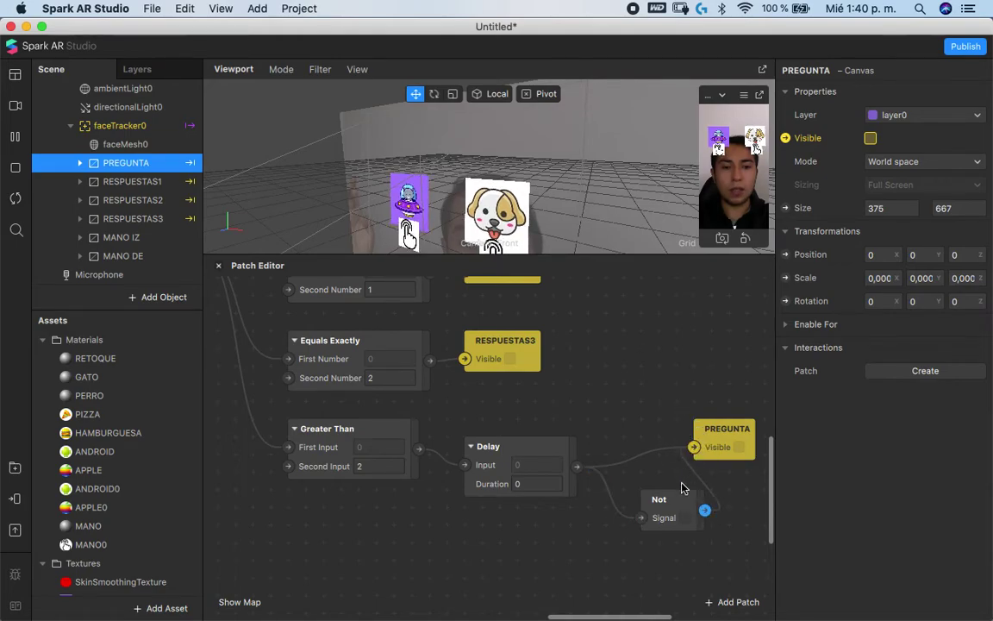
left_click_drag(681, 492, 628, 458)
Set the Delay's Duration to 1 and restart the effect in an enlarged preview
left_click(546, 483)
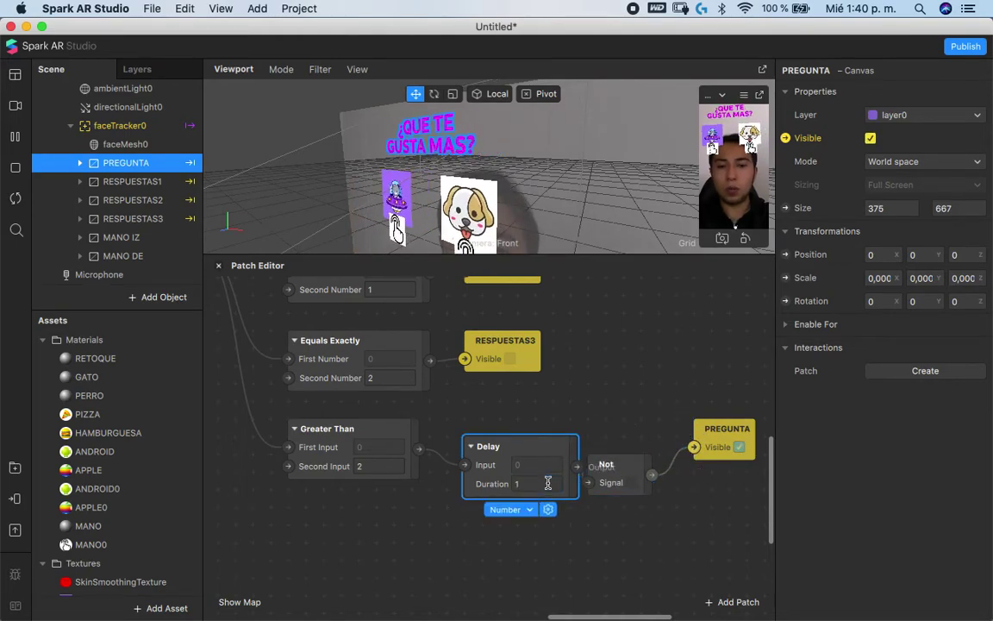
left_click_drag(685, 254, 664, 397)
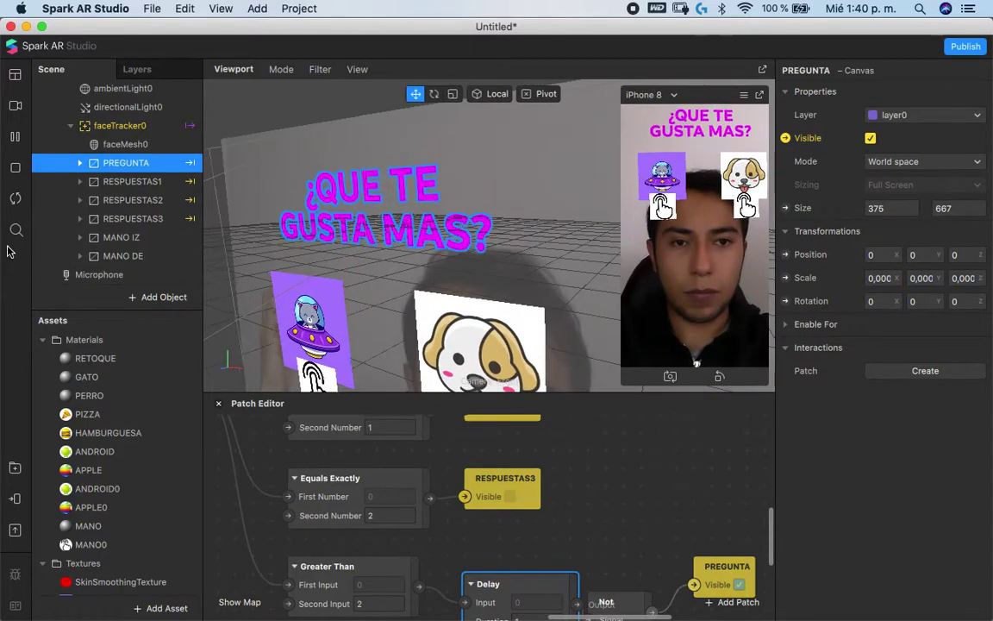
left_click(15, 200)
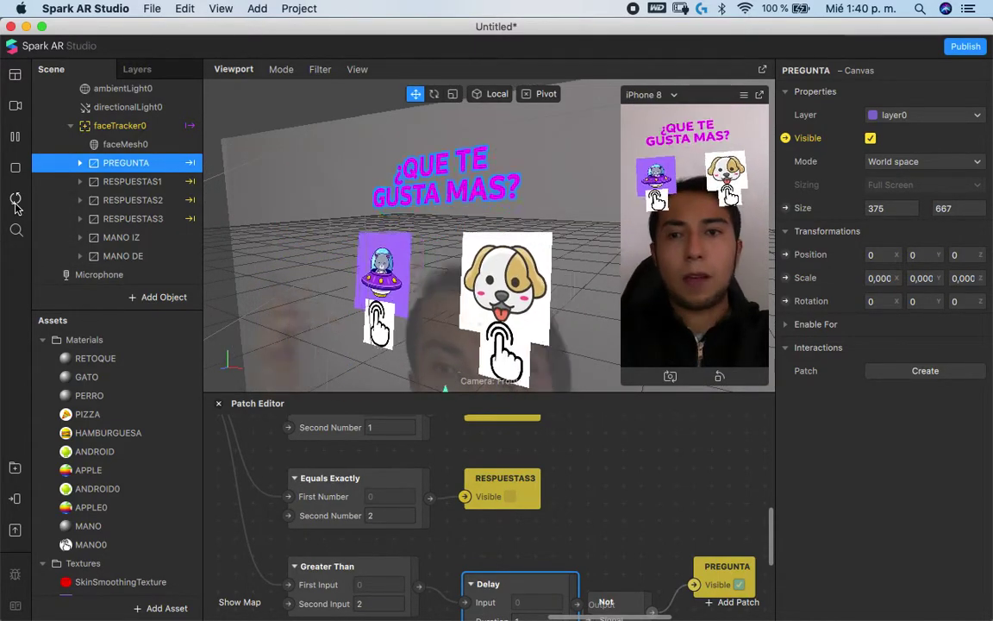
Hide the MANO IZ and MANO DE canvases together by switching off their Visible property
left_click(125, 238)
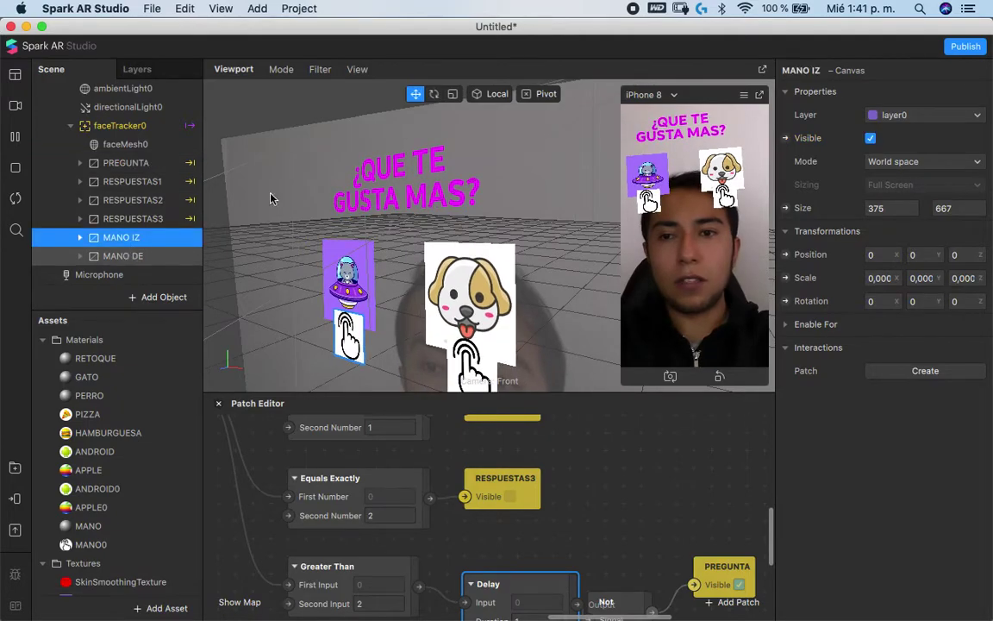
left_click(129, 255, "shift")
left_click(871, 139)
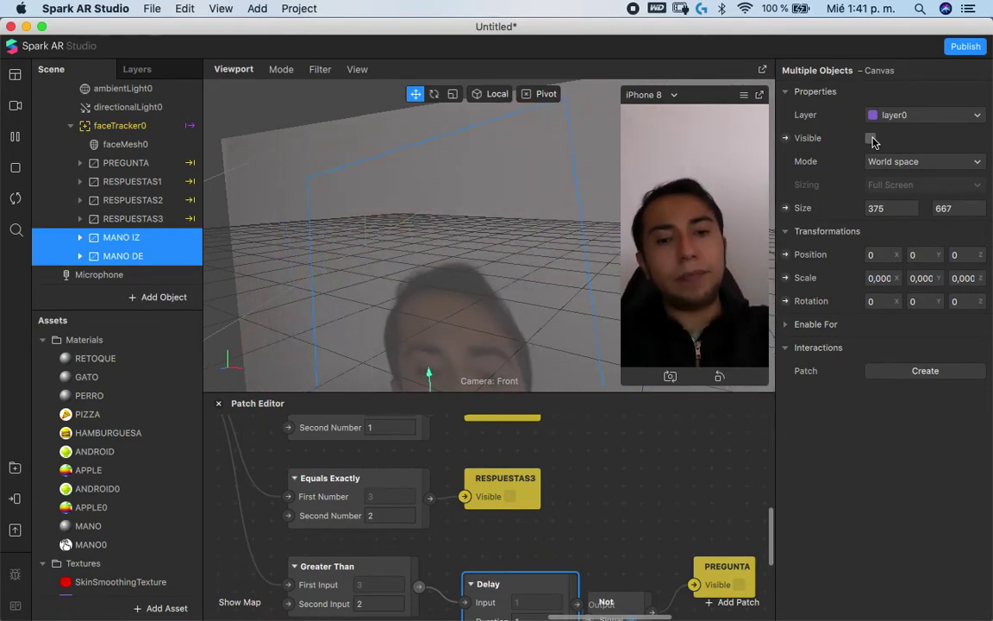
Move the Not patch up so it lines up with the Delay patch
scroll(638, 493, "down", 2)
scroll(638, 493, "down", 2)
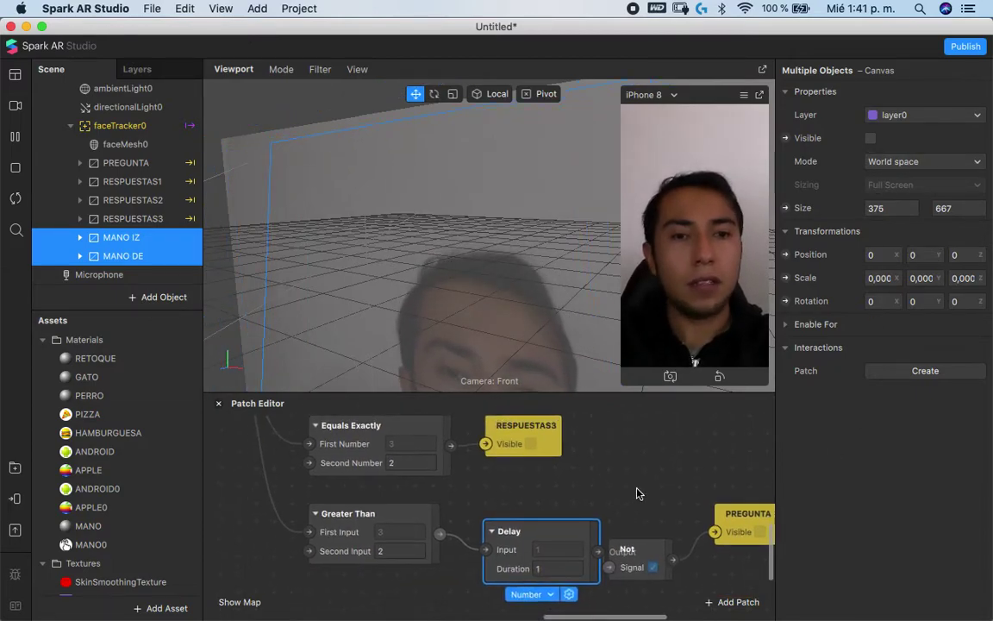
left_click_drag(626, 549, 627, 532)
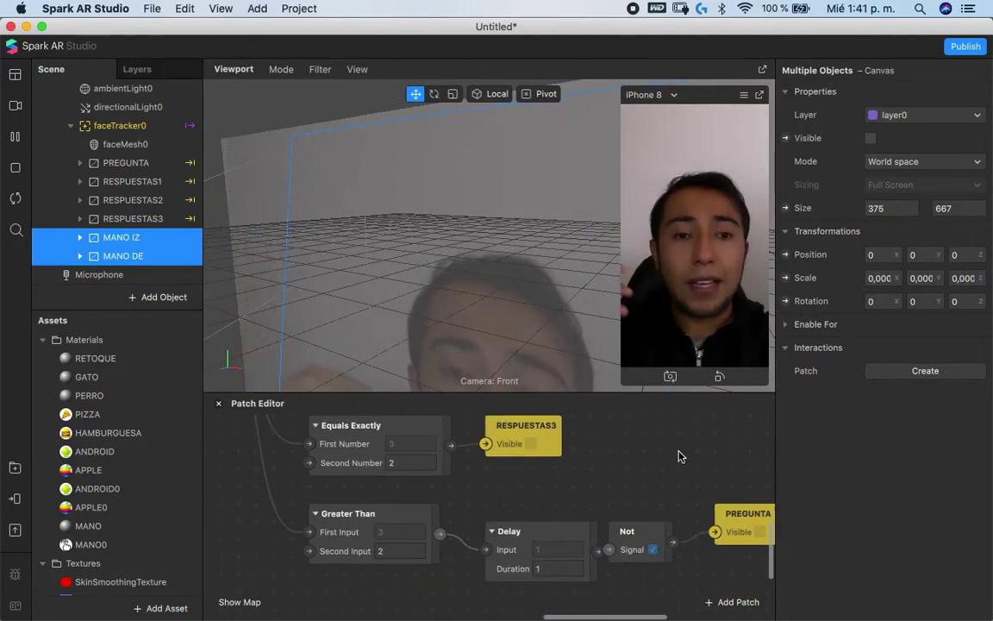
Add a Switch patch above the Or and Pulse patches of the head rotation chain
scroll(679, 456, "left", 5)
scroll(678, 456, "down", 3)
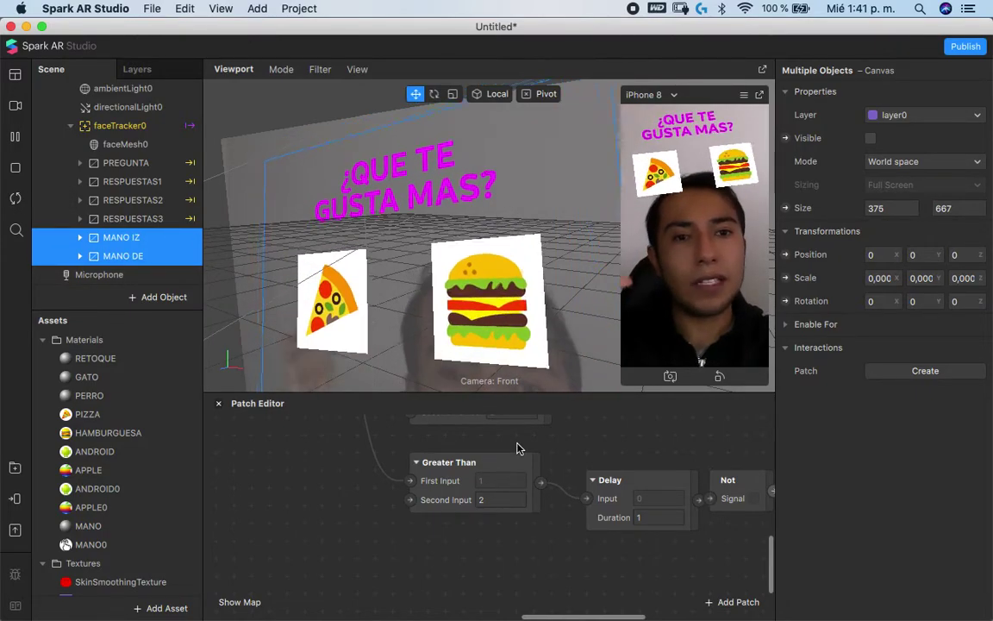
scroll(494, 470, "left", 10)
scroll(491, 470, "up", 10)
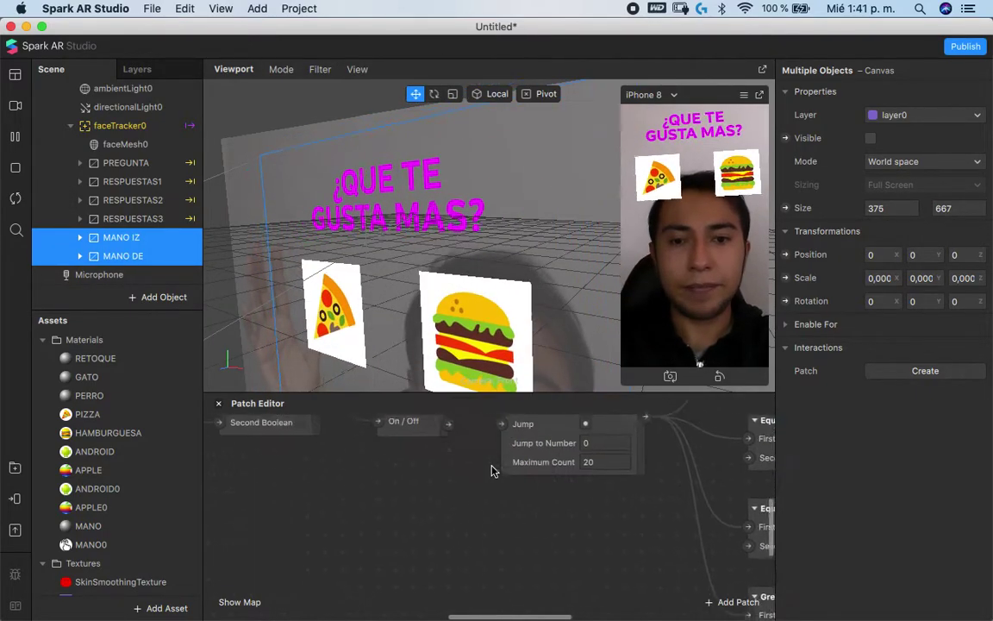
scroll(492, 471, "left", 15)
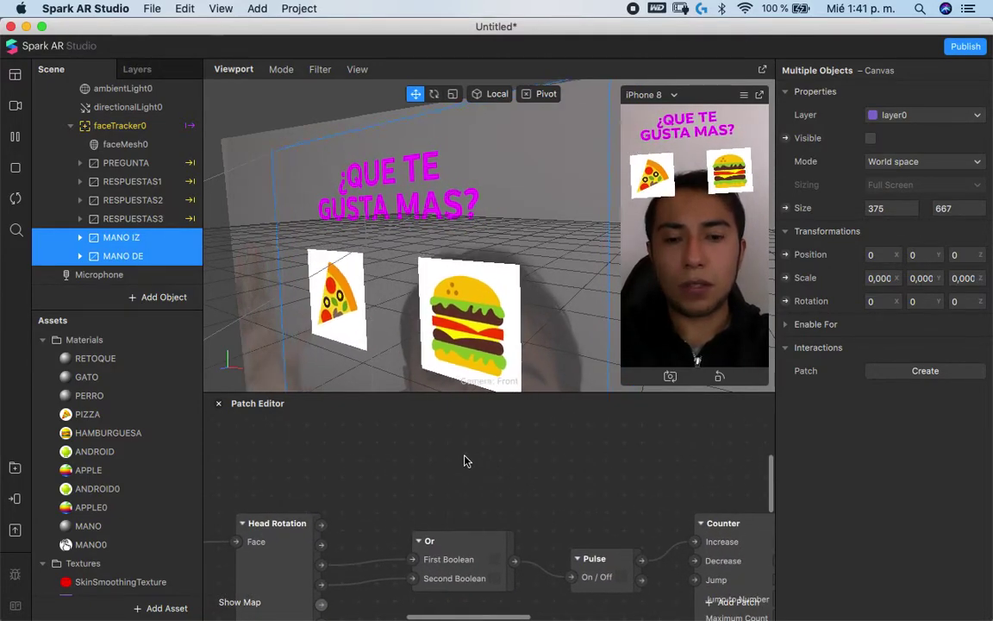
double_click(465, 459)
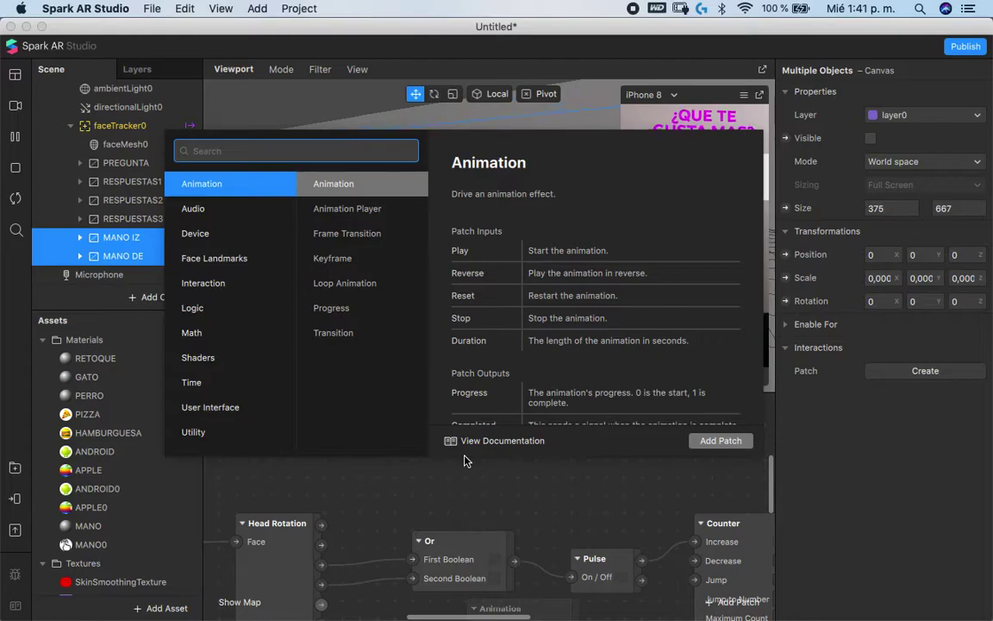
type("sw")
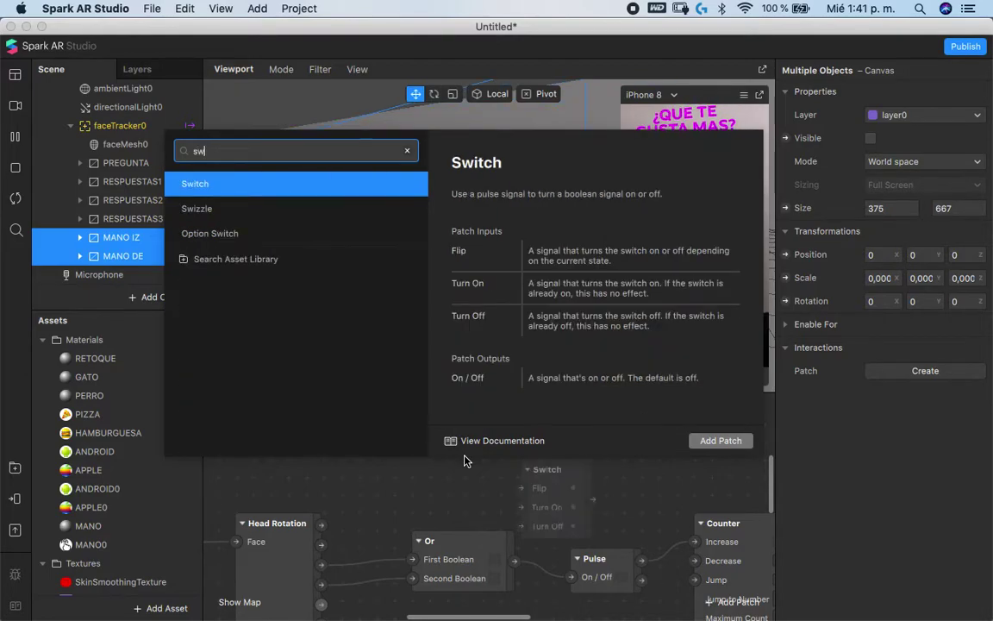
key("Return")
scroll(517, 483, "up", 2)
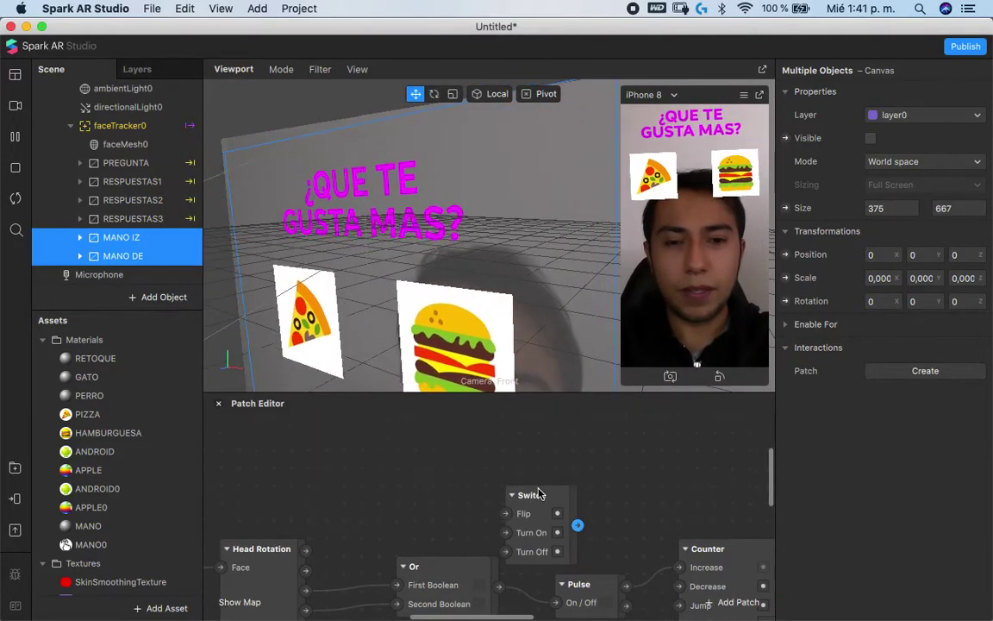
Move the Switch patch up and away from the Head Rotation chain to free space beside it
left_click_drag(523, 464, 452, 413)
scroll(610, 469, "left", 1)
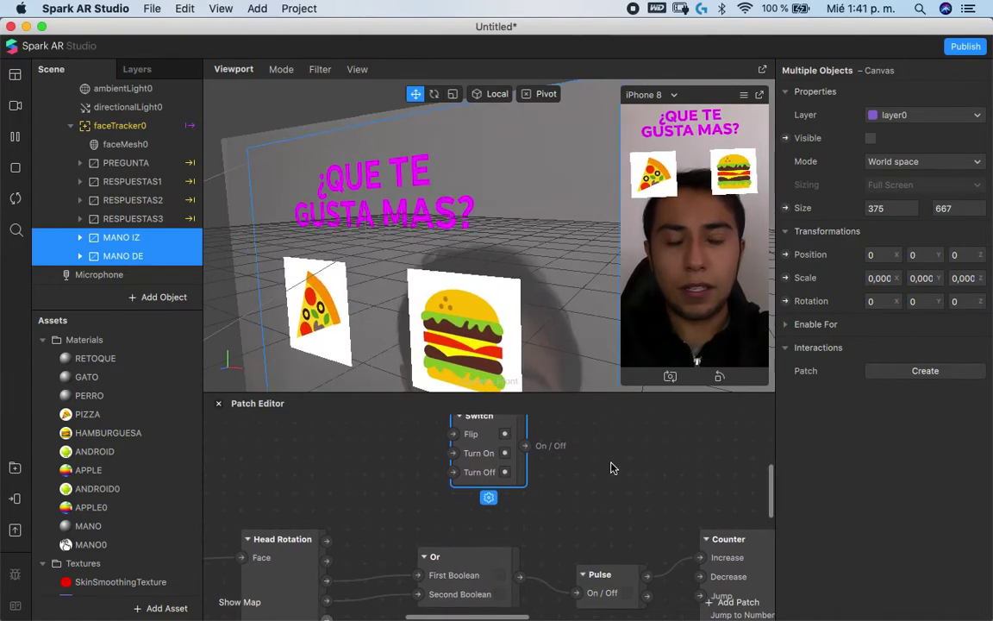
scroll(610, 468, "up", 2)
scroll(571, 489, "right", 2)
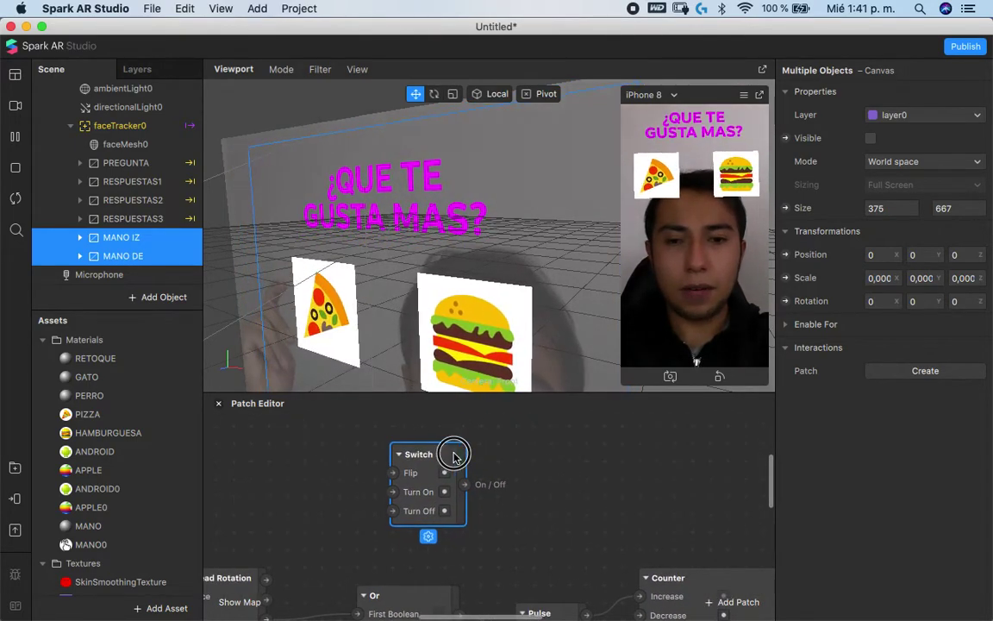
left_click_drag(451, 456, 608, 417)
scroll(597, 433, "down", 2)
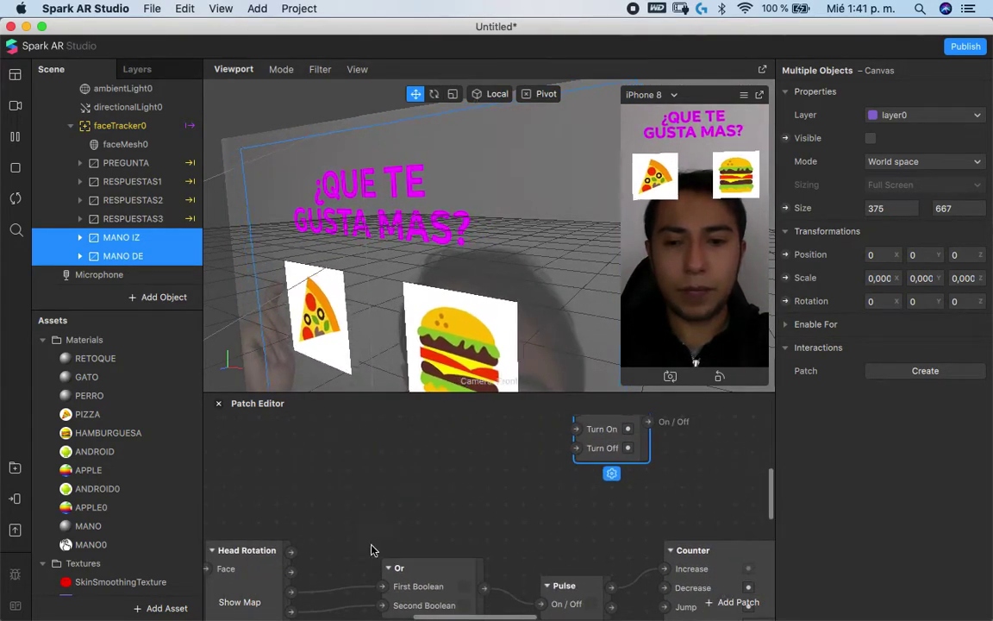
Examine how the other open project wires Pulse, Delay and Switch patches to the hands' visibility, and return to the question project
key("ctrl+Up")
left_click(330, 279)
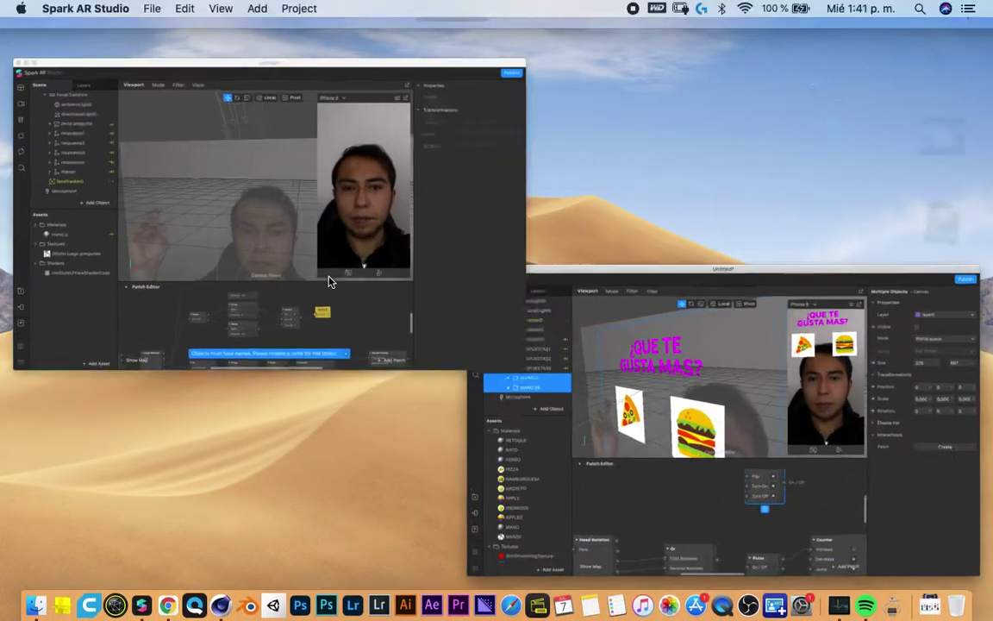
scroll(405, 501, "up", 3)
scroll(404, 501, "left", 2)
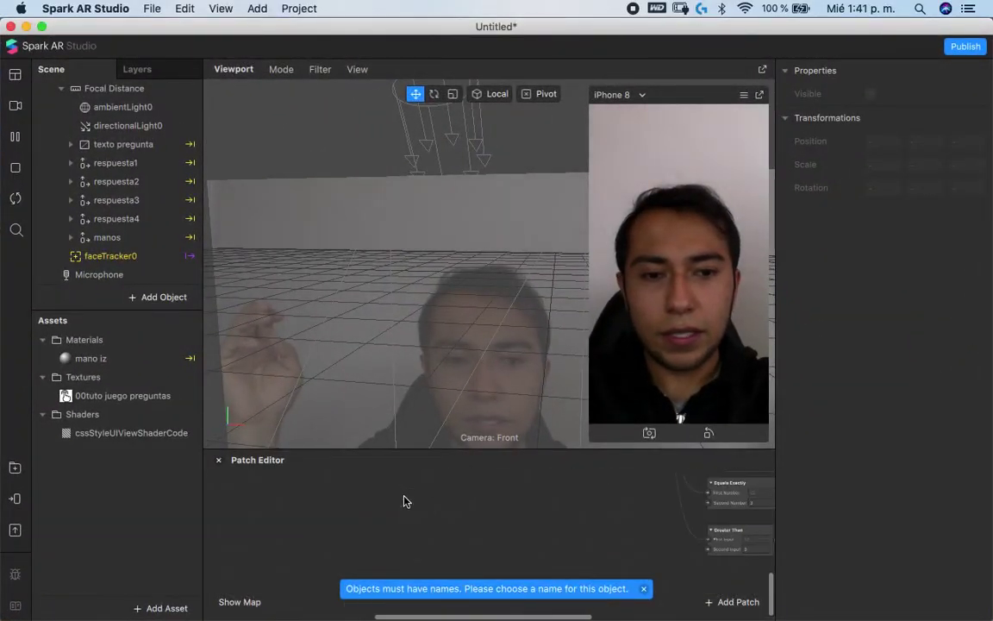
key("ctrl+Right")
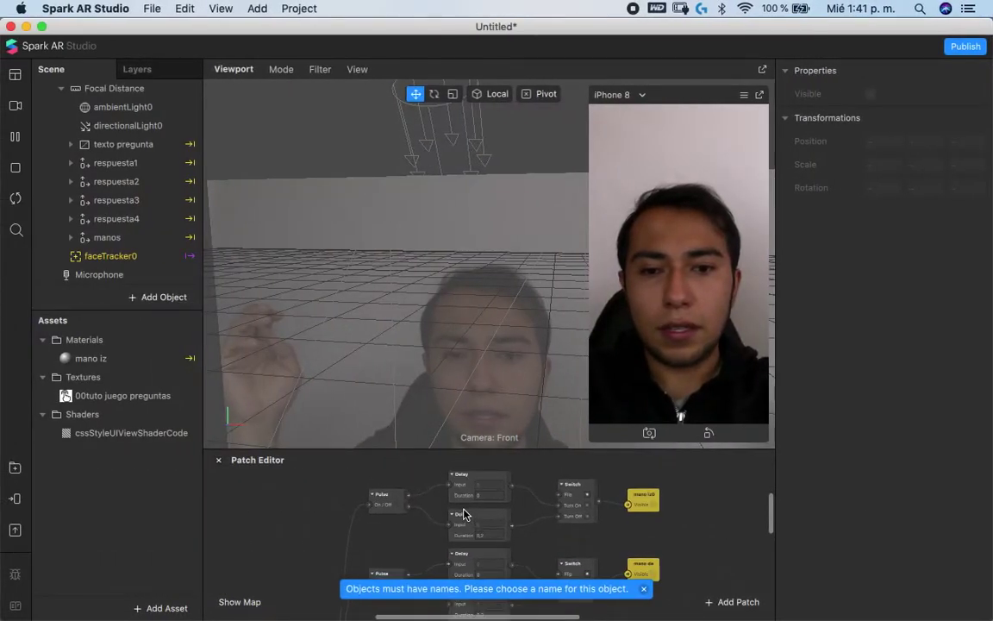
key("ctrl+Up")
left_click(332, 192)
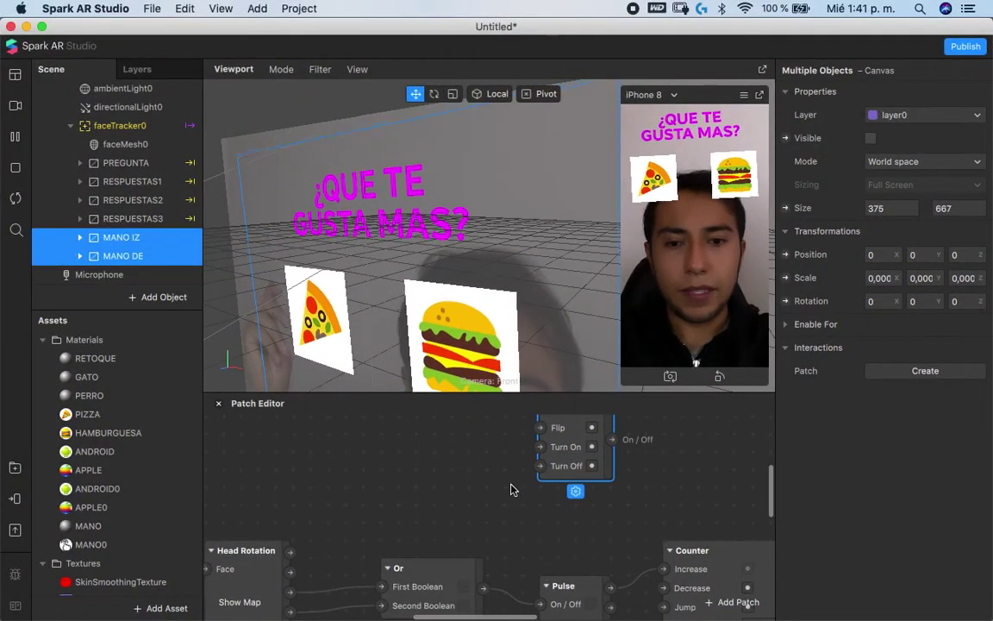
Add a Pulse patch above the Or patch and feed it from the Head Rotation output that drives Or's First Boolean
left_click_drag(535, 476, 620, 459)
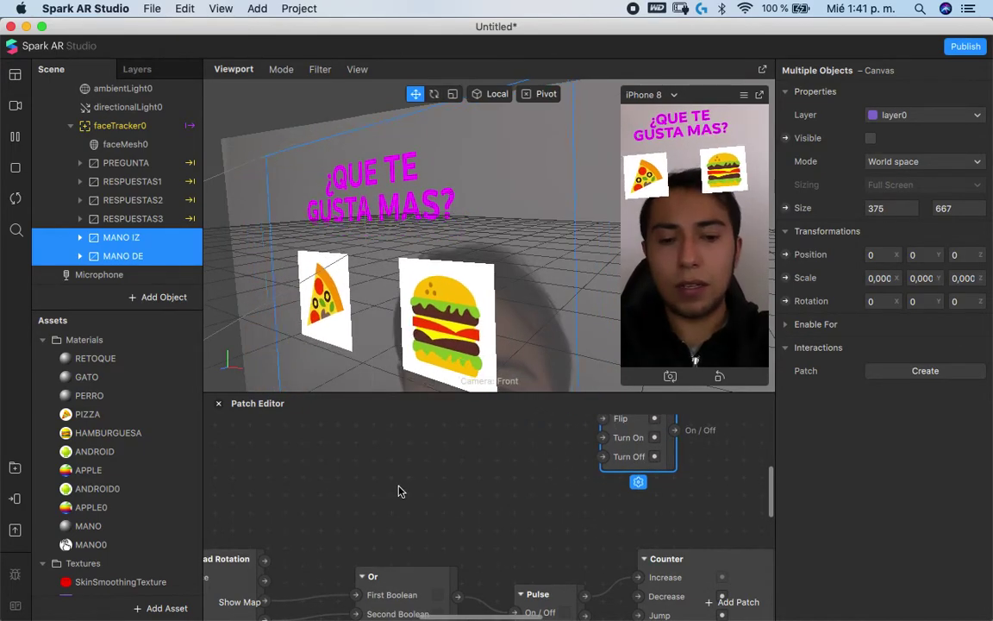
double_click(399, 492)
type("pu")
key("Return")
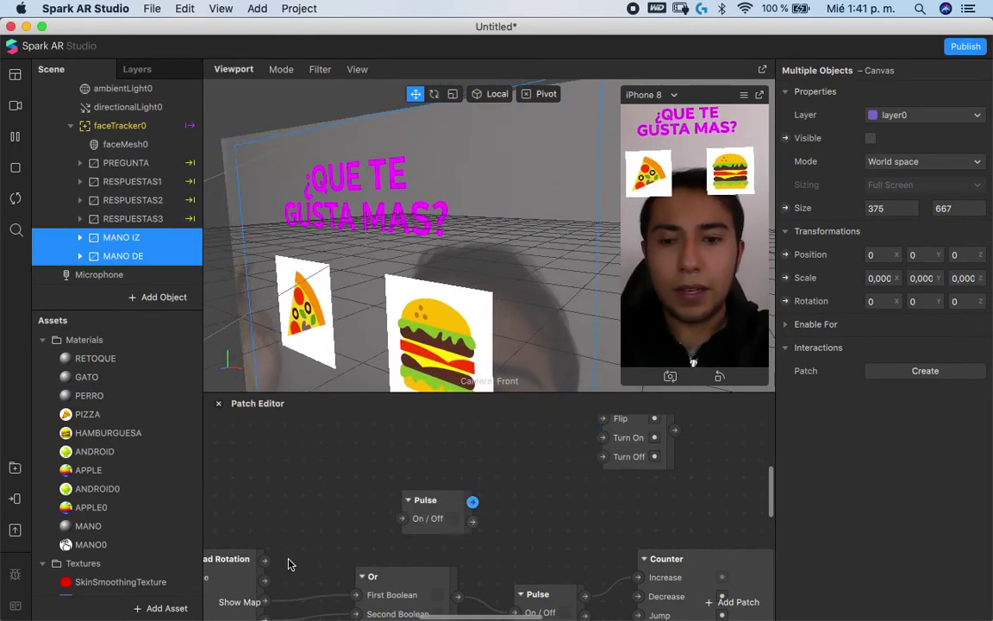
scroll(260, 502, "down", 1)
left_click_drag(266, 589, 398, 457)
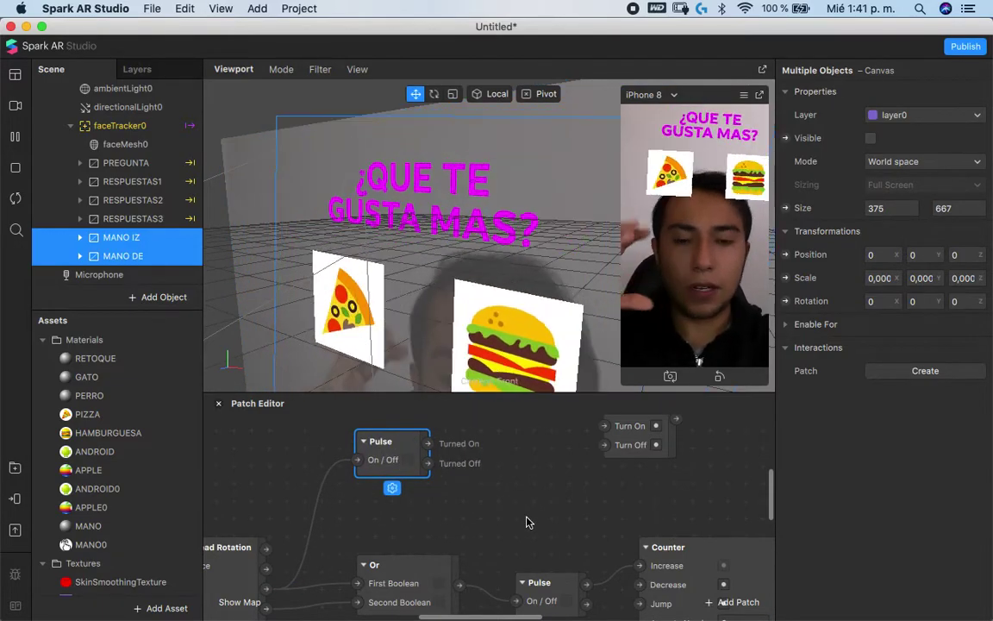
Move the new Pulse and the Switch patches higher, leaving a gap between them
scroll(478, 532, "left", 2)
scroll(478, 532, "up", 5)
left_click_drag(348, 536, 349, 469)
scroll(654, 488, "up", 3)
left_click_drag(638, 559, 686, 465)
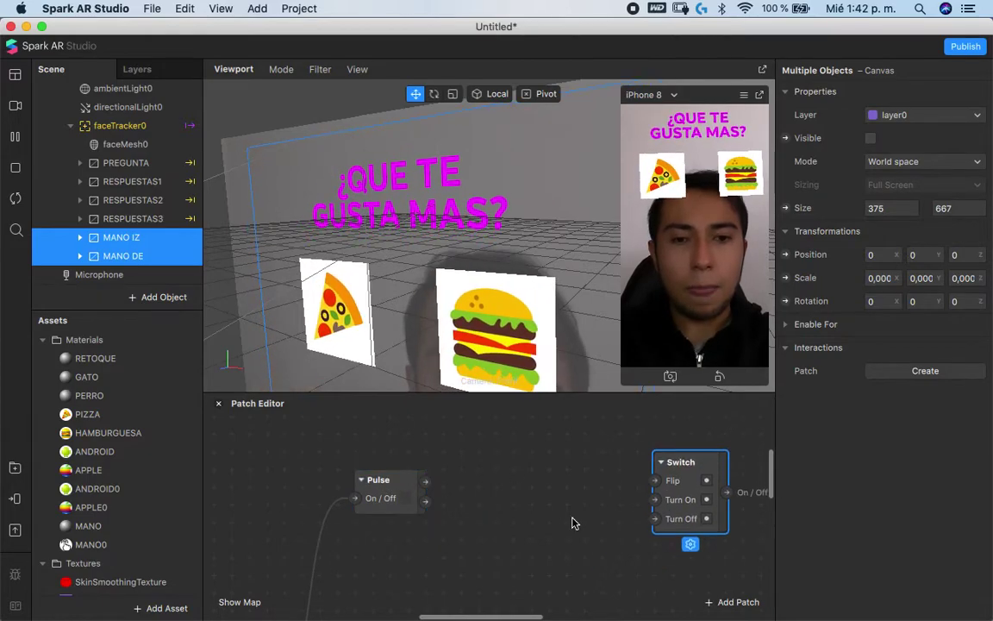
Add a Delay patch between Pulse and Switch and connect Pulse's Turned On output to its Input
double_click(573, 523)
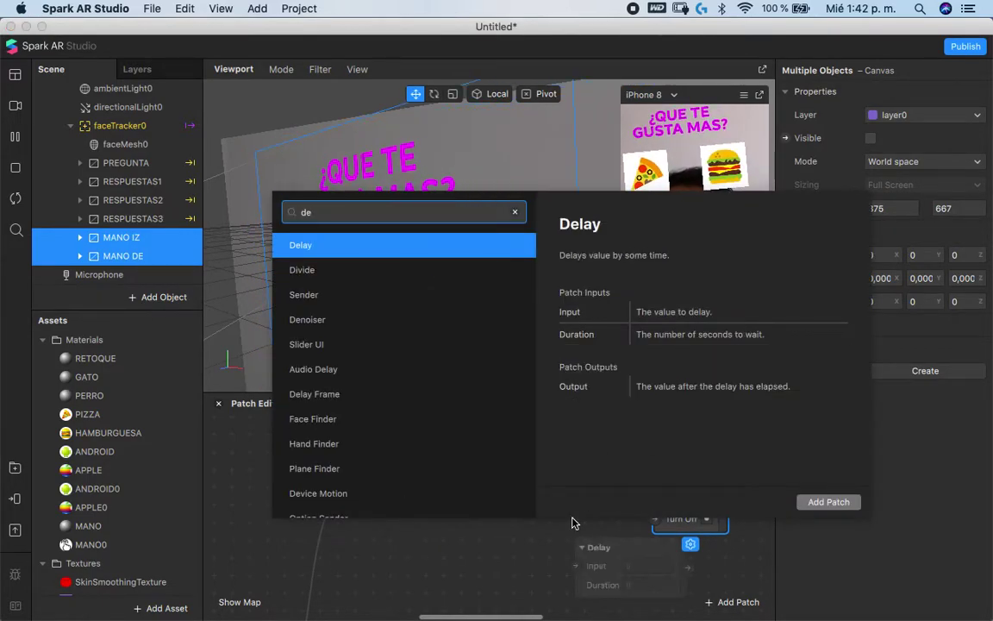
key("Return")
left_click_drag(598, 545, 519, 427)
left_click_drag(425, 481, 497, 447)
scroll(604, 448, "right", 3)
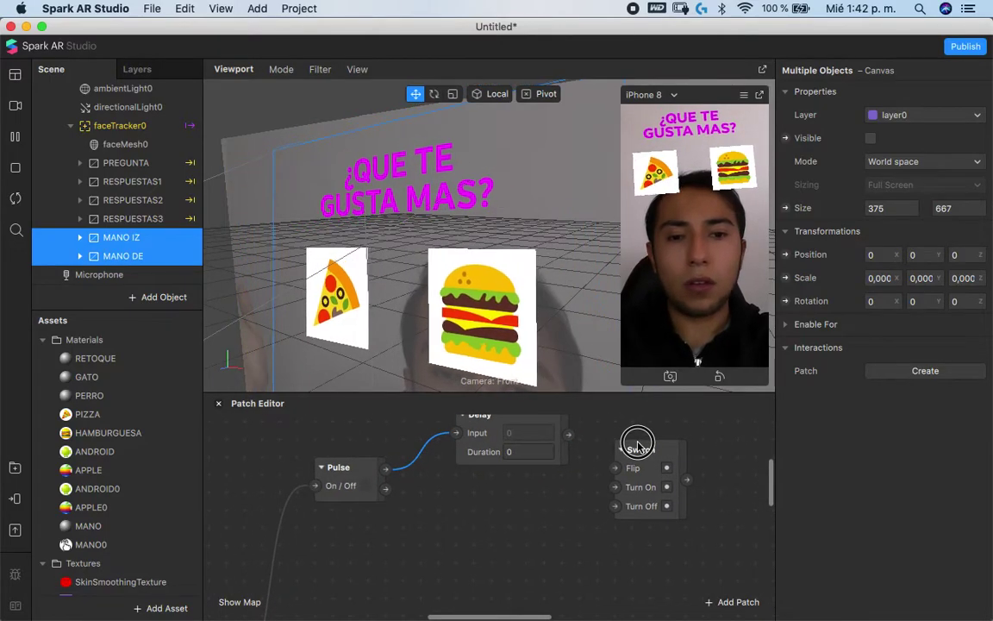
Duplicate the Delay patch, place the copy below the original and connect Pulse's Turned Off output to it
left_click(455, 473)
key("super+d")
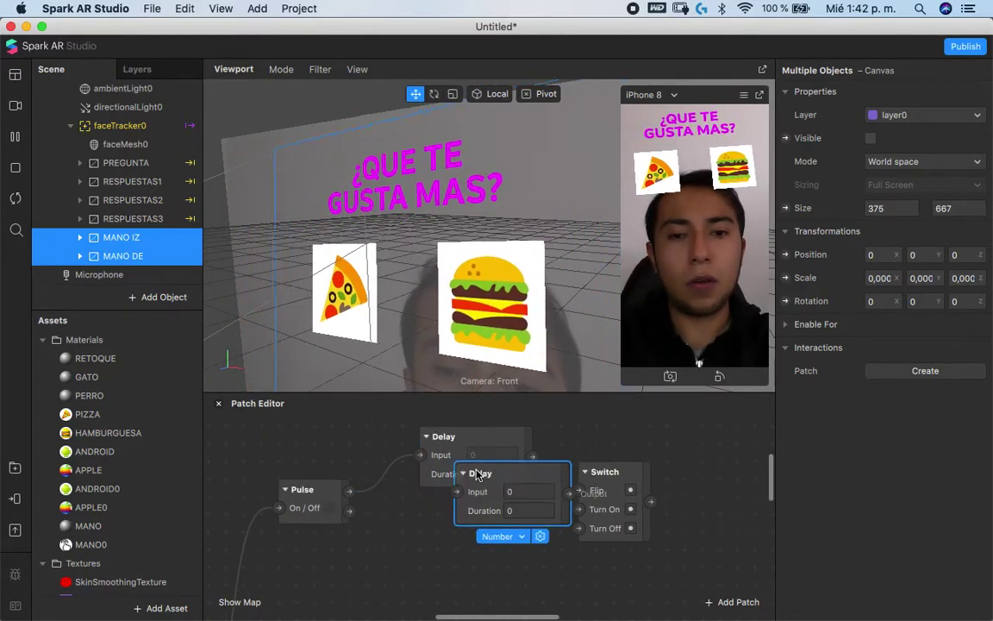
left_click_drag(472, 470, 439, 526)
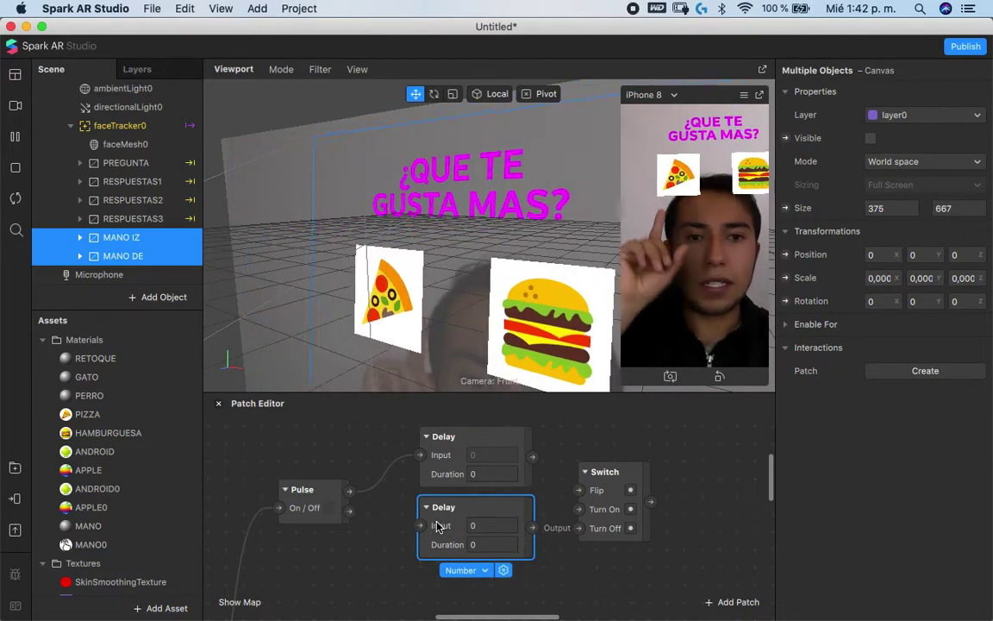
left_click_drag(349, 510, 420, 525)
Connect the upper Delay to the Switch's Turn On and the lower Delay to Turn Off, setting the lower Duration to 0,2
left_click_drag(603, 473, 620, 437)
left_click_drag(532, 456, 592, 475)
key("Escape")
left_click_drag(533, 528, 601, 494)
left_click(493, 544)
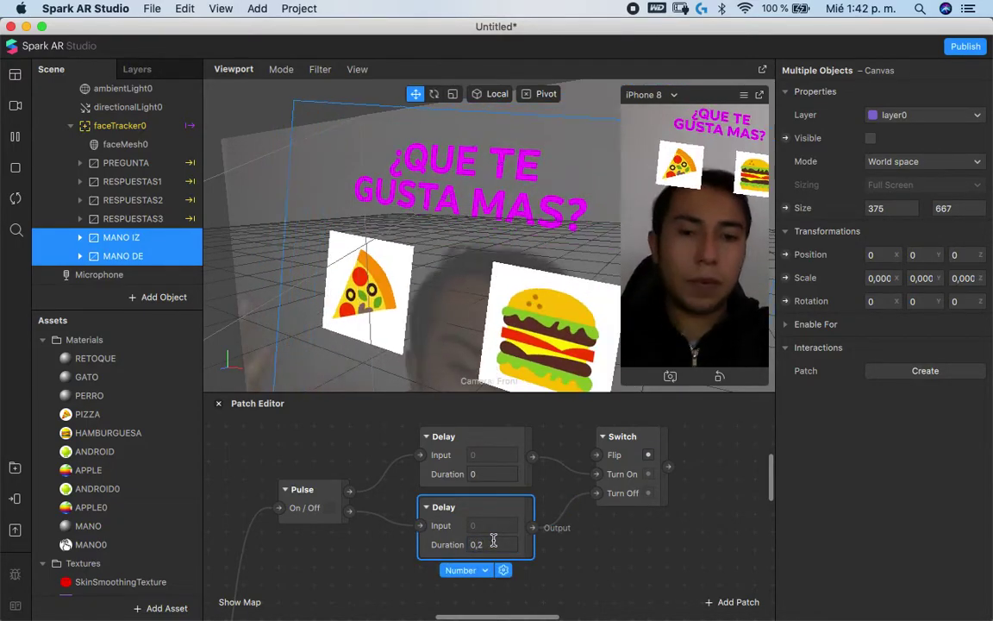
left_click(603, 543)
Create a Visible patch for the MANO IZ canvas and drive it from the Switch's On / Off output
scroll(517, 483, "right", 3)
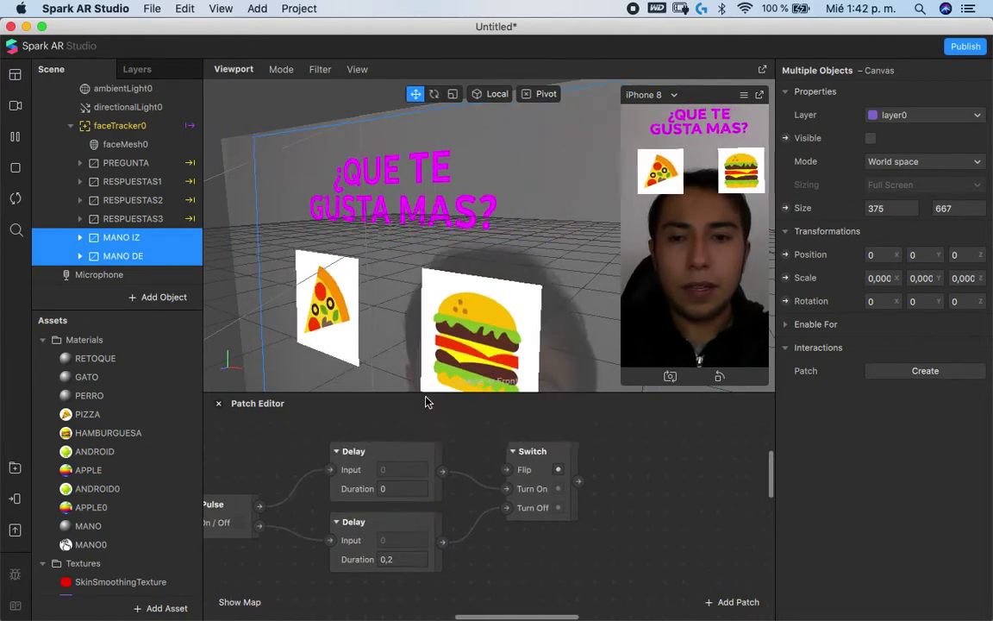
left_click(129, 243)
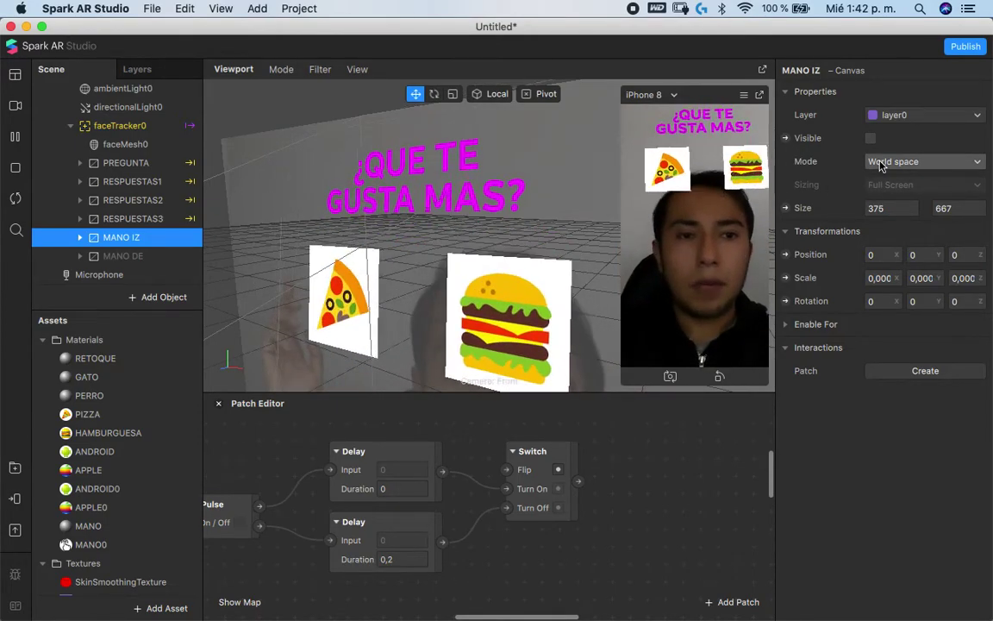
left_click(785, 139)
left_click_drag(520, 531, 647, 492)
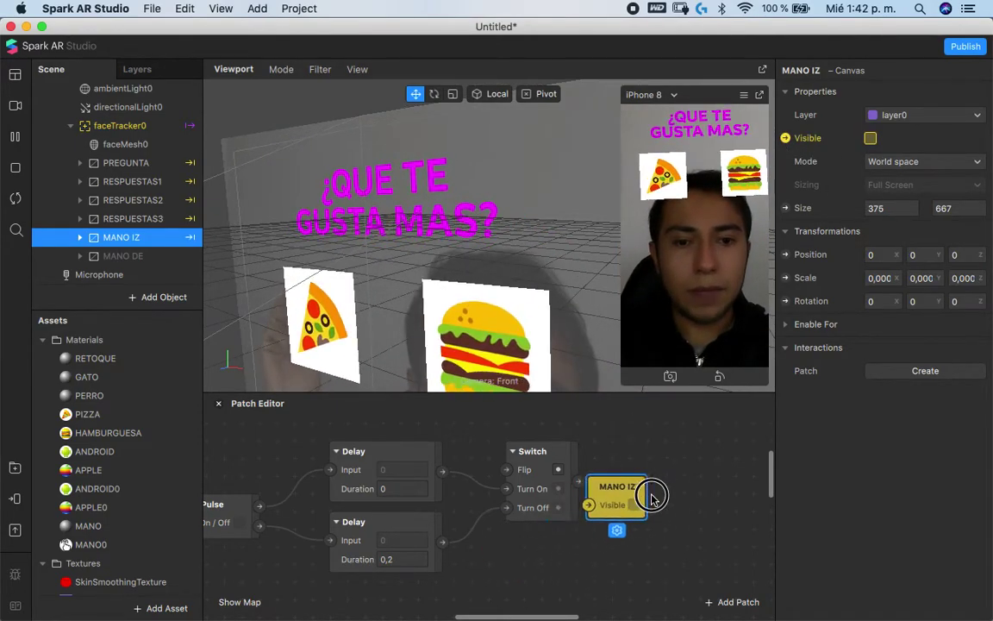
left_click_drag(578, 481, 651, 465)
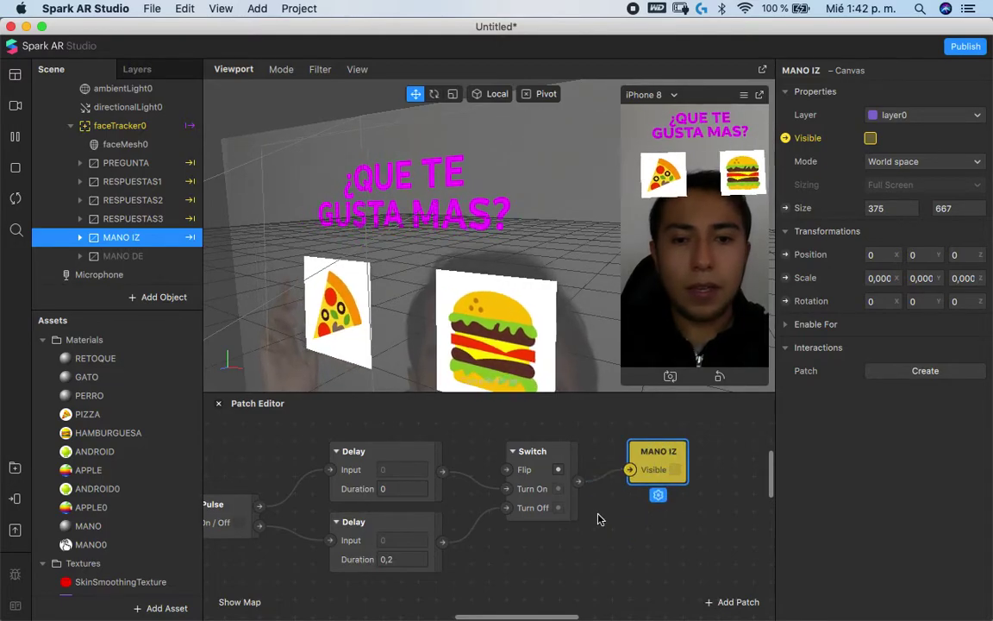
Duplicate the Pulse, both Delay patches and the Switch together, and place the copies above the originals
scroll(537, 462, "left", 3)
left_click_drag(587, 564, 288, 483)
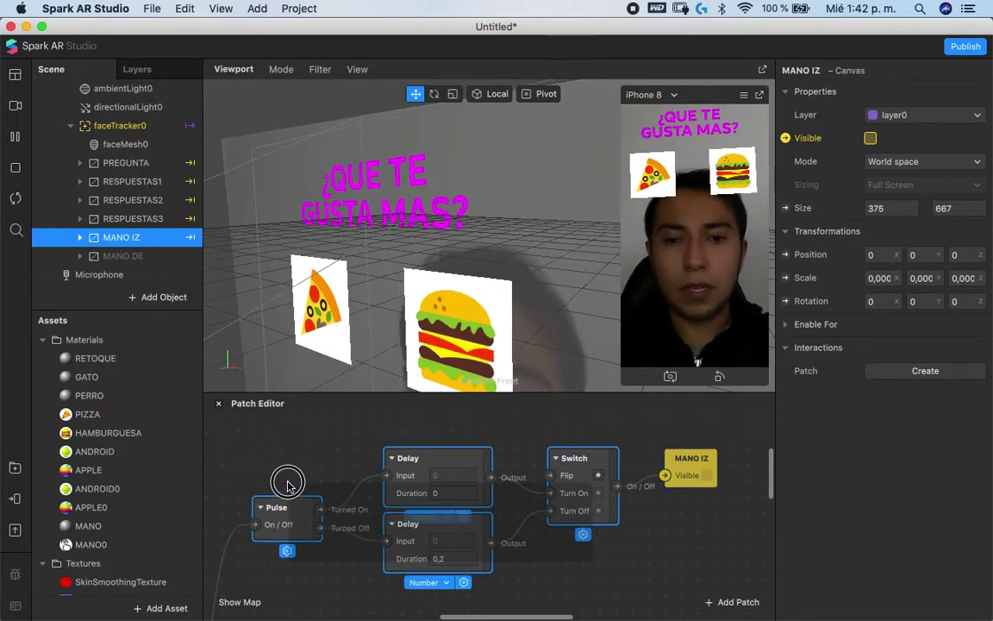
key("super+d")
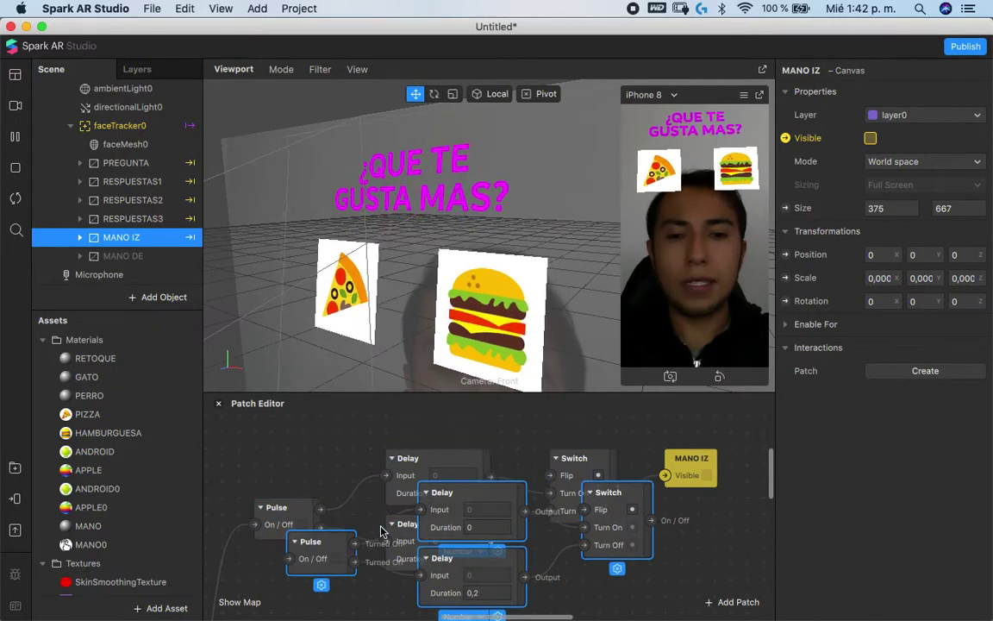
left_click_drag(435, 482, 417, 369)
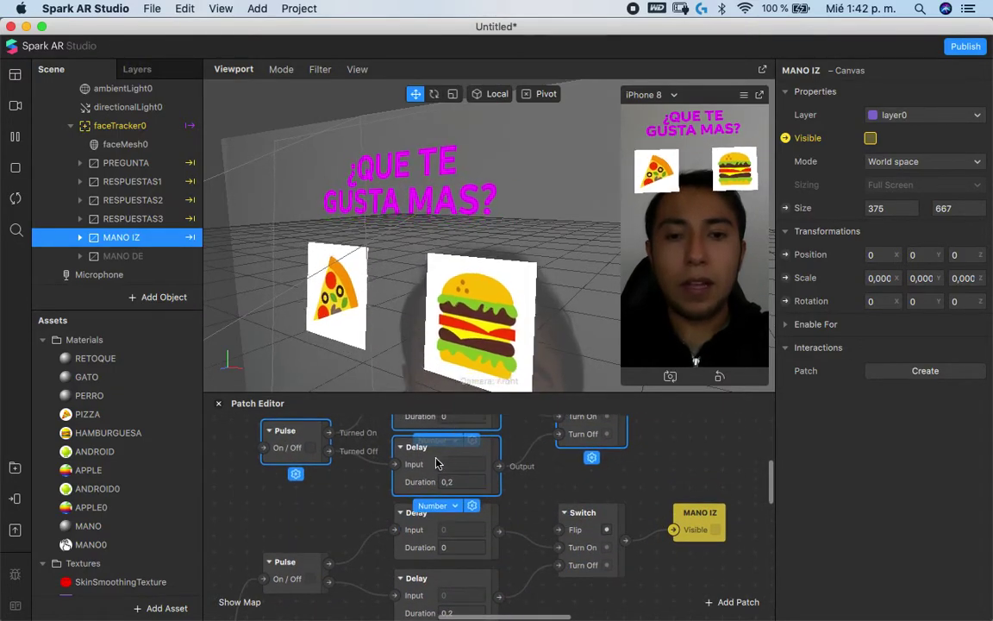
Connect the Head Rotation output that feeds Or's Second Boolean to the duplicated Pulse patch
scroll(468, 487, "down", 3)
scroll(468, 487, "down", 3)
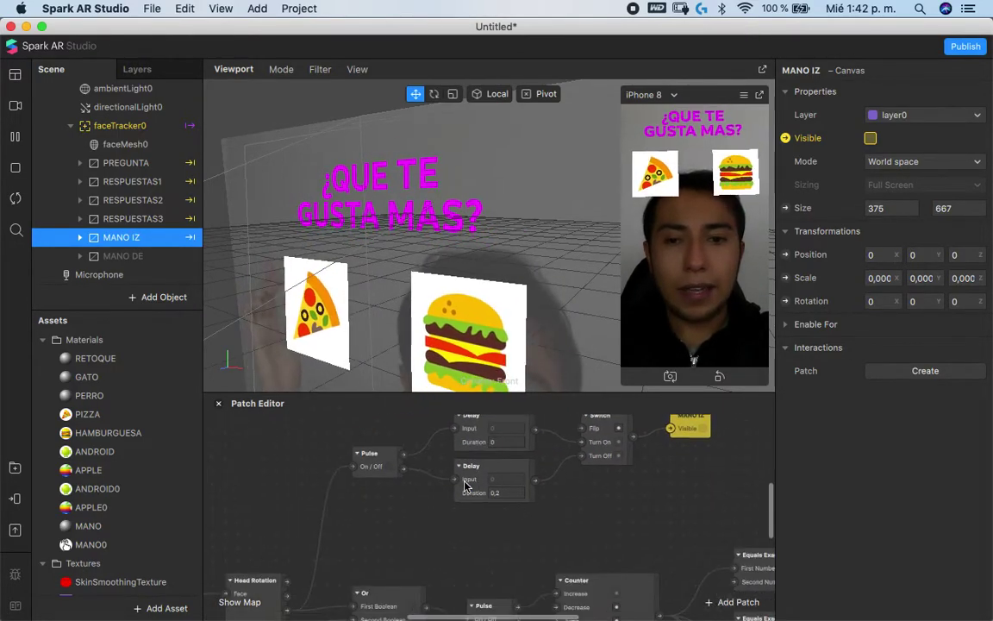
scroll(465, 487, "down", 5)
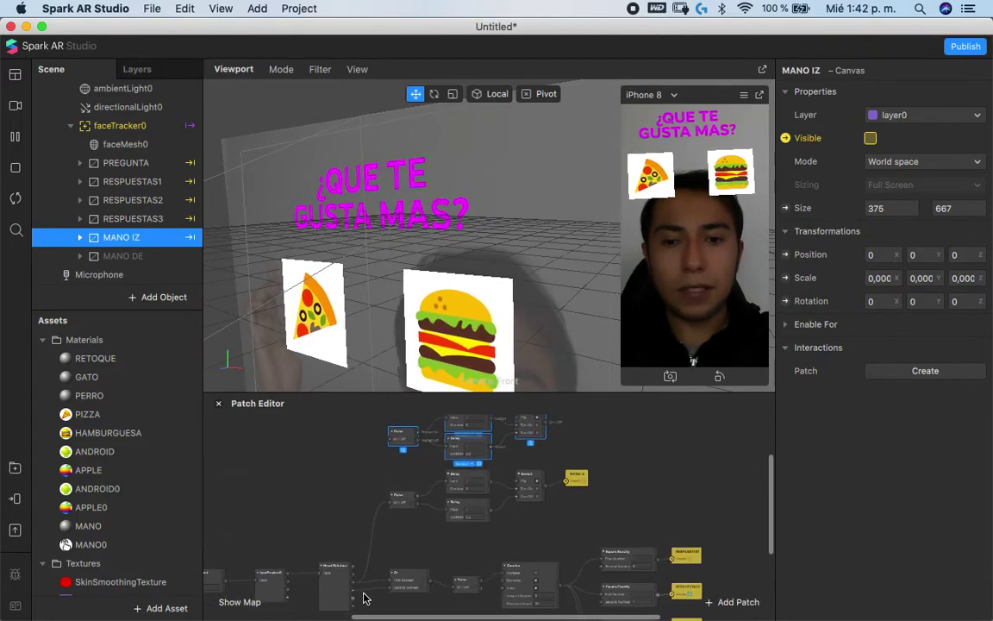
left_click_drag(354, 591, 388, 437)
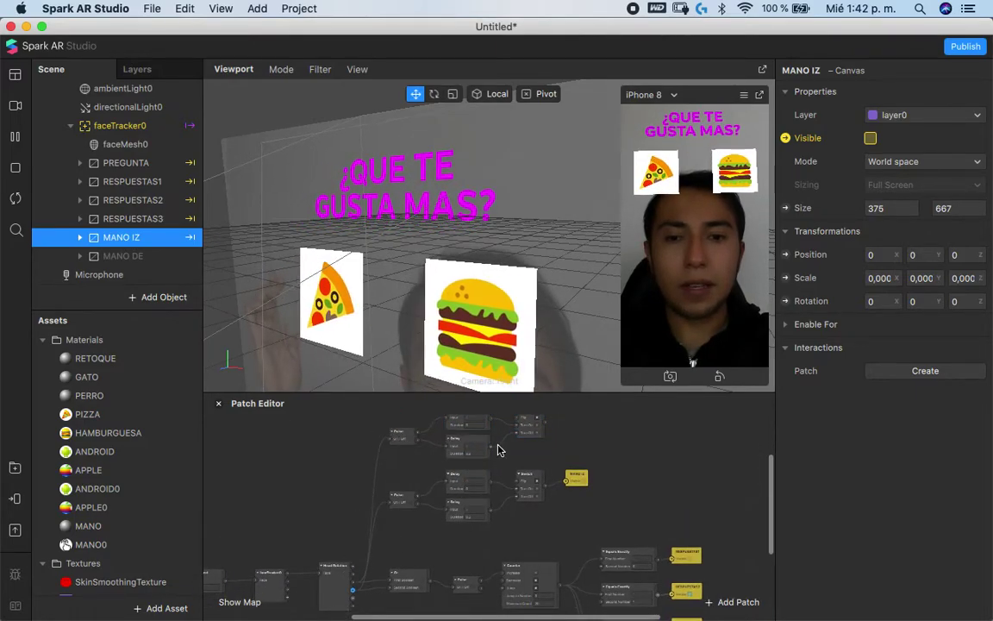
Create a Visible patch for the MANO DE canvas and connect the duplicated Switch's output to it
scroll(654, 470, "up", 5)
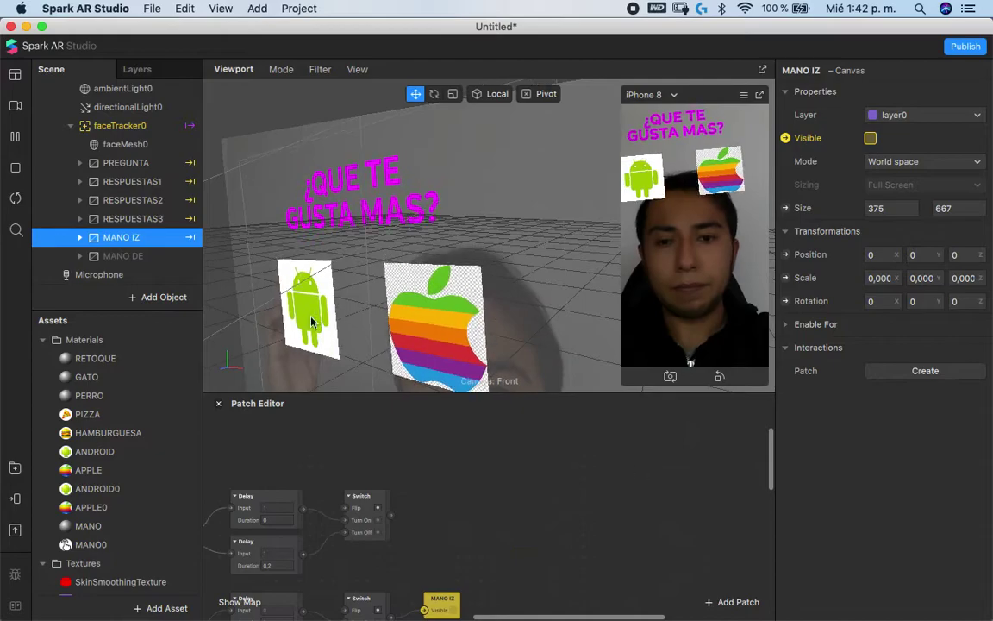
left_click(137, 256)
left_click(785, 138)
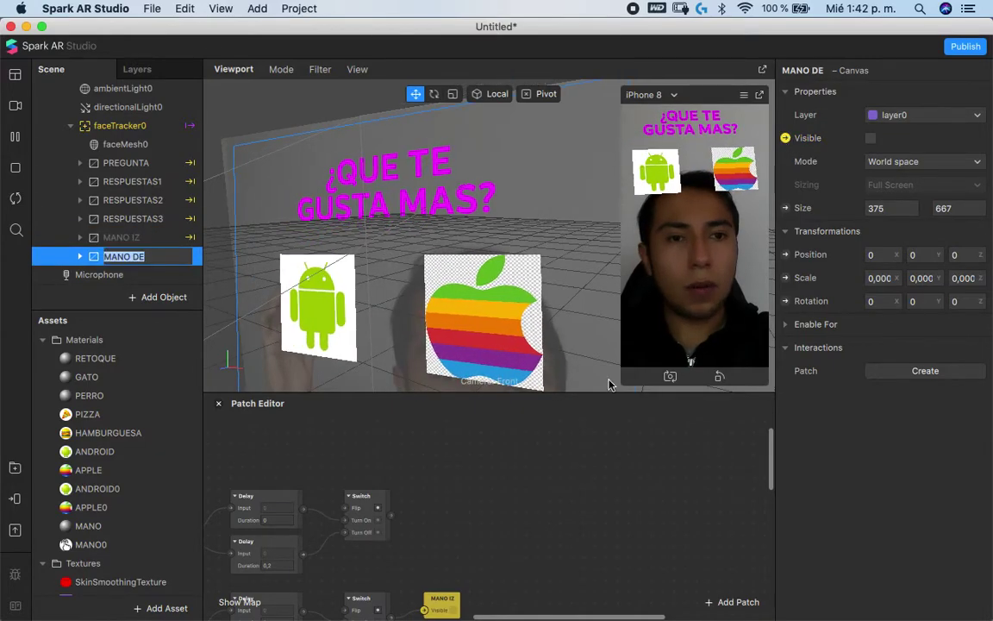
scroll(507, 540, "up", 5)
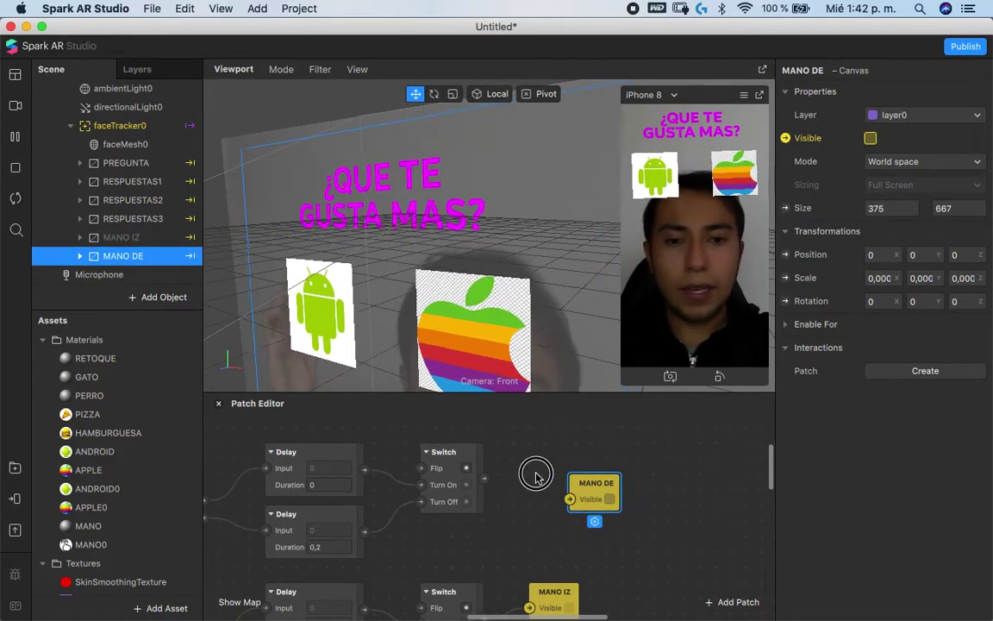
left_click_drag(575, 499, 515, 481)
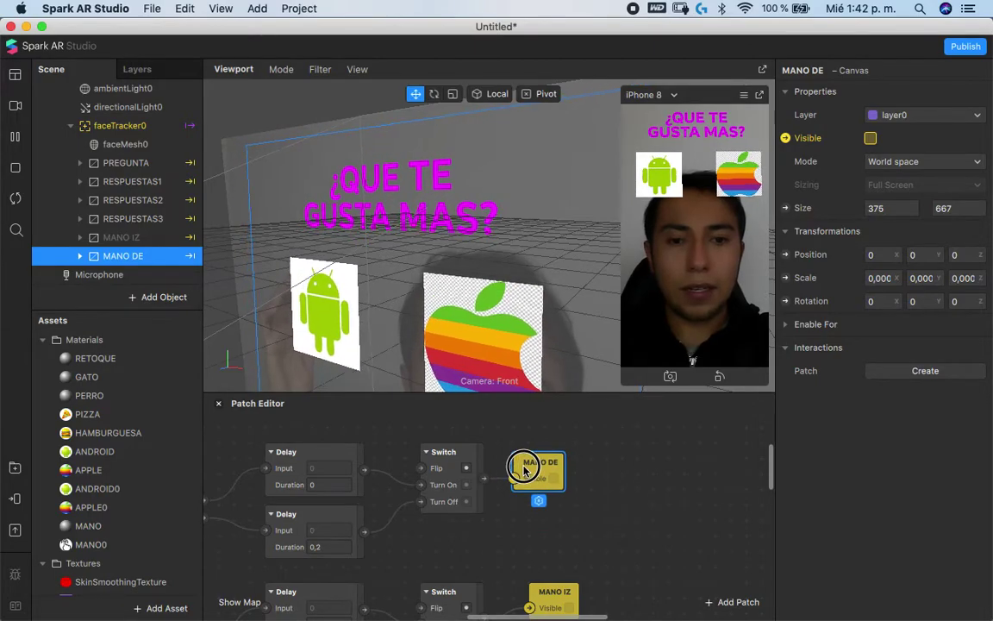
scroll(610, 504, "left", 5)
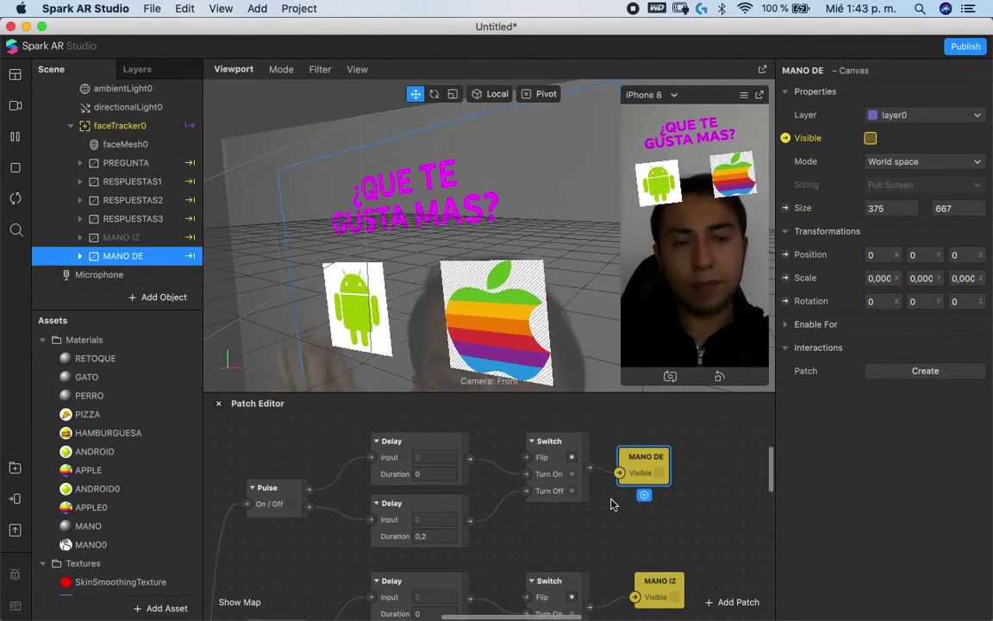
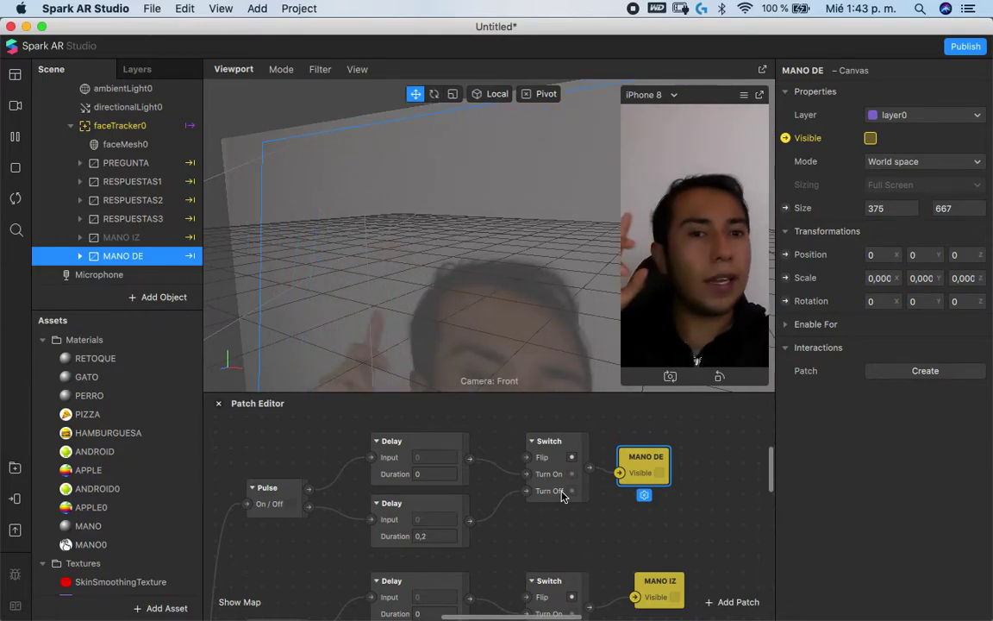
Enlarge the Patch Editor area with both hand visibility chains in view
scroll(534, 494, "down", 1)
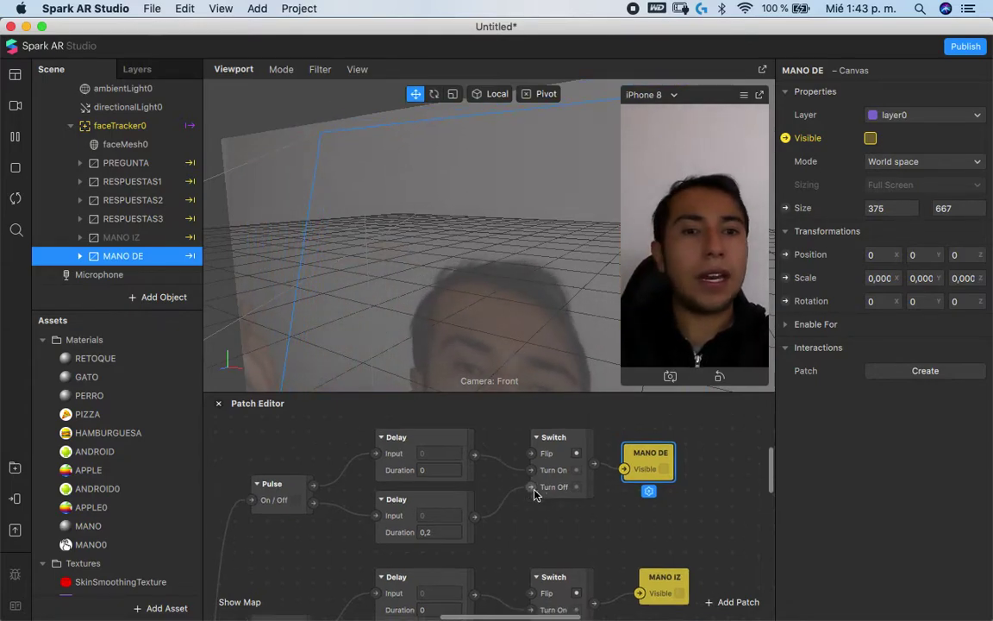
scroll(534, 494, "down", 2)
scroll(535, 494, "left", 2)
scroll(534, 494, "down", 3)
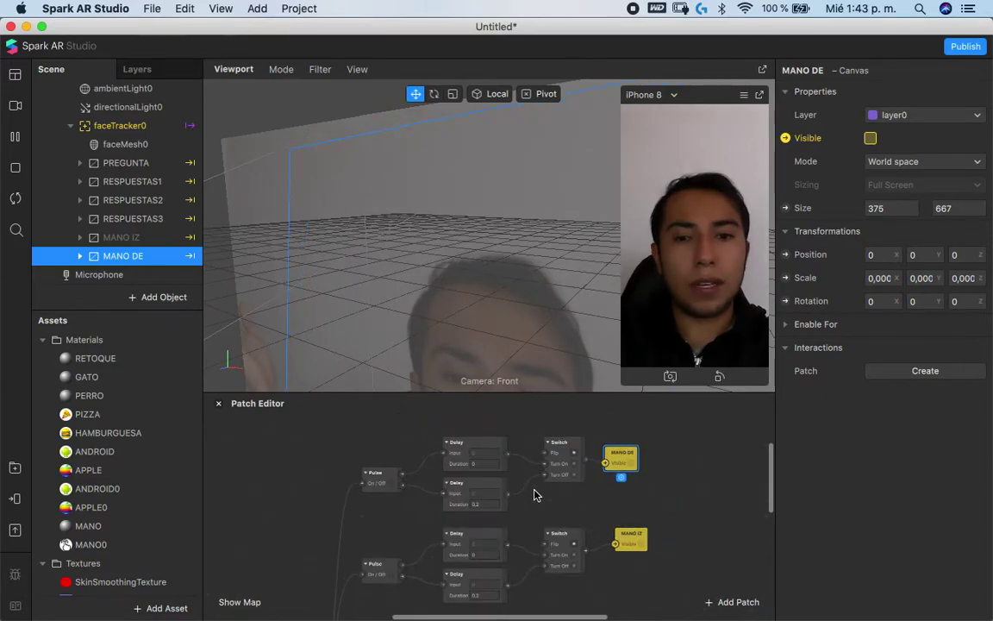
left_click_drag(524, 395, 532, 376)
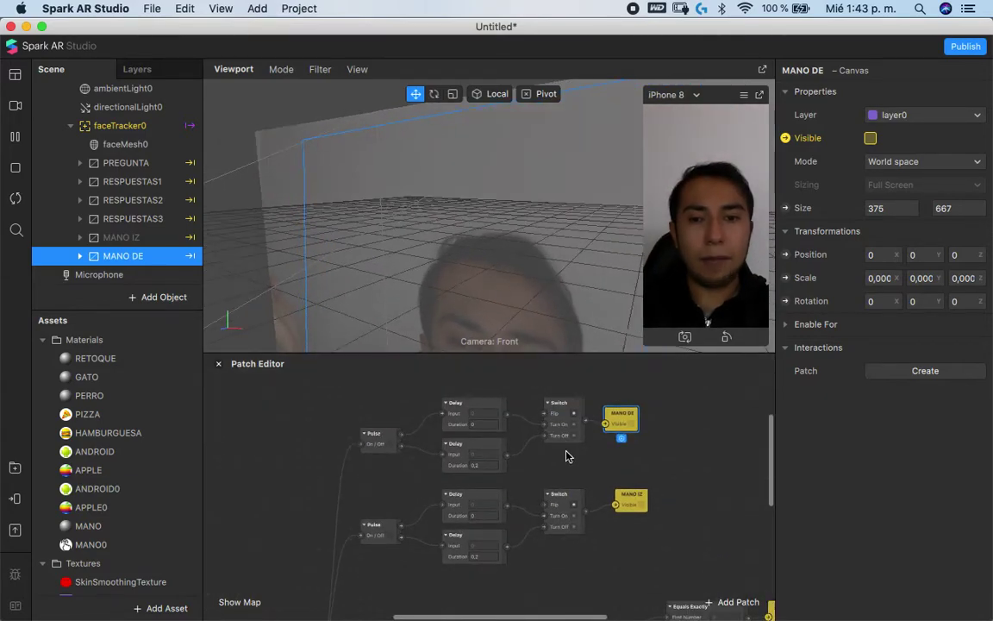
Open the Music and Sound section of the AR Library and browse its audio assets
scroll(438, 470, "right", 2)
scroll(439, 471, "up", 1)
scroll(466, 476, "up", 2)
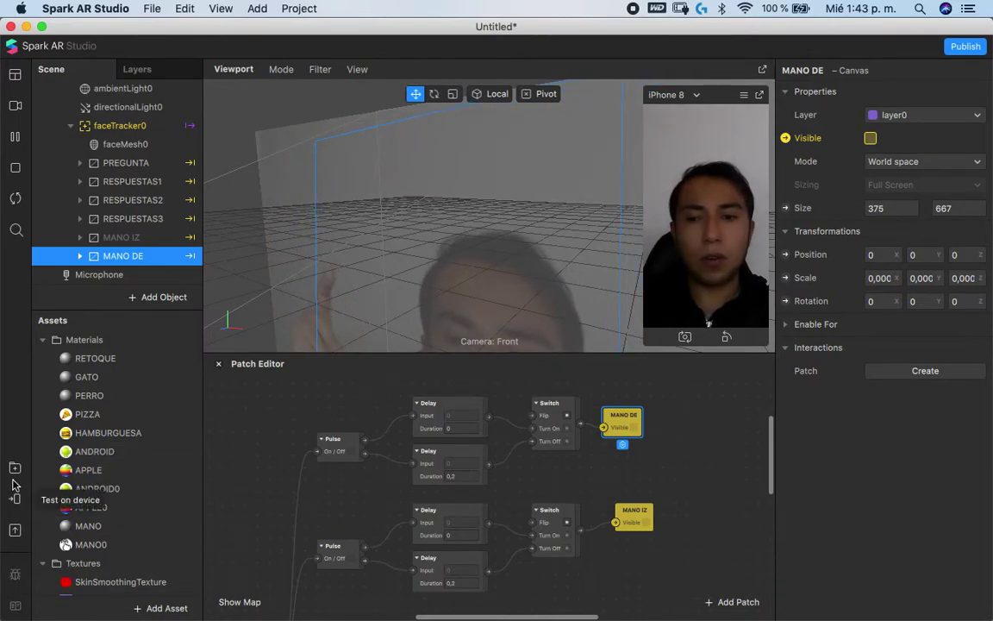
left_click(15, 529)
left_click(207, 227)
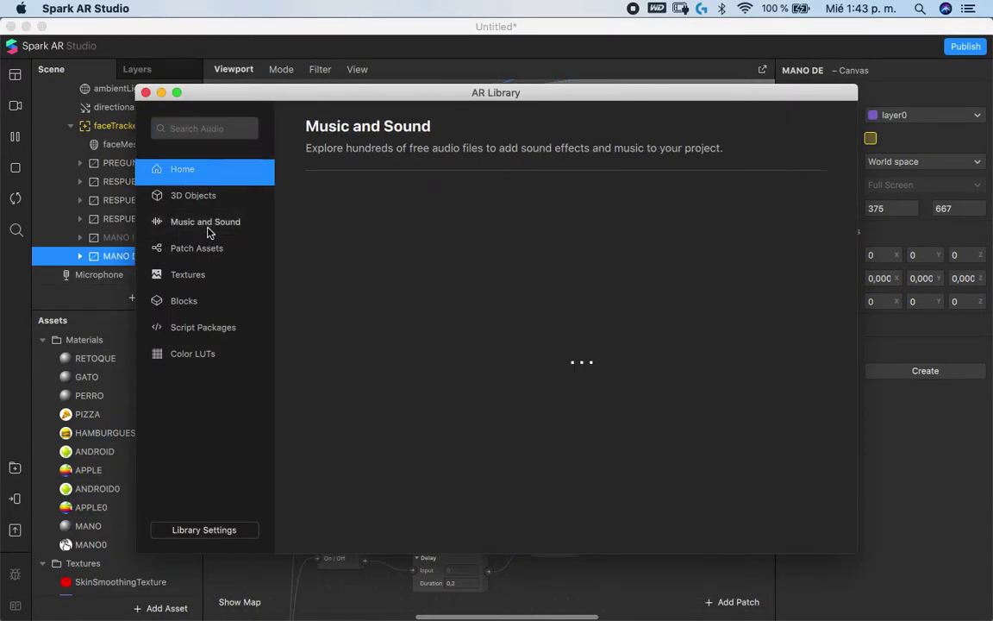
scroll(590, 420, "down", 2)
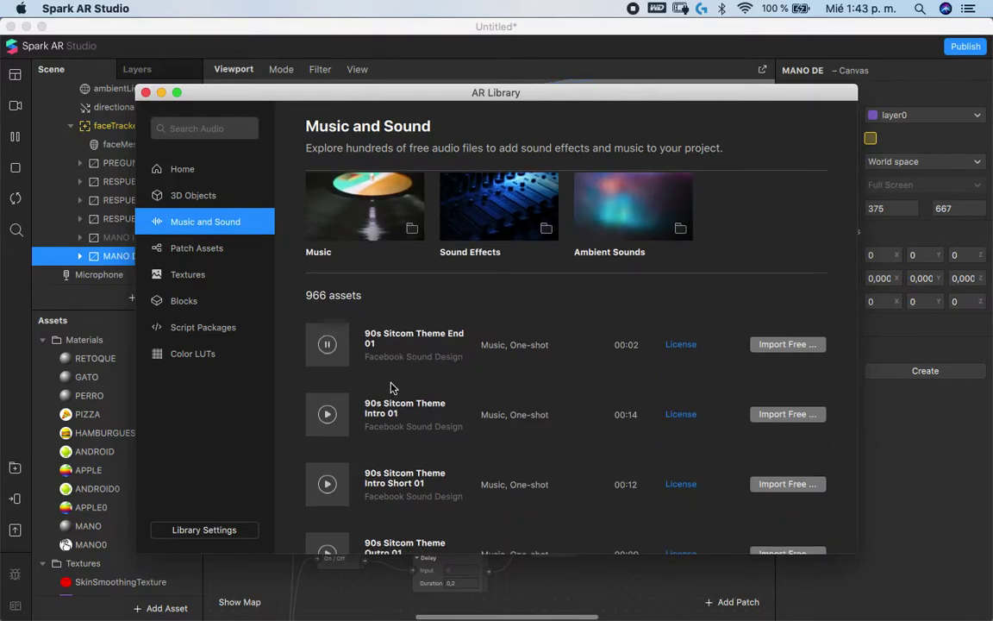
scroll(375, 378, "down", 5)
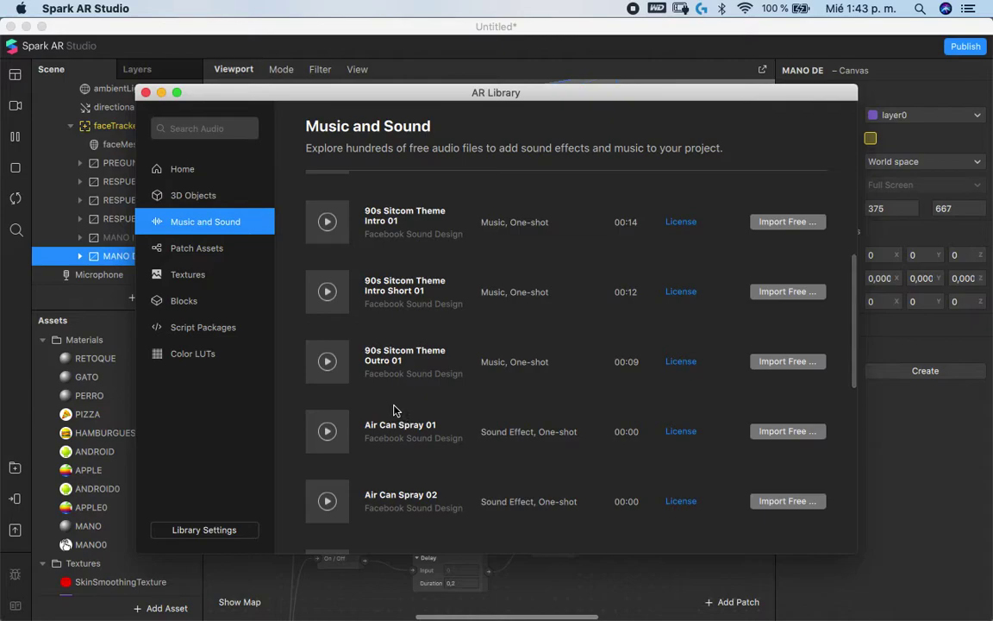
Preview Air Can Spray 01 and Angel Harp 01, import Angel Harp 01 into the project and select the imported audio asset
left_click(326, 431)
scroll(325, 429, "down", 2)
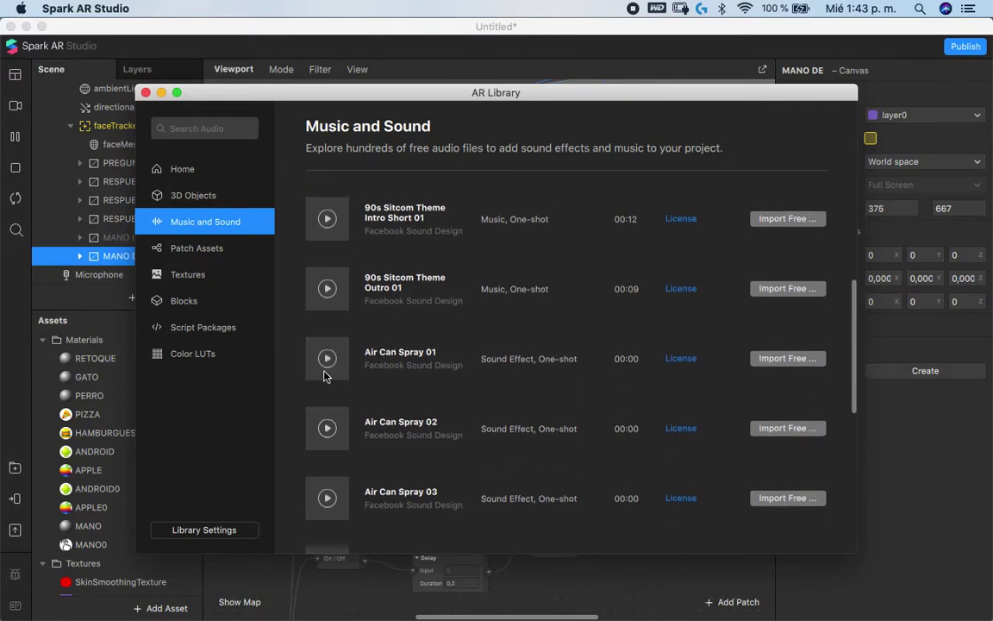
scroll(327, 422, "down", 6)
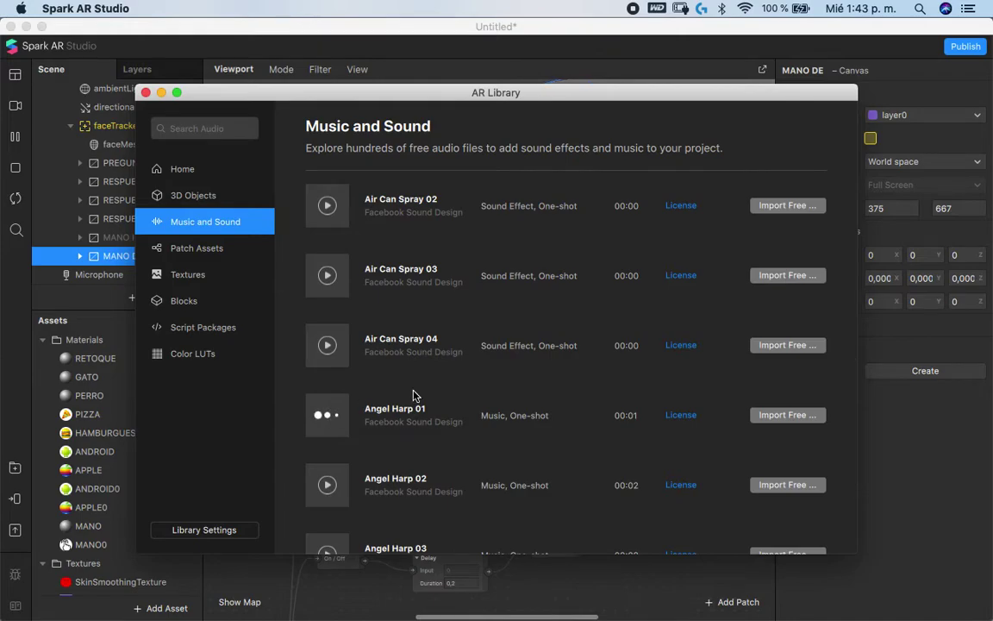
left_click(799, 418)
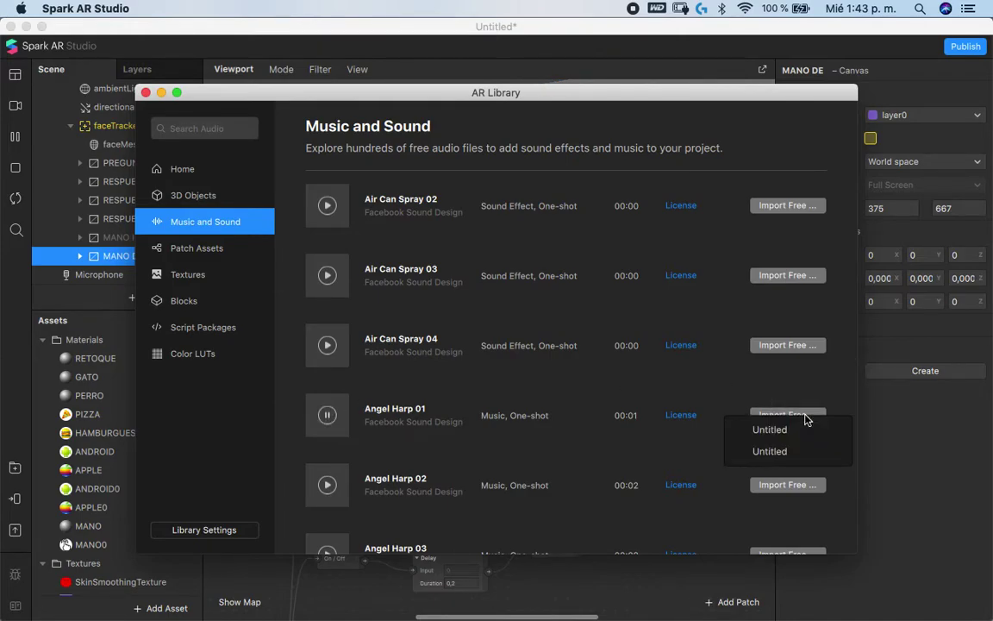
left_click(794, 430)
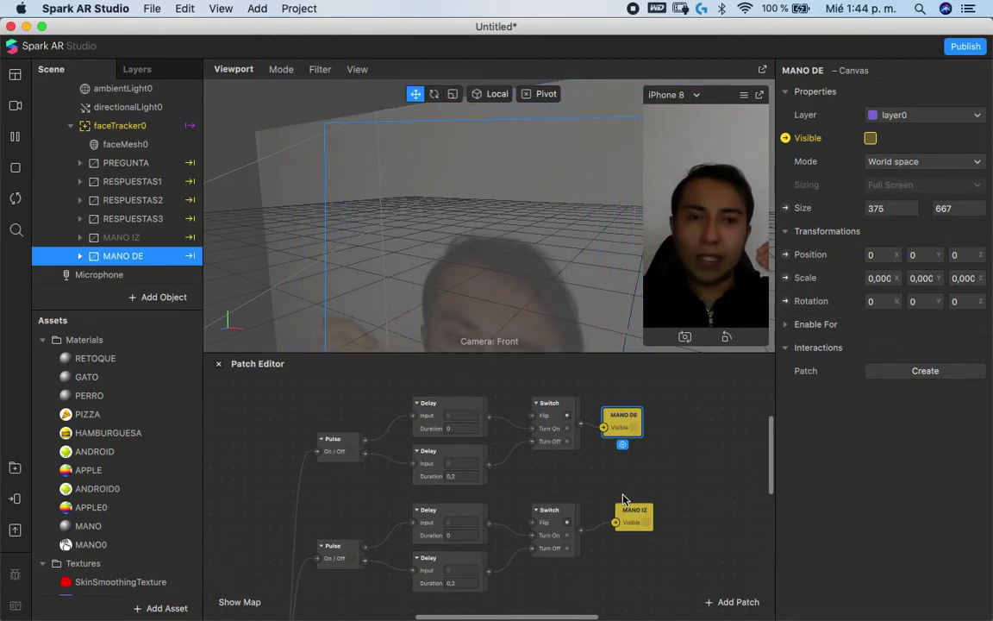
scroll(152, 501, "down", 5)
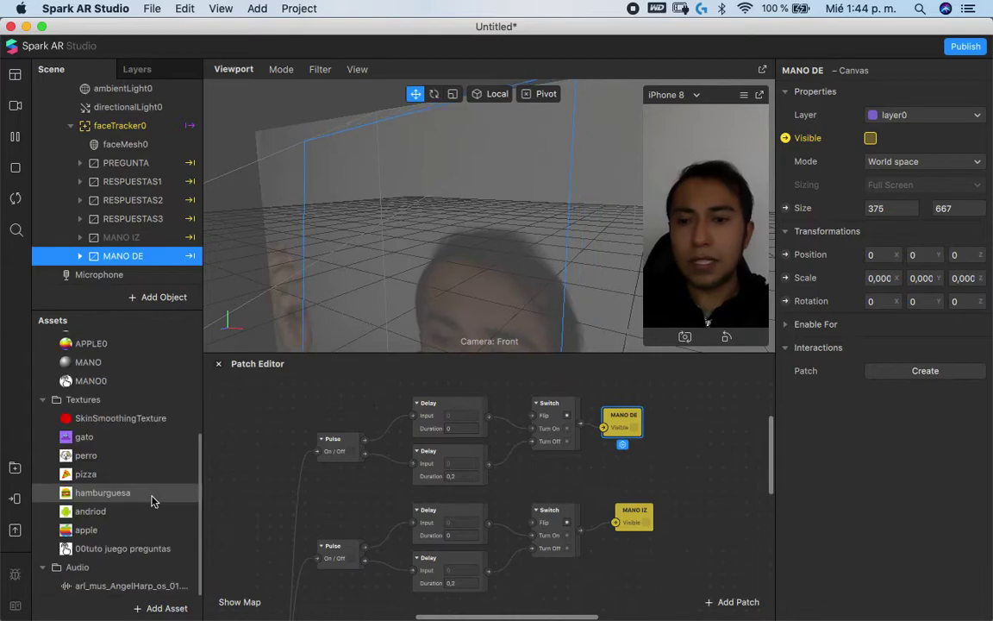
left_click(143, 585)
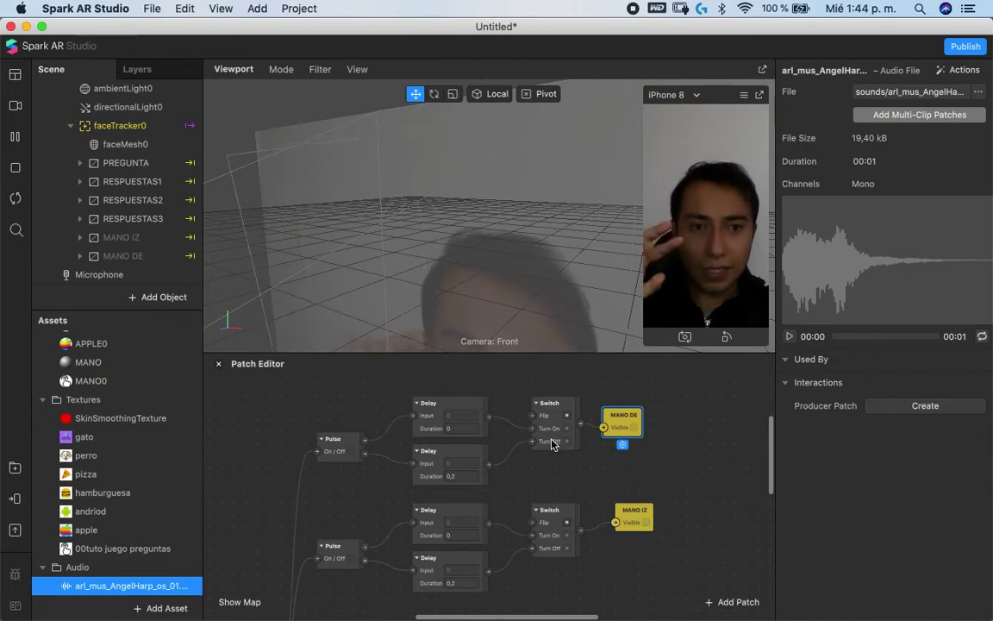
Add a null object inside faceTracker0 and name it manos
scroll(559, 472, "down", 10)
scroll(559, 472, "right", 5)
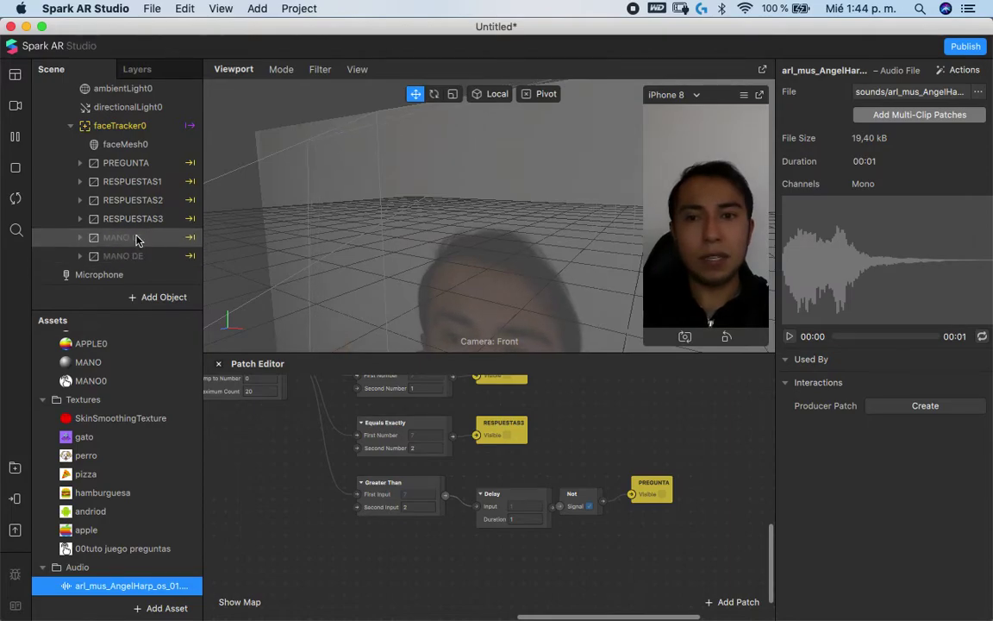
left_click(118, 128)
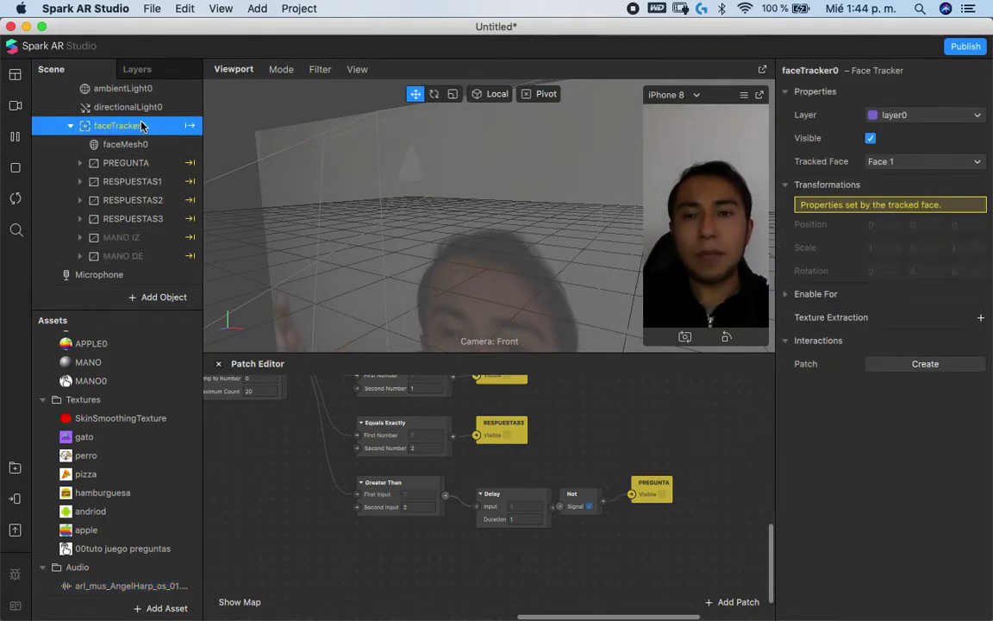
right_click(120, 130)
mouse_move(176, 139)
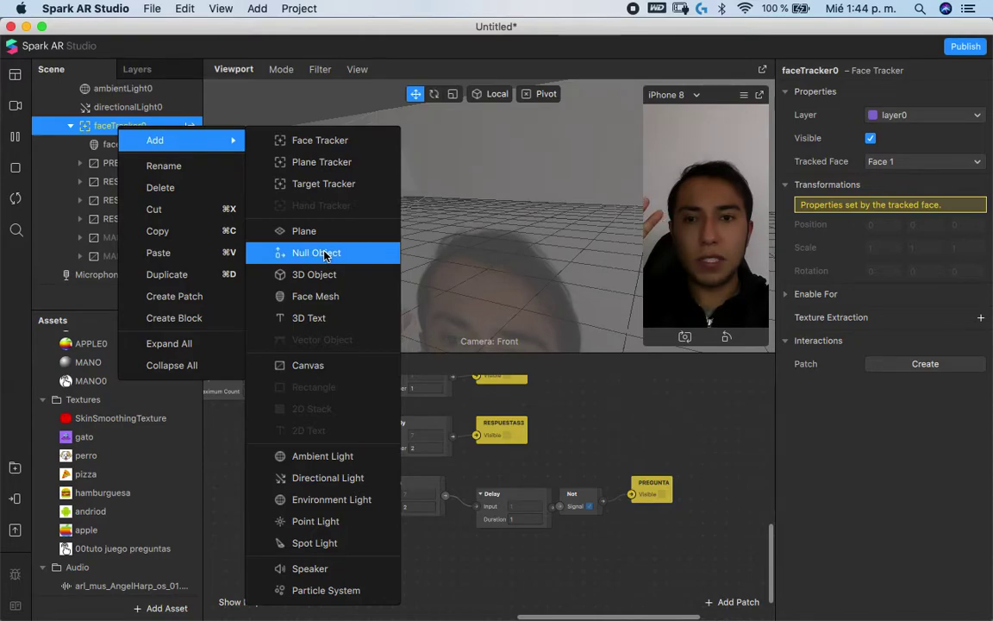
double_click(138, 276)
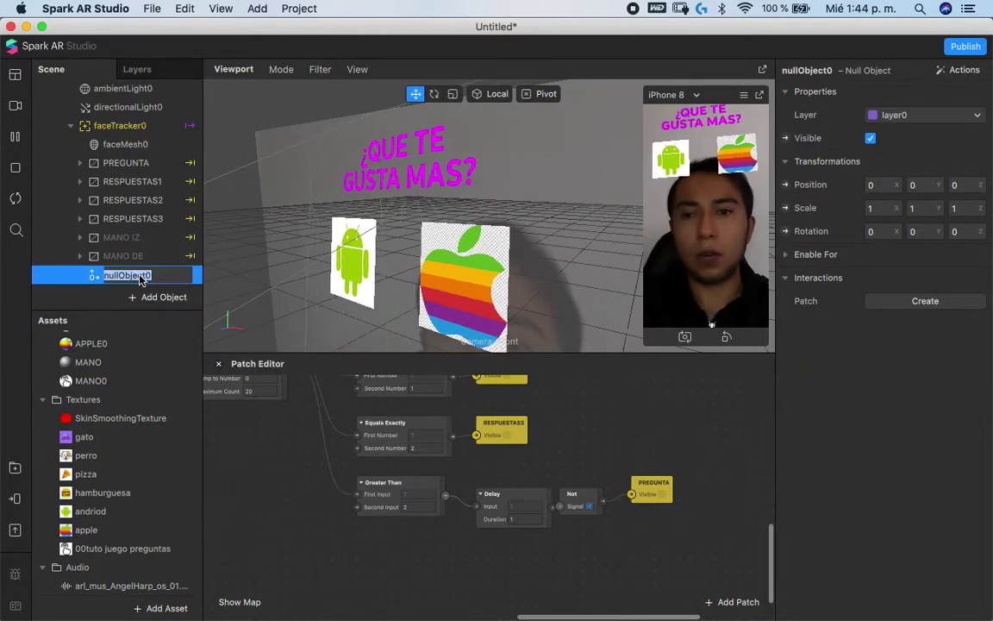
type("manos")
key("Return")
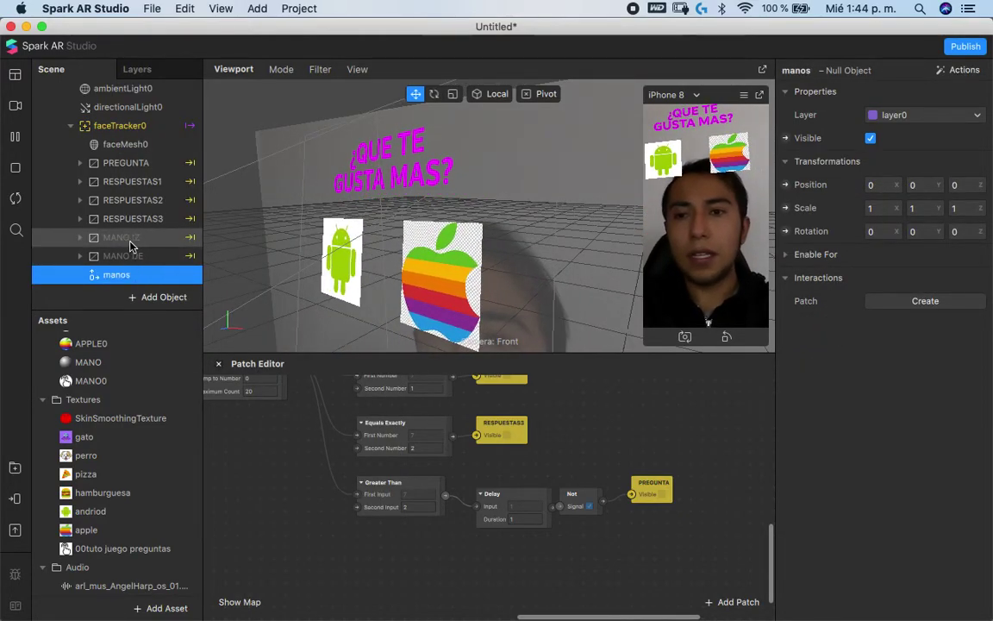
Move the MANO IZ and MANO DE canvases into the manos null object
left_click(125, 240)
left_click(110, 257, "shift")
left_click_drag(106, 256, 112, 276)
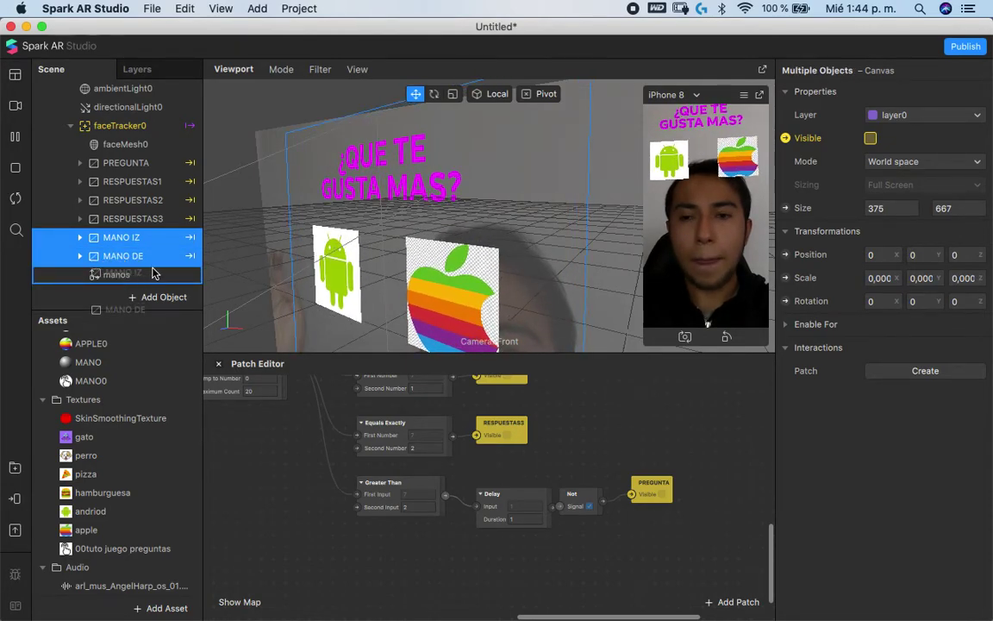
left_click_drag(152, 273, 153, 275)
Create a Visible patch for the manos null object and connect the Not patch's output to it
left_click(117, 238)
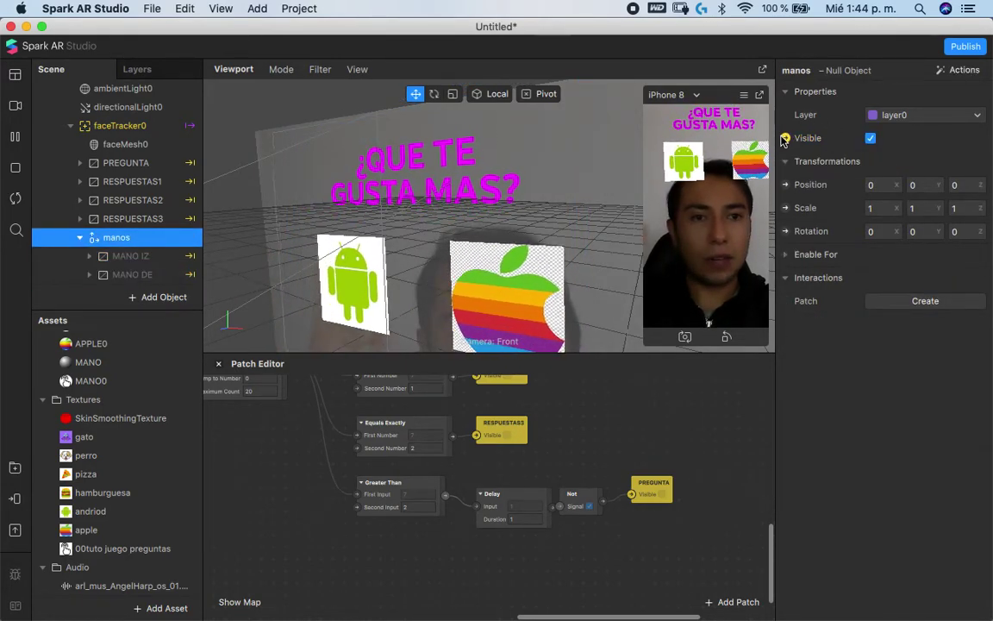
left_click(785, 137)
left_click_drag(523, 508, 654, 519)
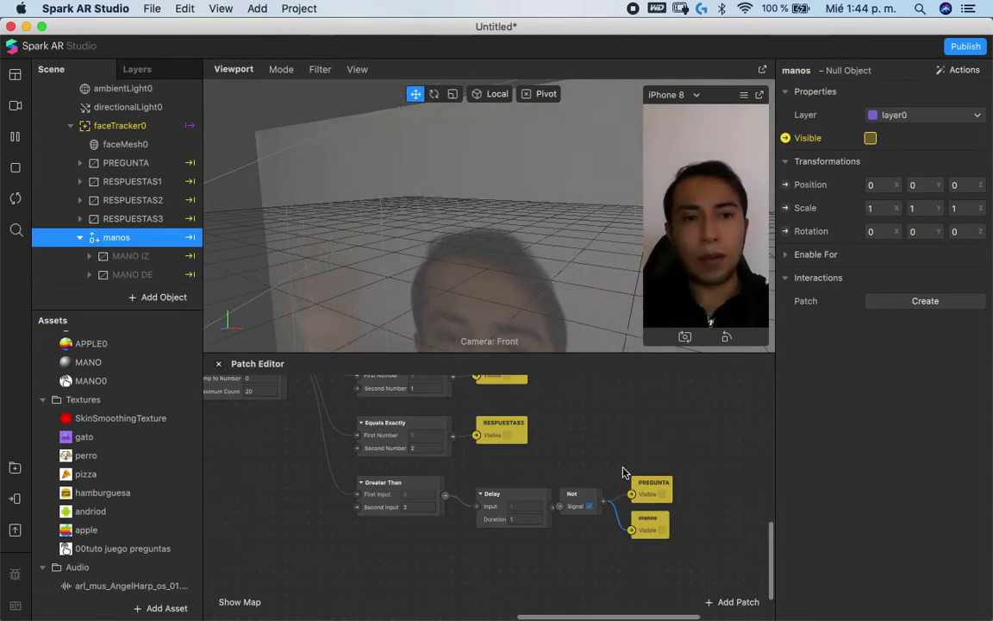
Add Multi-Clip patches for the imported Angel Harp audio file
scroll(625, 472, "left", 10)
scroll(604, 496, "up", 5)
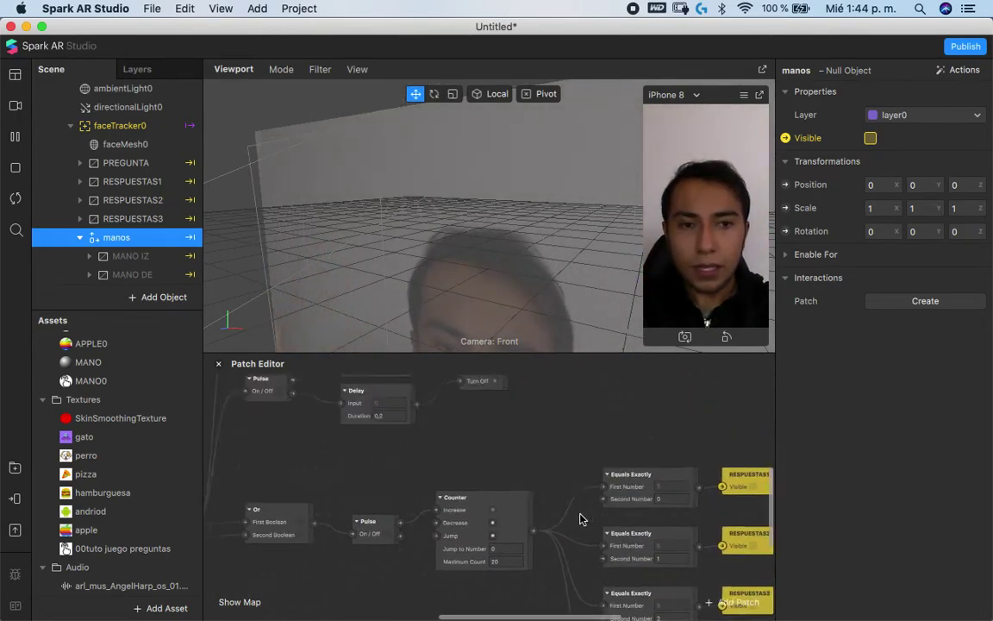
scroll(580, 518, "left", 5)
scroll(580, 518, "up", 4)
right_click(509, 521)
left_click(163, 585)
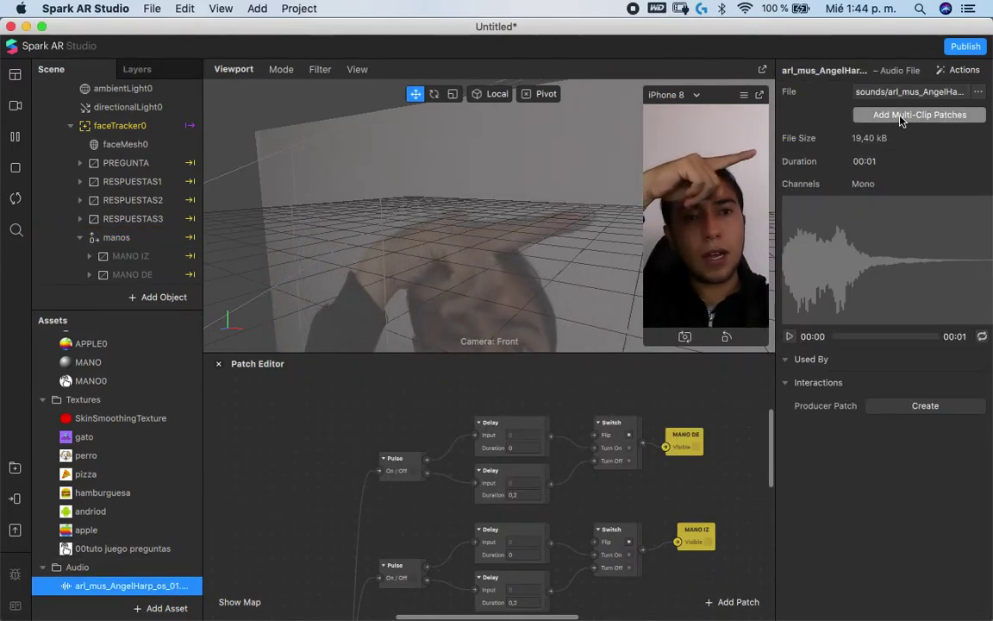
scroll(590, 490, "down", 5)
scroll(590, 489, "right", 3)
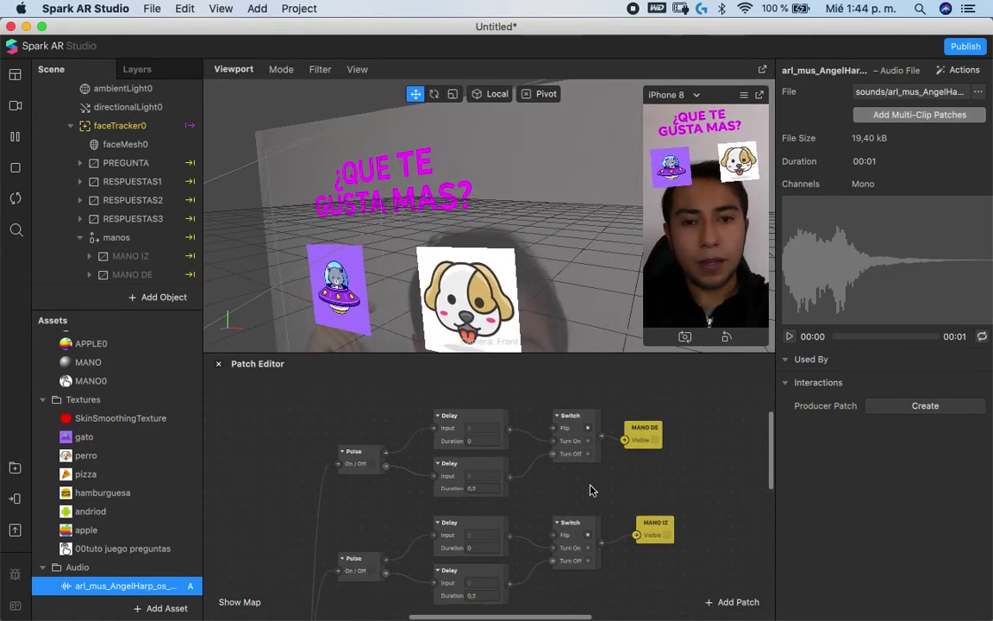
Move the Angel Harp clip, Multi-Clip Controller, Audio Player and speaker patches together to the right of the MANO DE patch
scroll(591, 489, "down", 3)
scroll(590, 489, "right", 3)
scroll(590, 490, "up", 3)
scroll(591, 490, "left", 3)
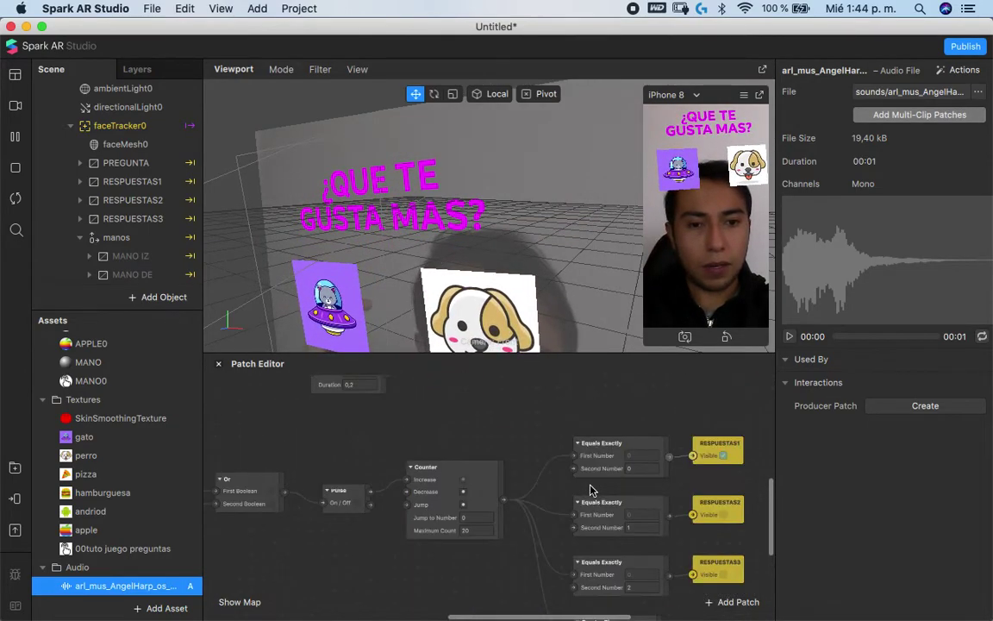
scroll(591, 489, "left", 5)
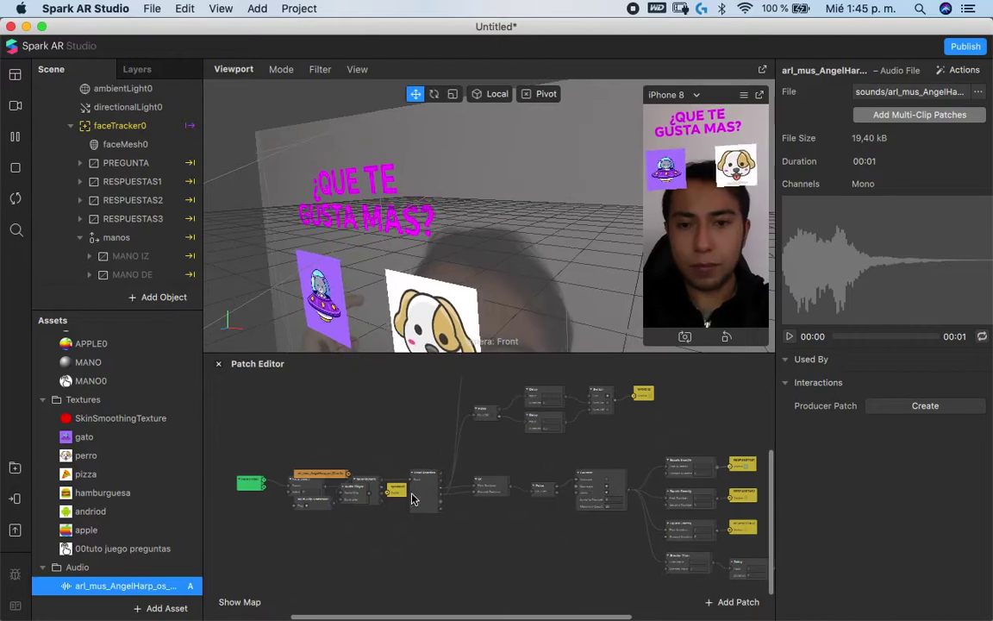
scroll(363, 502, "left", 3)
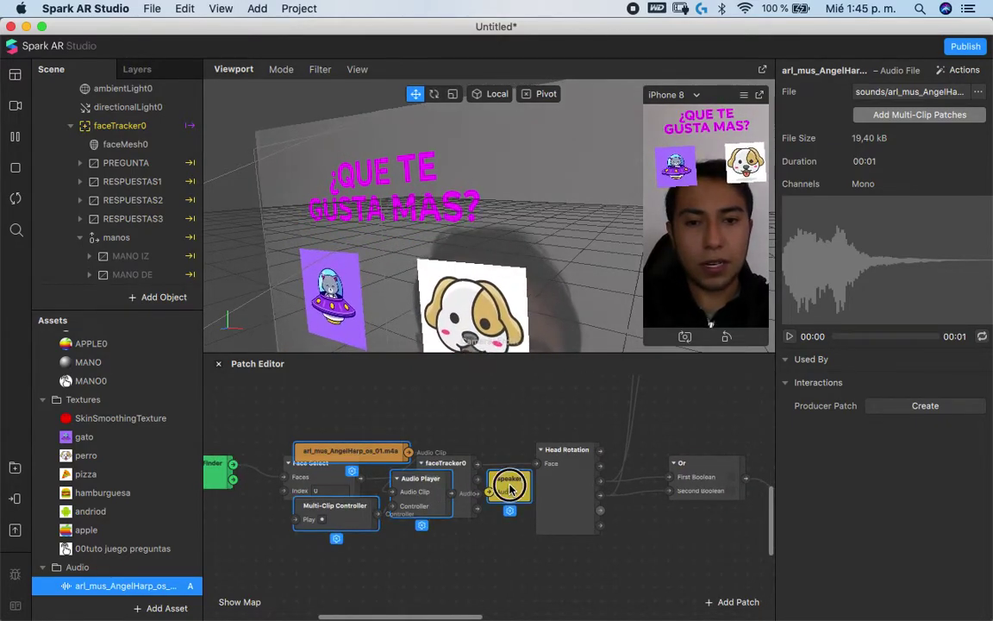
scroll(510, 490, "down", 3)
scroll(510, 490, "left", 3)
scroll(653, 442, "up", 5)
scroll(653, 442, "right", 4)
left_click_drag(469, 535, 762, 416)
left_click(626, 506)
scroll(403, 450, "left", 5)
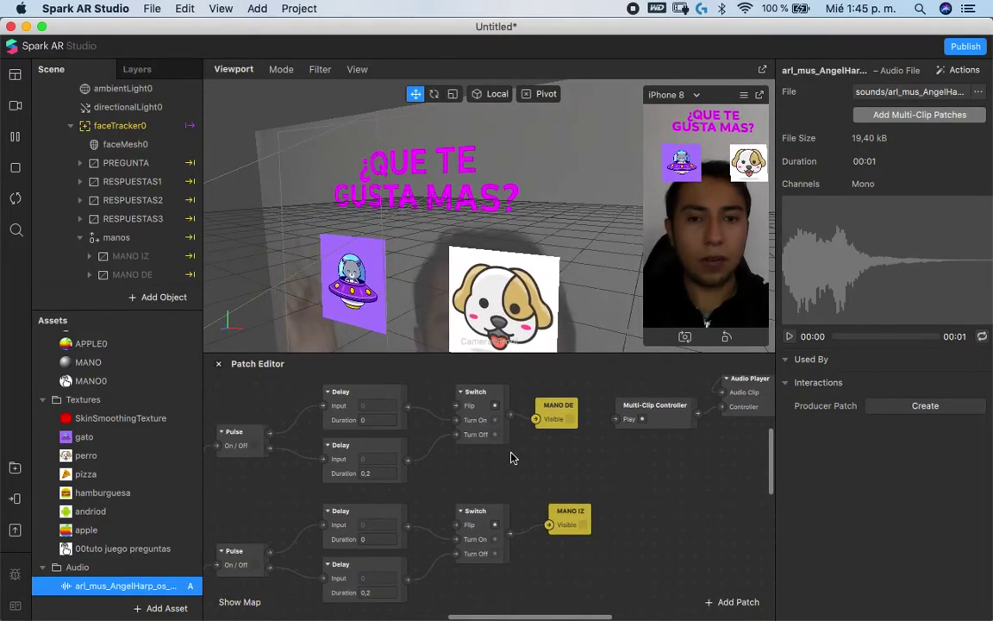
Connect the Turned On output of the MANO DE chain's Pulse to the Multi-Clip Controller's Play input
scroll(510, 458, "right", 3)
scroll(510, 458, "up", 3)
scroll(276, 434, "left", 5)
scroll(276, 433, "down", 2)
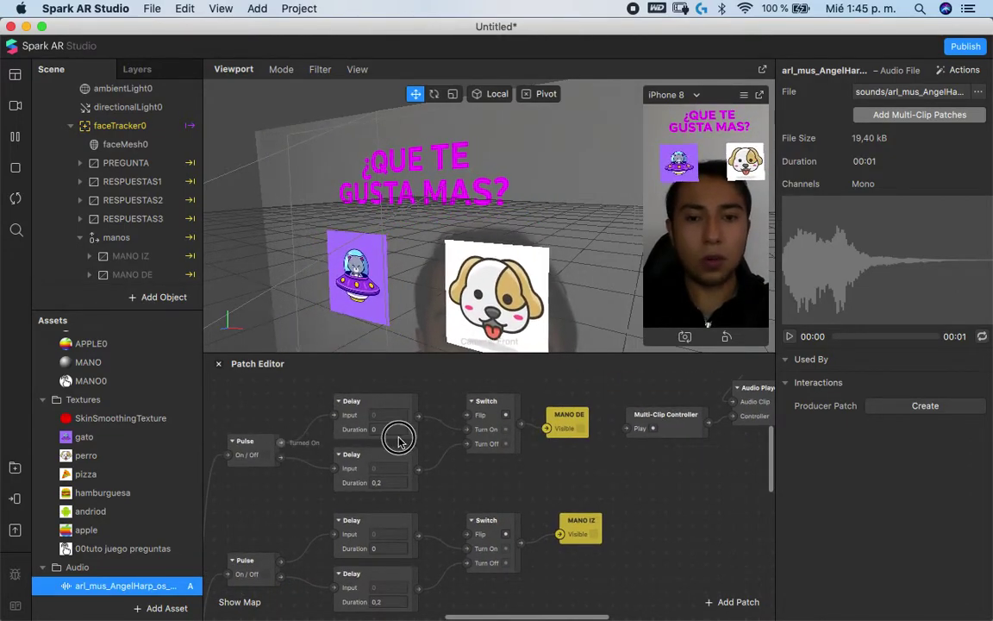
scroll(674, 465, "right", 10)
scroll(674, 464, "up", 5)
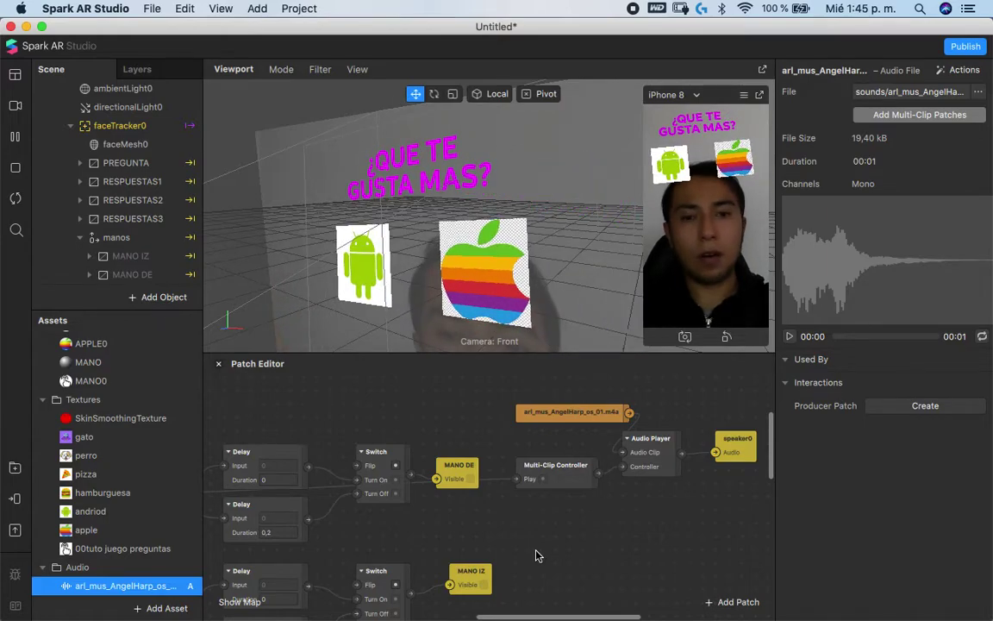
Add a second Multi-Clip Controller, Audio Player and speaker set, and place it below the first audio chain
scroll(535, 555, "down", 6)
scroll(536, 555, "up", 4)
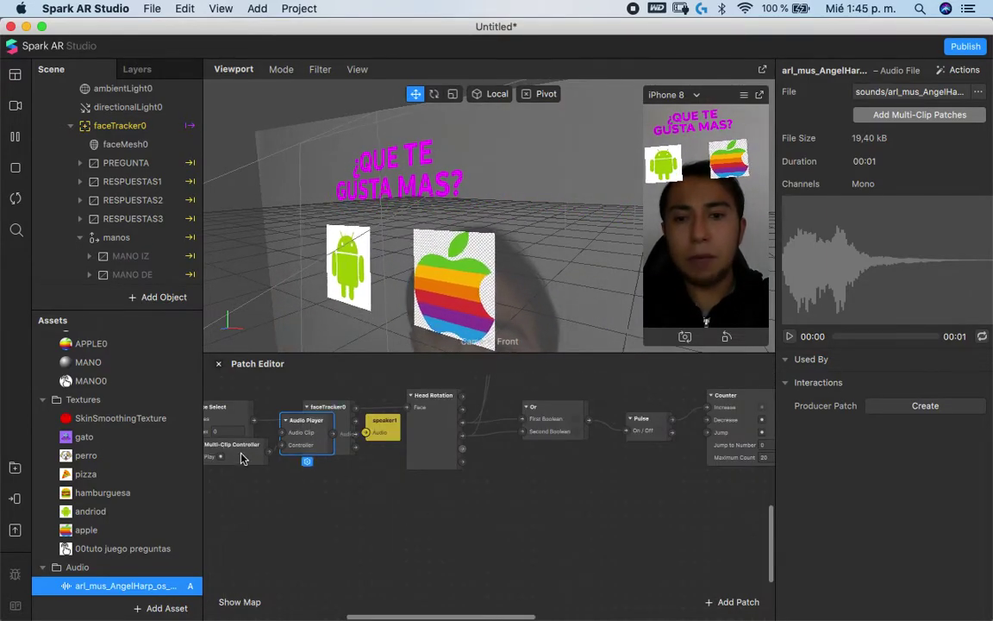
scroll(698, 392, "left", 5)
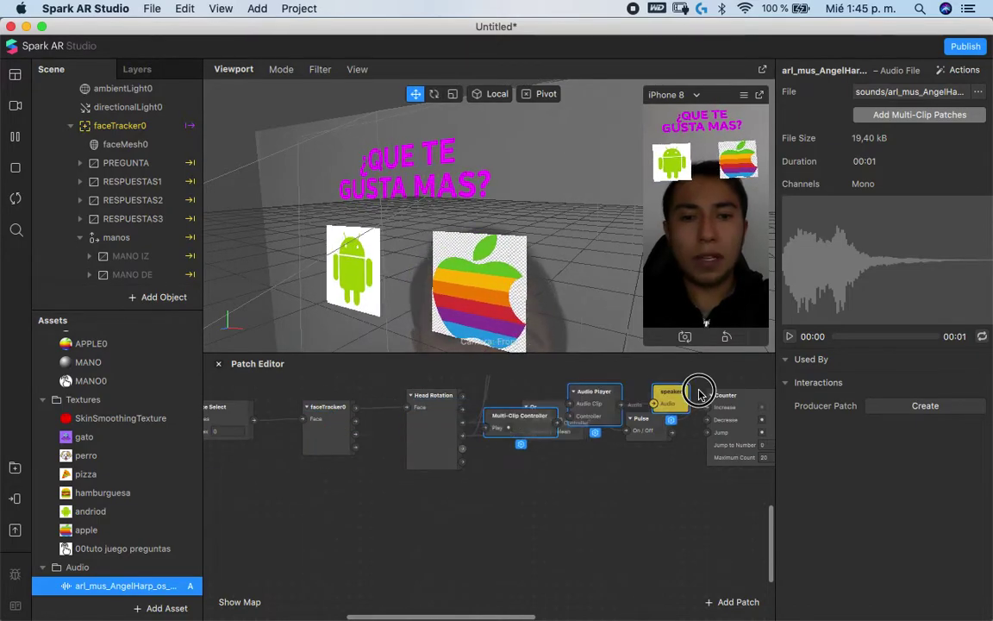
scroll(700, 430, "up", 5)
left_click_drag(426, 548, 724, 437)
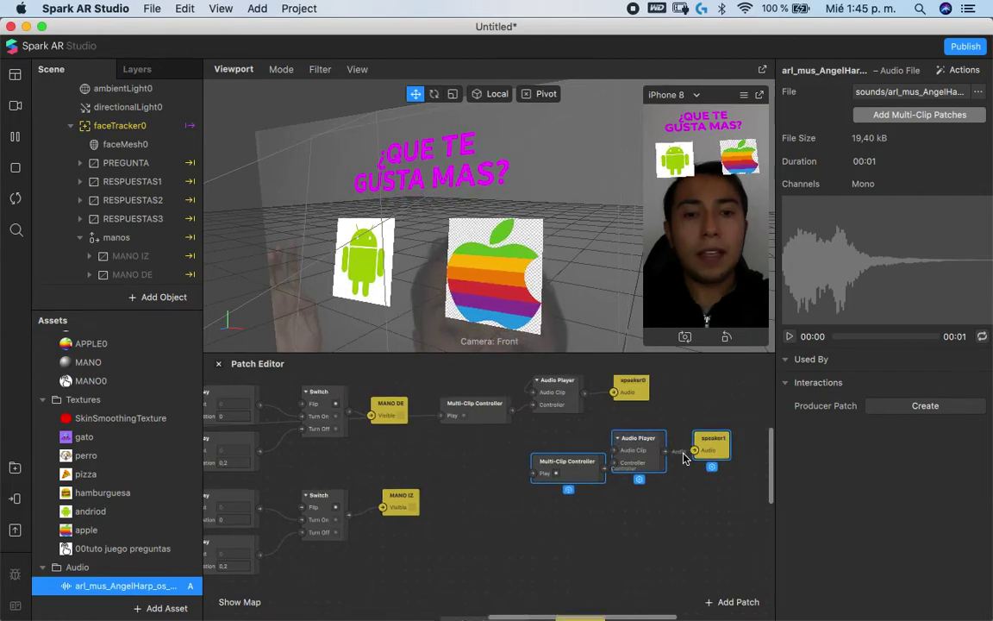
Connect the Angel Harp clip to the second Audio Player's Audio Clip input, and align the second audio set with the MANO IZ patch
scroll(683, 458, "up", 5)
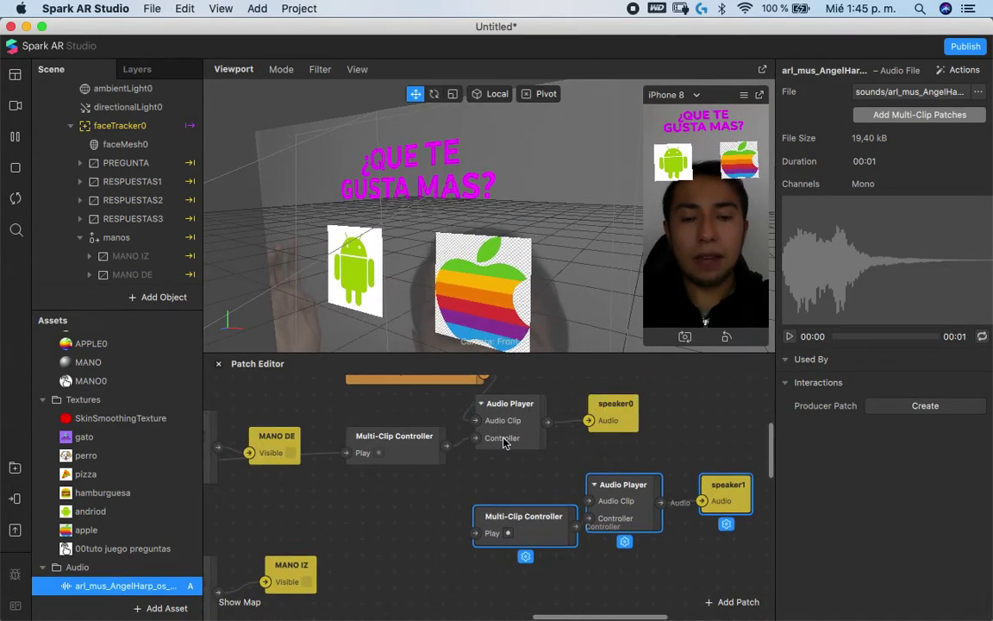
scroll(684, 458, "up", 2)
left_click_drag(460, 409, 629, 485)
scroll(623, 575, "down", 2)
scroll(629, 486, "right", 3)
scroll(421, 519, "down", 5)
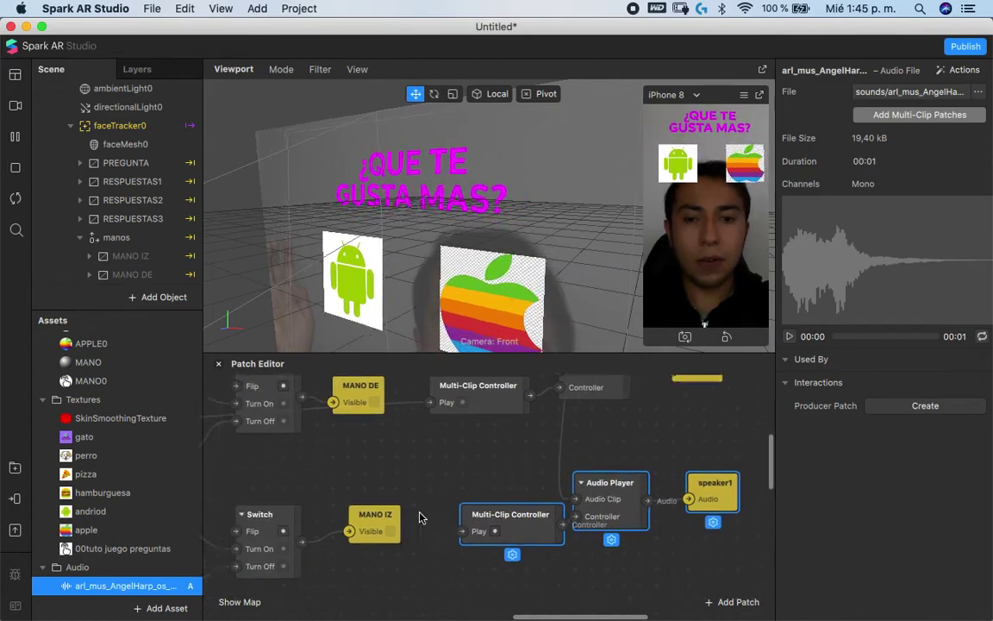
Connect the Turned On output of the MANO IZ chain's Pulse to the second Multi-Clip Controller's Play input
left_click_drag(325, 512, 585, 504)
left_click(561, 569)
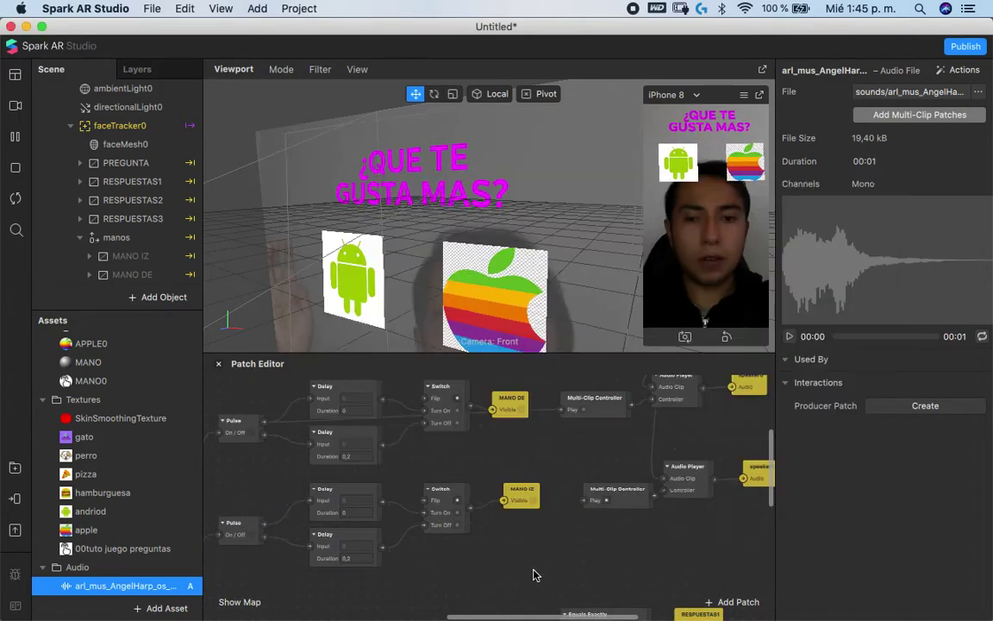
left_click(595, 500)
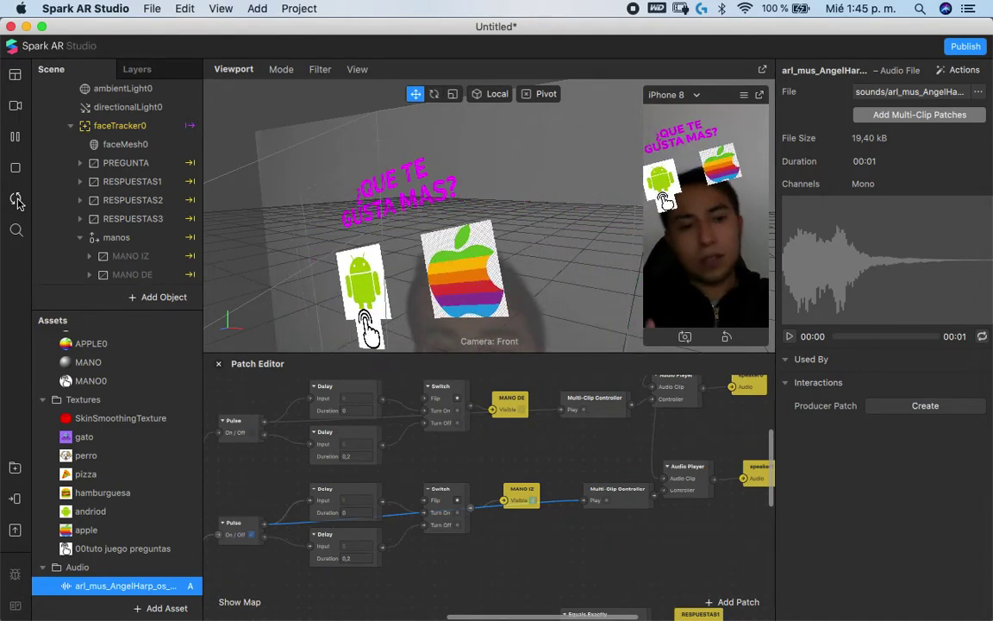
Raise the computer's sound volume to test the harp sound in the preview
key("XF86AudioRaiseVolume")
key("XF86AudioRaiseVolume")
key("XF86AudioRaiseVolume")
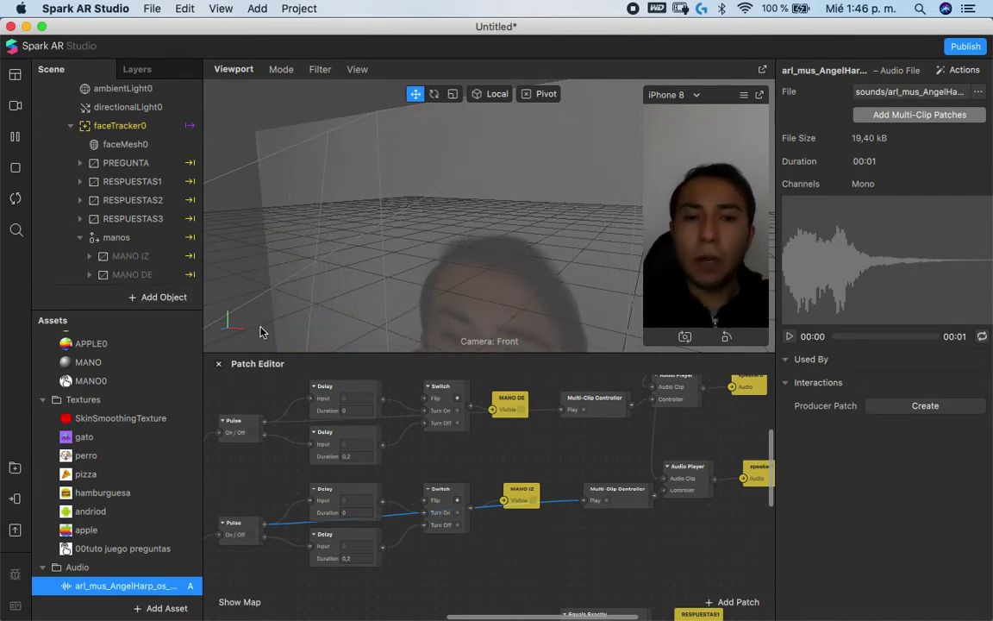
scroll(378, 438, "down", 2)
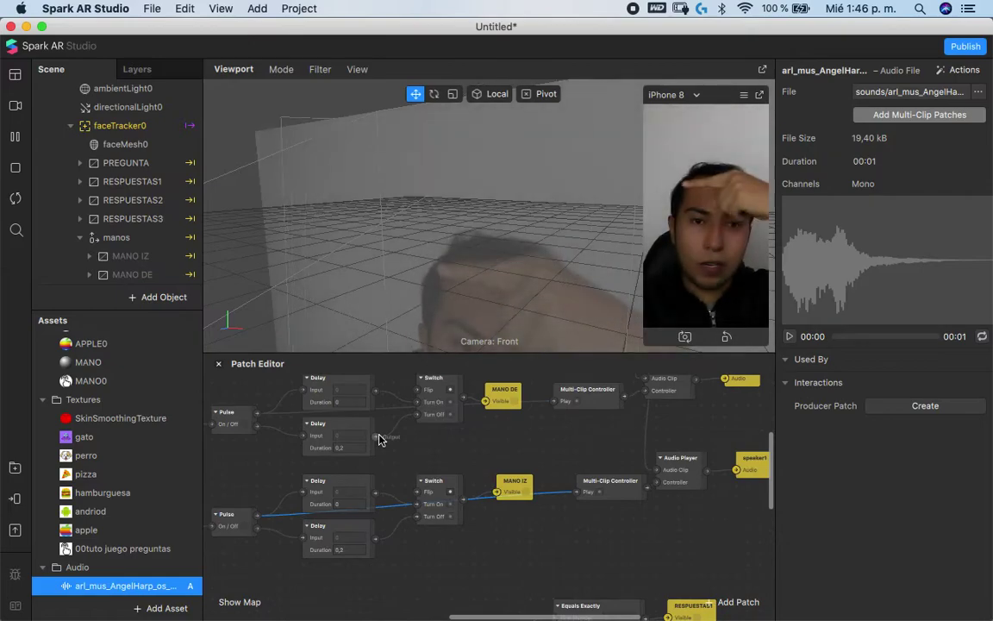
scroll(372, 438, "down", 10)
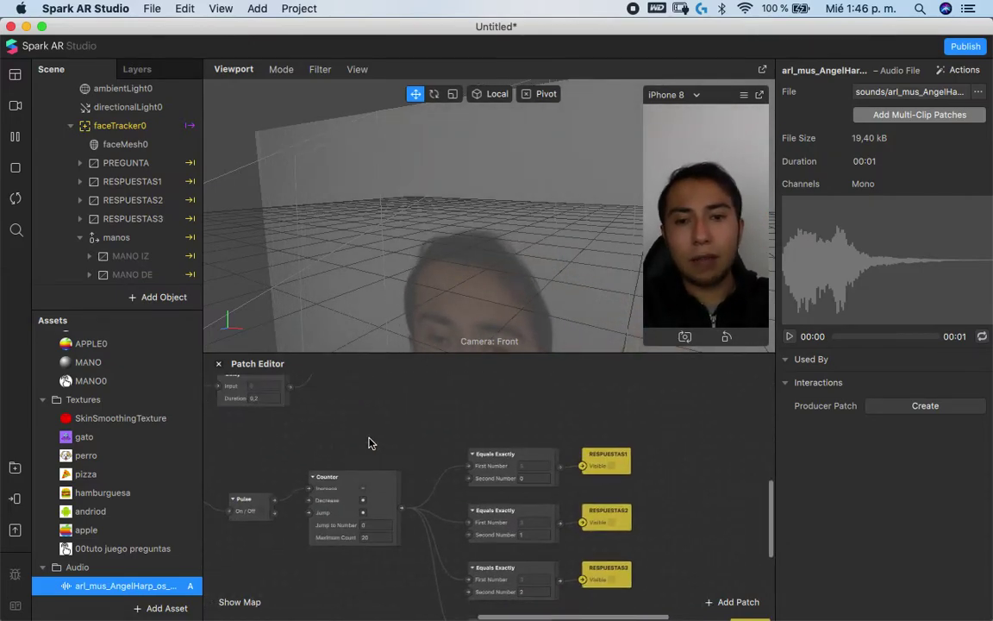
scroll(369, 443, "down", 9)
scroll(369, 443, "left", 11)
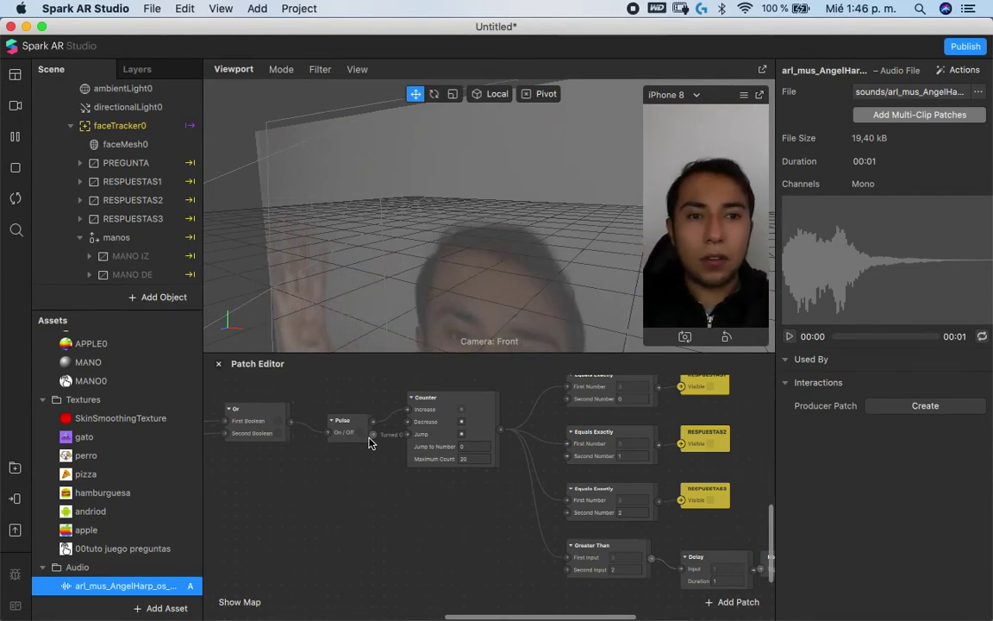
Switch to Chrome and open youtube.com in a new tab
key("ctrl+Left")
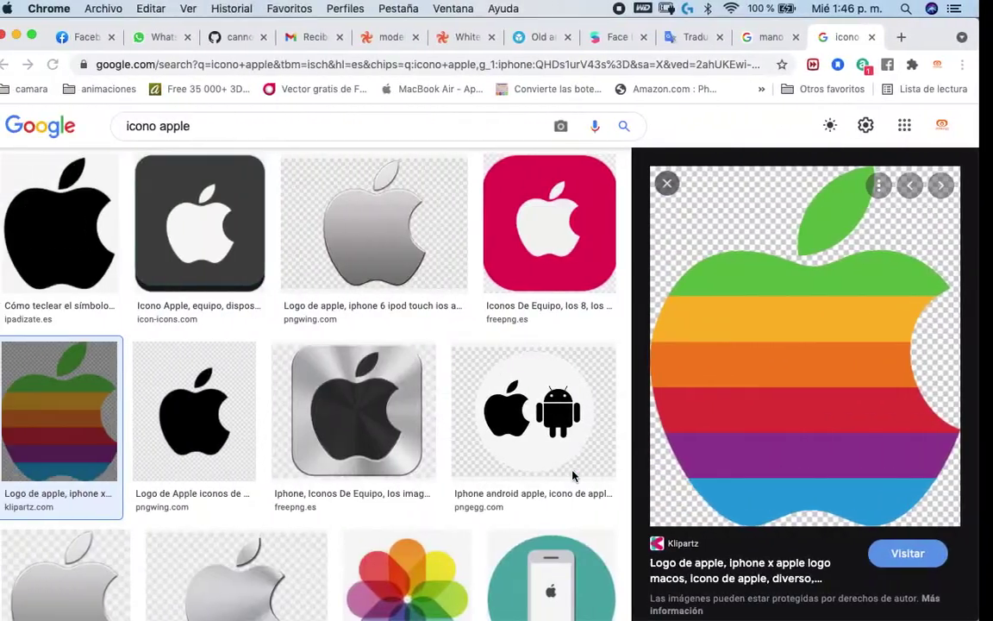
left_click(914, 37)
type("you")
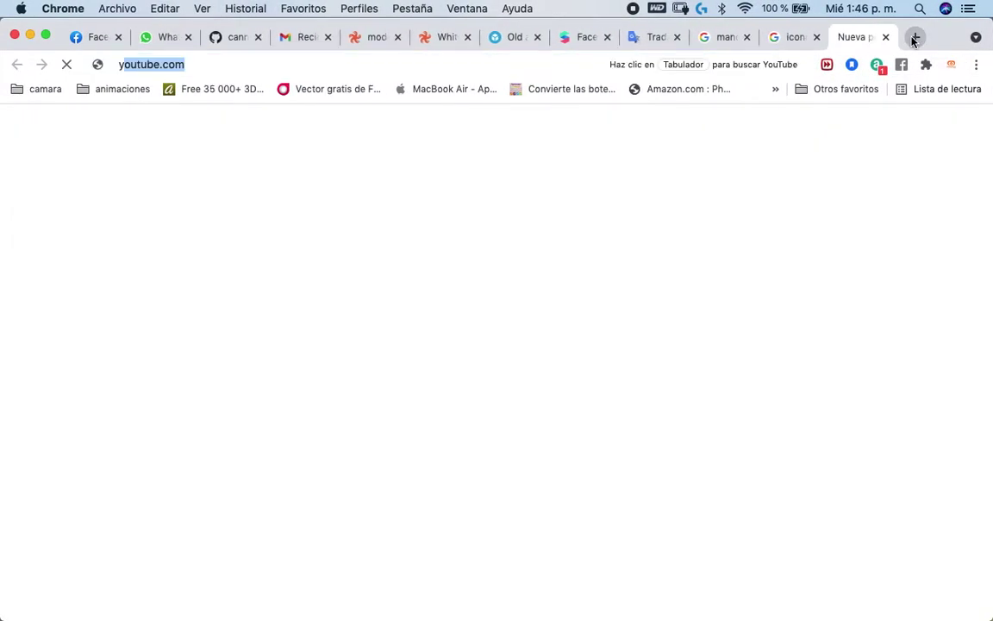
key("Return")
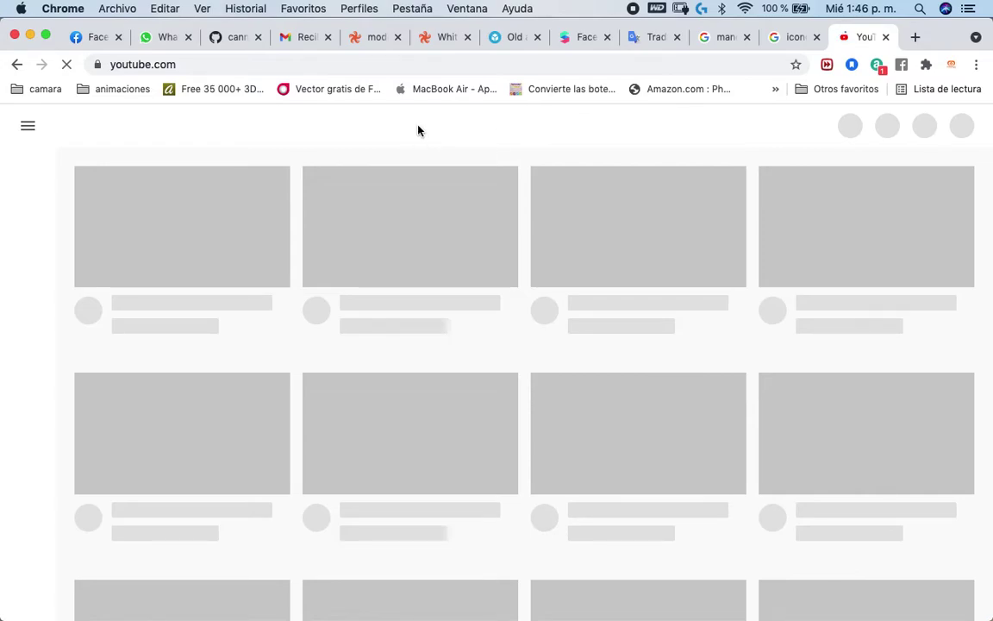
Search YouTube for the Aumentados channel using the matching suggestion, and open the channel's home page
left_click(405, 126)
type("aum")
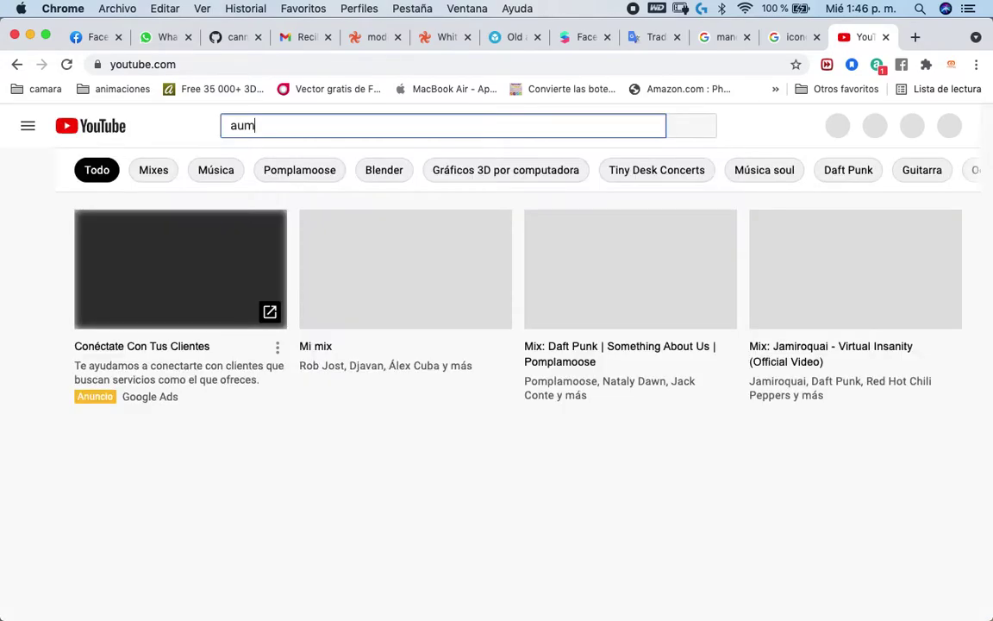
type("ent")
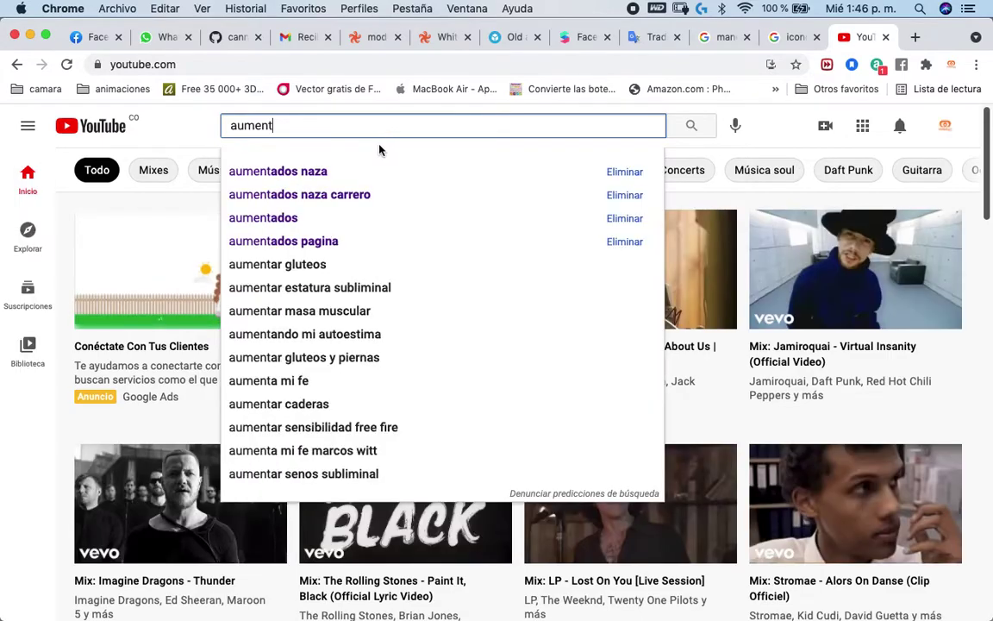
left_click(359, 176)
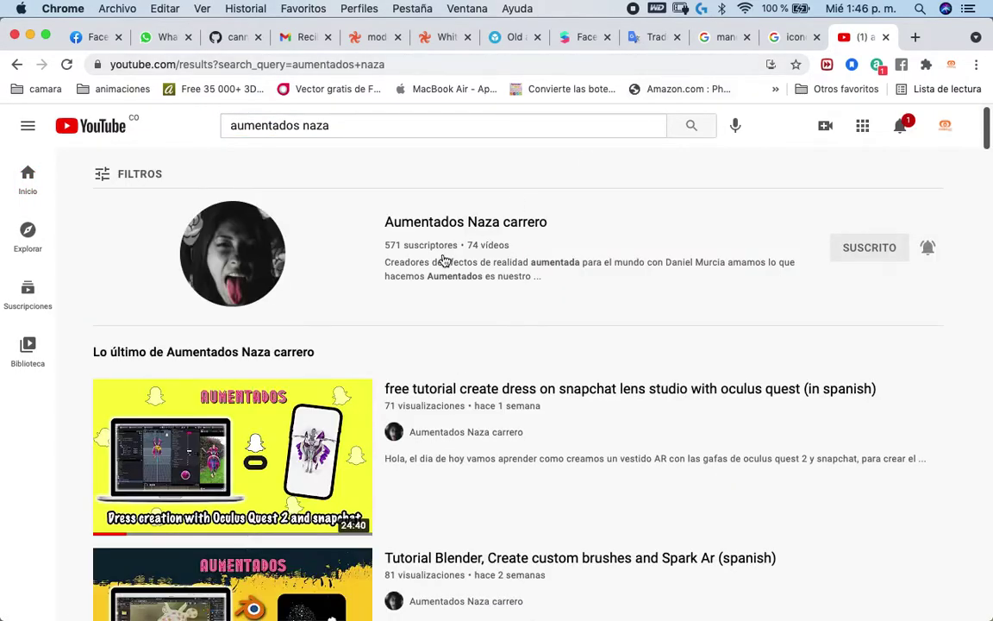
left_click(252, 270)
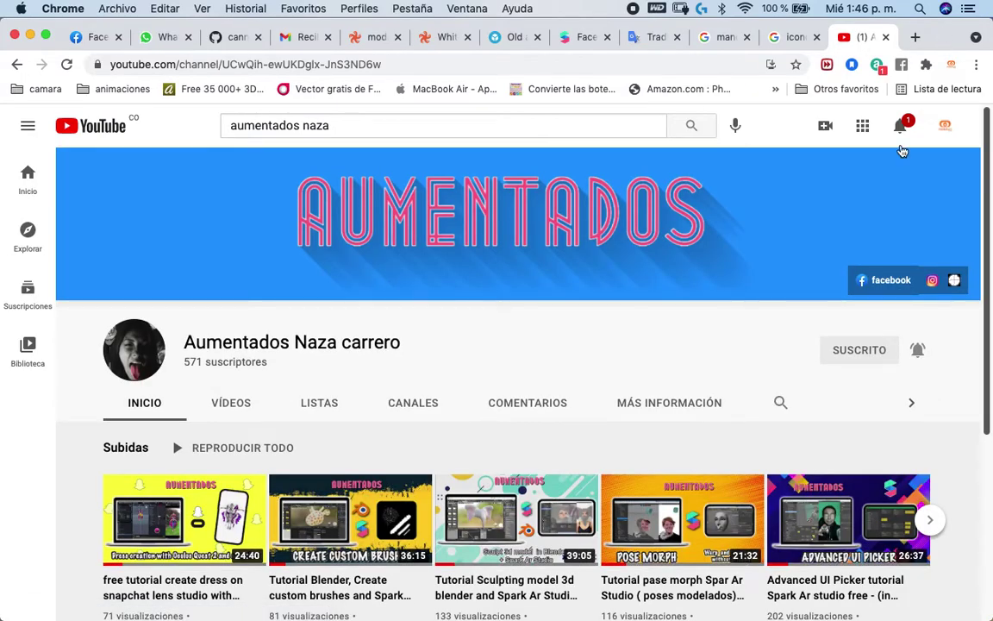
scroll(685, 382, "down", 1)
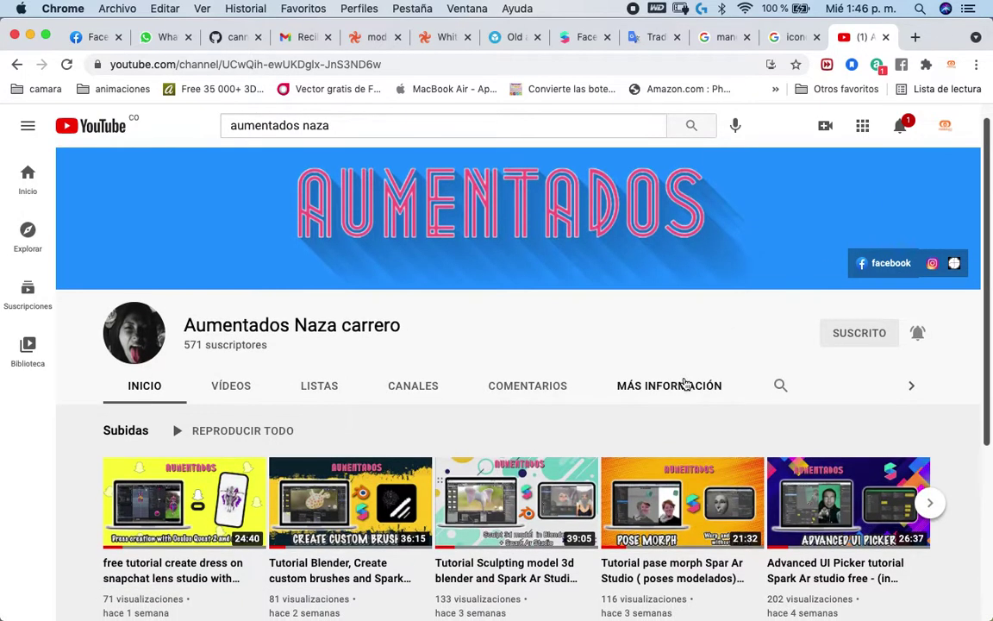
Open the channel partner's Instagram profile in a new browser tab from the suggested addresses
left_click(914, 40)
type("ins")
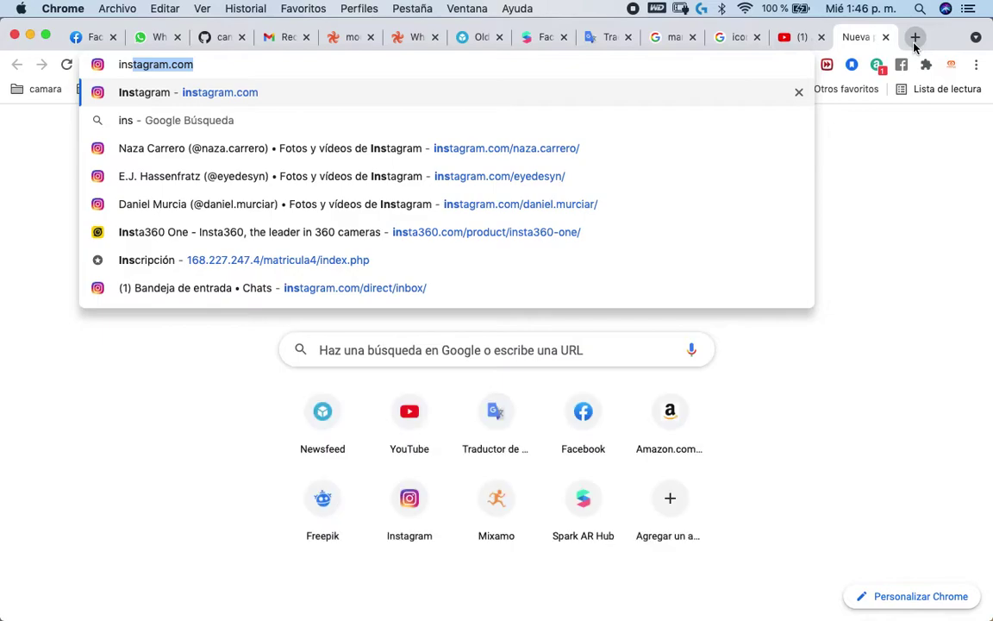
key("Down")
key("Down")
key("Down")
key("Up")
key("Return")
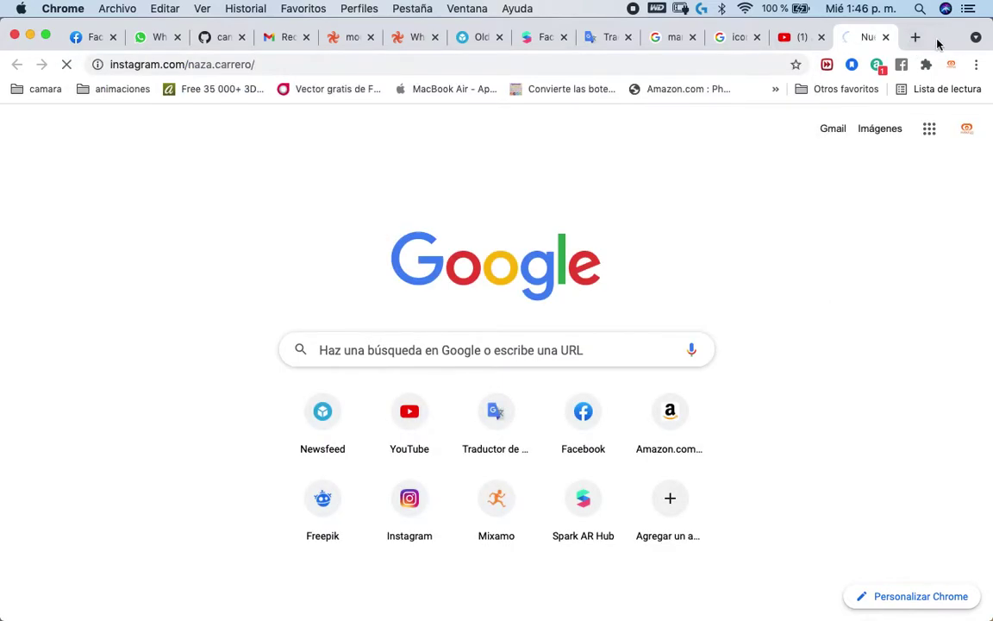
left_click(916, 39)
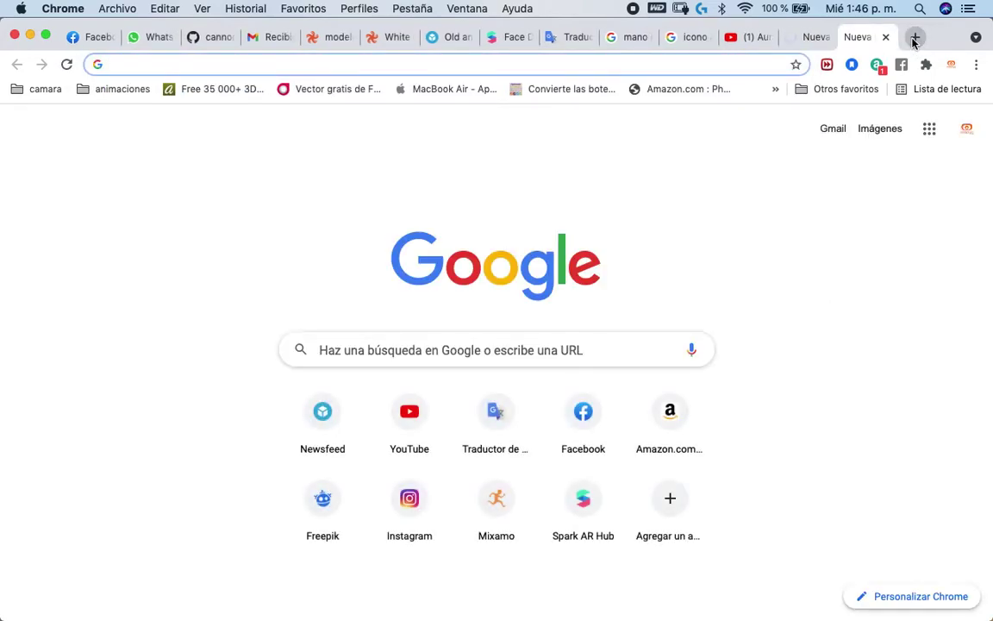
type("is")
key("Down")
key("Up")
key("Down")
key("BackSpace")
key("BackSpace")
key("BackSpace")
key("BackSpace")
key("BackSpace")
type("s")
key("BackSpace")
type("ins")
key("Down")
key("Down")
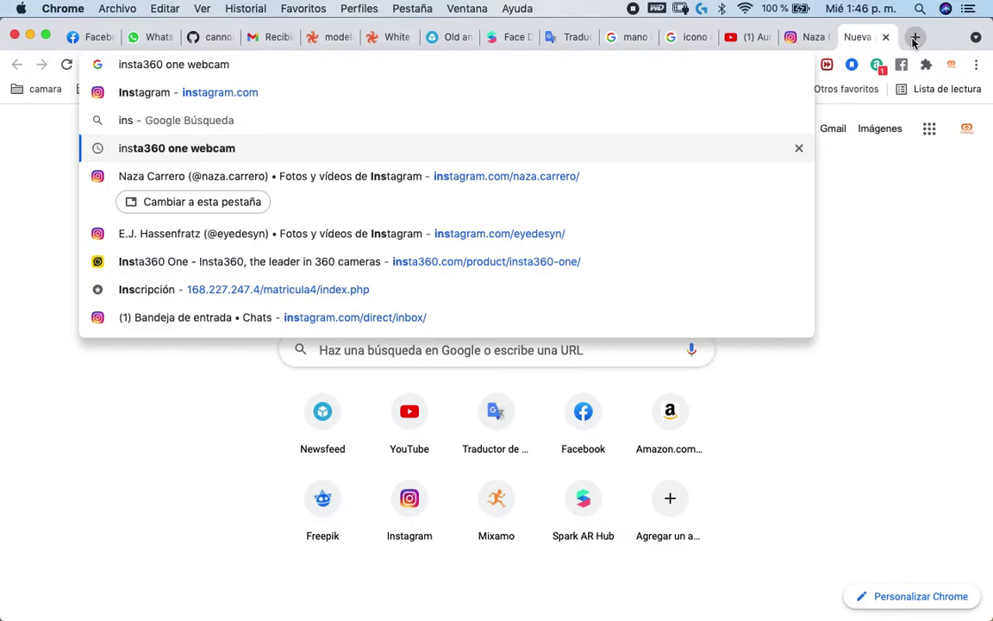
Return to the loaded Instagram profile of the channel partner and look through its posts
left_click(808, 36)
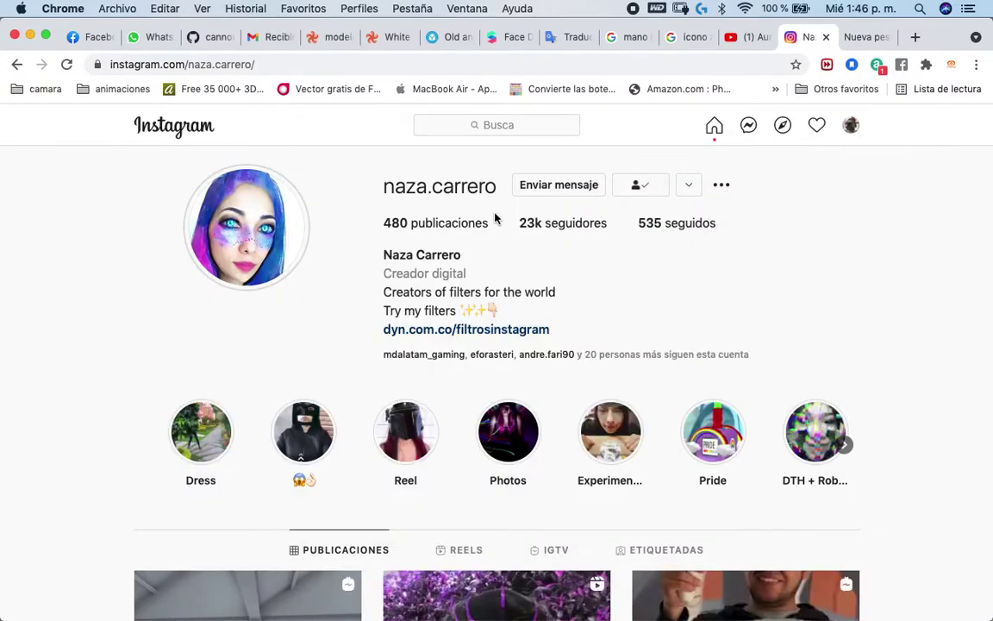
scroll(446, 344, "down", 5)
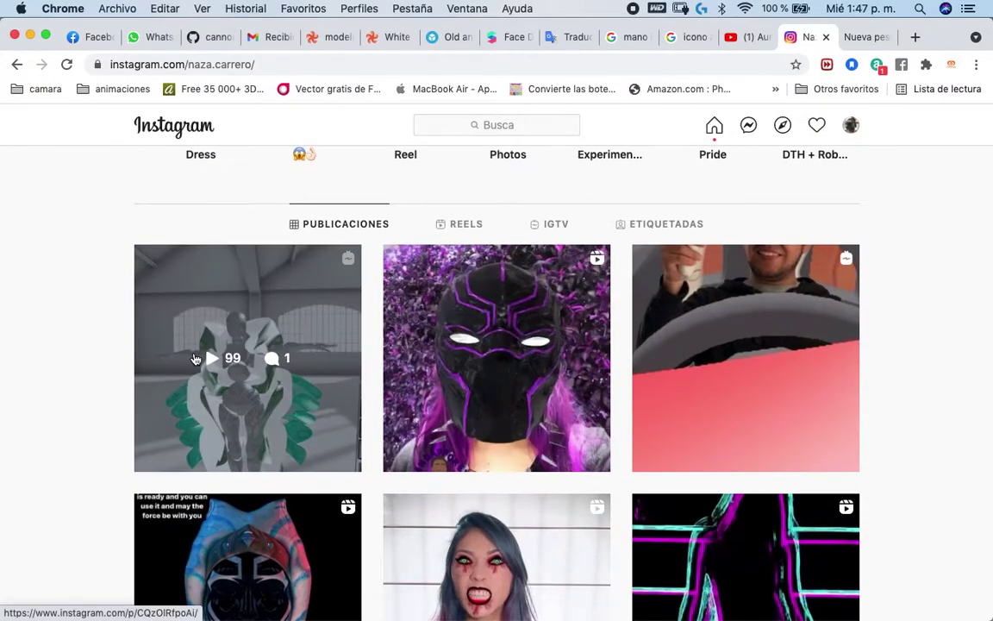
scroll(250, 371, "up", 1)
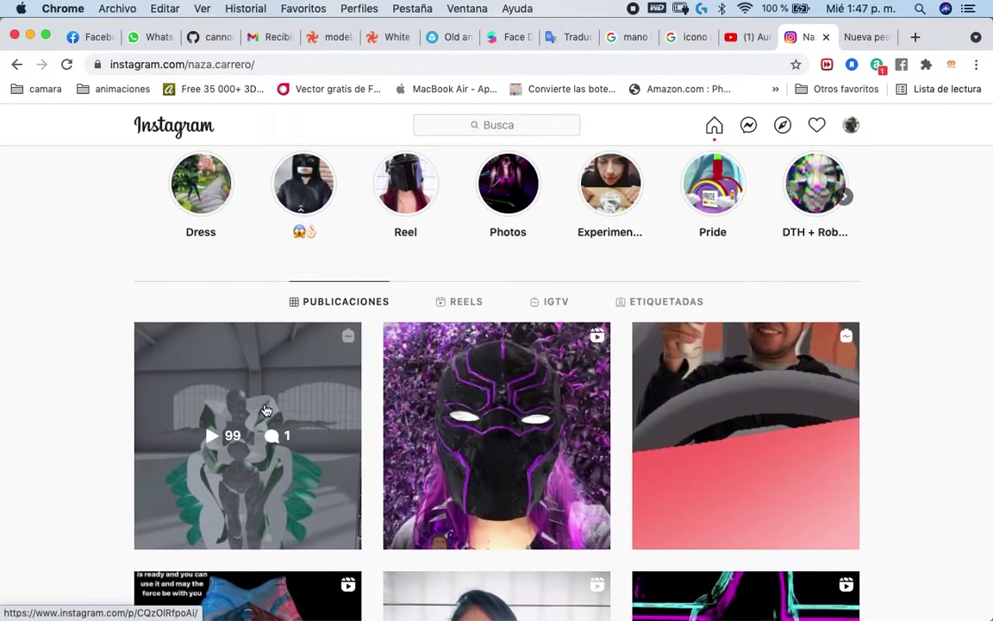
scroll(265, 409, "up", 3)
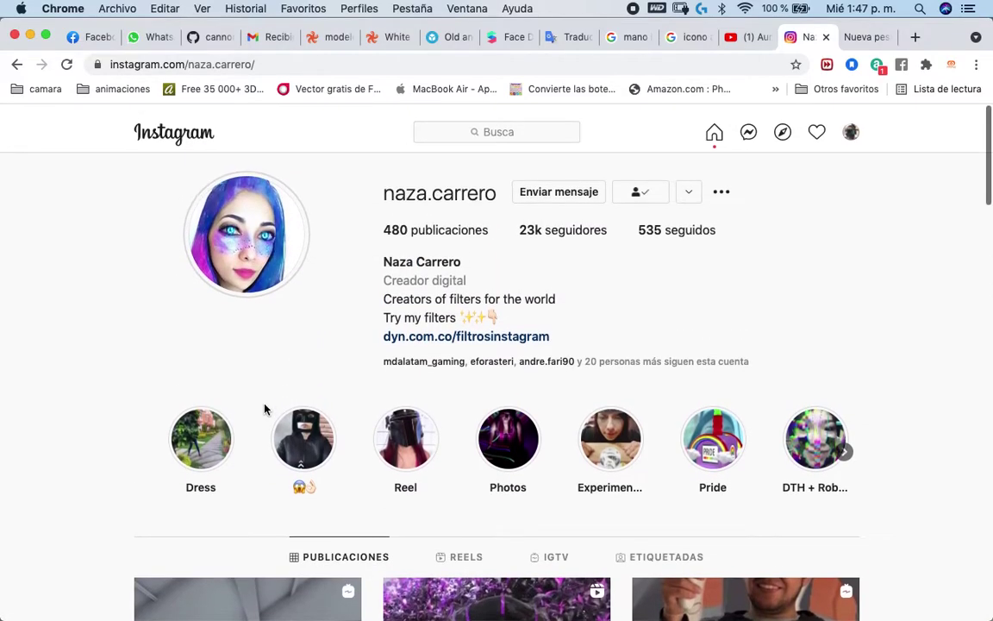
View the posts on the signed-in account's own Instagram profile, and return to Spark AR Studio
left_click(851, 125)
left_click(805, 160)
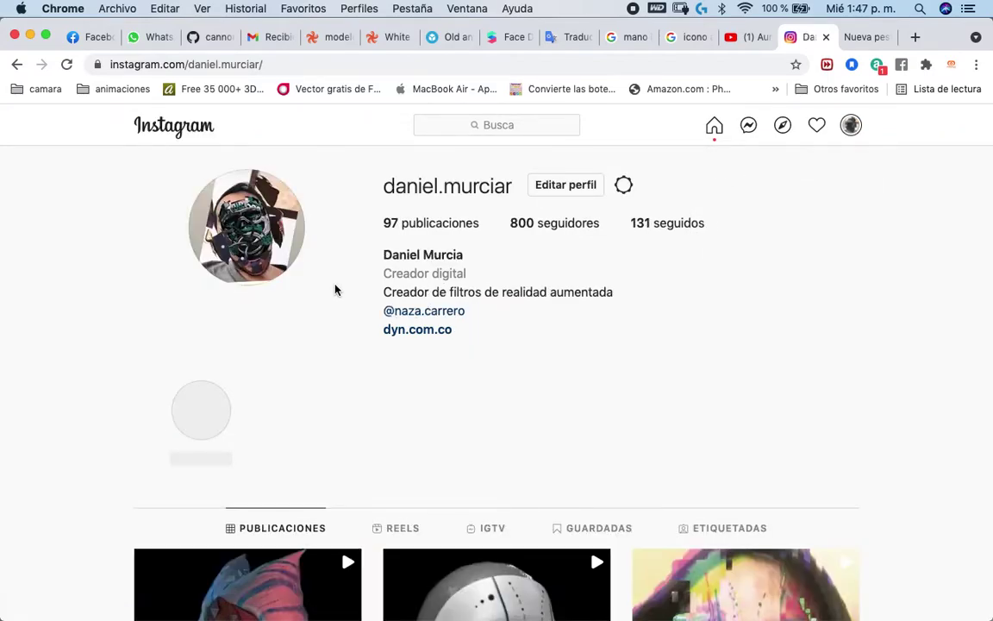
scroll(502, 238, "down", 3)
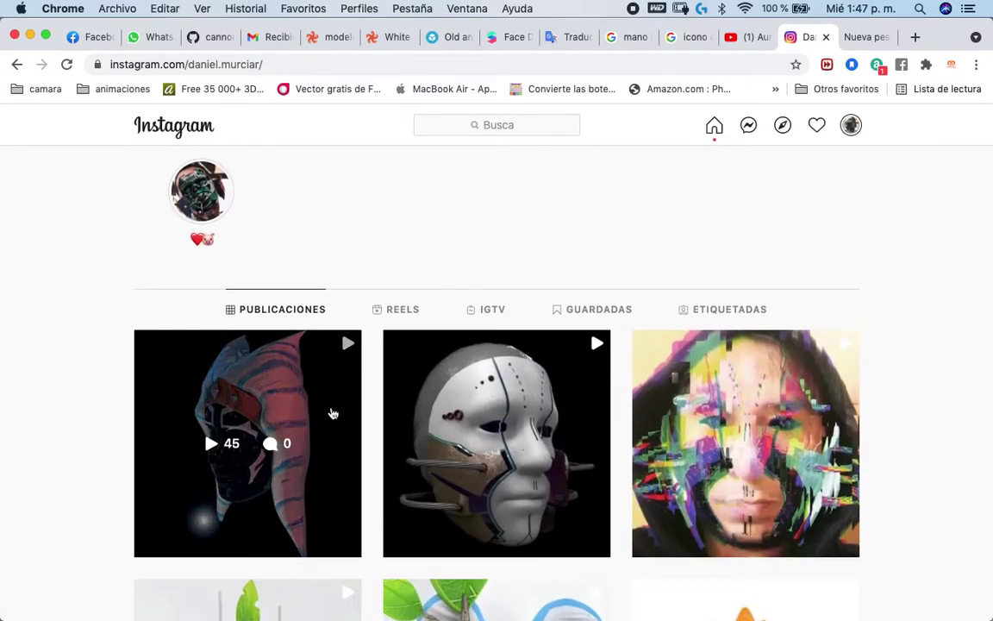
scroll(628, 461, "down", 3)
scroll(628, 463, "up", 6)
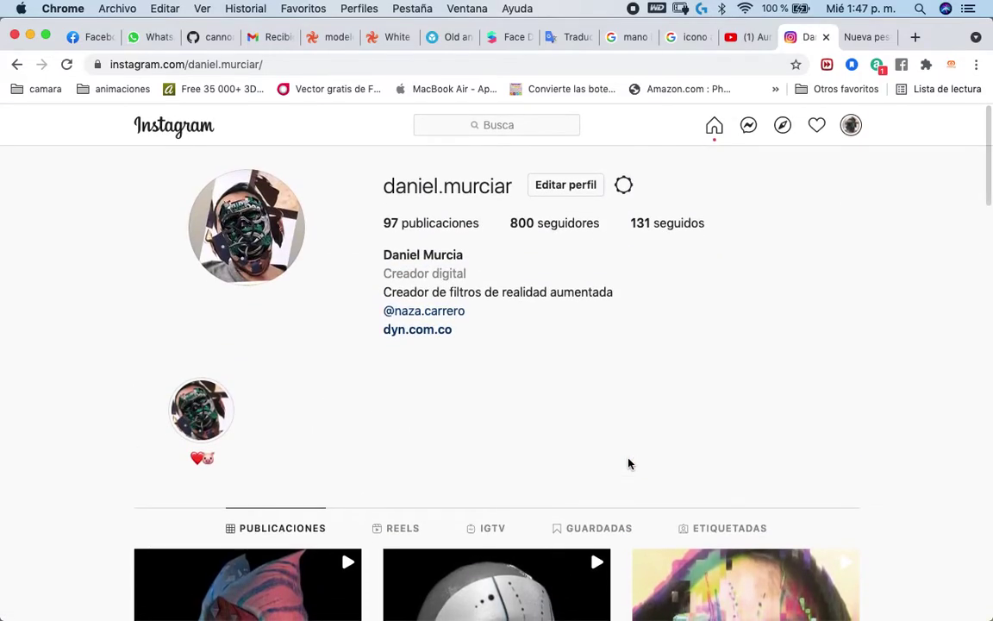
key("ctrl+Right")
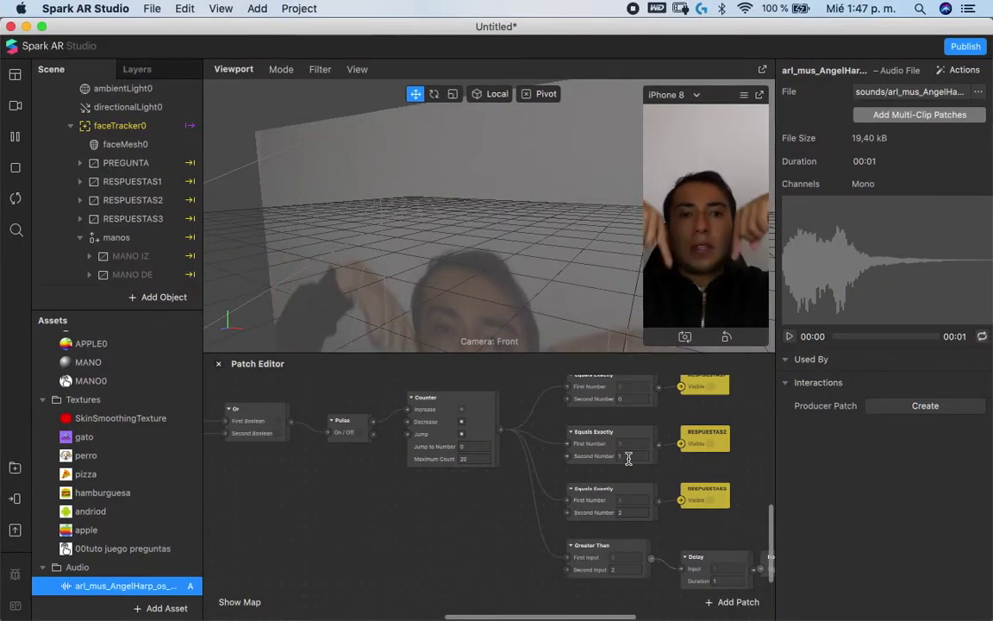